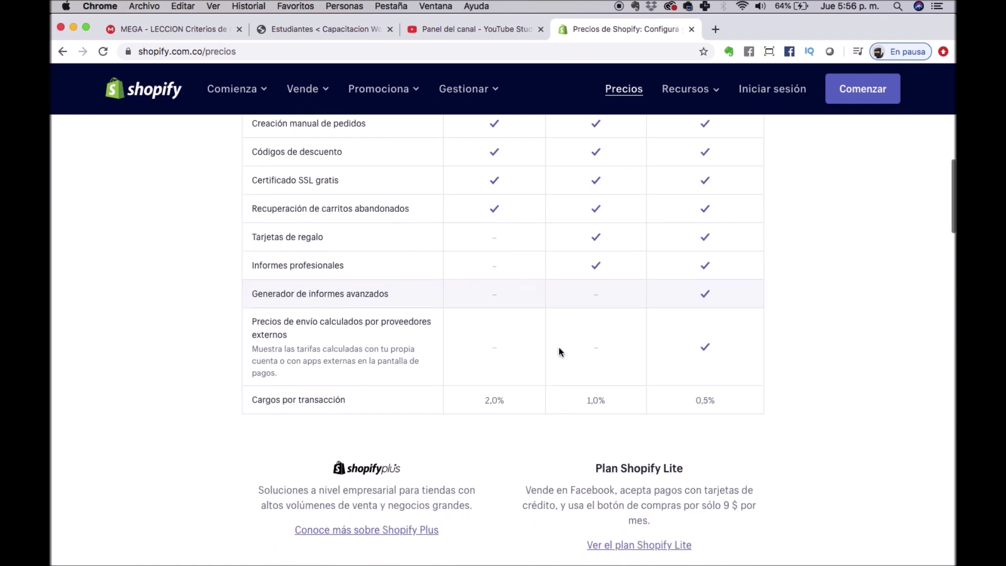
Review the pricing page, noting the Basic plan's 2,0% transaction fee.
{"action": "left_click_drag", "start_coordinate": [496, 401], "coordinate": [480, 403]}
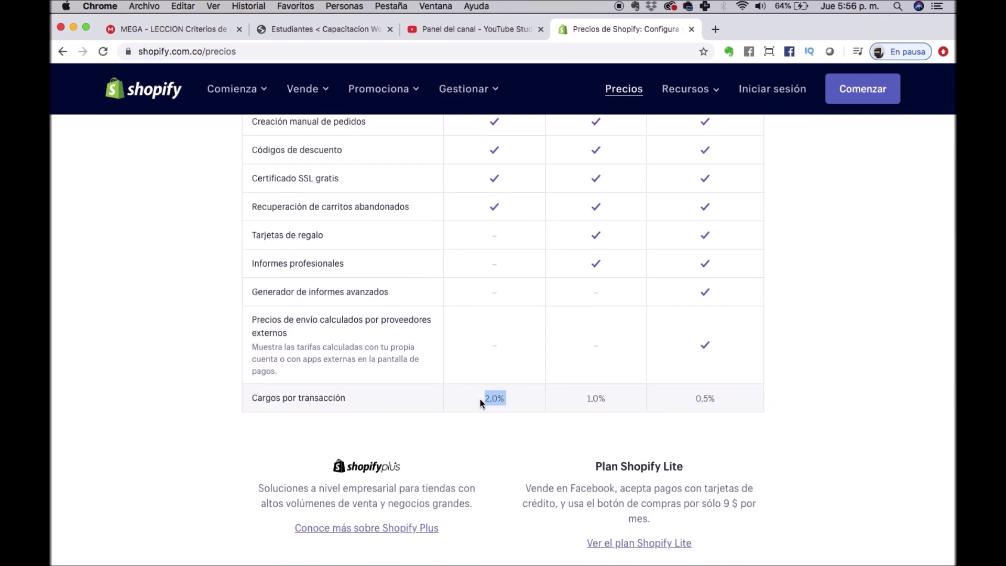
{"action": "scroll", "coordinate": [480, 398], "scroll_direction": "up", "scroll_amount": 8}
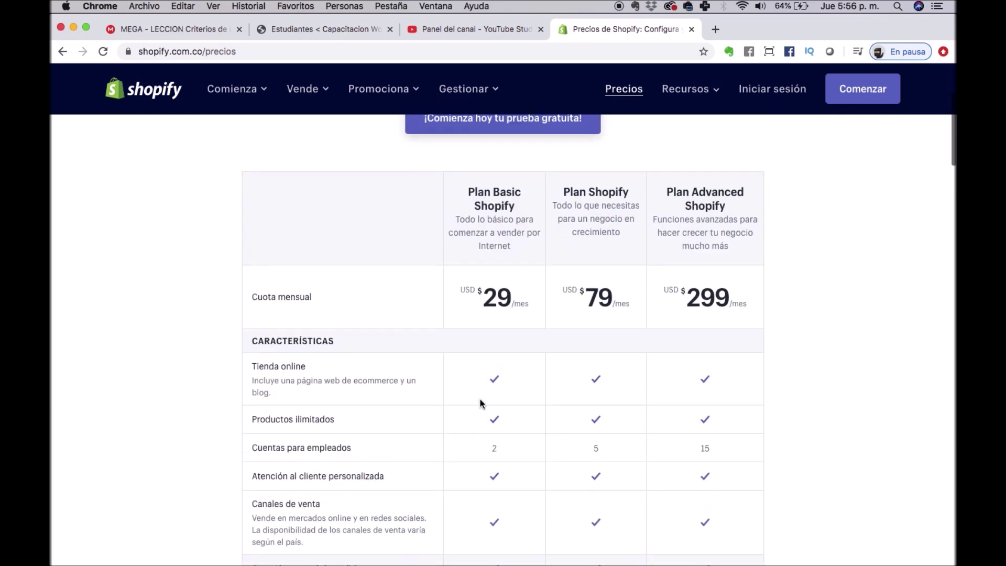
{"action": "scroll", "coordinate": [546, 305], "scroll_direction": "down", "scroll_amount": 7}
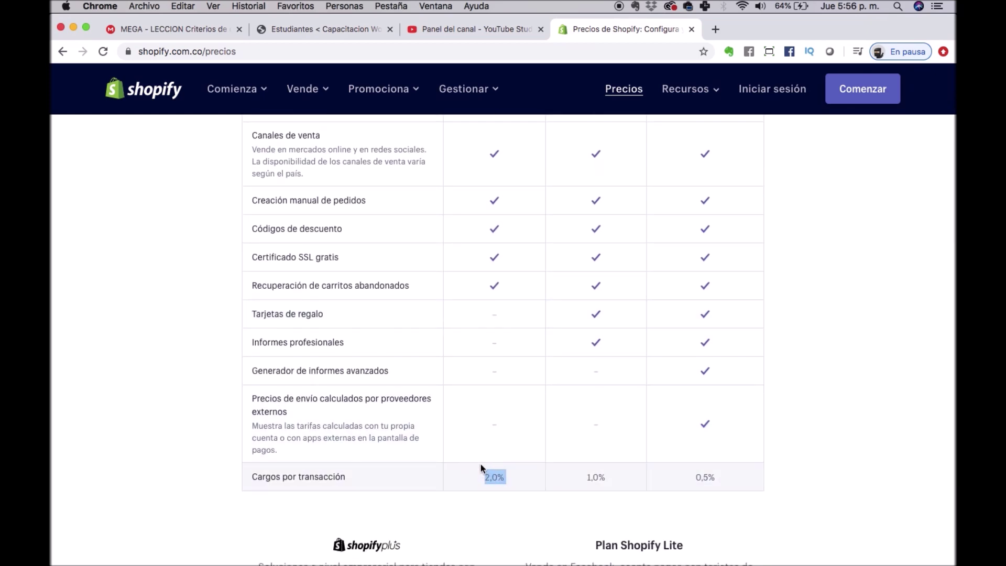
{"action": "scroll", "coordinate": [480, 464], "scroll_direction": "up", "scroll_amount": 10}
{"action": "scroll", "coordinate": [480, 464], "scroll_direction": "down", "scroll_amount": 4}
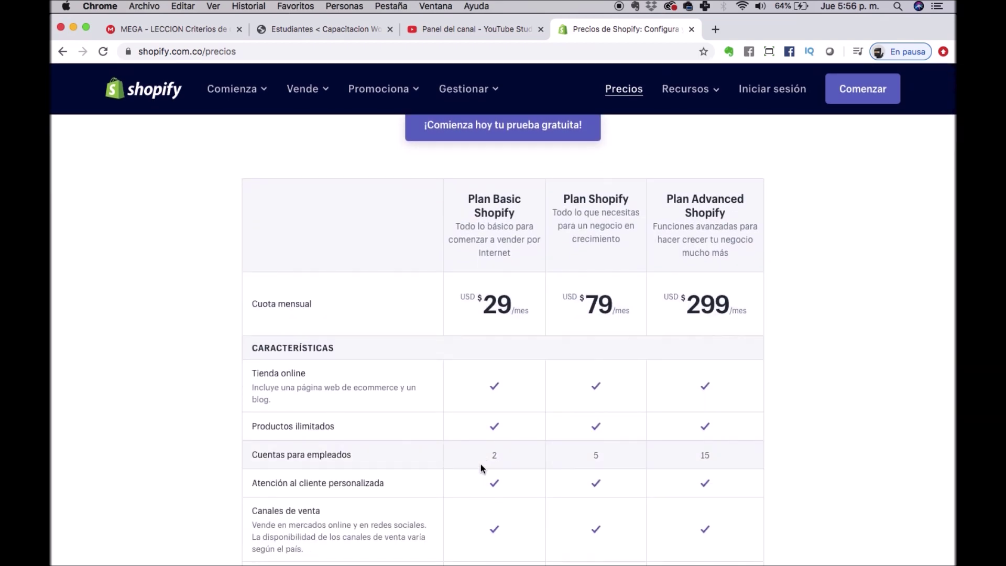
{"action": "scroll", "coordinate": [480, 464], "scroll_direction": "down", "scroll_amount": 7}
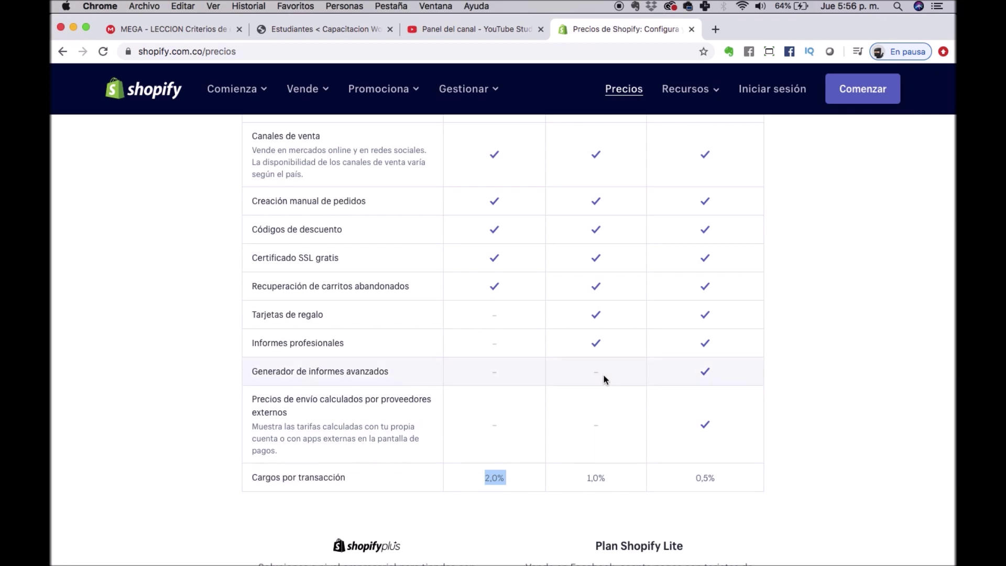
{"action": "scroll", "coordinate": [604, 379], "scroll_direction": "up", "scroll_amount": 6}
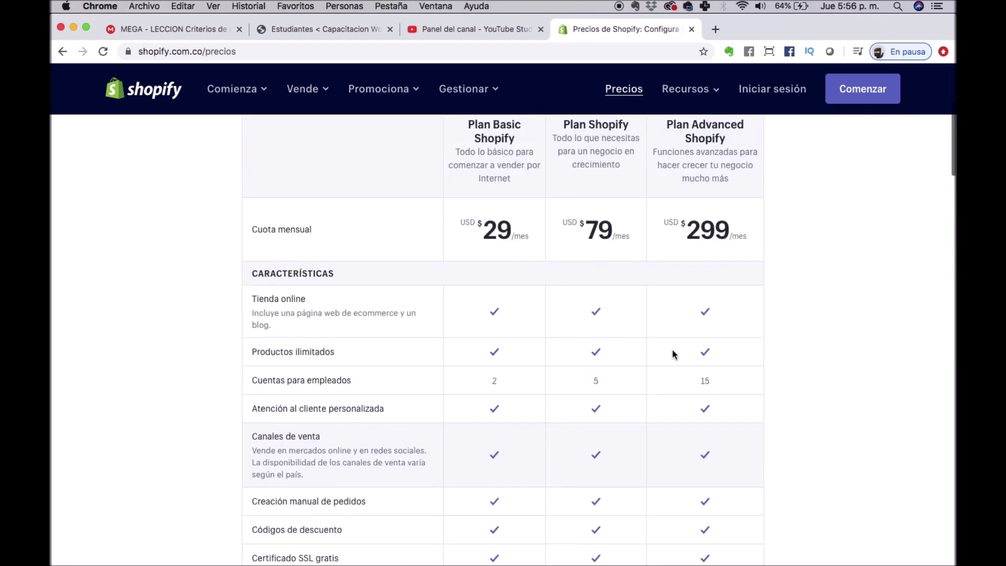
{"action": "scroll", "coordinate": [670, 331], "scroll_direction": "down", "scroll_amount": 10}
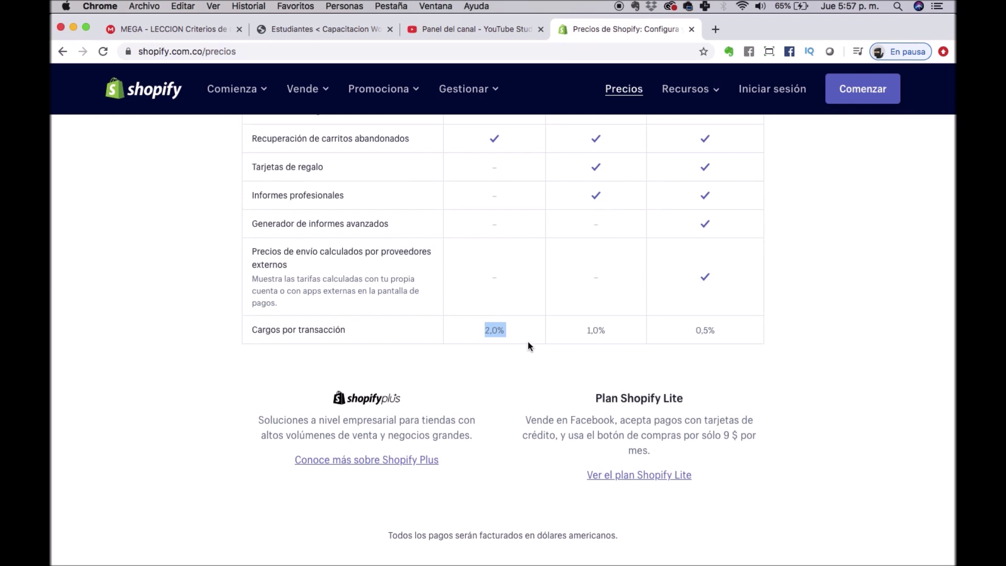
{"action": "key", "text": "Home"}
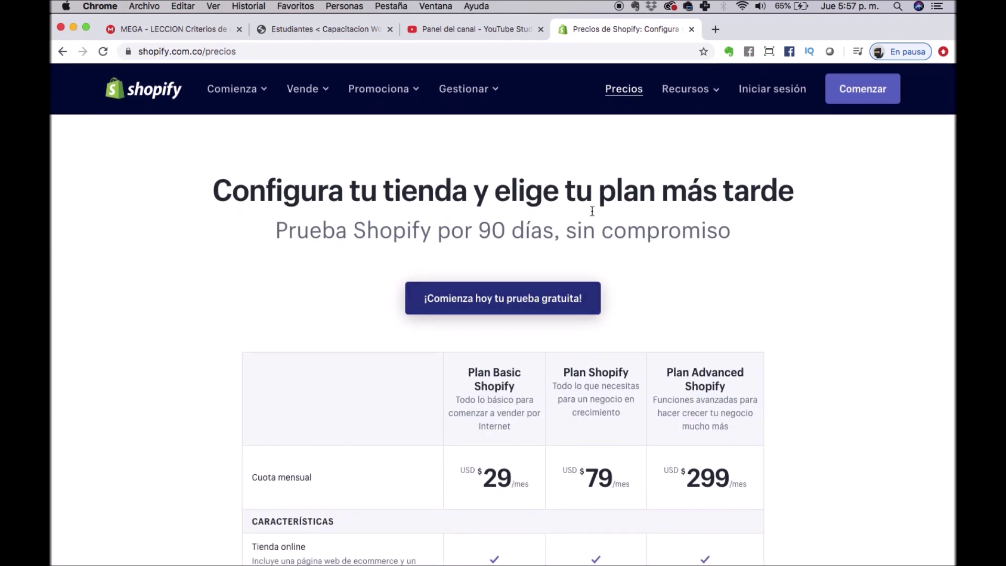
Start the free trial signup and enter the account e-mail and password.
{"action": "left_click", "coordinate": [519, 304]}
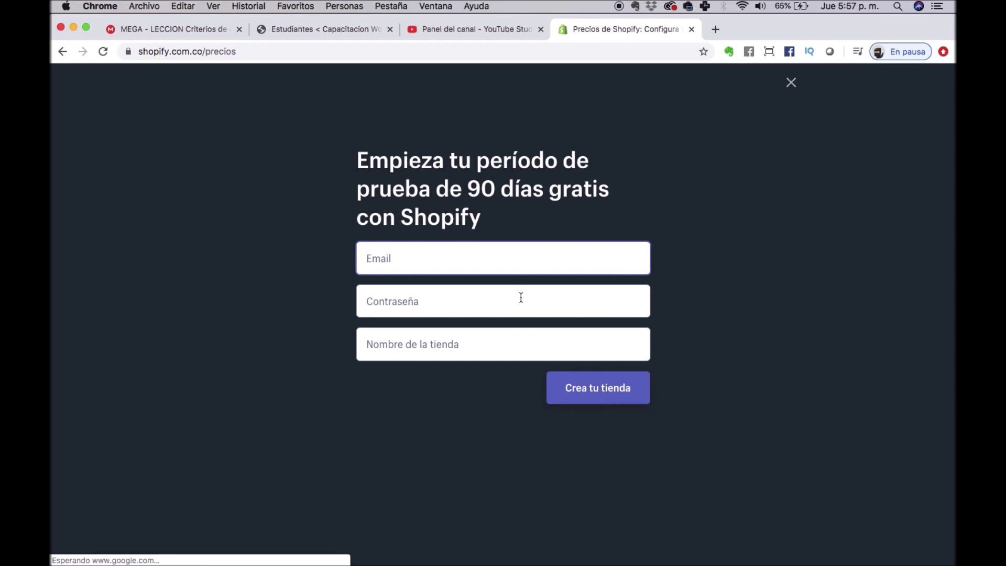
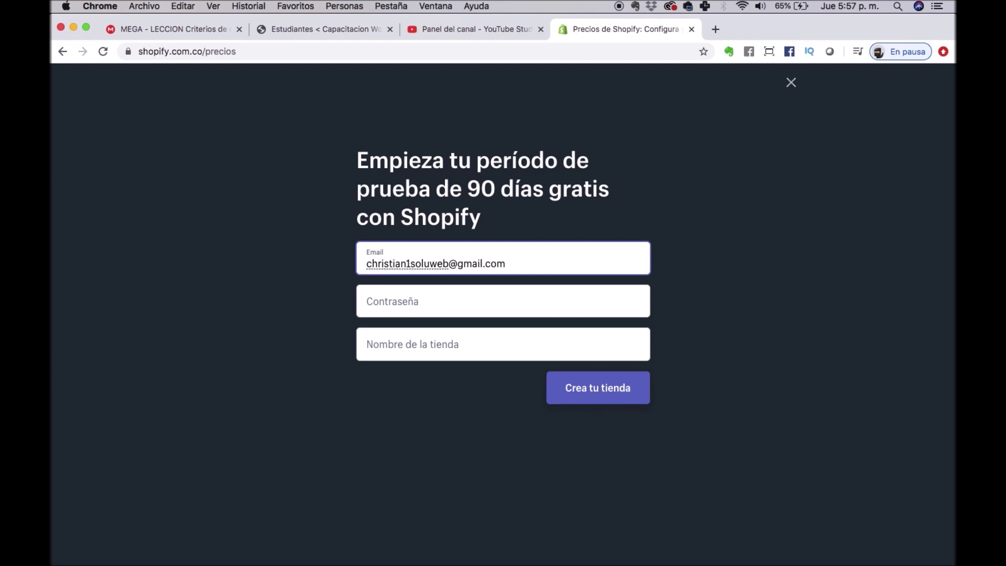
{"action": "left_click", "coordinate": [377, 302]}
{"action": "type", "text": "•••••"}
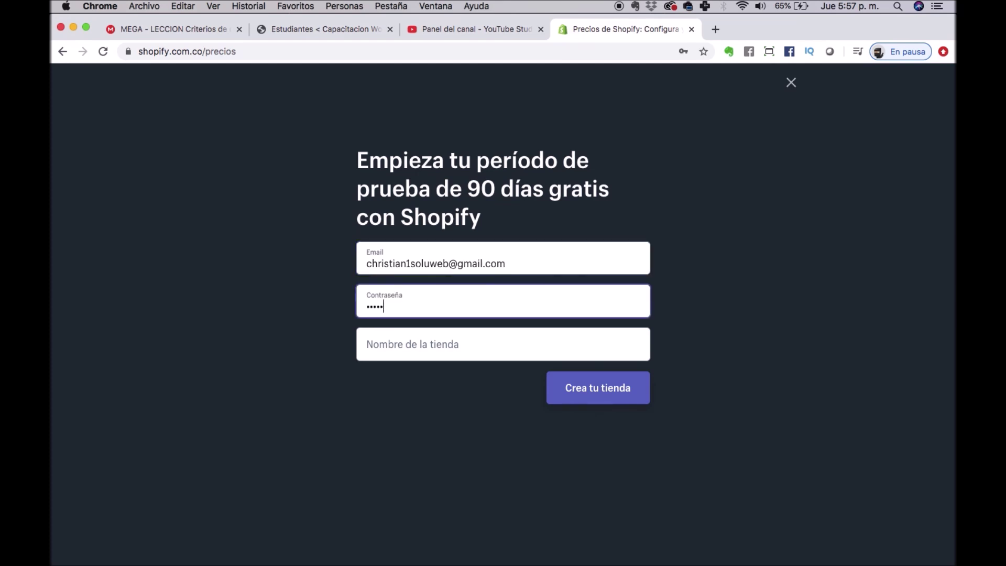
{"action": "key", "text": "super+a"}
{"action": "type", "text": "••••••••••••••"}
Name the store 'Jugueteria Colombia 123' and submit it to create the store.
{"action": "key", "text": "Tab"}
{"action": "type", "text": "d"}
{"action": "key", "text": "BackSpace"}
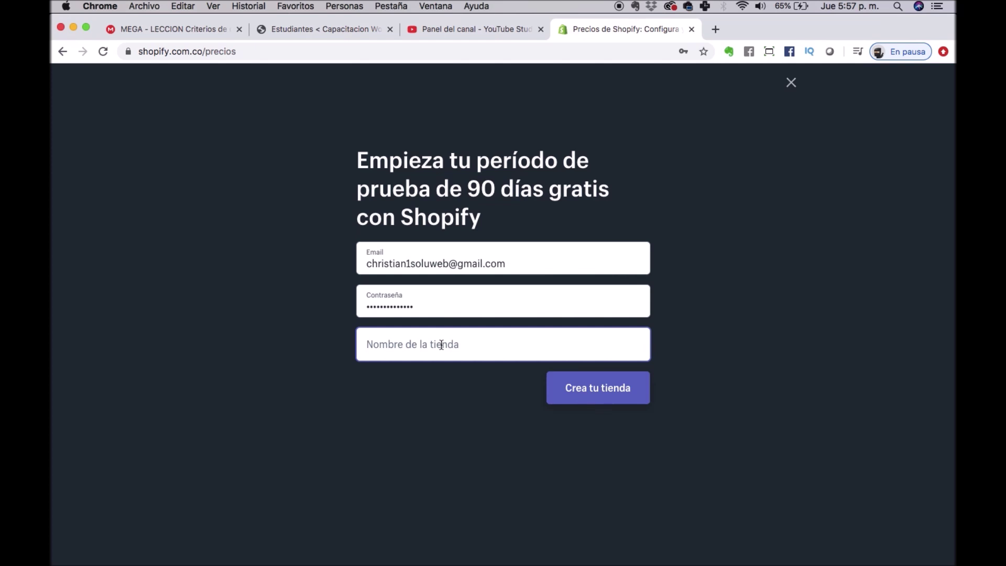
{"action": "type", "text": "Ju"}
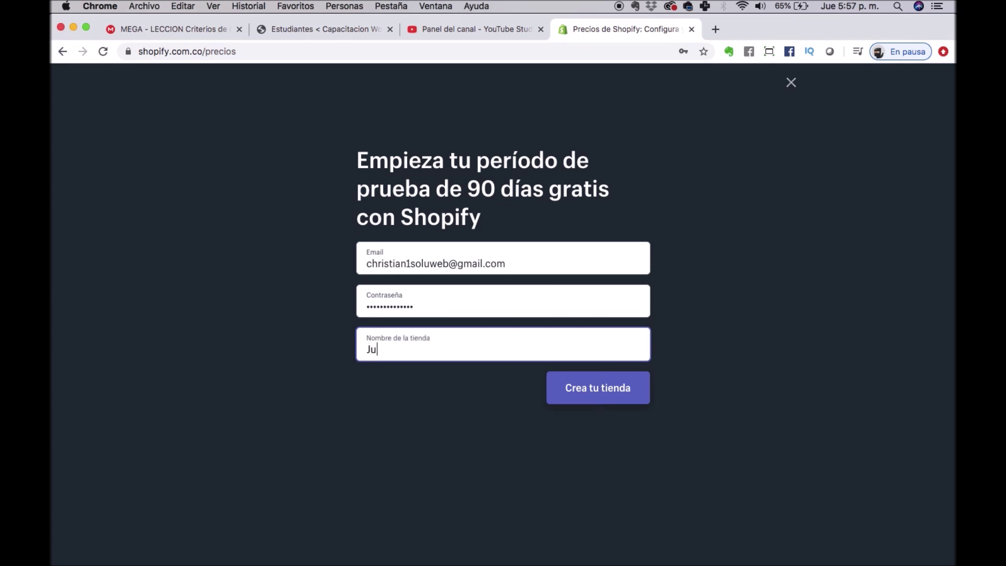
{"action": "type", "text": "gueteria Colombia 123"}
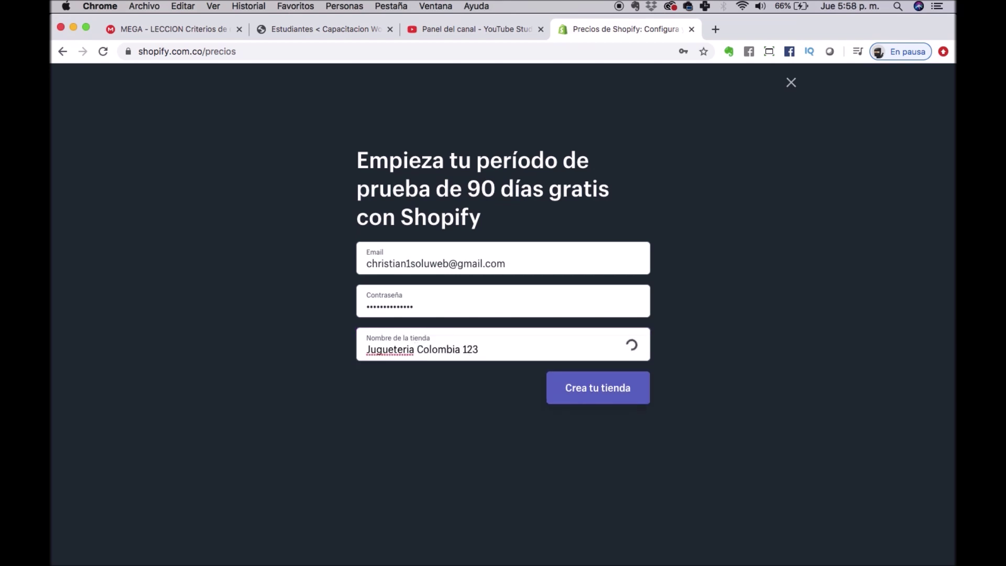
{"action": "left_click", "coordinate": [626, 378]}
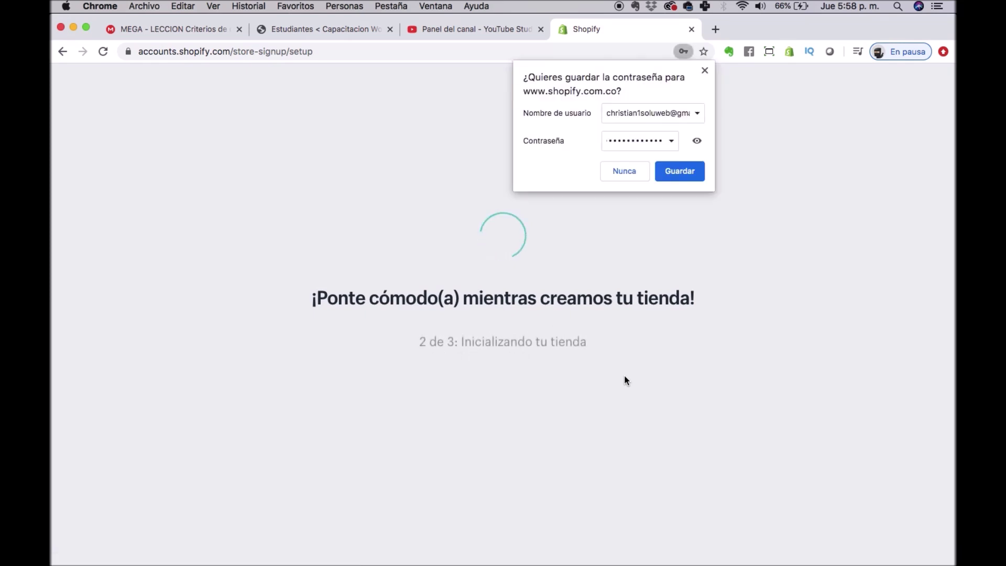
Dismiss Chrome's save-password prompt while the store finishes setting up.
{"action": "left_click", "coordinate": [704, 72]}
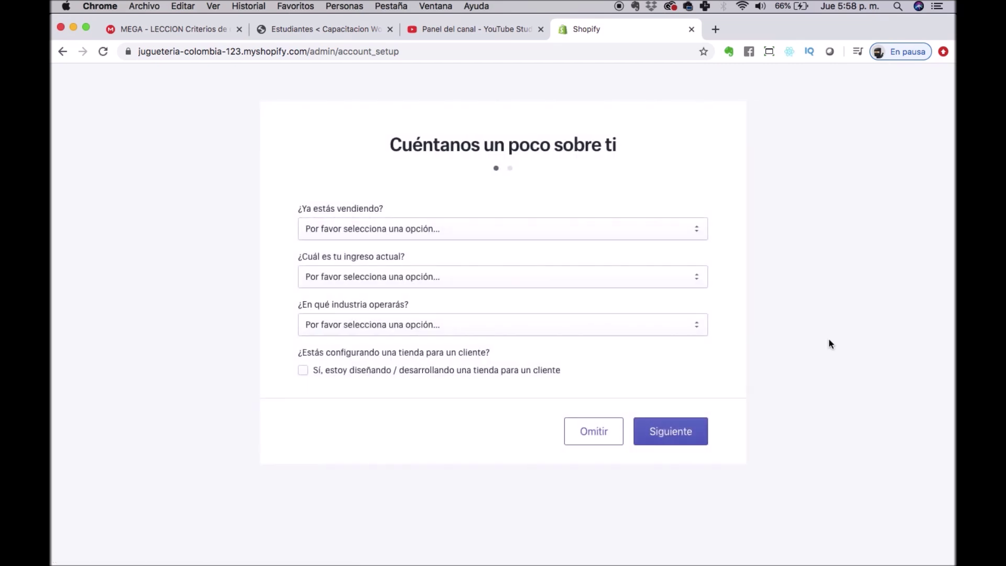
Answer: already selling but not online, ready to start, selling online and in person.
{"action": "left_click", "coordinate": [324, 227]}
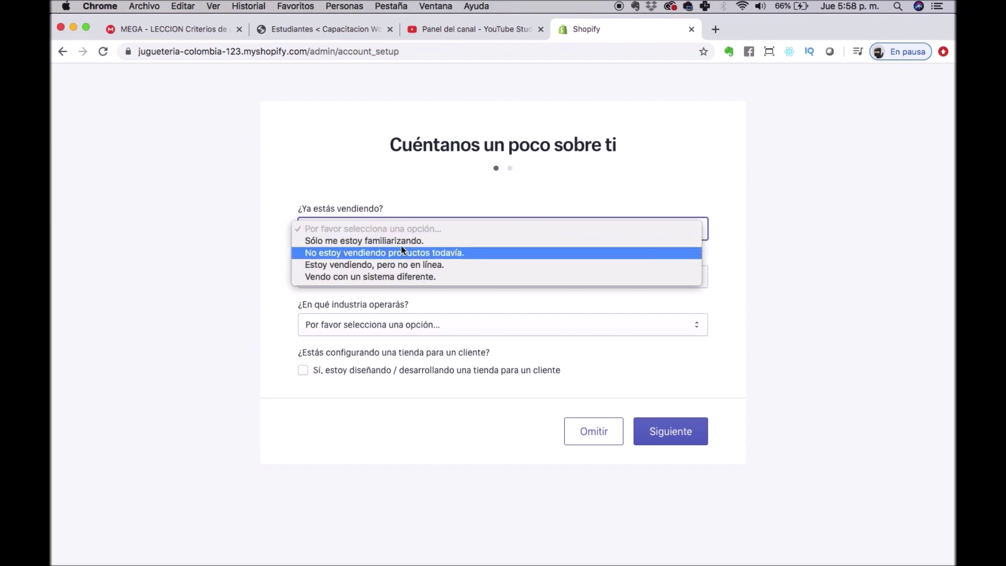
{"action": "left_click", "coordinate": [428, 265]}
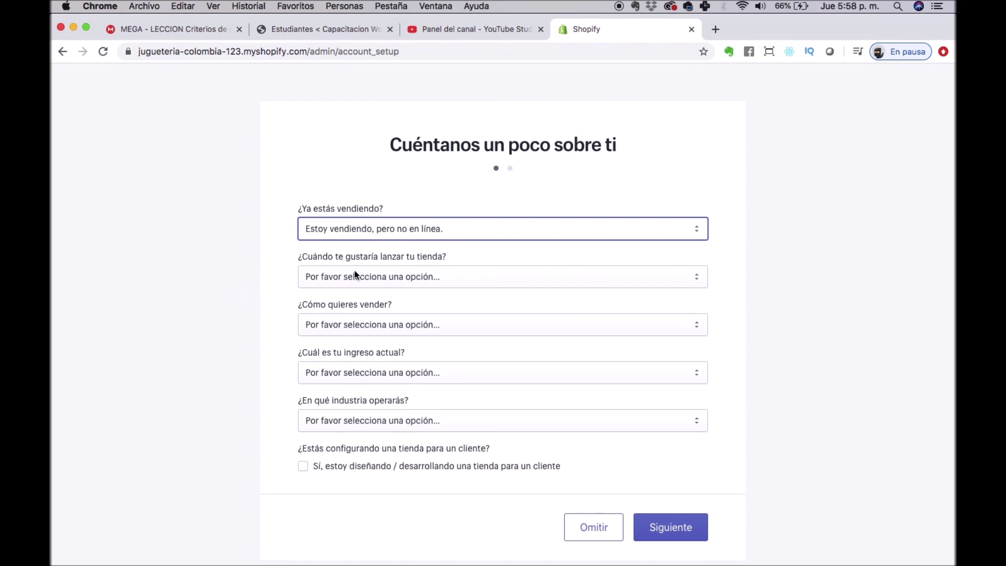
{"action": "left_click", "coordinate": [419, 272]}
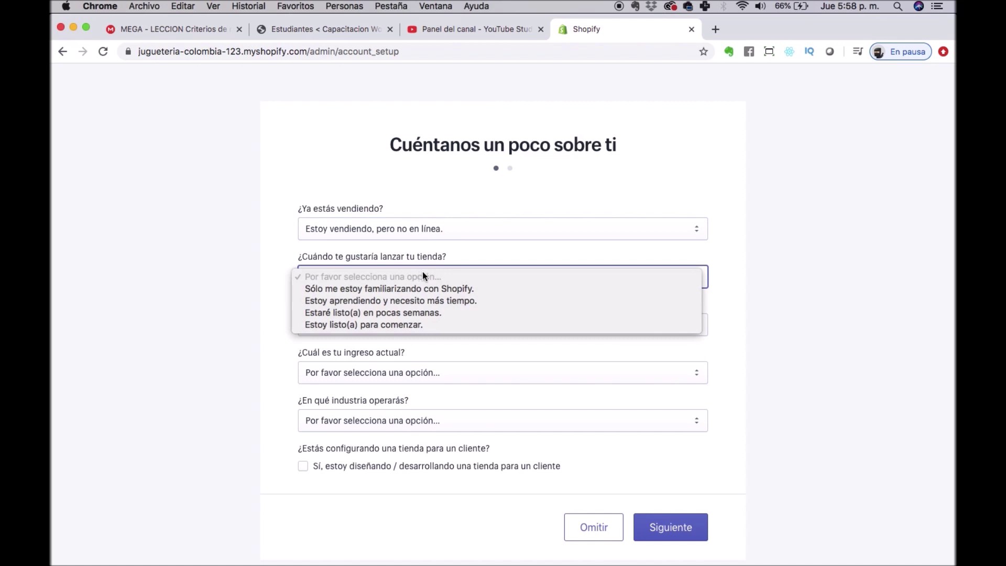
{"action": "left_click", "coordinate": [429, 326]}
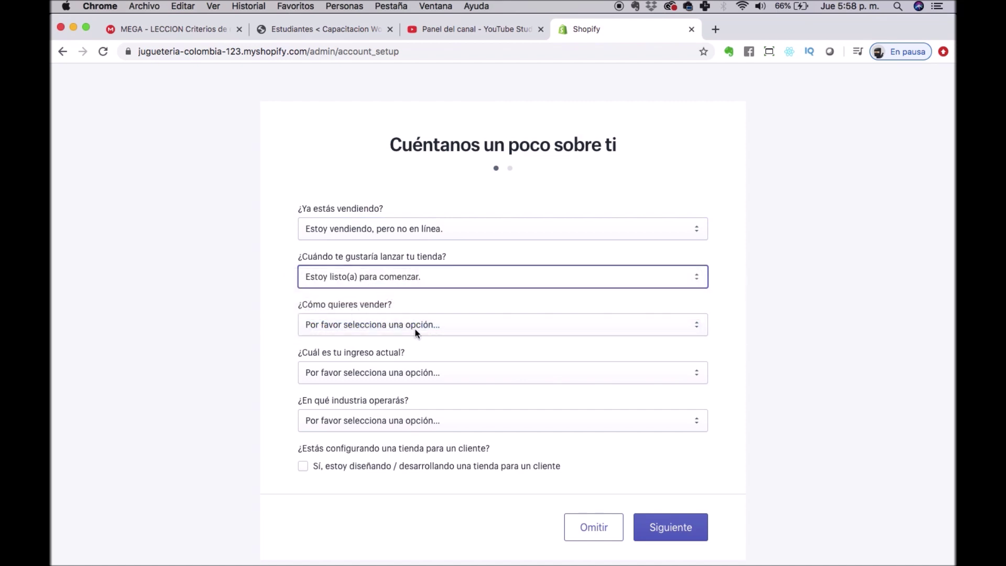
{"action": "left_click", "coordinate": [415, 330]}
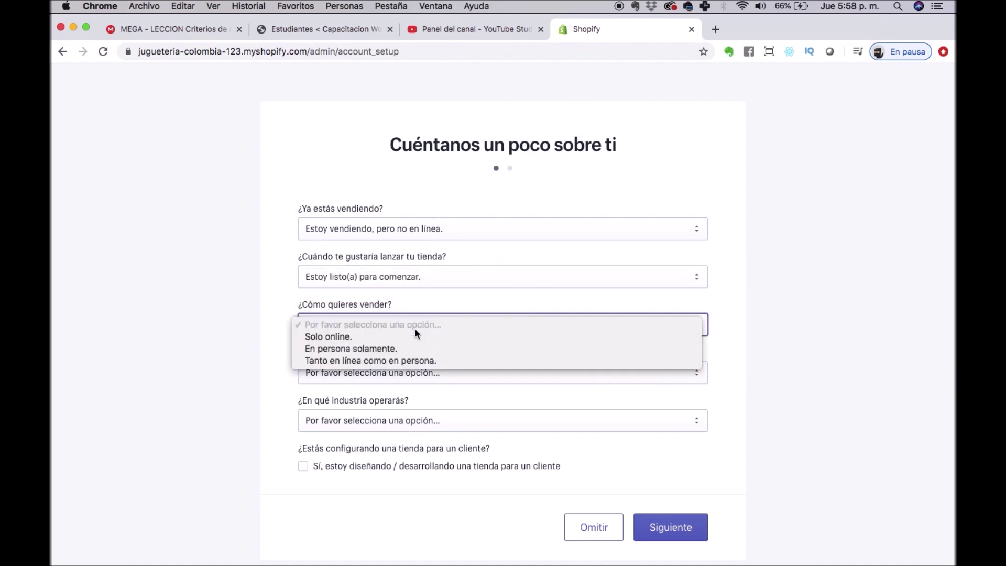
{"action": "left_click", "coordinate": [389, 360]}
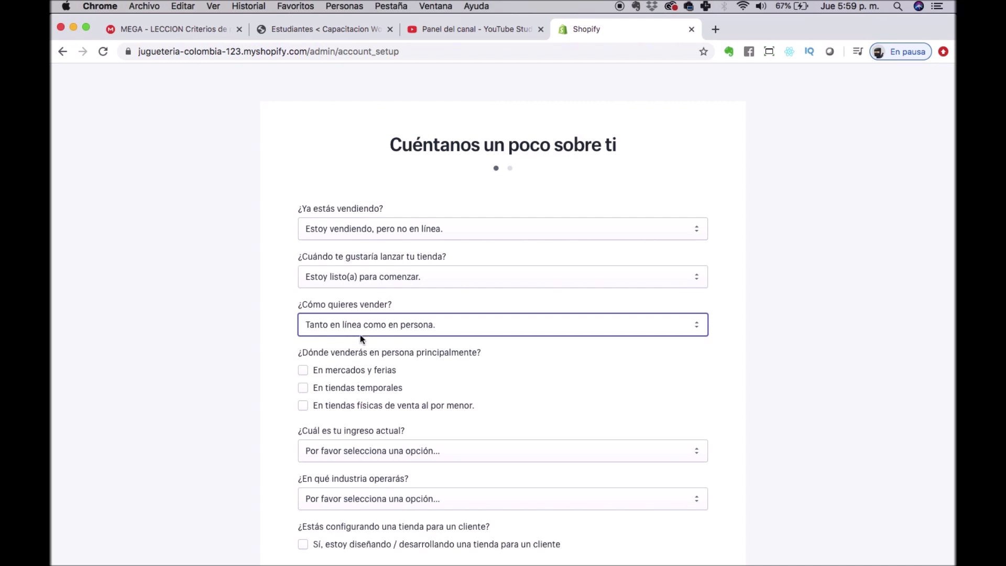
Tick markets/fairs and temporary stores, set 5.000–50.000 COP income and Juguetes y juegos industry.
{"action": "left_click", "coordinate": [303, 371]}
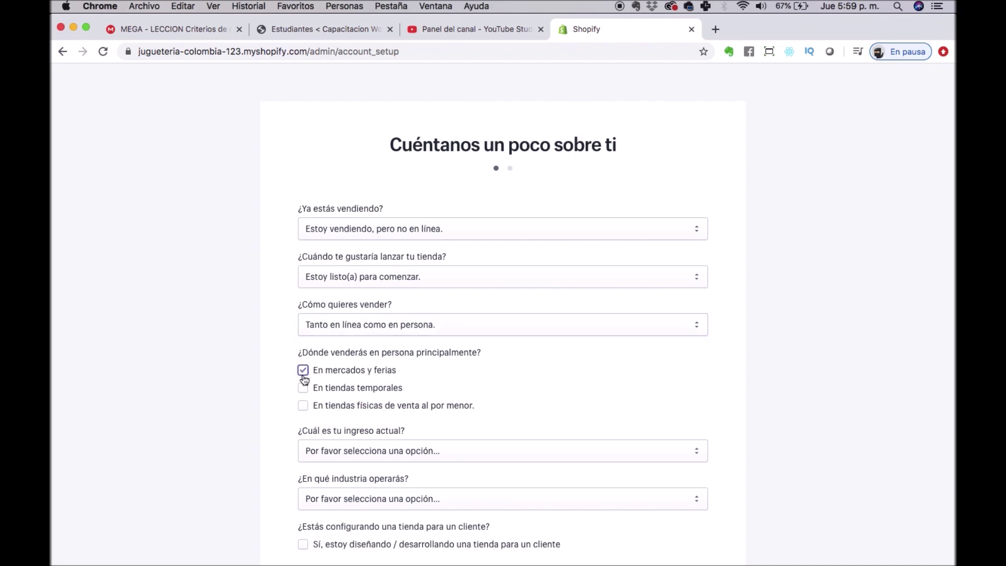
{"action": "left_click", "coordinate": [304, 389]}
{"action": "left_click", "coordinate": [440, 450]}
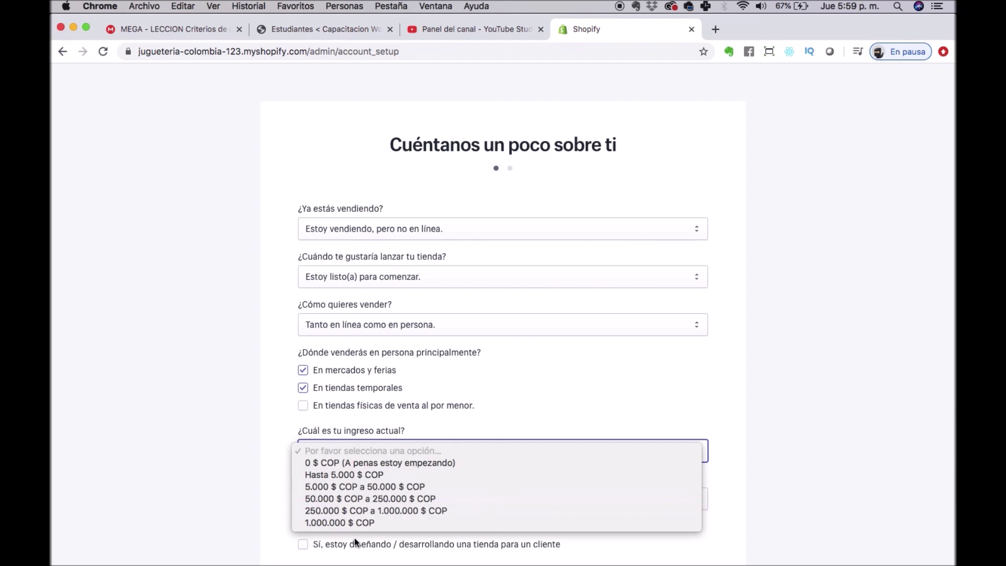
{"action": "left_click", "coordinate": [365, 487]}
{"action": "scroll", "coordinate": [365, 487], "scroll_direction": "down", "scroll_amount": 3}
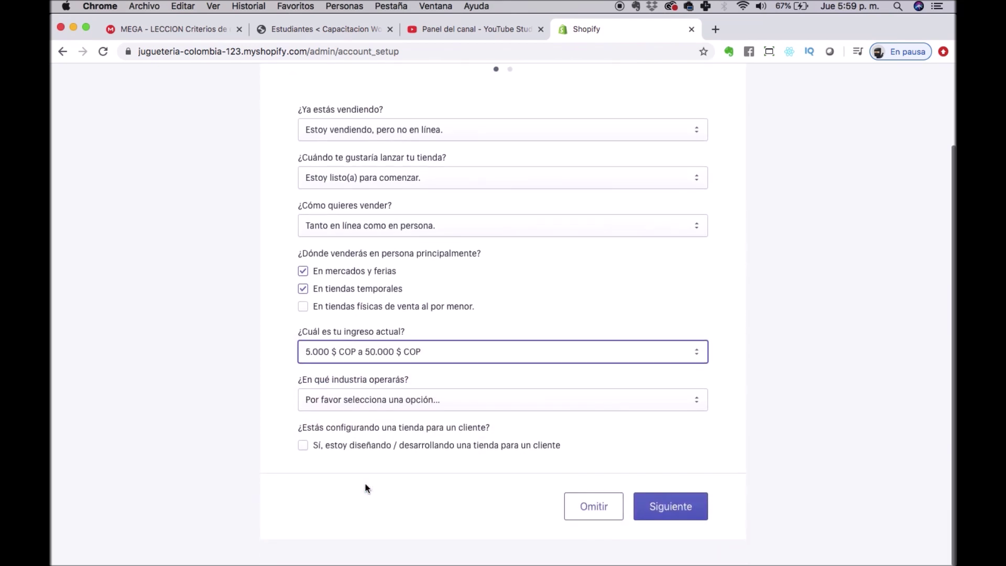
{"action": "left_click", "coordinate": [419, 398]}
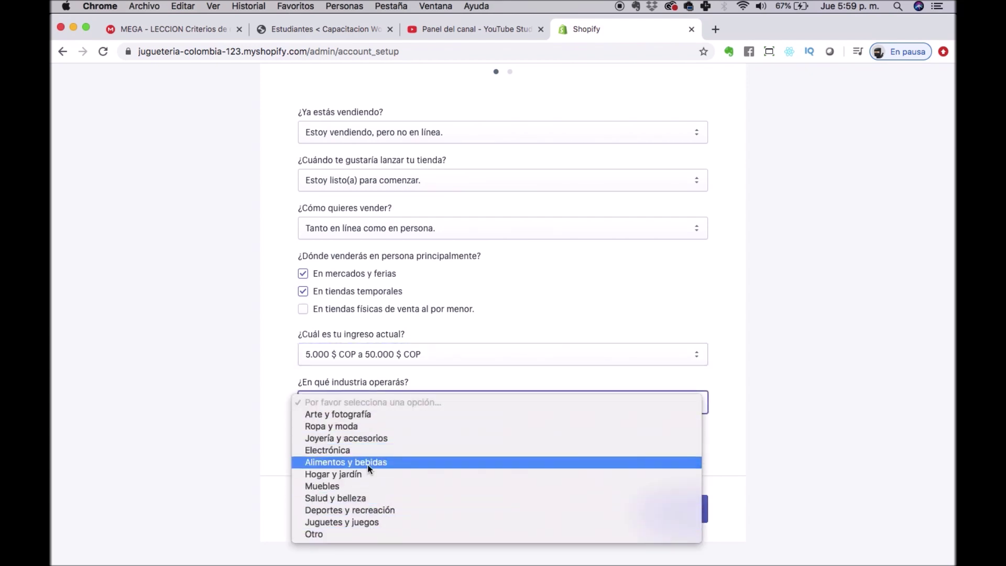
{"action": "left_click", "coordinate": [370, 521]}
{"action": "left_click", "coordinate": [255, 495]}
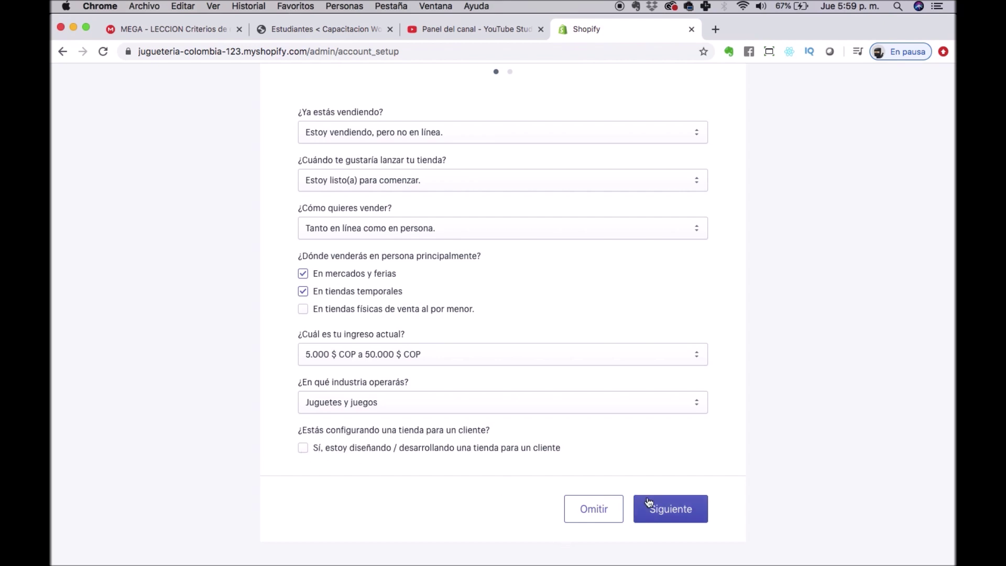
{"action": "left_click", "coordinate": [680, 508]}
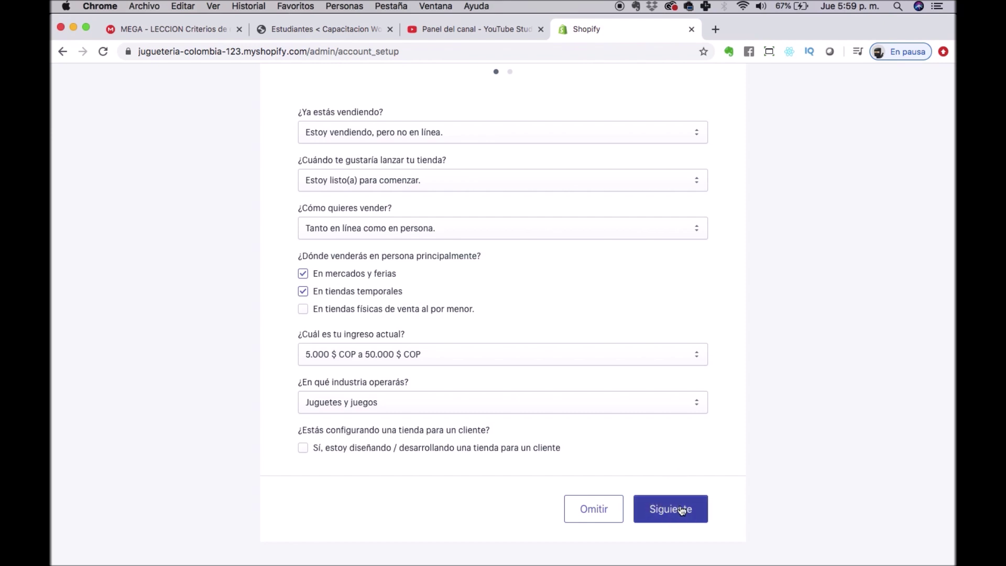
Autofill the business address from saved data and replace the surname.
{"action": "left_click", "coordinate": [342, 262]}
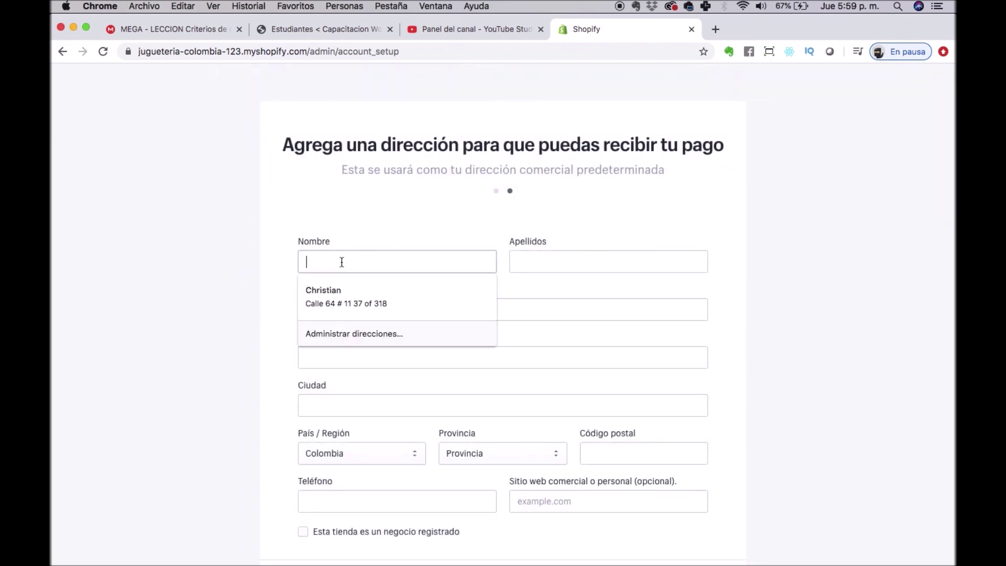
{"action": "key", "text": "Down"}
{"action": "key", "text": "Return"}
{"action": "key", "text": "Tab"}
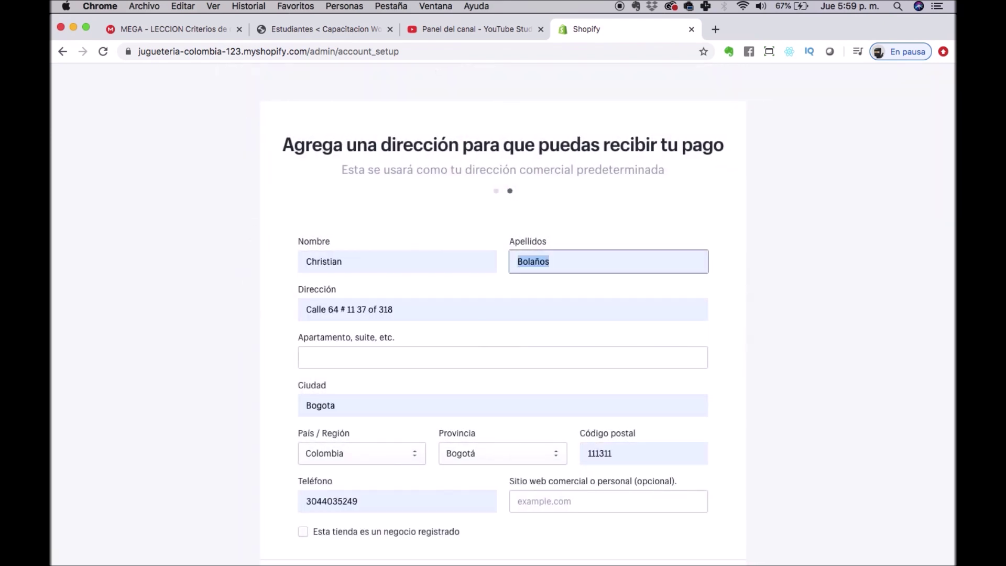
{"action": "left_click", "coordinate": [550, 260]}
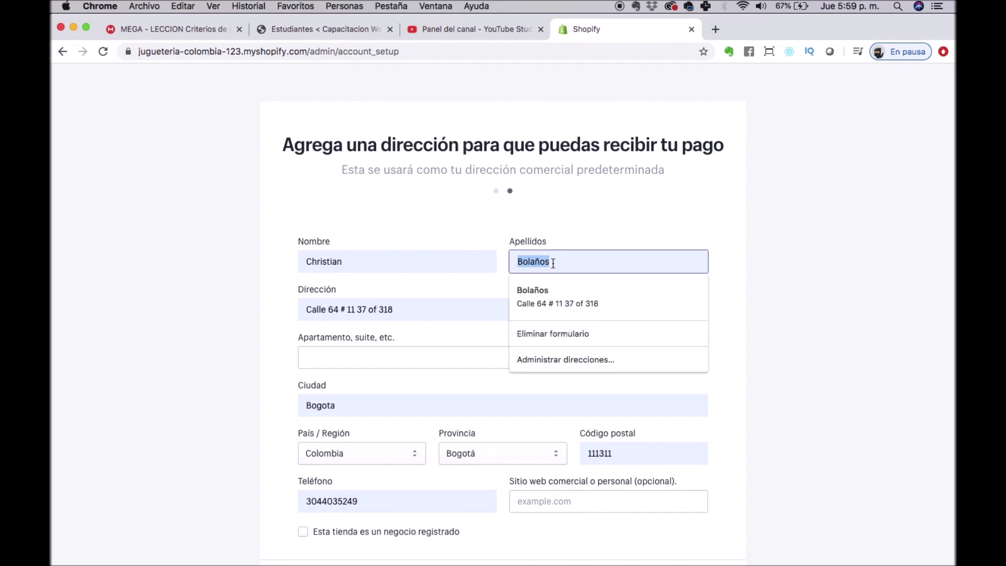
{"action": "left_click", "coordinate": [548, 261]}
{"action": "key", "text": "BackSpace"}
{"action": "key", "text": "super+a"}
{"action": "type", "text": "Garcia"}
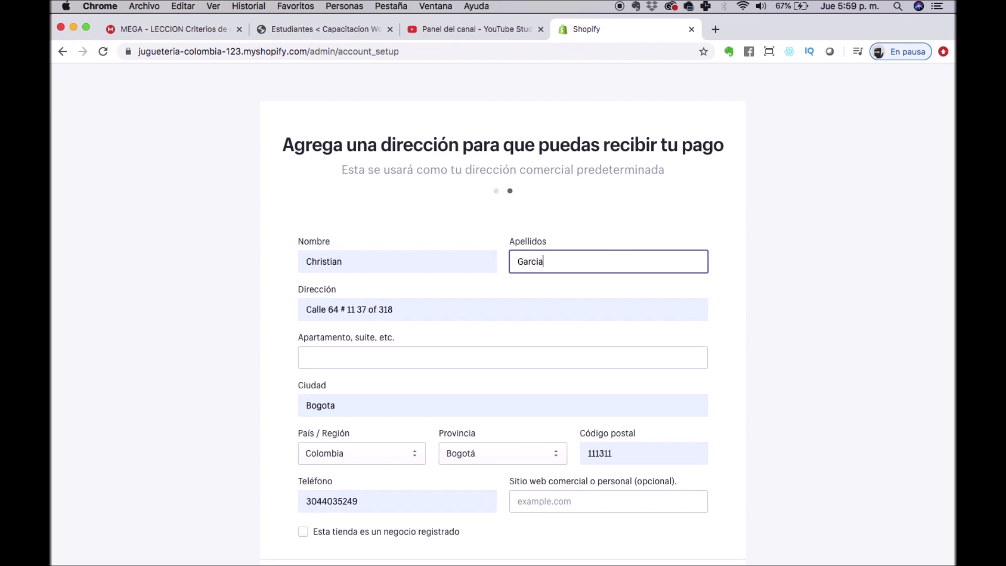
Correct the house number in the street address and submit to enter the store admin.
{"action": "left_click", "coordinate": [368, 310]}
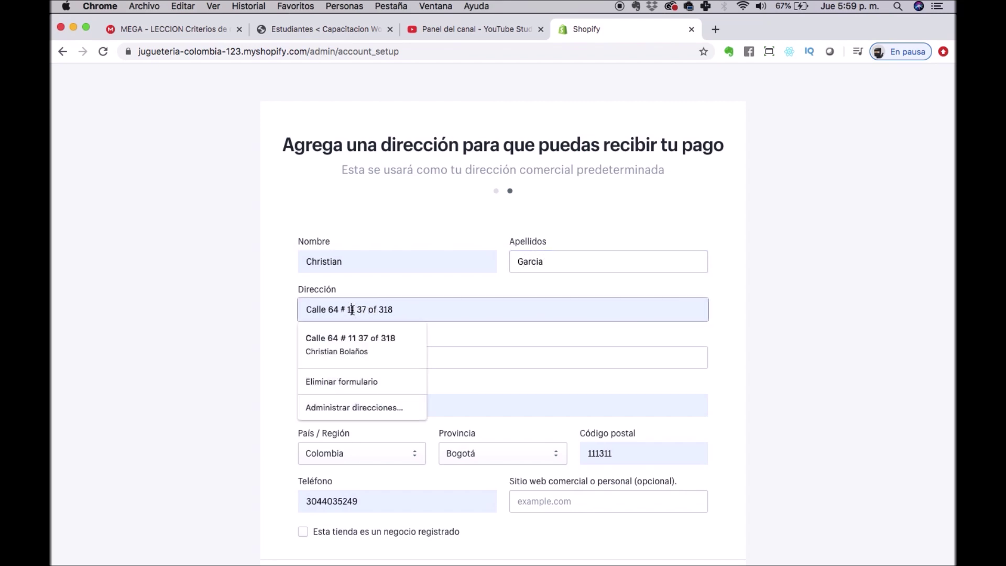
{"action": "double_click", "coordinate": [352, 310]}
{"action": "type", "text": "30"}
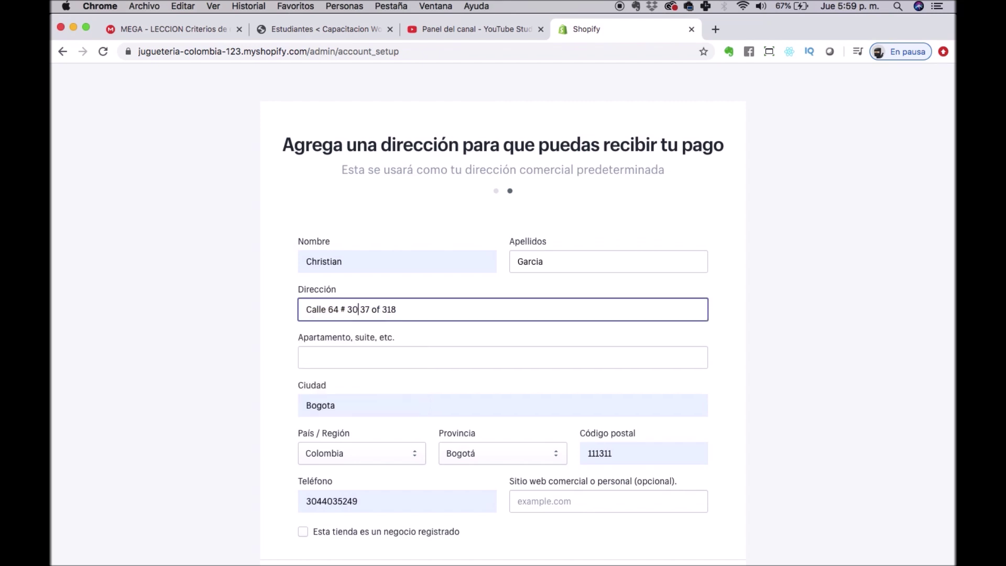
{"action": "type", "text": "28"}
{"action": "scroll", "coordinate": [670, 454], "scroll_direction": "down", "scroll_amount": 1}
{"action": "scroll", "coordinate": [670, 454], "scroll_direction": "down", "scroll_amount": 2}
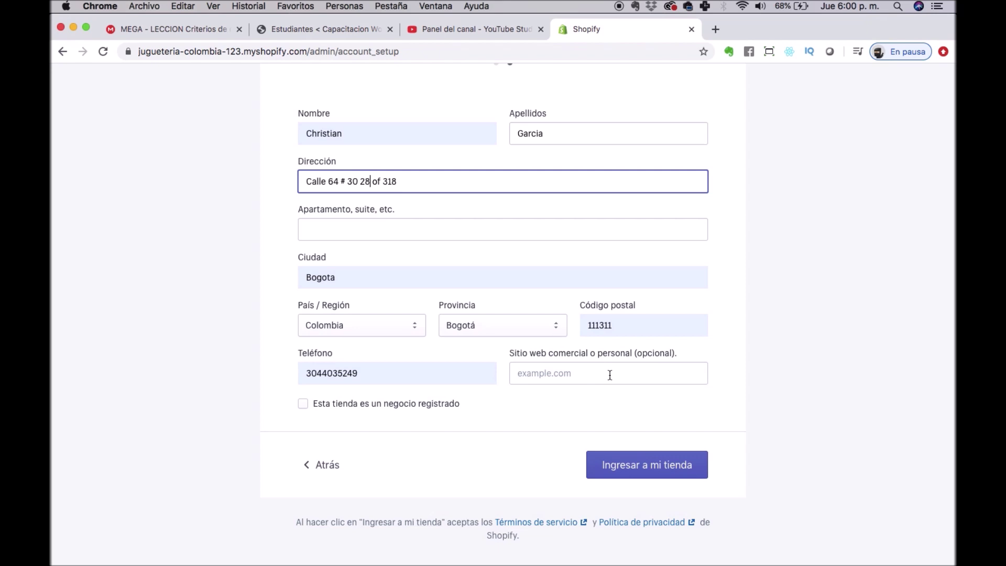
{"action": "left_click", "coordinate": [656, 464]}
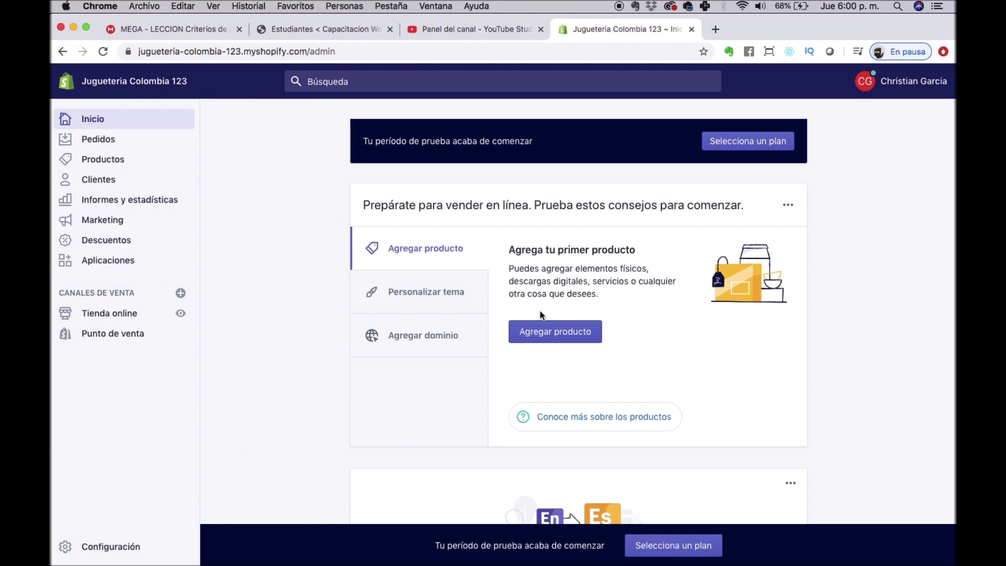
{"action": "triple_click", "coordinate": [436, 549]}
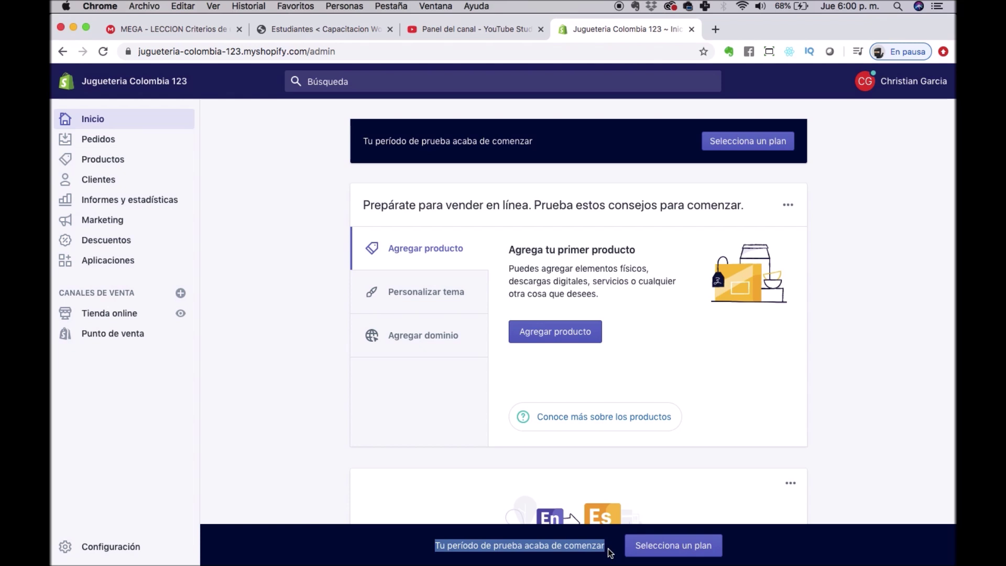
{"action": "left_click", "coordinate": [664, 546]}
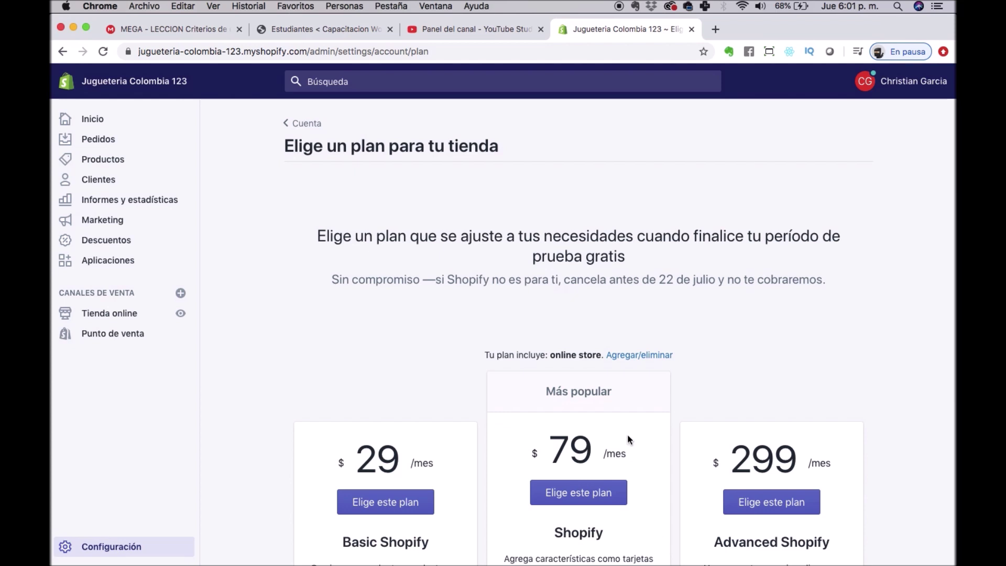
Highlight parts of the plan page heading while reading it.
{"action": "scroll", "coordinate": [627, 434], "scroll_direction": "down", "scroll_amount": 1}
{"action": "double_click", "coordinate": [449, 219]}
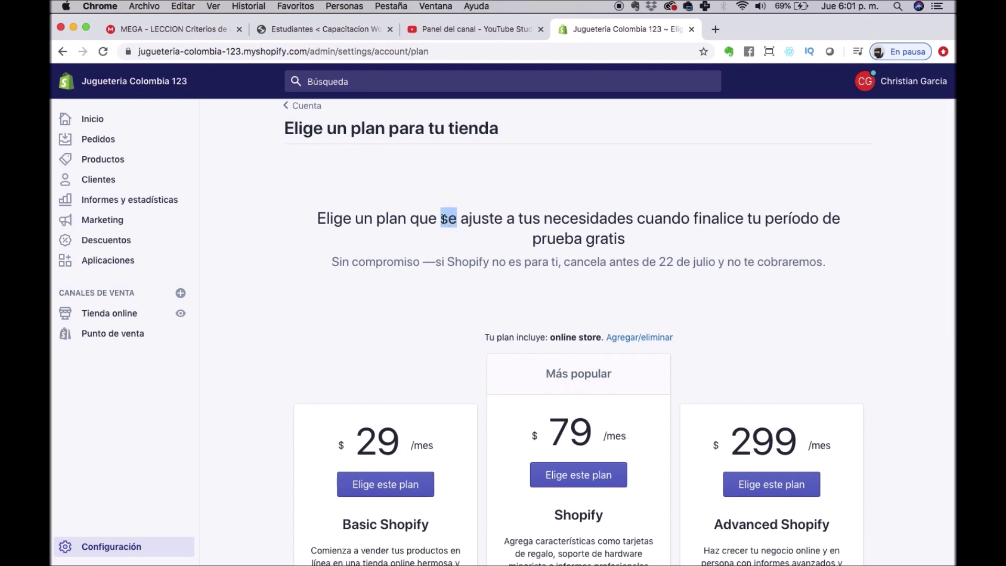
{"action": "left_click", "coordinate": [390, 220]}
{"action": "triple_click", "coordinate": [390, 220]}
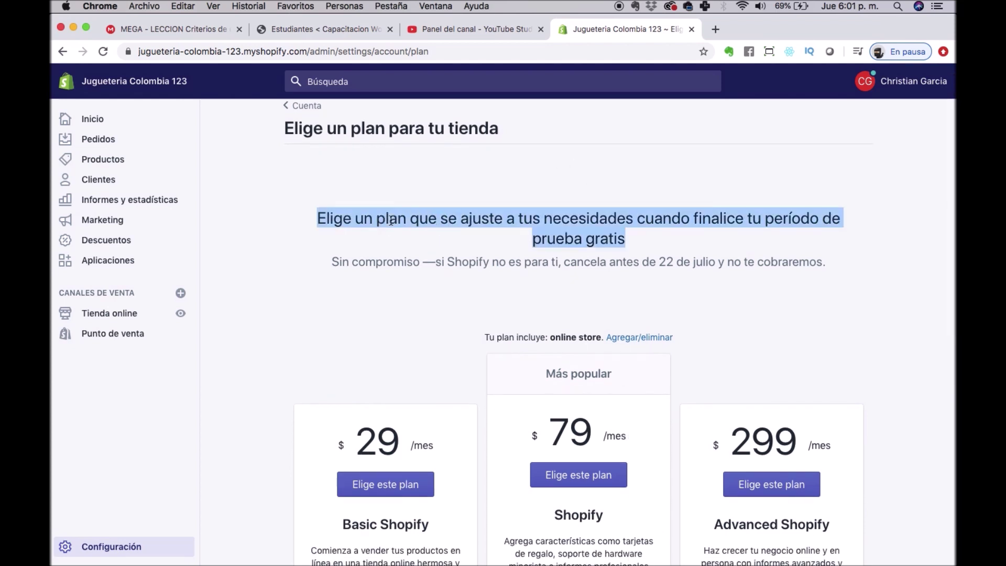
{"action": "left_click", "coordinate": [537, 220]}
{"action": "left_click_drag", "start_coordinate": [671, 218], "coordinate": [744, 241]}
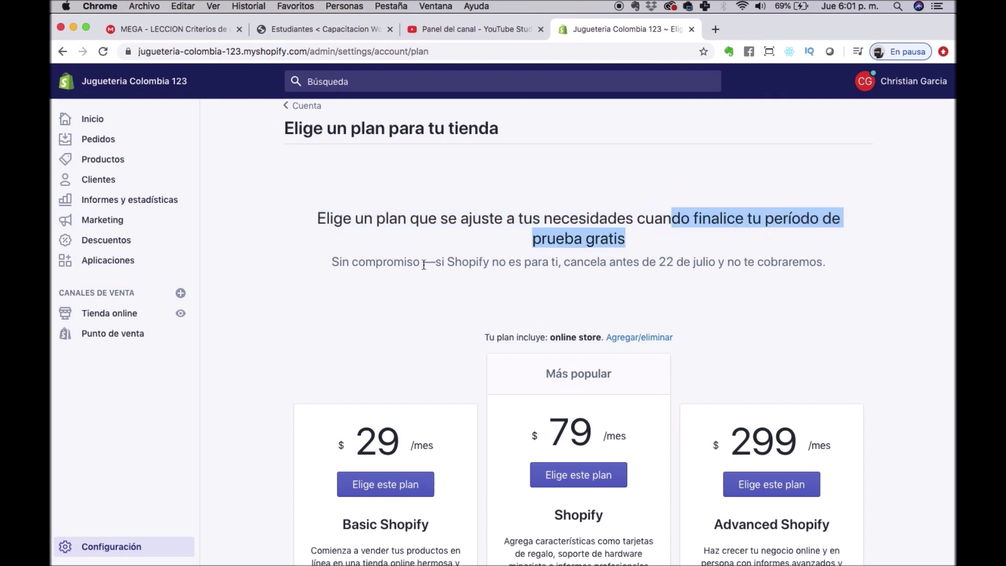
{"action": "left_click", "coordinate": [424, 265]}
{"action": "triple_click", "coordinate": [315, 218]}
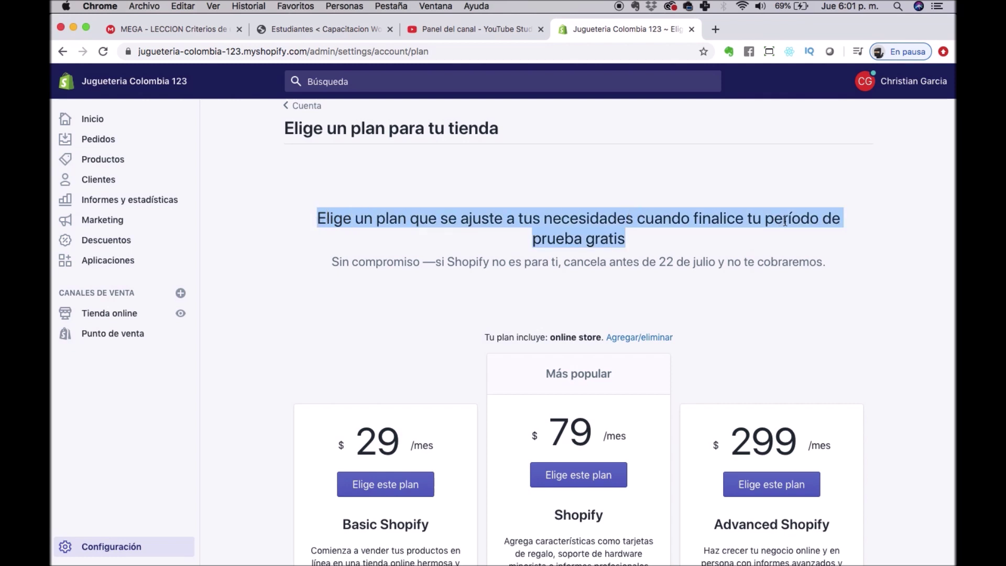
{"action": "left_click", "coordinate": [559, 241]}
Highlight the cancellation deadline in the subtitle and choose the Basic Shopify plan.
{"action": "left_click_drag", "start_coordinate": [444, 261], "coordinate": [718, 259]}
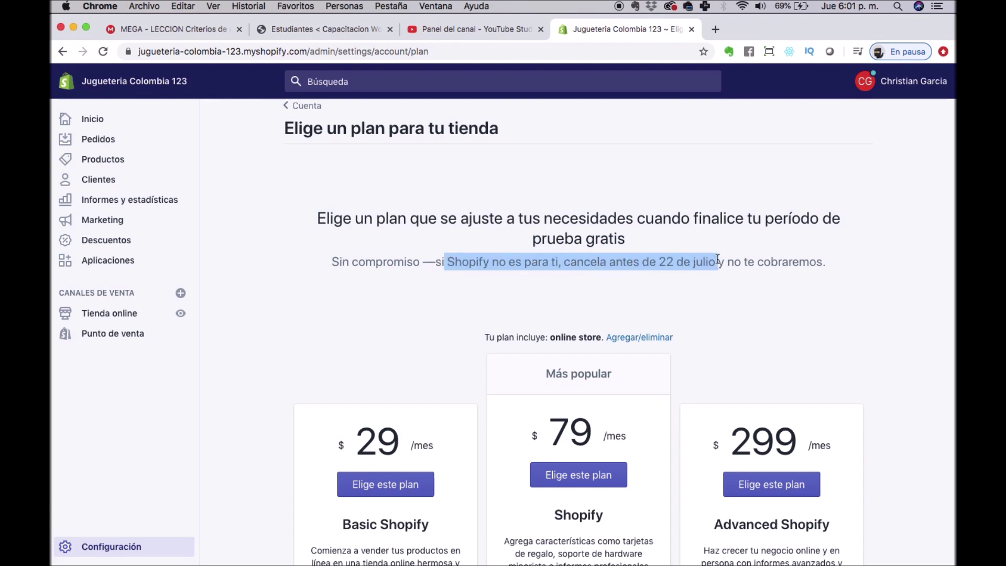
{"action": "triple_click", "coordinate": [717, 259]}
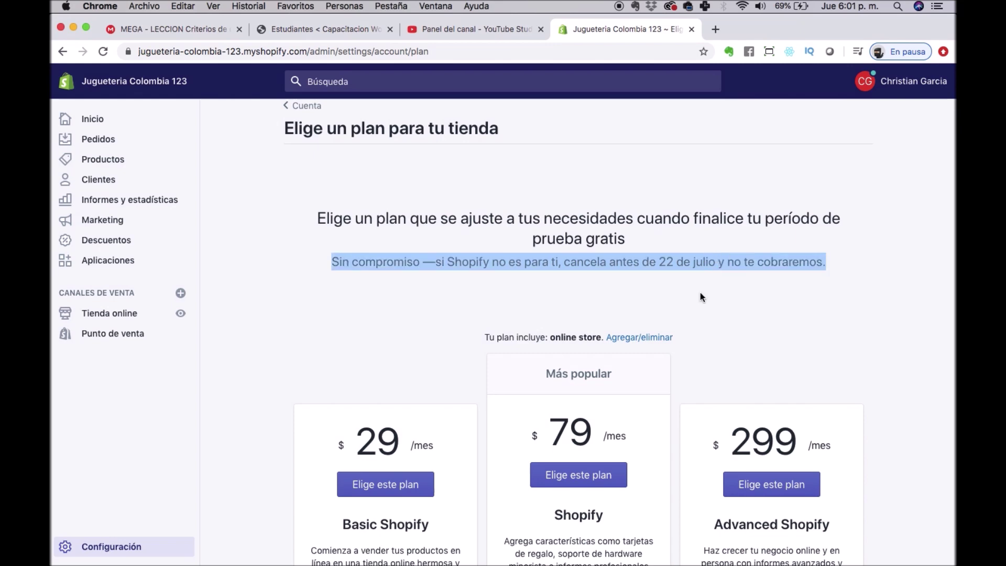
{"action": "scroll", "coordinate": [700, 297], "scroll_direction": "down", "scroll_amount": 5}
{"action": "left_click", "coordinate": [387, 255]}
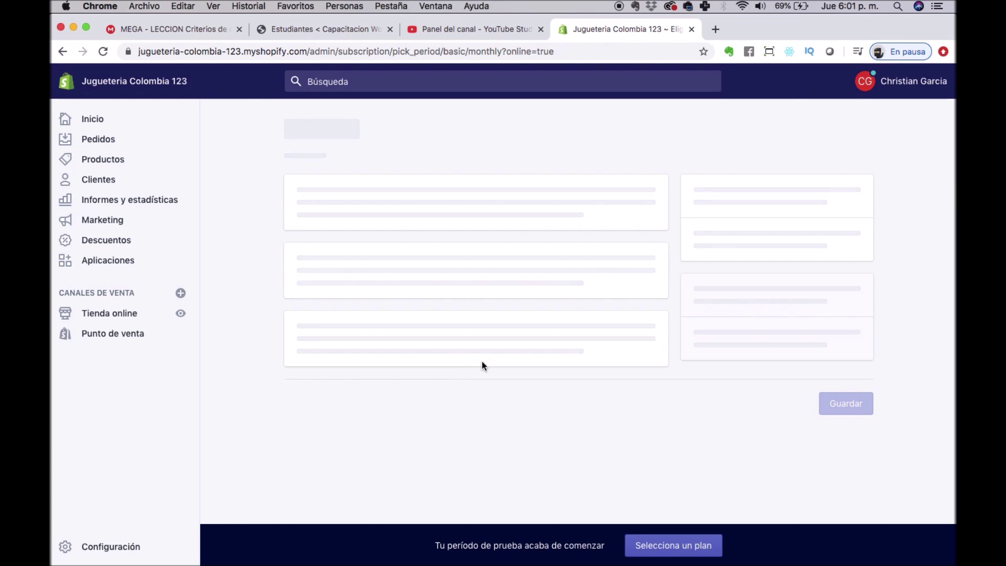
Scroll through the Basic plan confirmation to review the $29 USD 30-day cycle and payment methods.
{"action": "scroll", "coordinate": [461, 355], "scroll_direction": "down", "scroll_amount": 2}
{"action": "scroll", "coordinate": [460, 355], "scroll_direction": "down", "scroll_amount": 4}
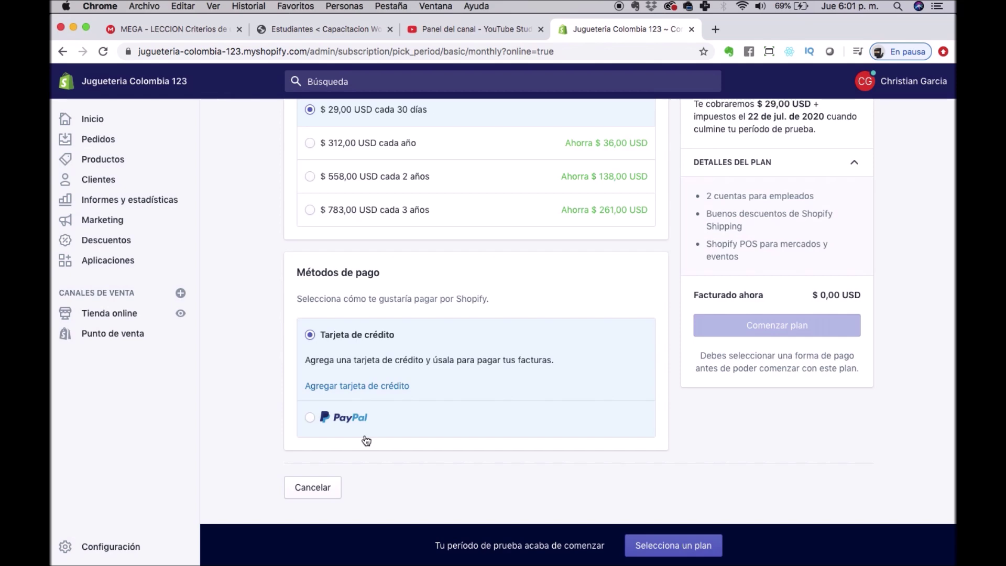
{"action": "scroll", "coordinate": [646, 302], "scroll_direction": "up", "scroll_amount": 3}
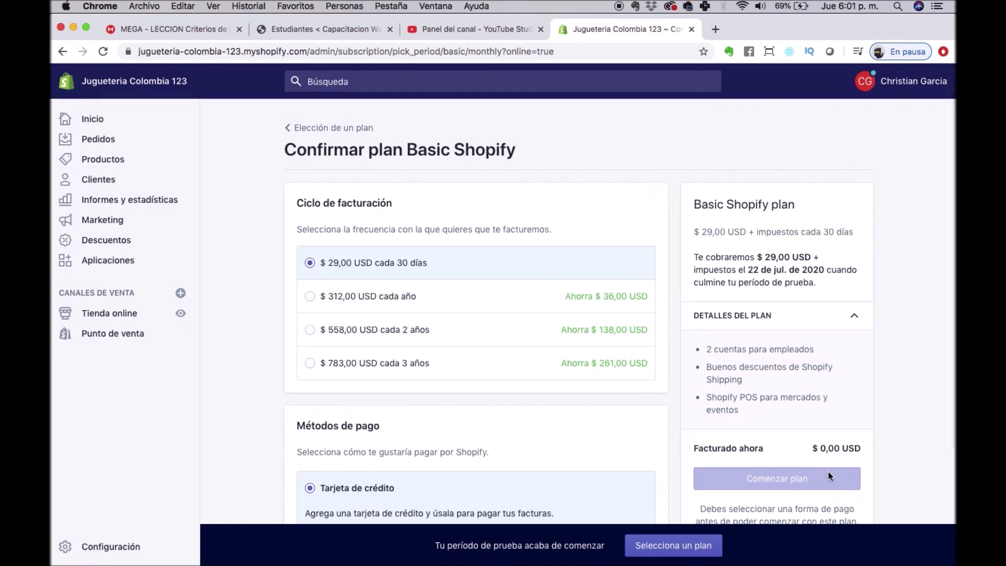
{"action": "scroll", "coordinate": [662, 417], "scroll_direction": "down", "scroll_amount": 4}
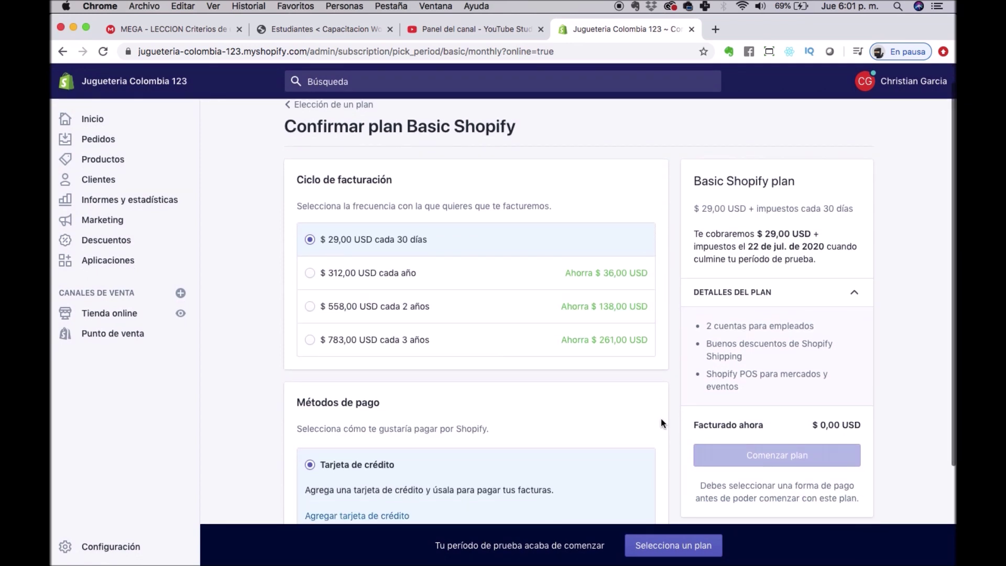
{"action": "scroll", "coordinate": [662, 417], "scroll_direction": "down", "scroll_amount": 1}
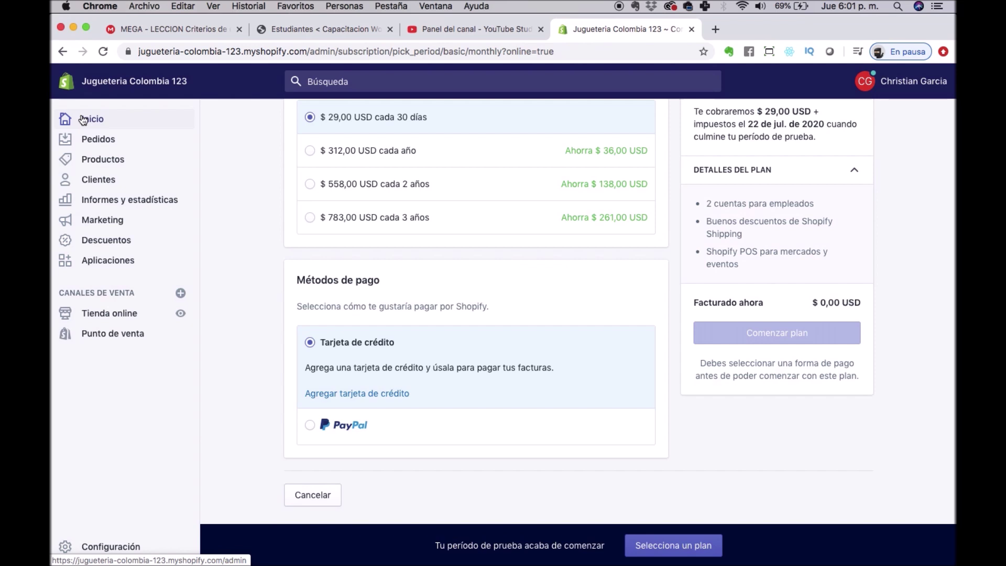
From the admin home, follow the Personalizar tema tip to the online store's Themes page.
{"action": "left_click", "coordinate": [83, 120]}
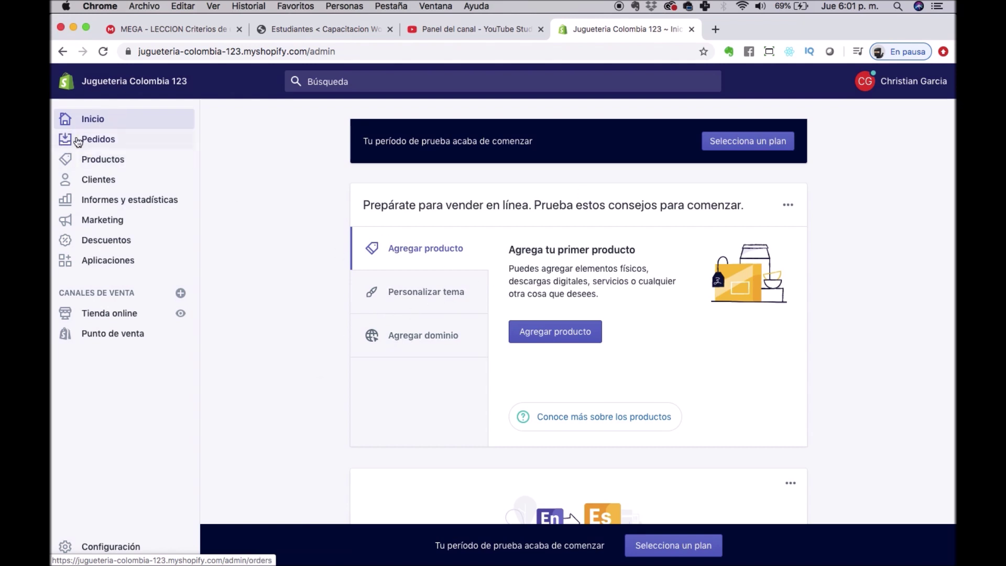
{"action": "left_click", "coordinate": [412, 297]}
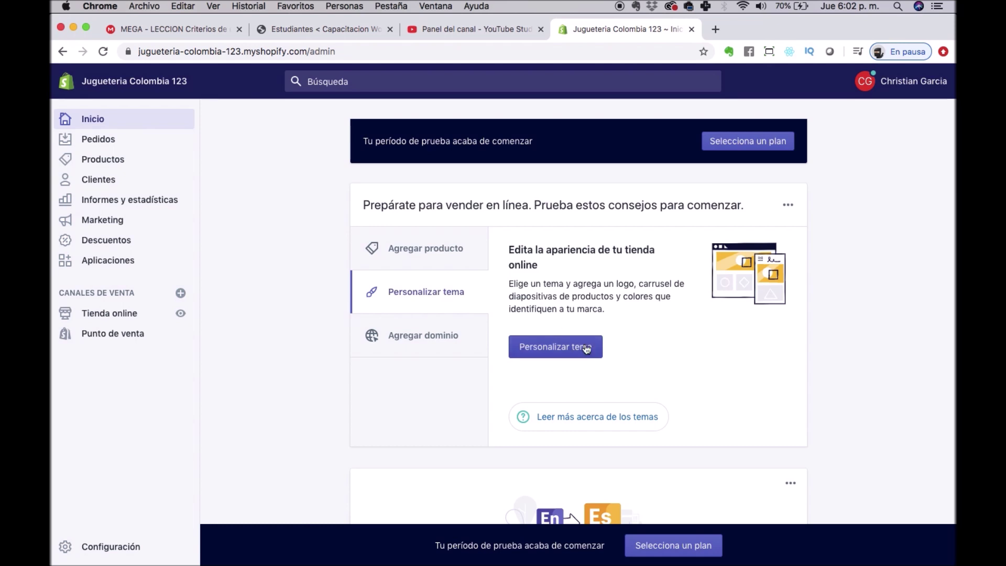
{"action": "left_click", "coordinate": [565, 348]}
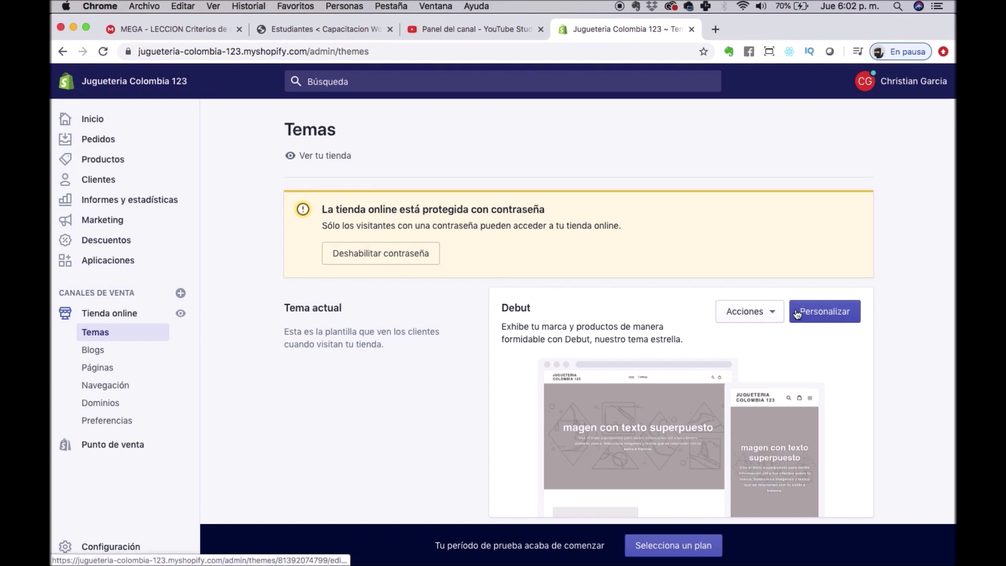
Preview the Debut theme from its Acciones menu in a new tab.
{"action": "left_click", "coordinate": [775, 310]}
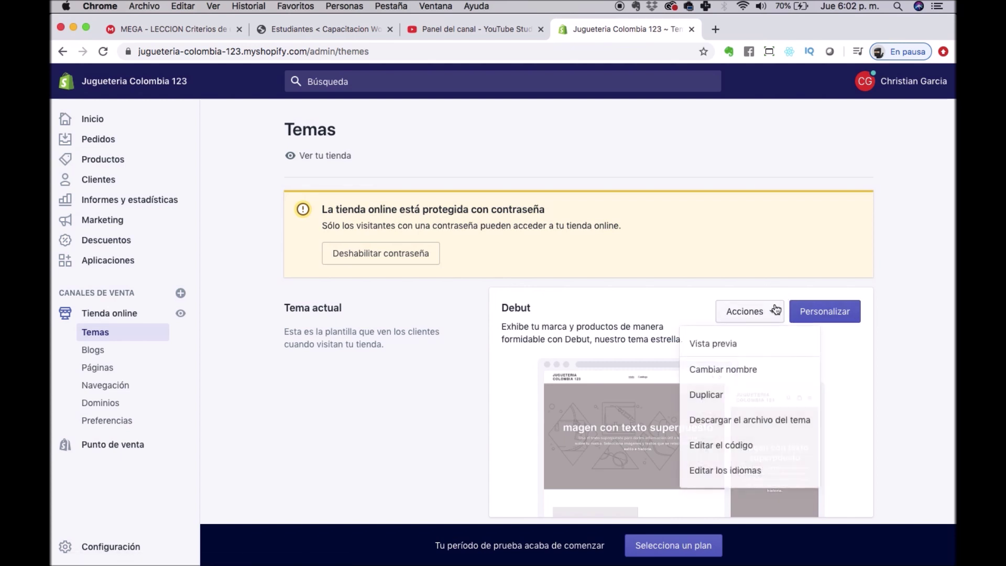
{"action": "left_click", "coordinate": [726, 343]}
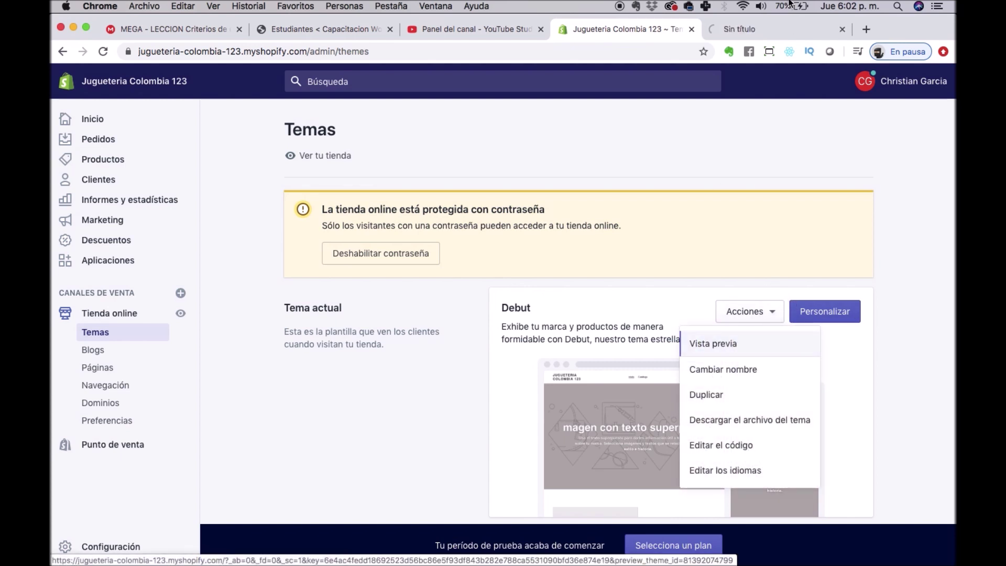
{"action": "left_click", "coordinate": [776, 29]}
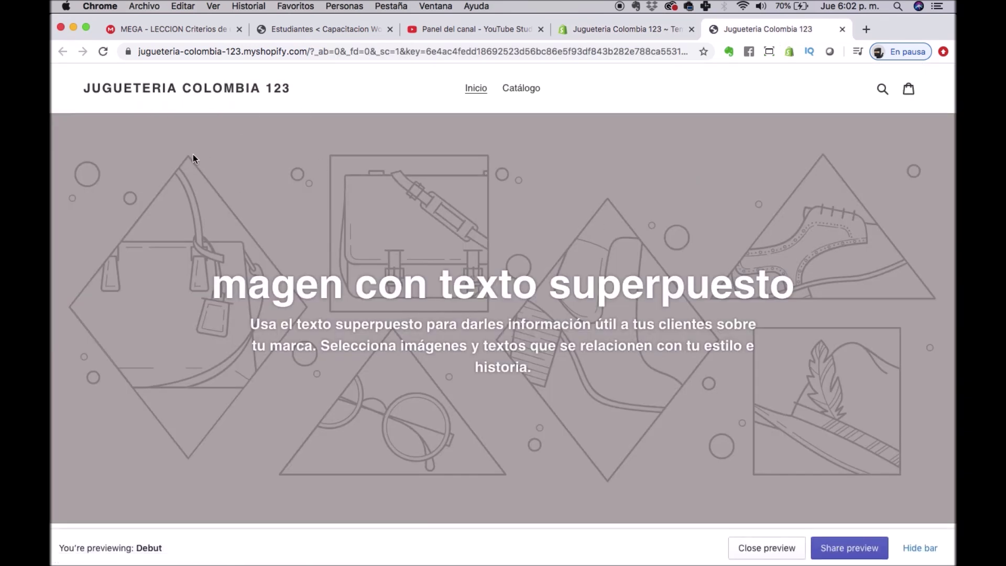
Scroll through the Debut storefront preview, then return to the Themes tab and close the actions list.
{"action": "scroll", "coordinate": [638, 149], "scroll_direction": "down", "scroll_amount": 5}
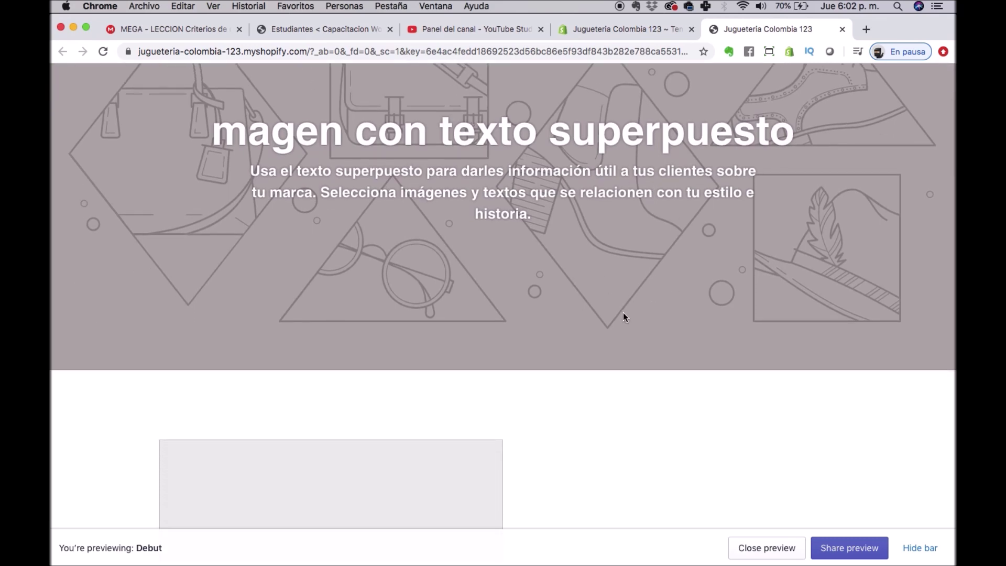
{"action": "scroll", "coordinate": [625, 87], "scroll_direction": "up", "scroll_amount": 1}
{"action": "scroll", "coordinate": [650, 154], "scroll_direction": "down", "scroll_amount": 10}
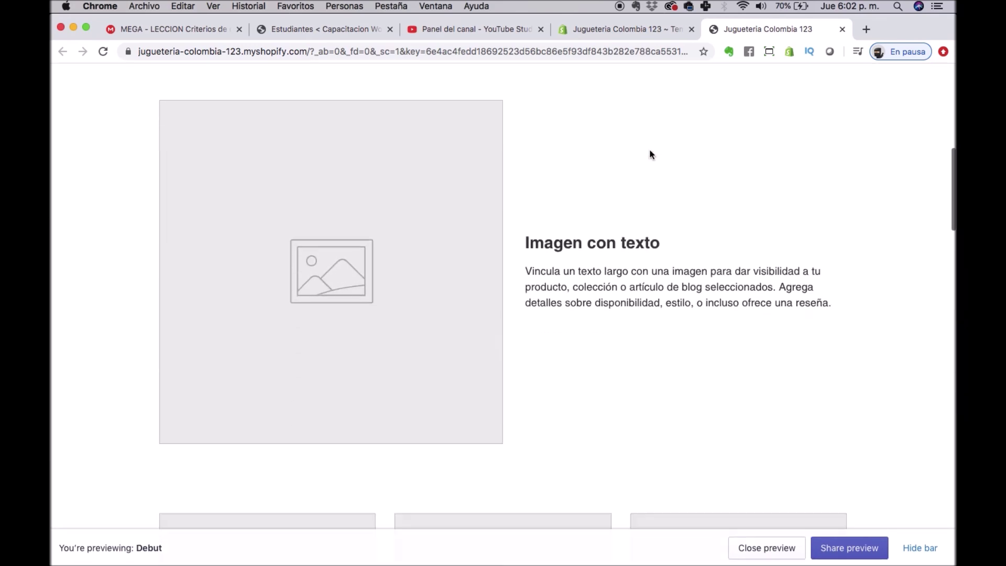
{"action": "scroll", "coordinate": [649, 154], "scroll_direction": "up", "scroll_amount": 2}
{"action": "scroll", "coordinate": [650, 153], "scroll_direction": "down", "scroll_amount": 5}
{"action": "scroll", "coordinate": [649, 153], "scroll_direction": "down", "scroll_amount": 20}
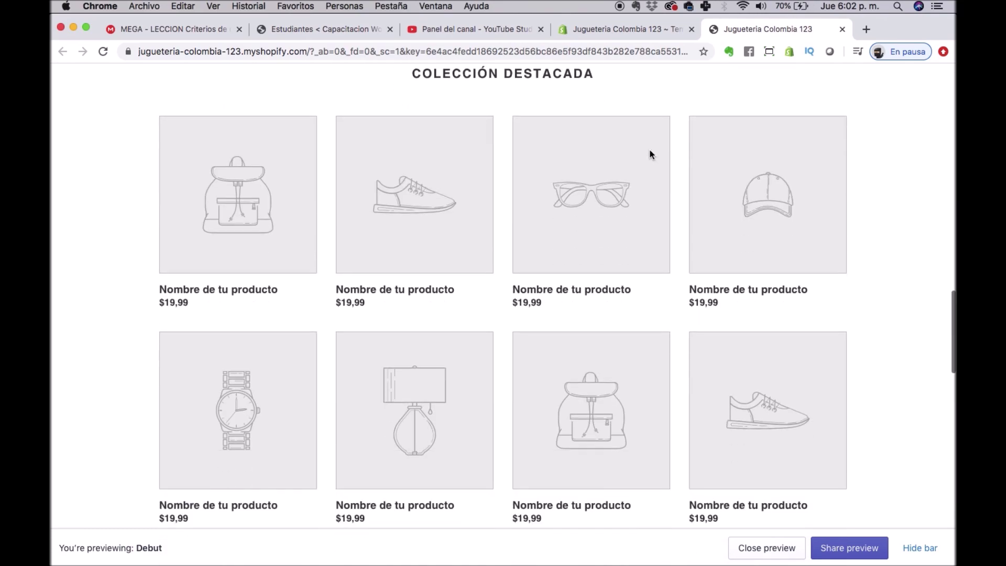
{"action": "scroll", "coordinate": [650, 154], "scroll_direction": "down", "scroll_amount": 3}
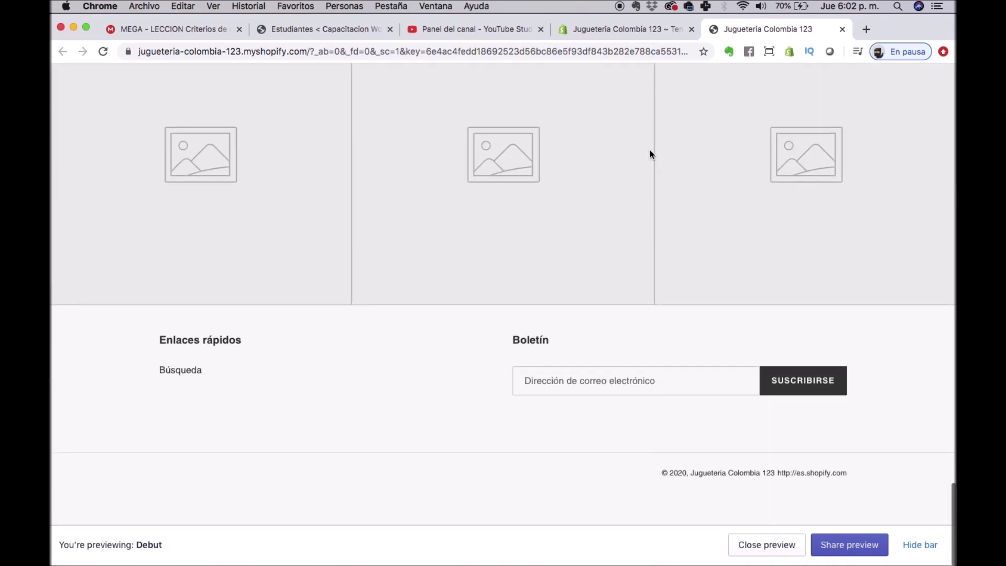
{"action": "scroll", "coordinate": [650, 154], "scroll_direction": "up", "scroll_amount": 20}
{"action": "scroll", "coordinate": [651, 156], "scroll_direction": "up", "scroll_amount": 2}
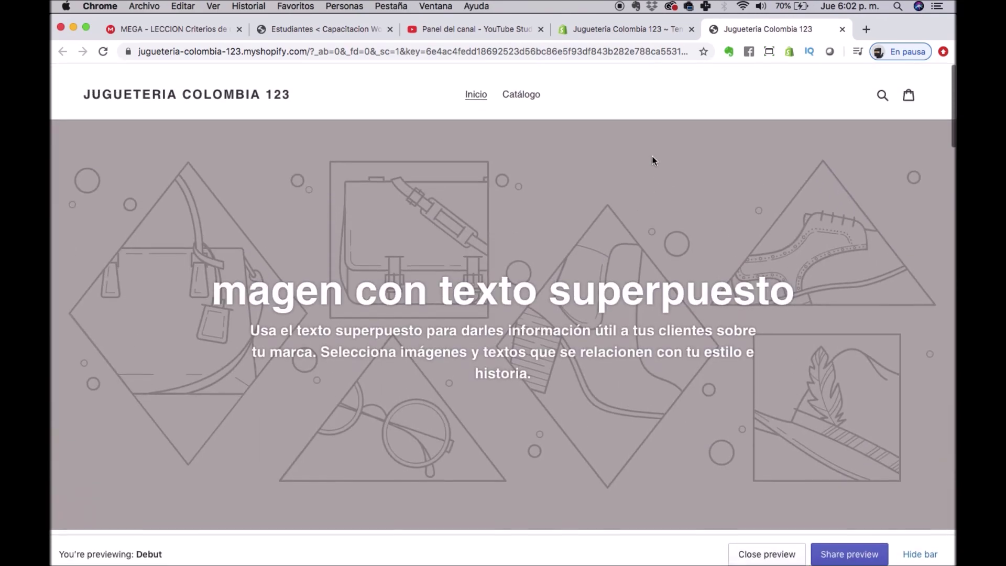
{"action": "left_click", "coordinate": [627, 30]}
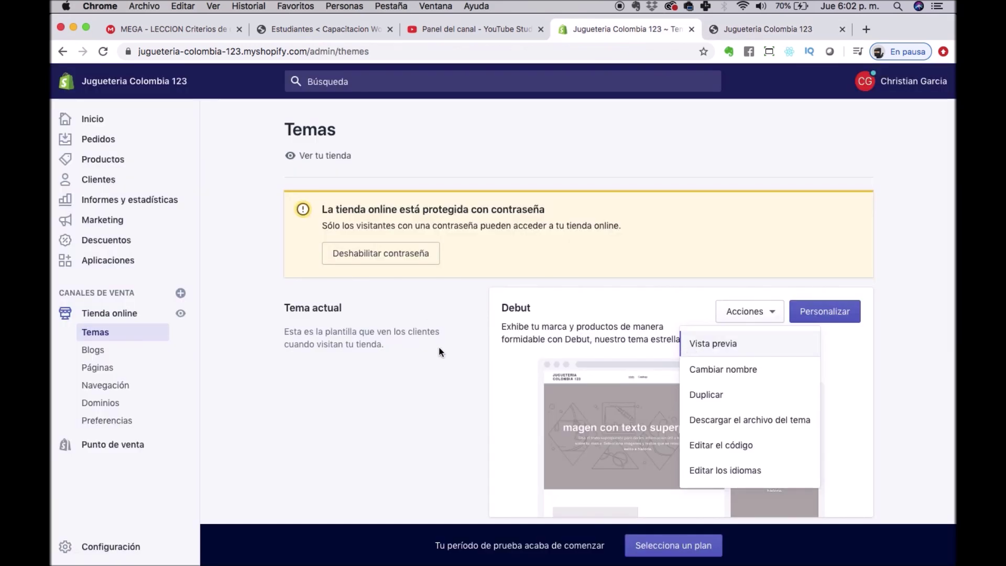
{"action": "left_click", "coordinate": [445, 373]}
Browse the free themes gallery (Simple, Boundless, Venture, Supply, Narrative) and close it.
{"action": "scroll", "coordinate": [445, 370], "scroll_direction": "down", "scroll_amount": 5}
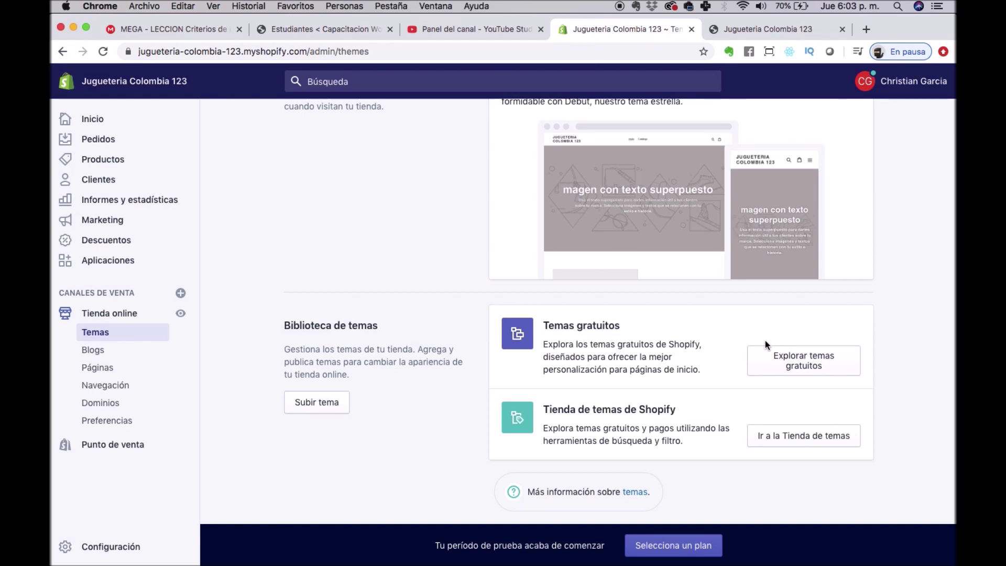
{"action": "left_click", "coordinate": [831, 366]}
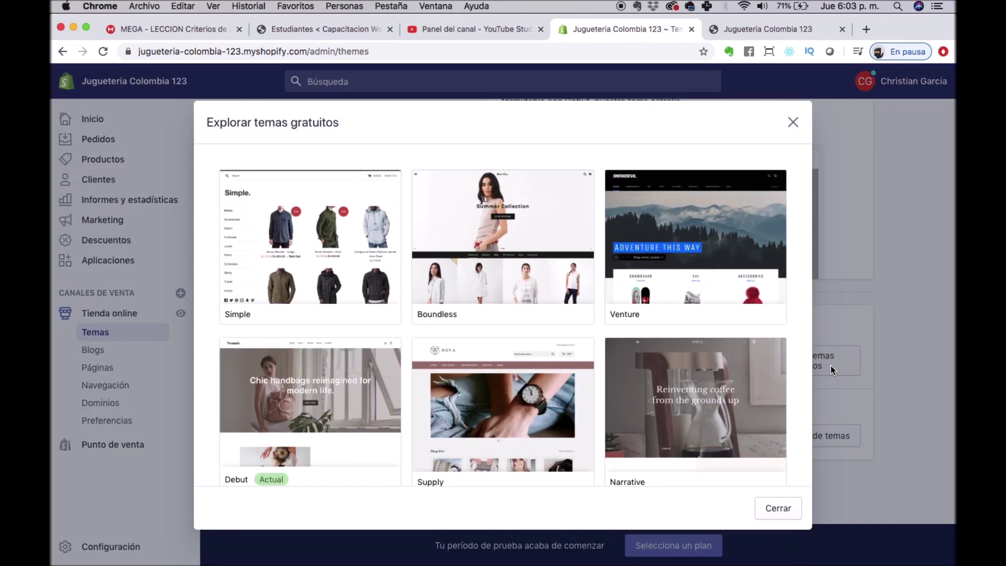
{"action": "scroll", "coordinate": [788, 369], "scroll_direction": "down", "scroll_amount": 3}
{"action": "scroll", "coordinate": [545, 361], "scroll_direction": "up", "scroll_amount": 3}
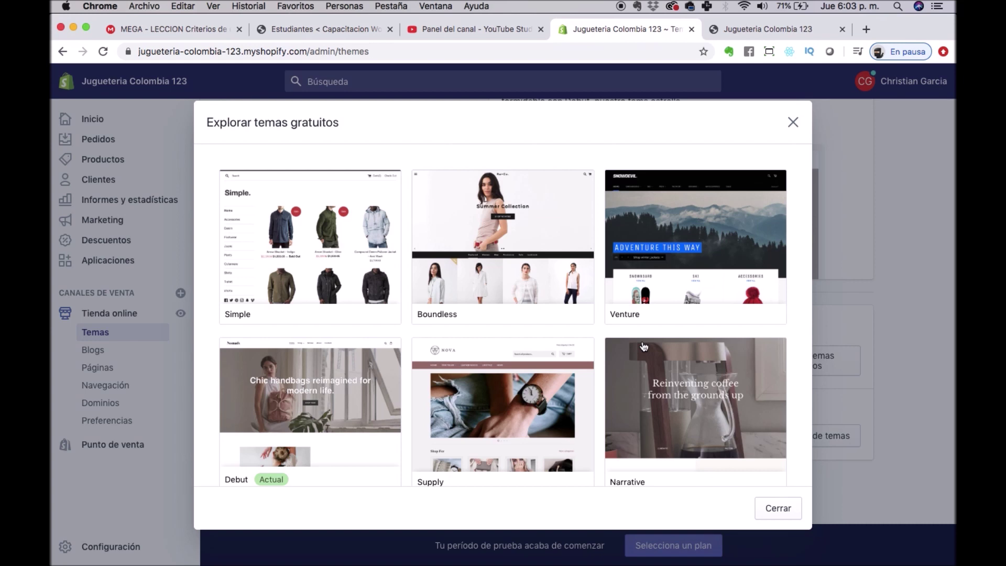
{"action": "scroll", "coordinate": [650, 325], "scroll_direction": "down", "scroll_amount": 3}
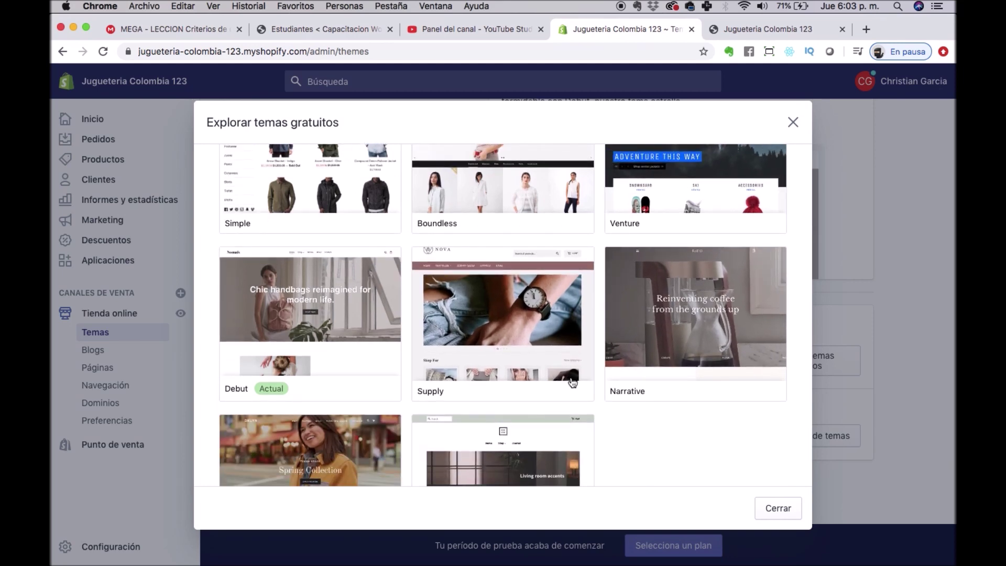
{"action": "left_click", "coordinate": [794, 122]}
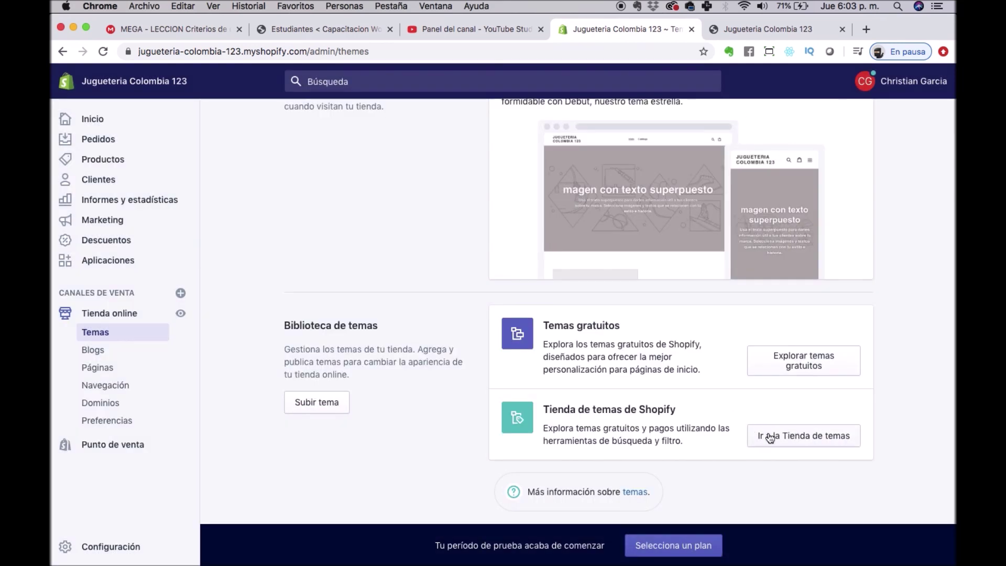
Open the Shopify Theme Store and browse its free and paid themes like Simple, Debut and Impulse.
{"action": "left_click", "coordinate": [799, 431]}
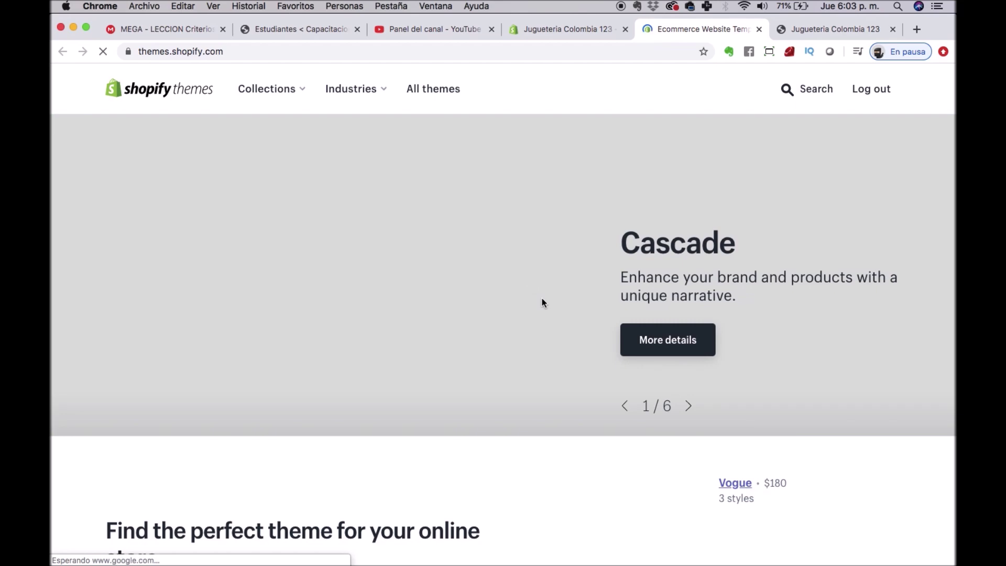
{"action": "scroll", "coordinate": [543, 303], "scroll_direction": "down", "scroll_amount": 7}
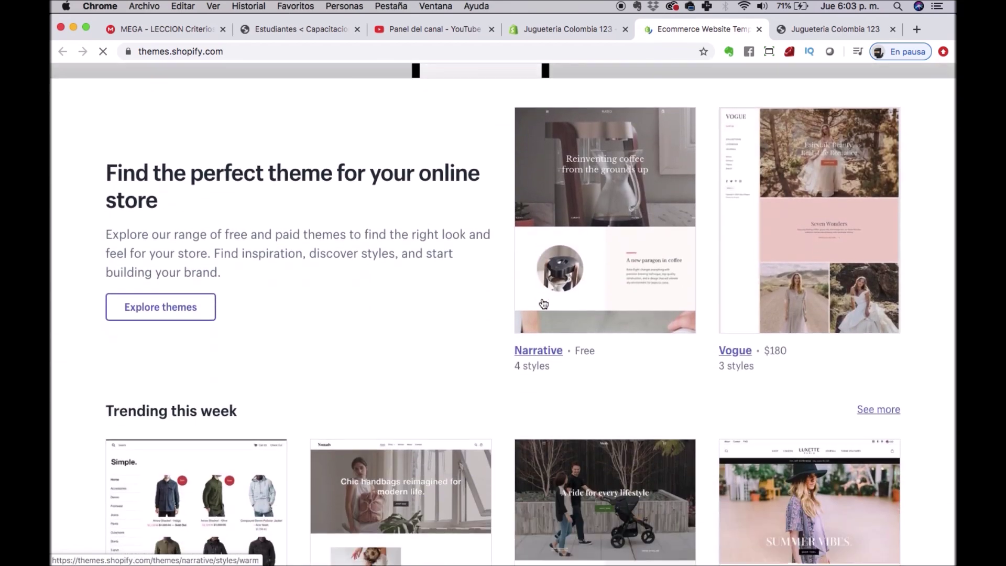
{"action": "scroll", "coordinate": [544, 304], "scroll_direction": "down", "scroll_amount": 6}
{"action": "scroll", "coordinate": [542, 433], "scroll_direction": "down", "scroll_amount": 4}
{"action": "scroll", "coordinate": [533, 426], "scroll_direction": "down", "scroll_amount": 4}
{"action": "scroll", "coordinate": [449, 343], "scroll_direction": "down", "scroll_amount": 5}
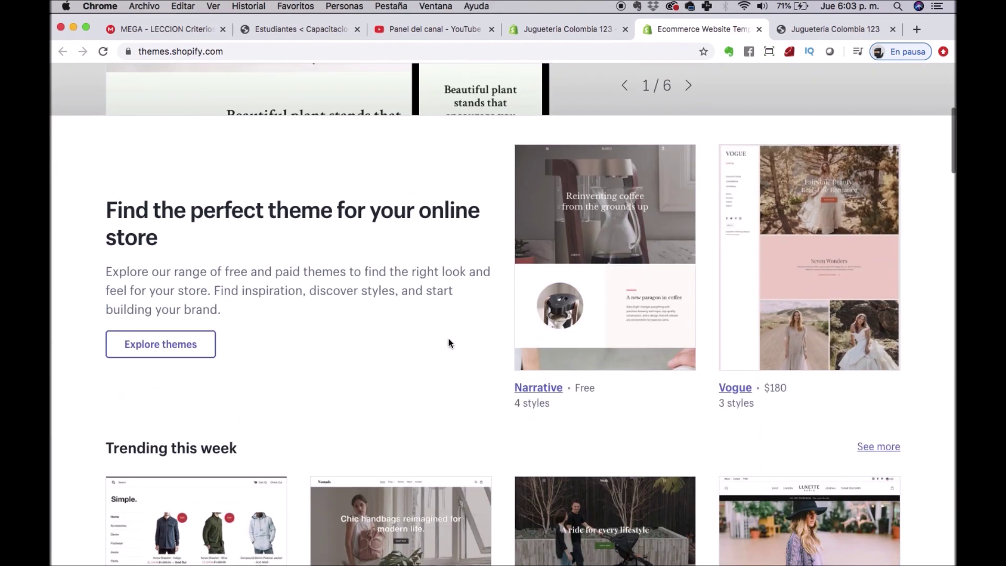
{"action": "scroll", "coordinate": [449, 343], "scroll_direction": "down", "scroll_amount": 3}
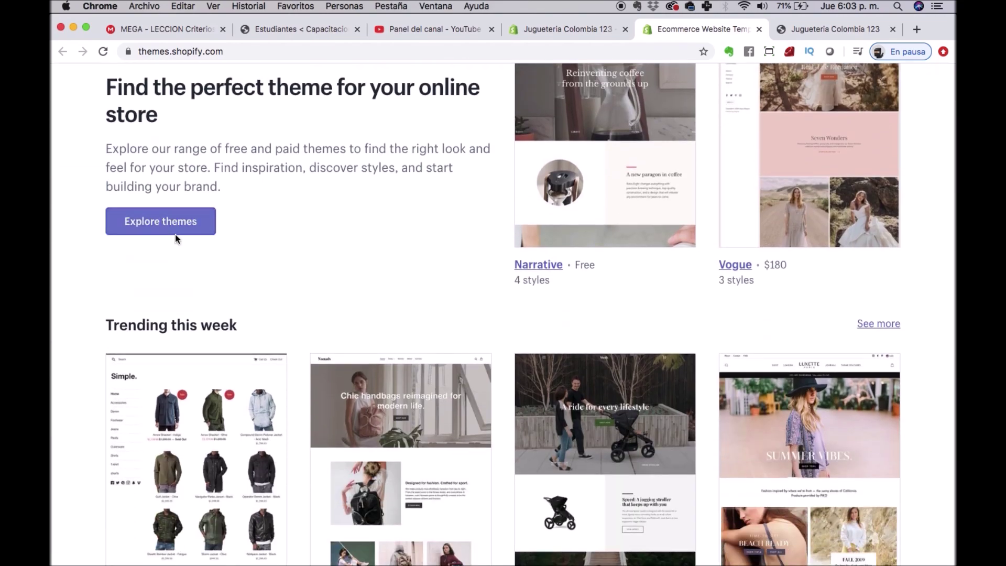
{"action": "scroll", "coordinate": [357, 377], "scroll_direction": "down", "scroll_amount": 15}
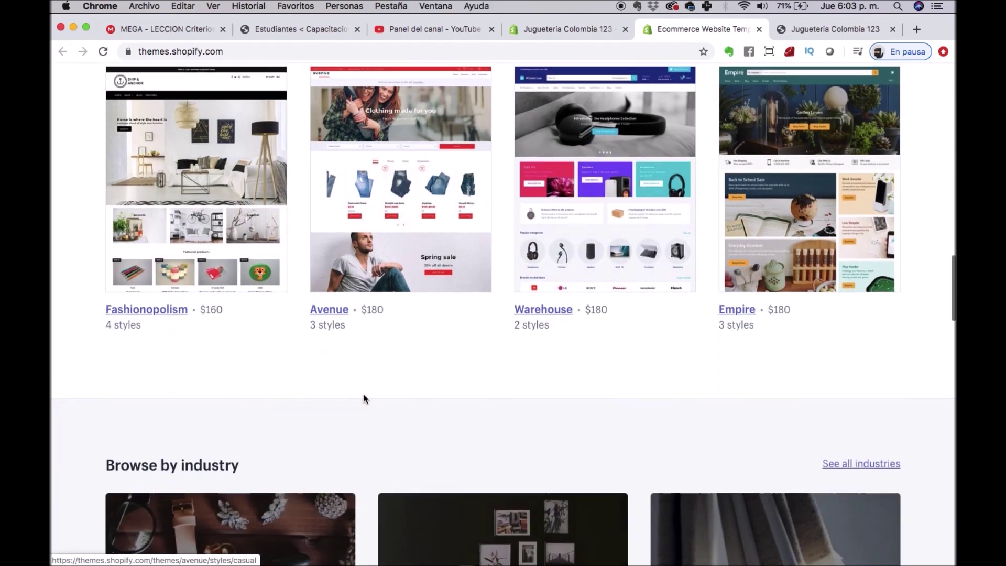
{"action": "scroll", "coordinate": [363, 394], "scroll_direction": "up", "scroll_amount": 5}
{"action": "scroll", "coordinate": [363, 394], "scroll_direction": "down", "scroll_amount": 1}
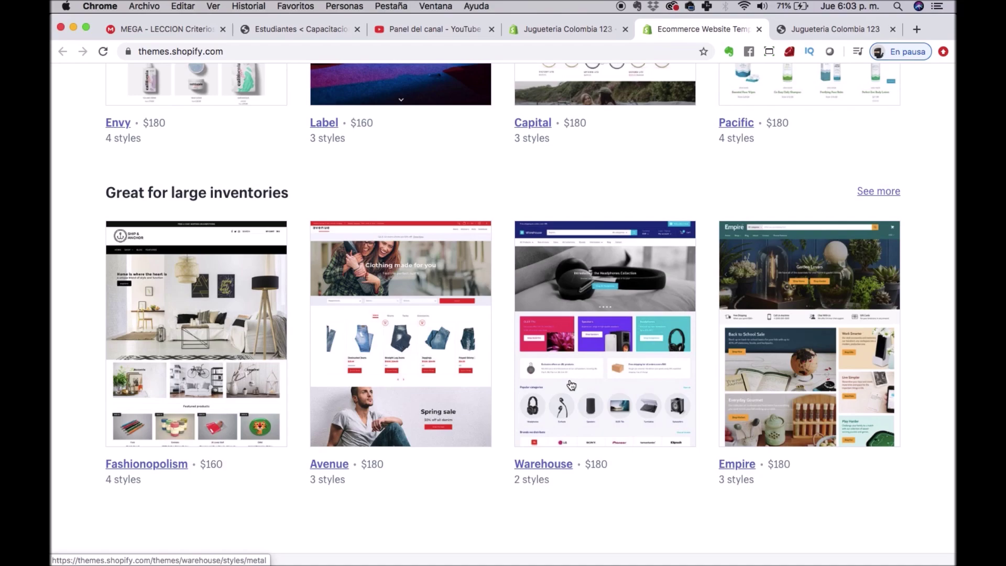
{"action": "scroll", "coordinate": [801, 382], "scroll_direction": "down", "scroll_amount": 5}
{"action": "scroll", "coordinate": [802, 383], "scroll_direction": "down", "scroll_amount": 10}
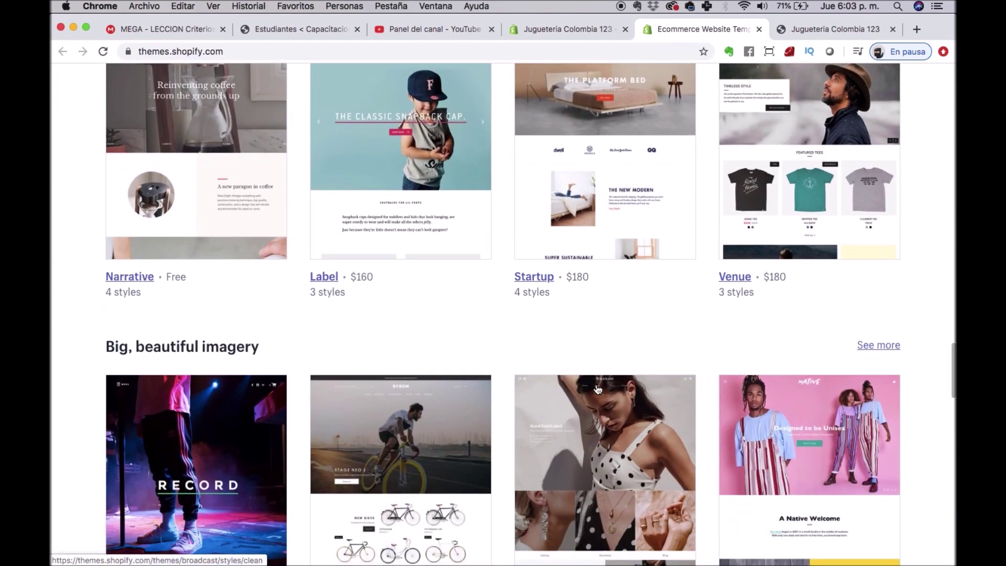
{"action": "scroll", "coordinate": [750, 441], "scroll_direction": "up", "scroll_amount": 10}
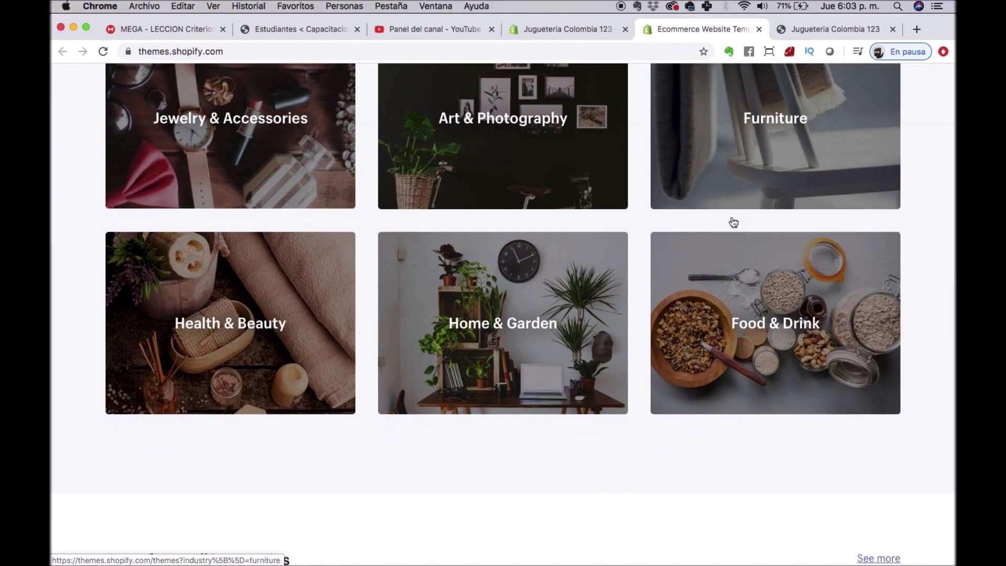
{"action": "scroll", "coordinate": [612, 335], "scroll_direction": "down", "scroll_amount": 12}
{"action": "scroll", "coordinate": [613, 334], "scroll_direction": "down", "scroll_amount": 5}
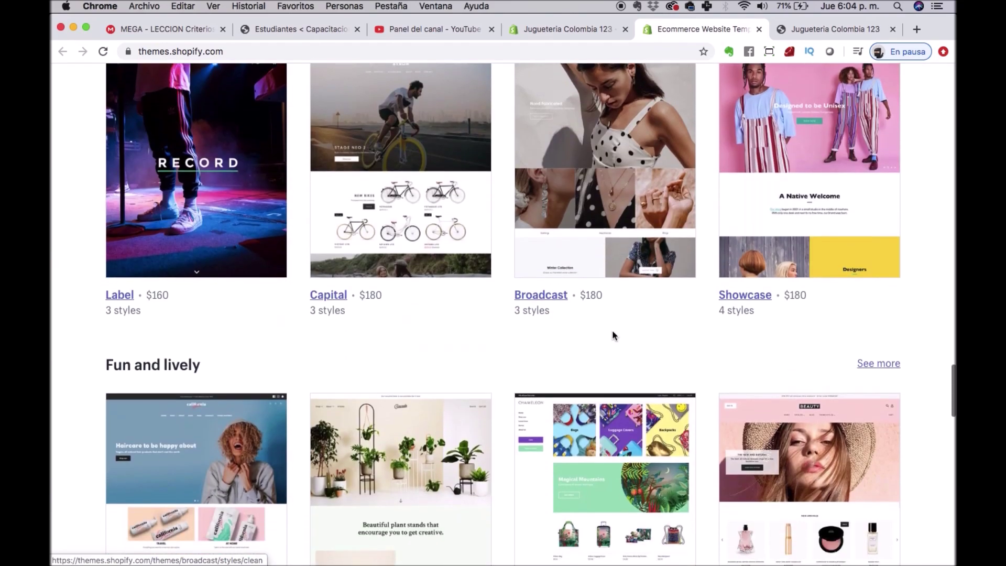
{"action": "scroll", "coordinate": [655, 367], "scroll_direction": "down", "scroll_amount": 14}
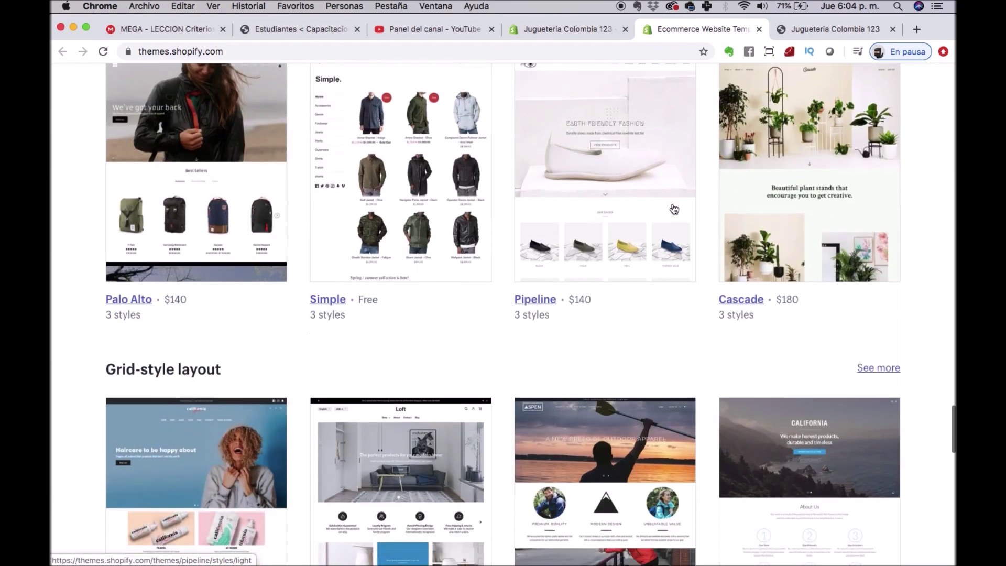
{"action": "scroll", "coordinate": [674, 209], "scroll_direction": "down", "scroll_amount": 5}
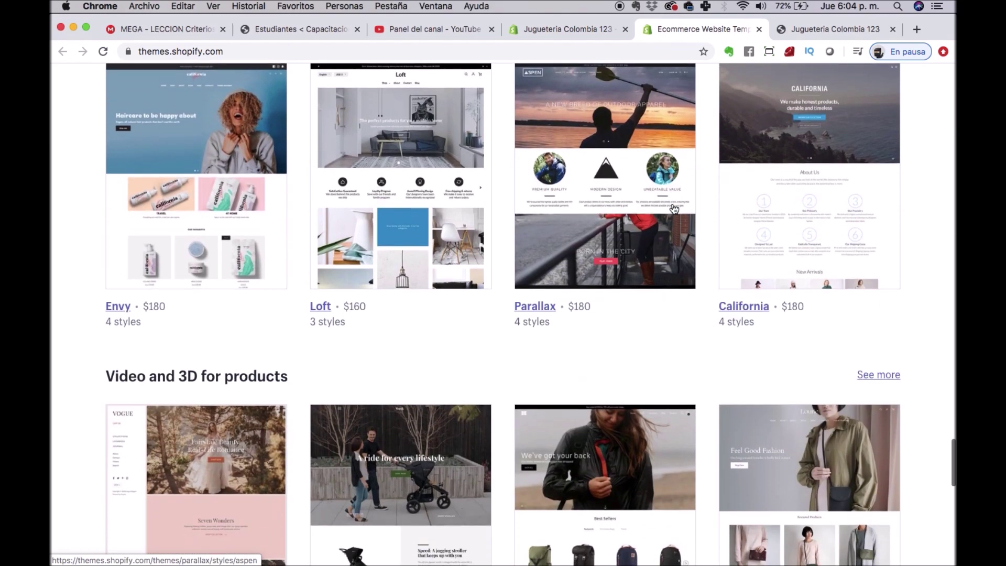
{"action": "scroll", "coordinate": [675, 209], "scroll_direction": "down", "scroll_amount": 6}
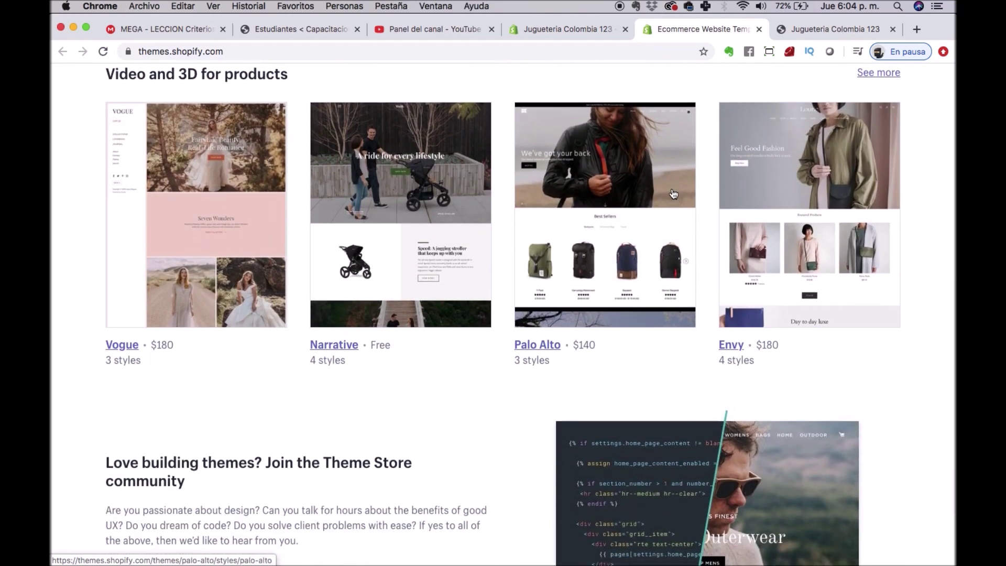
{"action": "scroll", "coordinate": [674, 194], "scroll_direction": "up", "scroll_amount": 20}
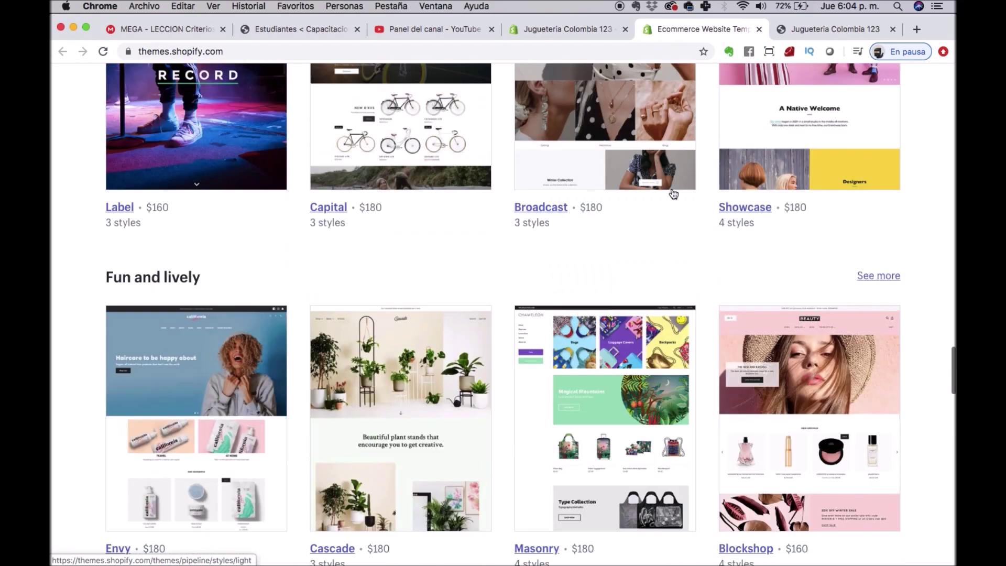
{"action": "scroll", "coordinate": [674, 194], "scroll_direction": "up", "scroll_amount": 11}
{"action": "scroll", "coordinate": [673, 191], "scroll_direction": "down", "scroll_amount": 1}
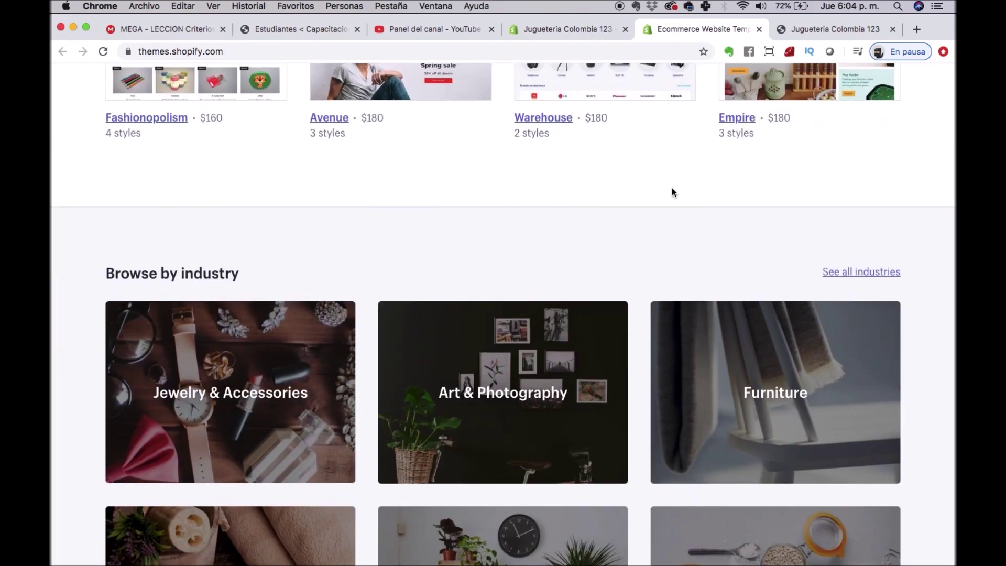
{"action": "scroll", "coordinate": [673, 191], "scroll_direction": "down", "scroll_amount": 7}
{"action": "scroll", "coordinate": [672, 188], "scroll_direction": "down", "scroll_amount": 1}
{"action": "scroll", "coordinate": [674, 192], "scroll_direction": "up", "scroll_amount": 10}
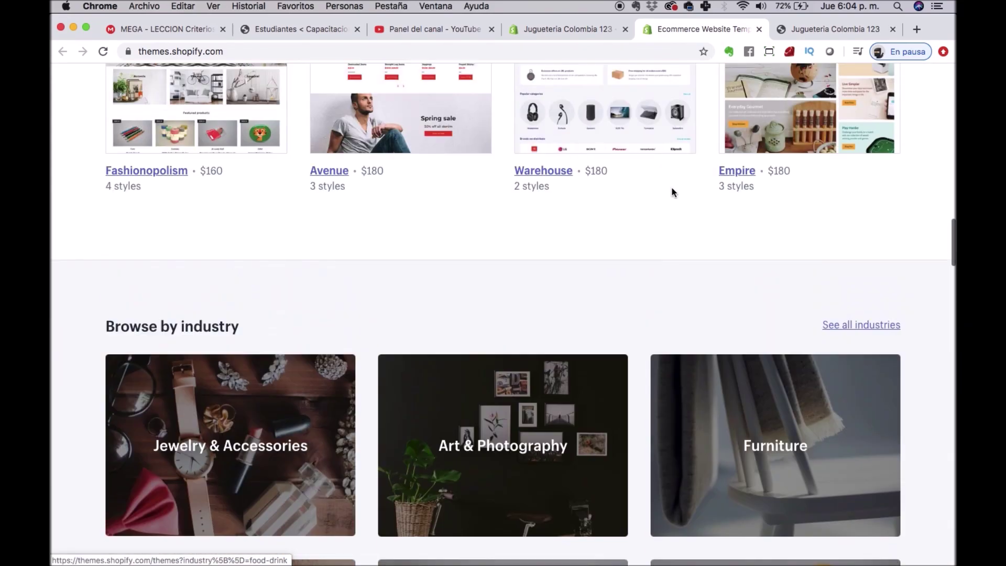
{"action": "scroll", "coordinate": [674, 194], "scroll_direction": "up", "scroll_amount": 3}
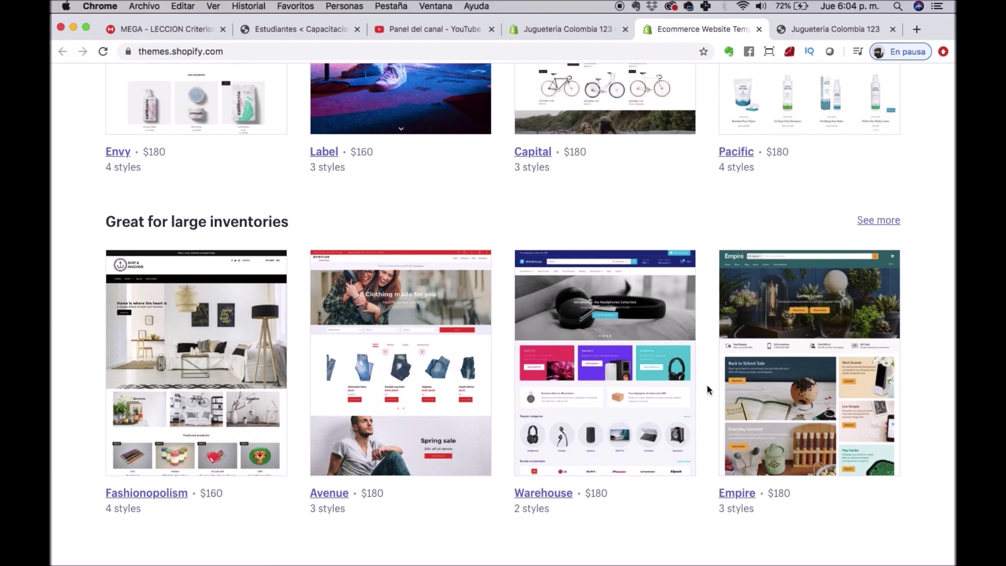
{"action": "scroll", "coordinate": [707, 388], "scroll_direction": "up", "scroll_amount": 15}
{"action": "scroll", "coordinate": [707, 389], "scroll_direction": "down", "scroll_amount": 10}
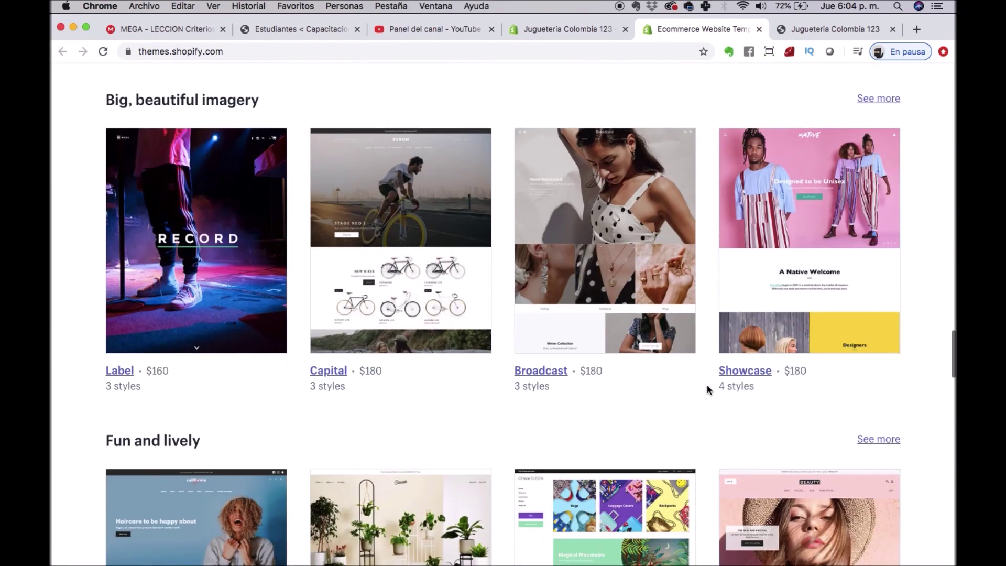
{"action": "scroll", "coordinate": [708, 389], "scroll_direction": "down", "scroll_amount": 9}
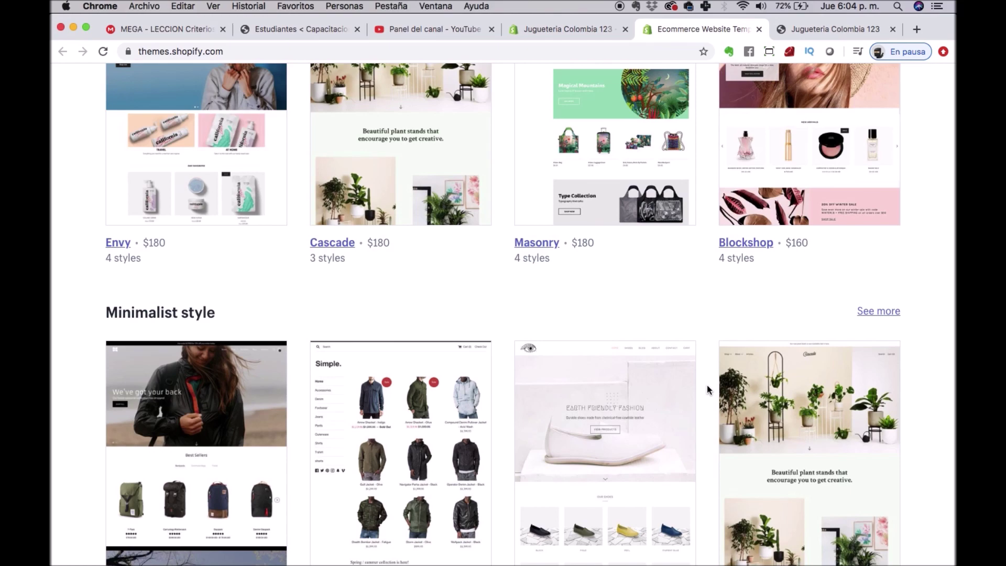
{"action": "scroll", "coordinate": [708, 389], "scroll_direction": "down", "scroll_amount": 15}
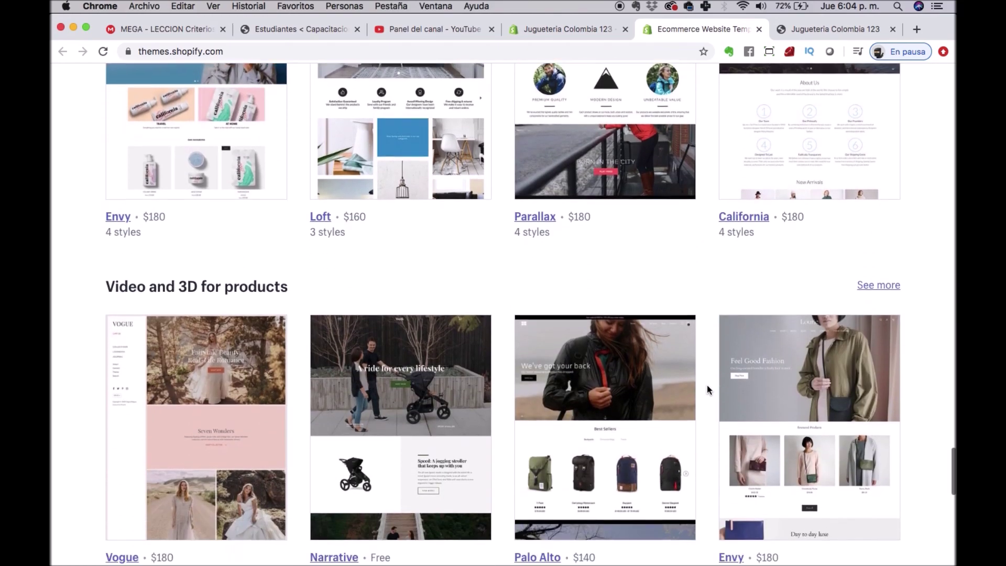
{"action": "scroll", "coordinate": [707, 389], "scroll_direction": "down", "scroll_amount": 10}
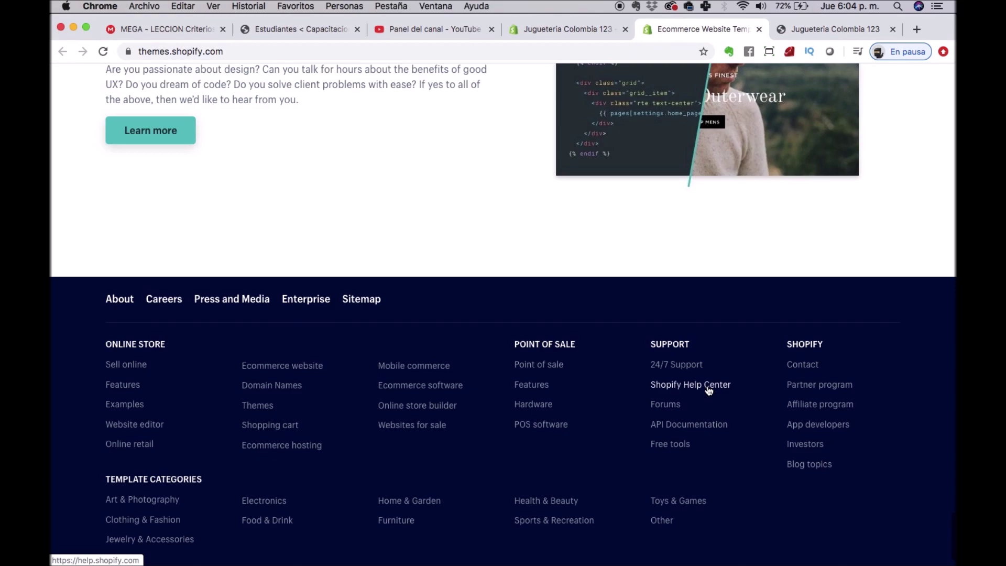
{"action": "scroll", "coordinate": [709, 390], "scroll_direction": "up", "scroll_amount": 20}
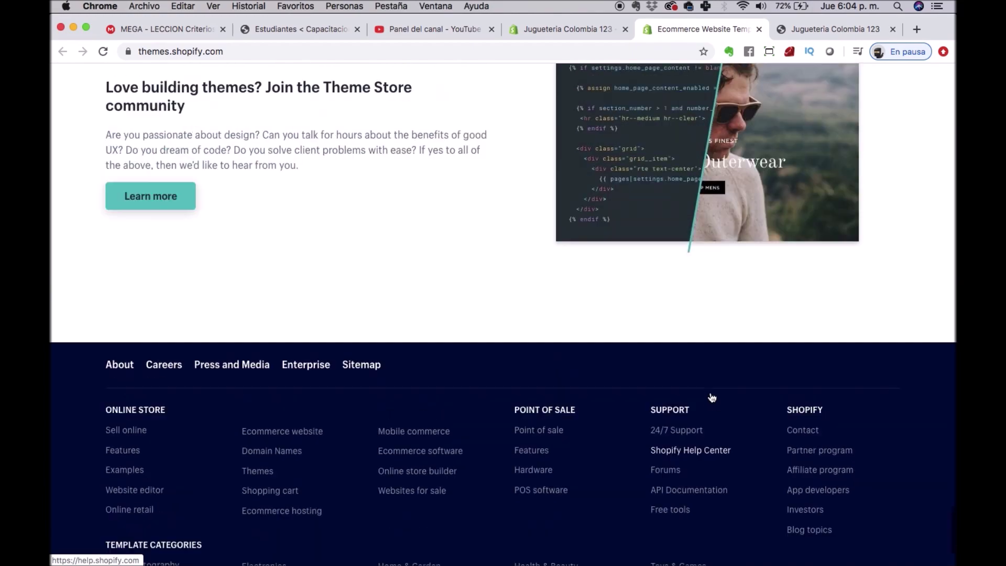
{"action": "scroll", "coordinate": [711, 396], "scroll_direction": "up", "scroll_amount": 3}
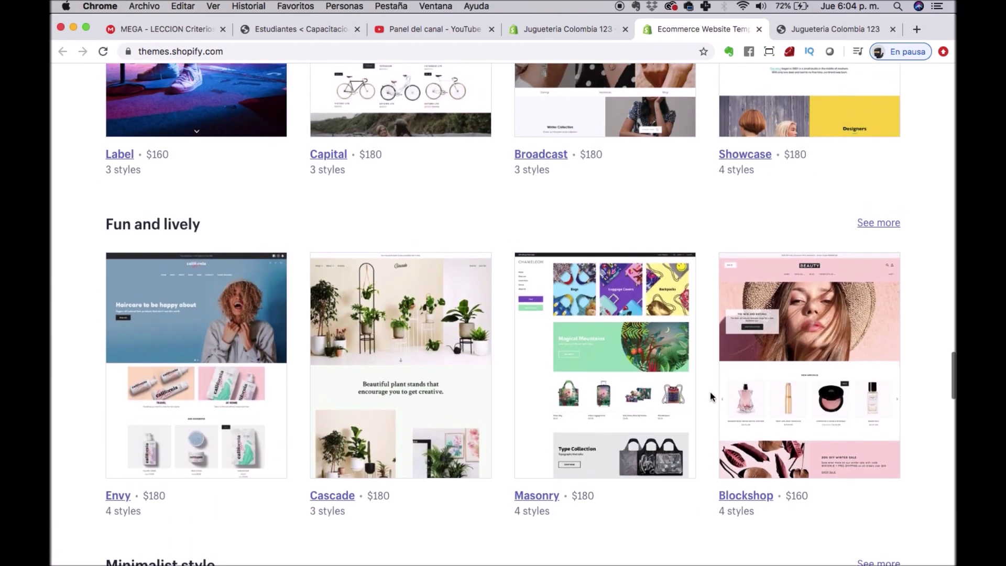
{"action": "scroll", "coordinate": [711, 396], "scroll_direction": "up", "scroll_amount": 1}
{"action": "scroll", "coordinate": [710, 396], "scroll_direction": "up", "scroll_amount": 12}
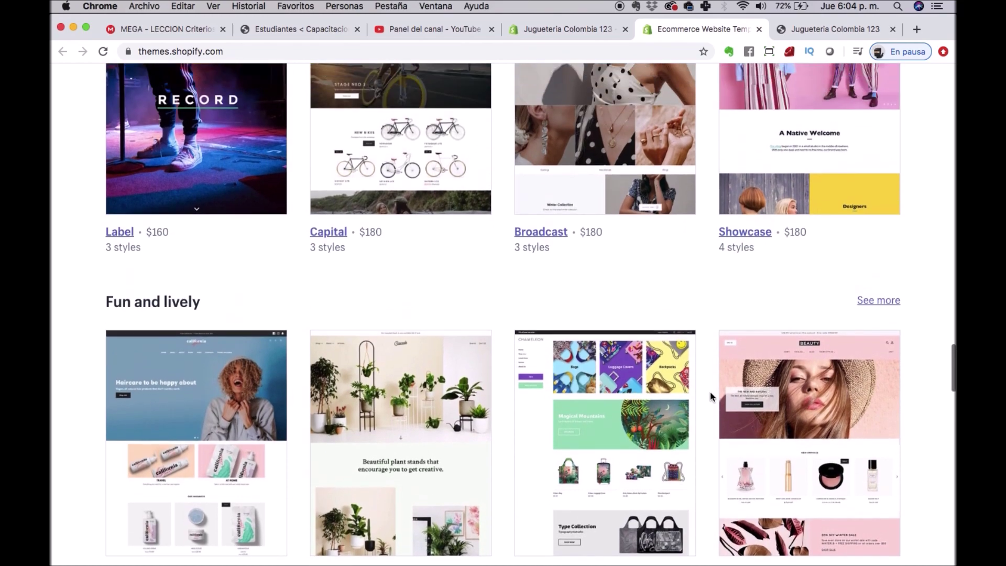
{"action": "scroll", "coordinate": [711, 396], "scroll_direction": "up", "scroll_amount": 6}
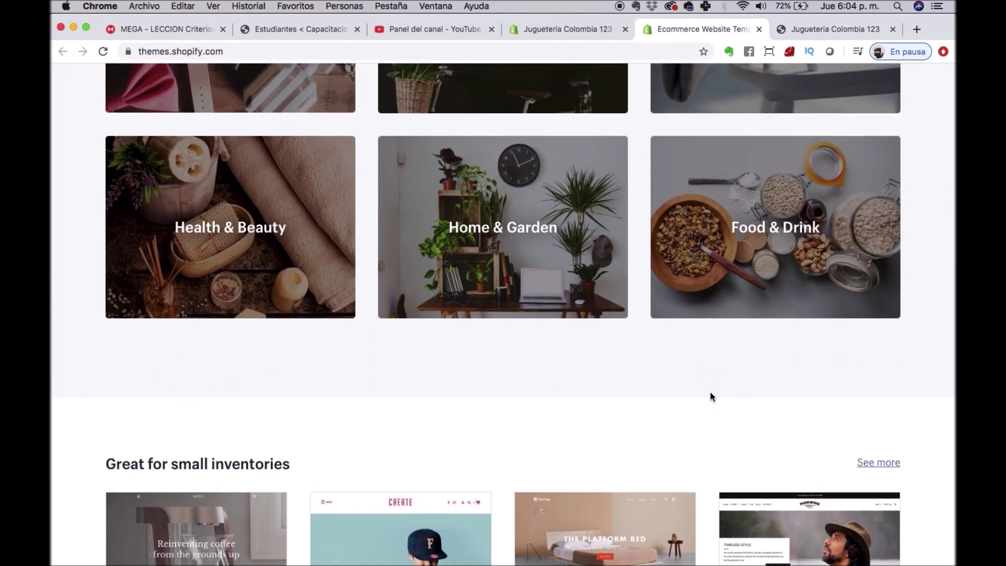
{"action": "scroll", "coordinate": [710, 396], "scroll_direction": "up", "scroll_amount": 20}
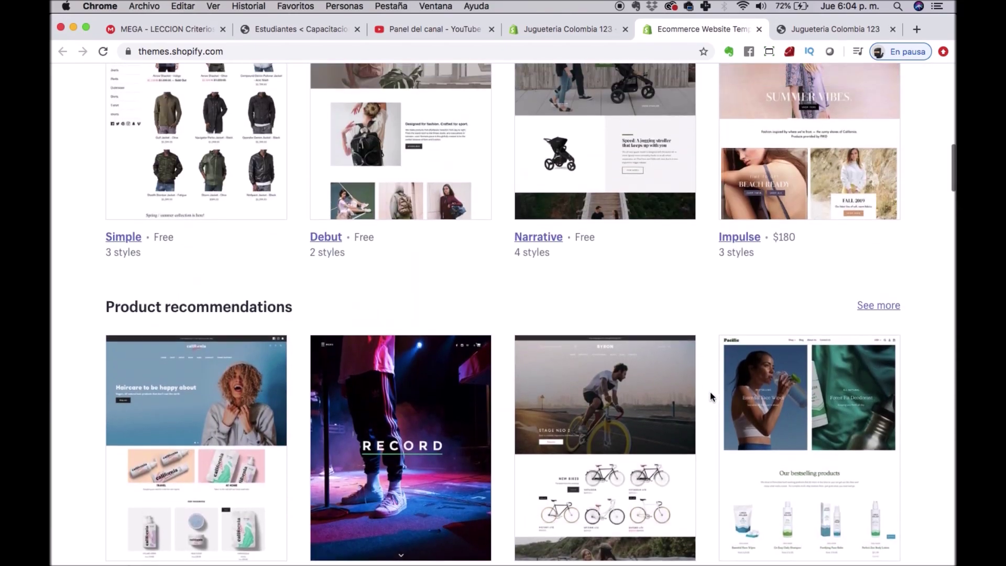
{"action": "scroll", "coordinate": [710, 396], "scroll_direction": "up", "scroll_amount": 15}
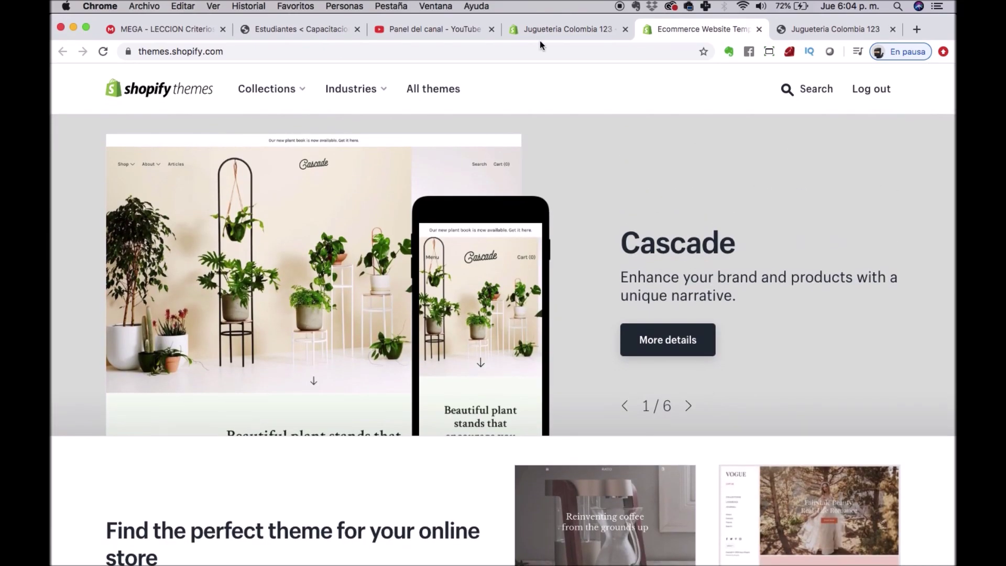
Close the Shopify theme store tab and open the free themes browser from the admin Themes page.
{"action": "left_click", "coordinate": [571, 27]}
{"action": "scroll", "coordinate": [401, 203], "scroll_direction": "up", "scroll_amount": 5}
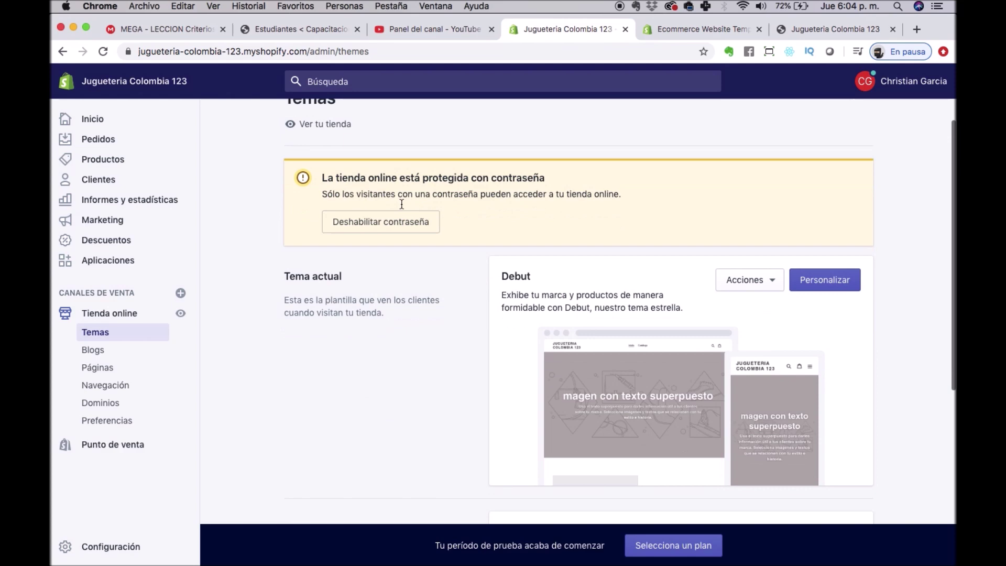
{"action": "scroll", "coordinate": [401, 204], "scroll_direction": "down", "scroll_amount": 4}
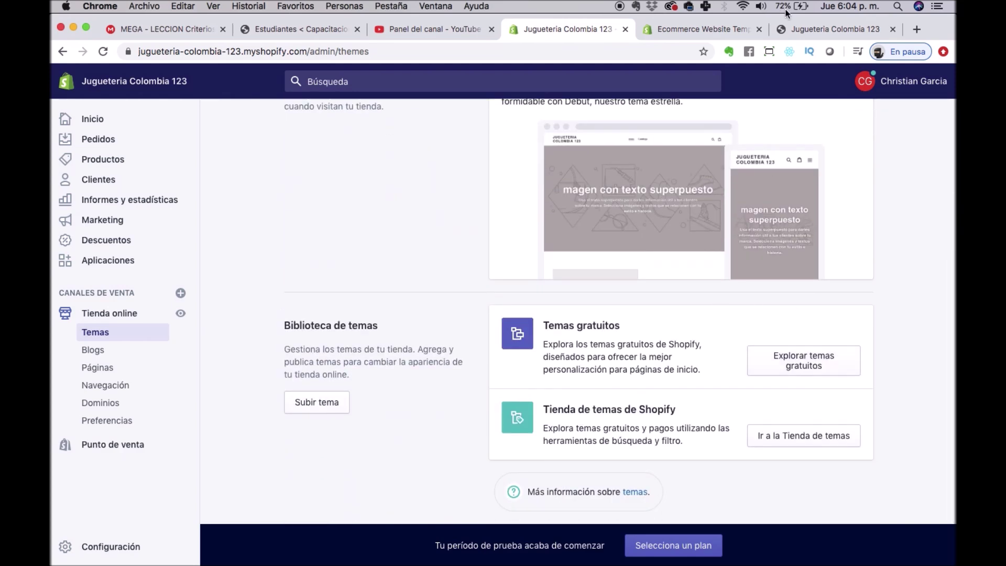
{"action": "left_click", "coordinate": [765, 30]}
{"action": "left_click", "coordinate": [757, 29]}
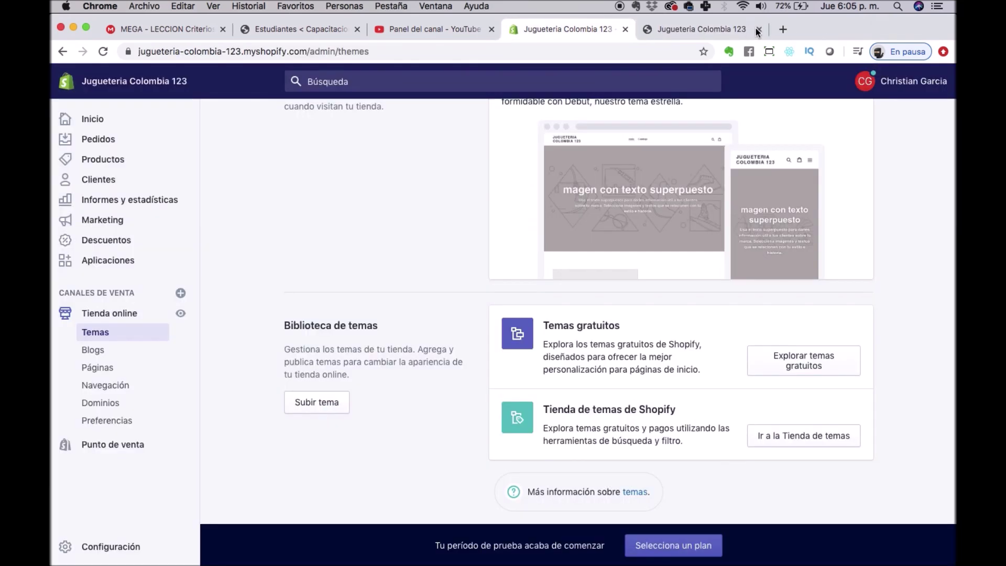
{"action": "left_click", "coordinate": [844, 350]}
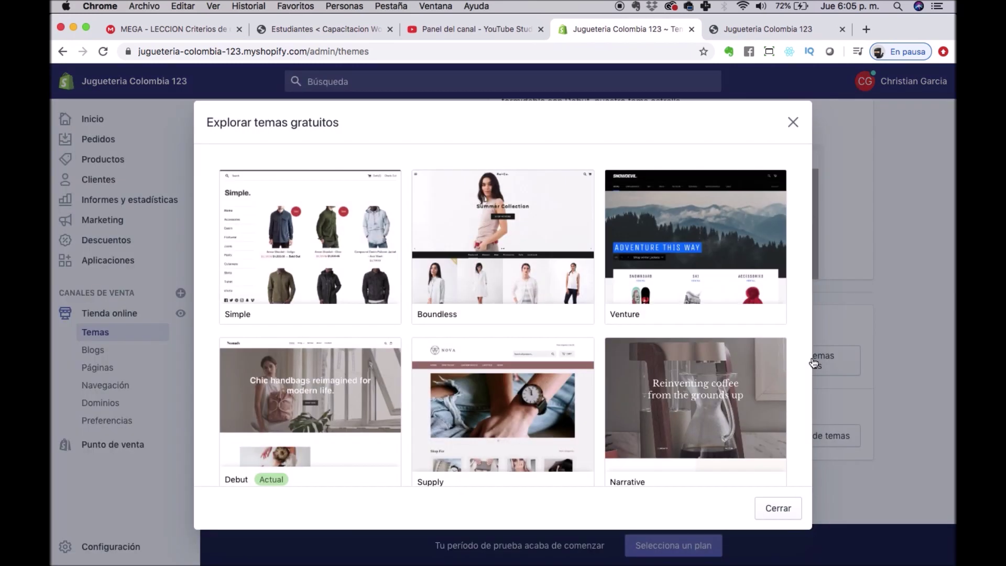
Preview the Venture and Boundless free theme details, then close the browser.
{"action": "scroll", "coordinate": [477, 243], "scroll_direction": "down", "scroll_amount": 4}
{"action": "scroll", "coordinate": [488, 262], "scroll_direction": "up", "scroll_amount": 5}
{"action": "left_click", "coordinate": [729, 246]}
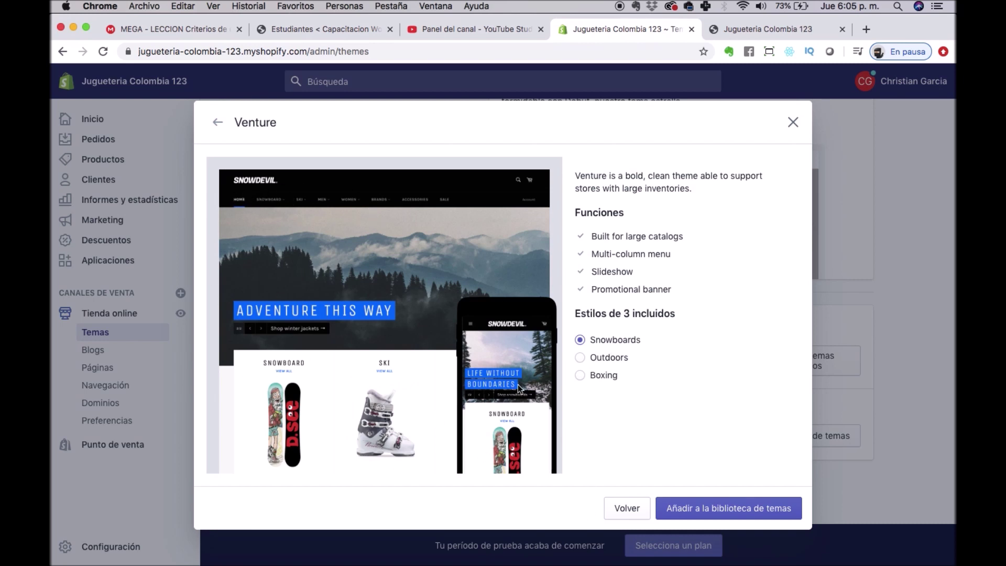
{"action": "left_click", "coordinate": [217, 122]}
{"action": "left_click", "coordinate": [460, 231]}
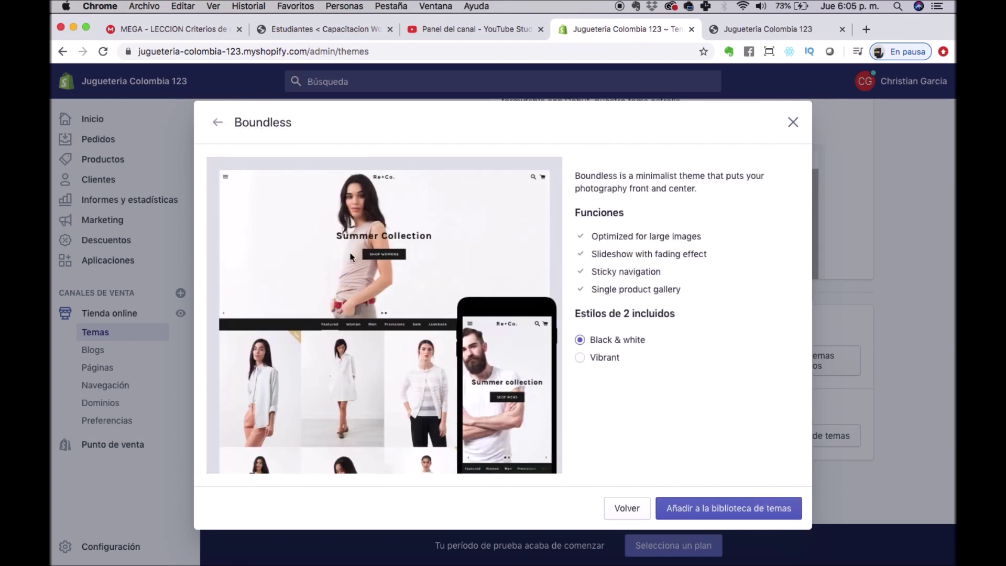
{"action": "left_click", "coordinate": [792, 122]}
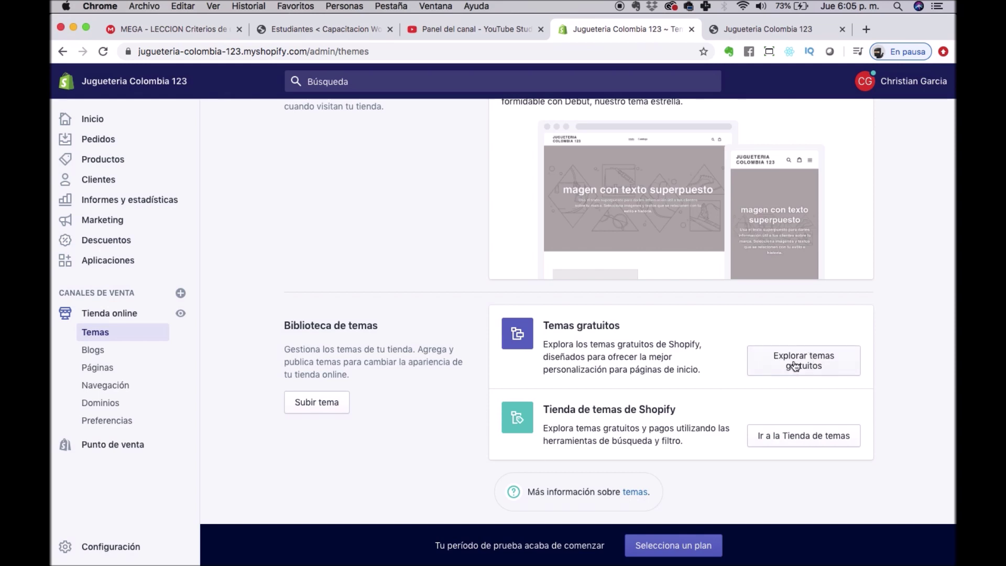
Preview the Supply, Minimal and Debut themes, then open the Boundless theme's details.
{"action": "left_click", "coordinate": [795, 366]}
{"action": "left_click", "coordinate": [485, 403]}
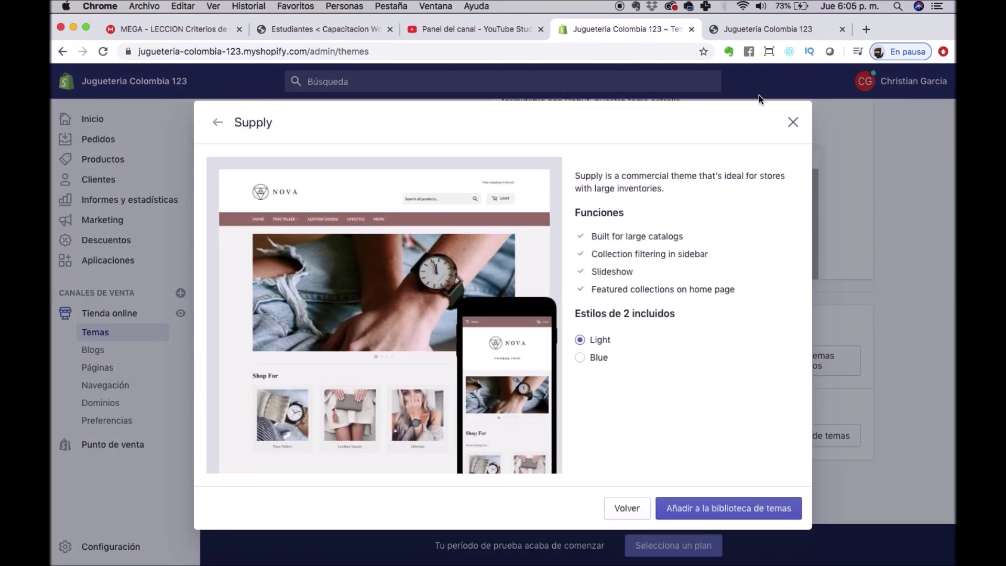
{"action": "left_click", "coordinate": [216, 122]}
{"action": "scroll", "coordinate": [505, 338], "scroll_direction": "down", "scroll_amount": 3}
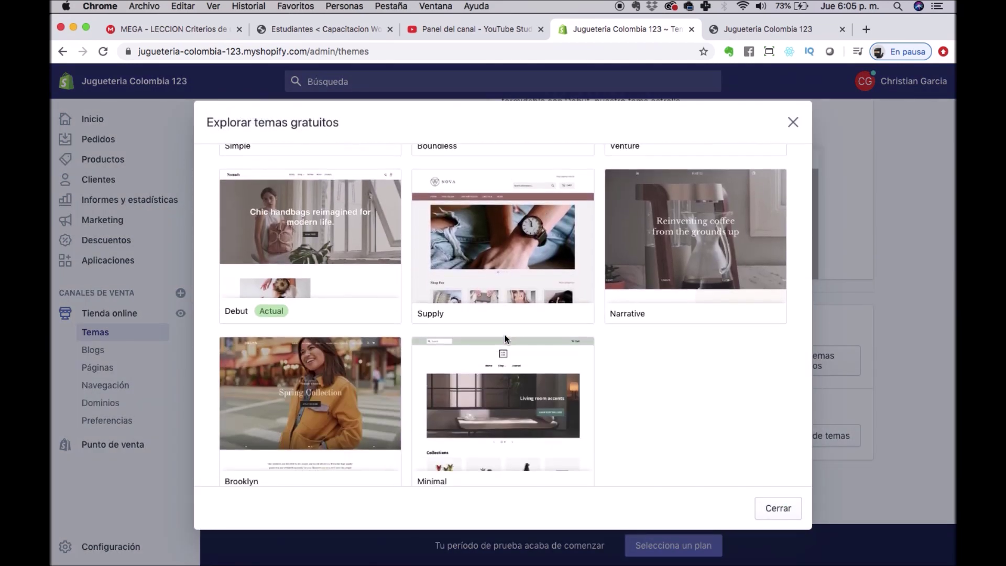
{"action": "left_click", "coordinate": [462, 367]}
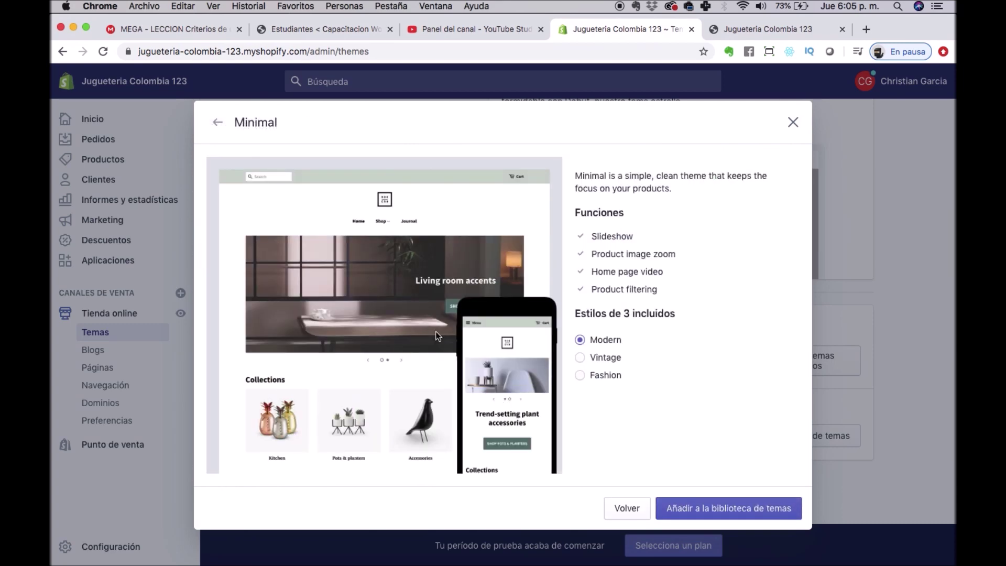
{"action": "left_click", "coordinate": [217, 122]}
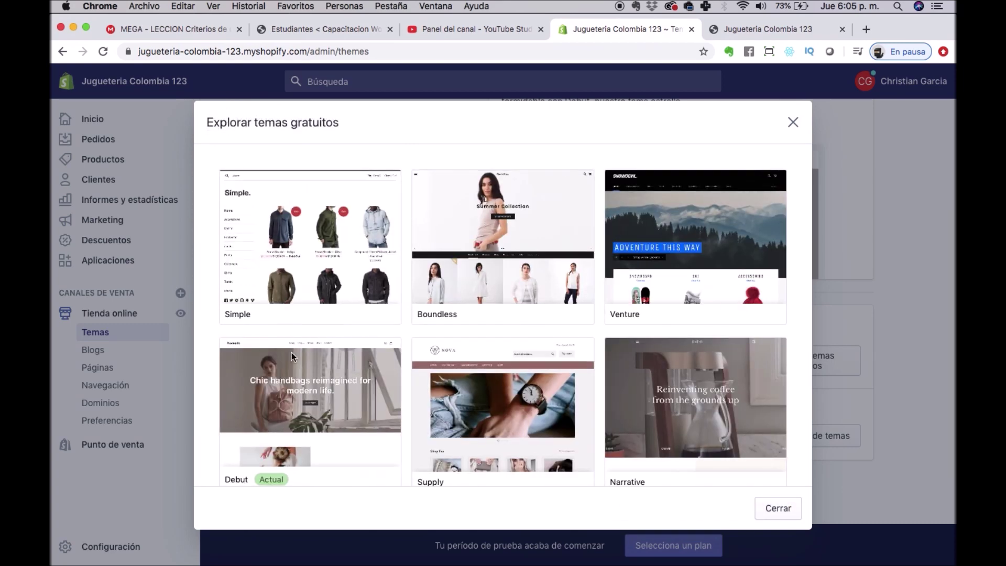
{"action": "left_click", "coordinate": [291, 375]}
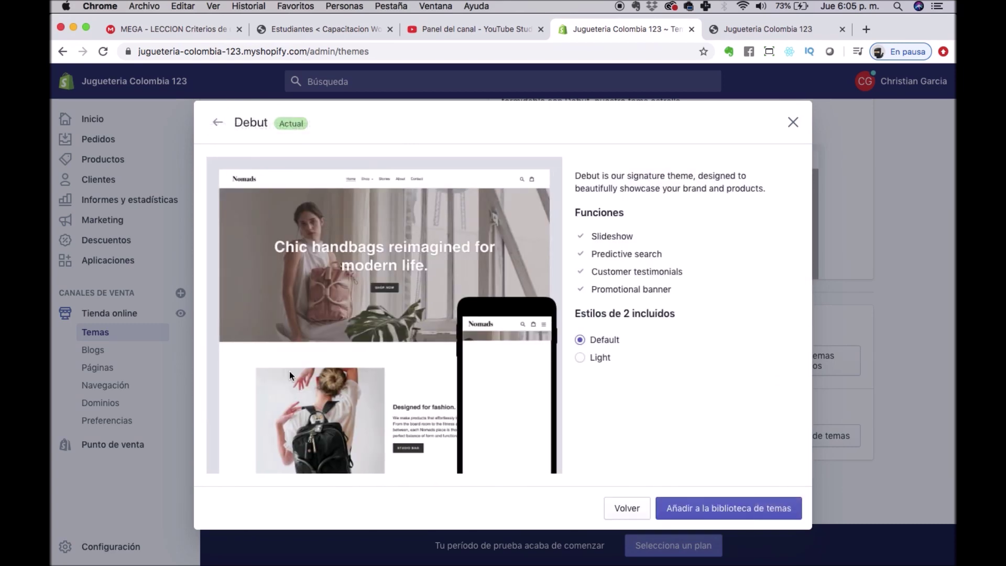
{"action": "left_click", "coordinate": [220, 122]}
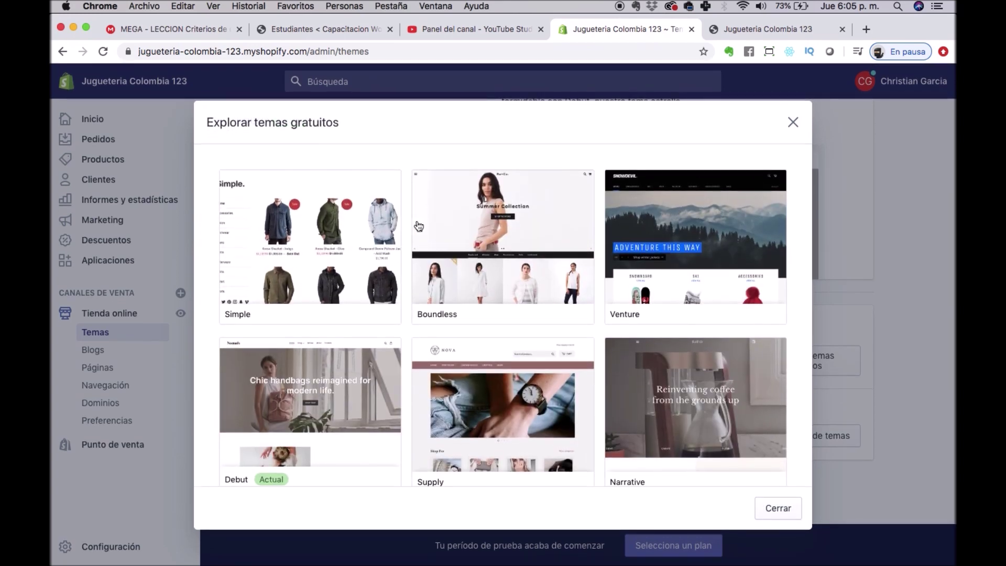
{"action": "left_click", "coordinate": [546, 259]}
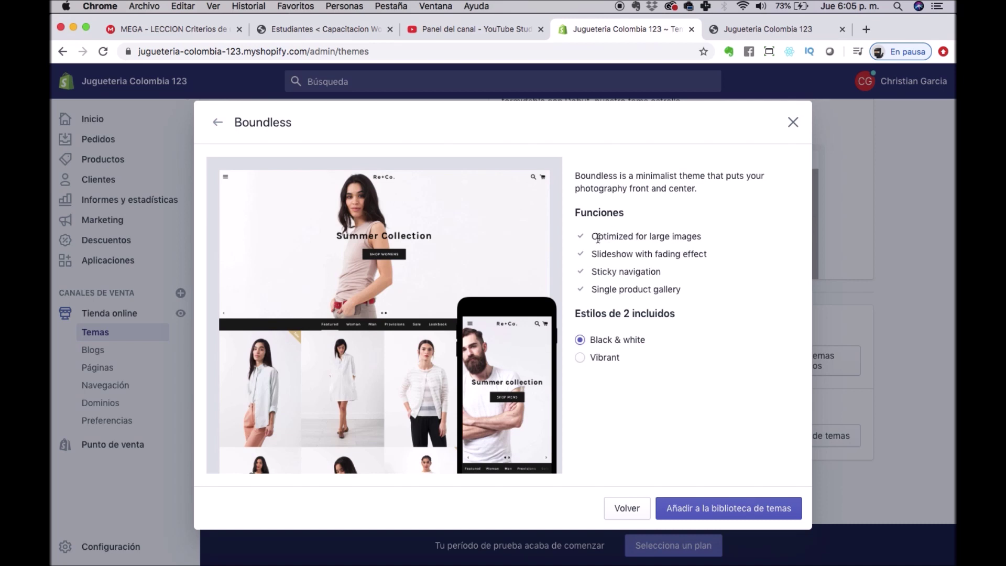
Highlight Boundless's large images, sticky navigation and single product gallery features.
{"action": "left_click_drag", "start_coordinate": [591, 237], "coordinate": [713, 242]}
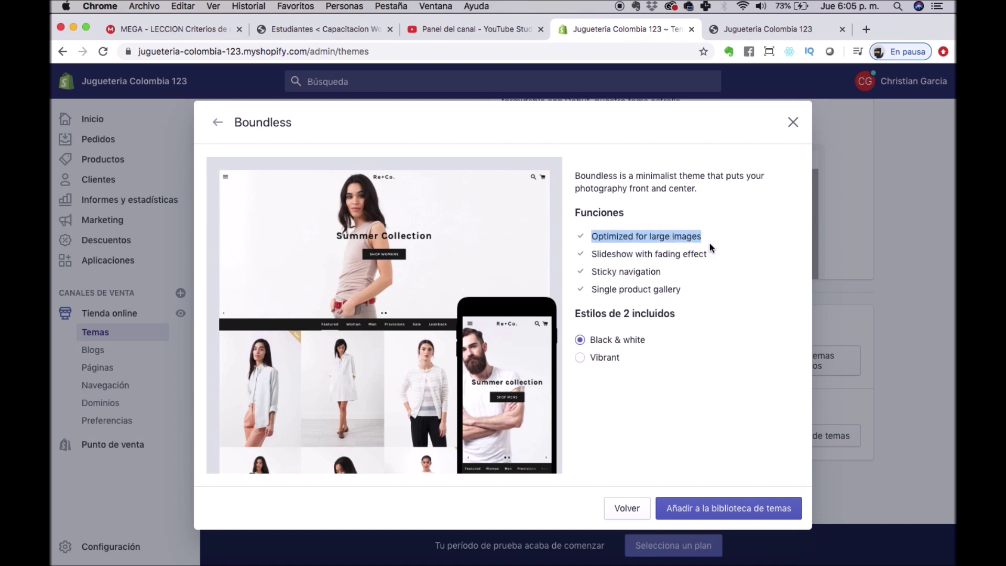
{"action": "left_click", "coordinate": [594, 255]}
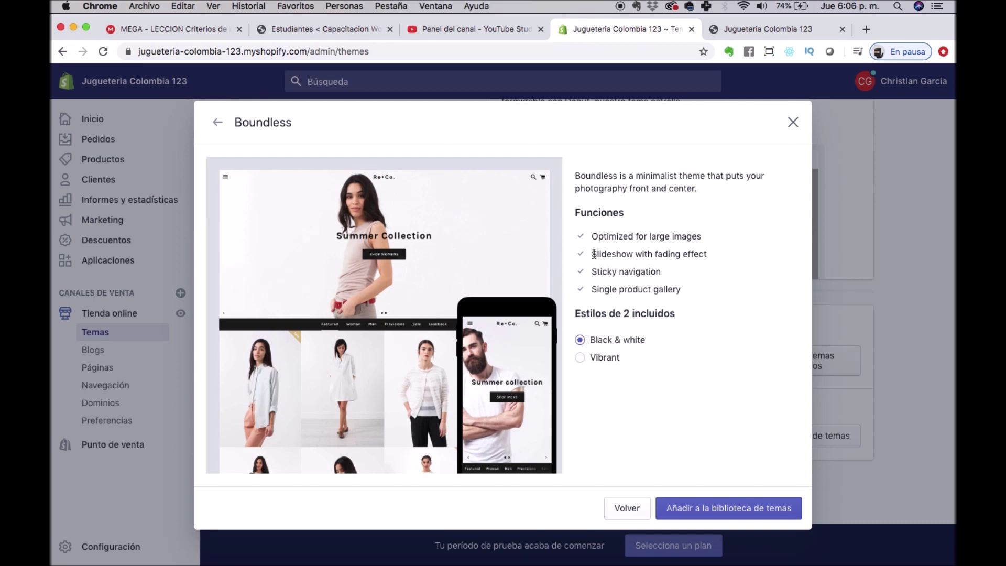
{"action": "triple_click", "coordinate": [626, 271]}
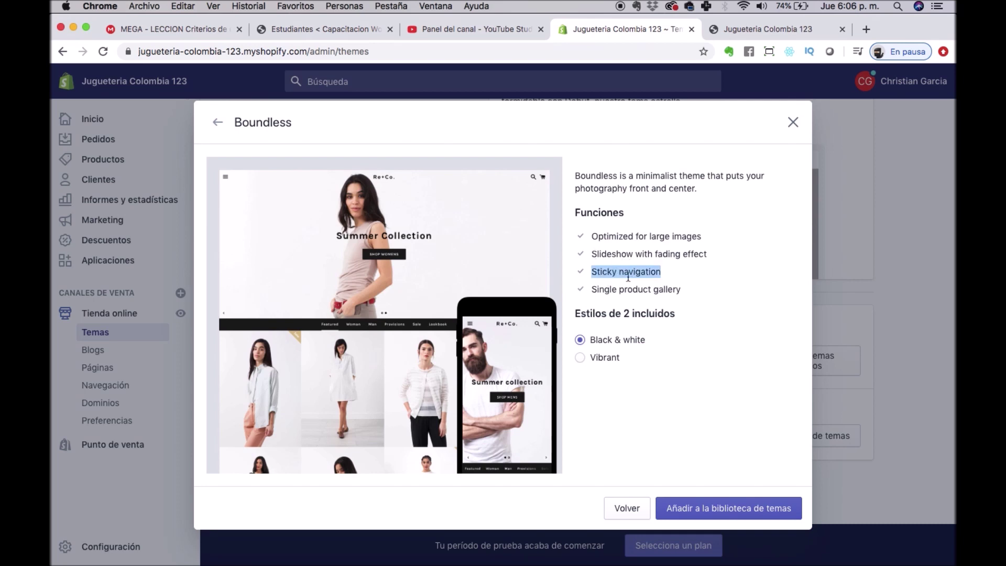
{"action": "triple_click", "coordinate": [613, 290]}
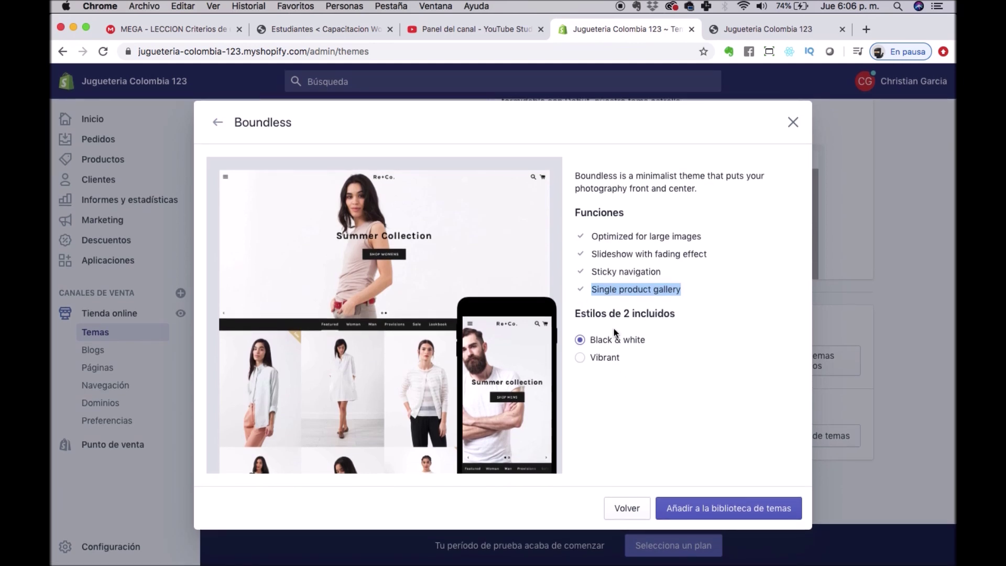
Preview Boundless's Vibrant style, then open the Venture theme's details.
{"action": "left_click", "coordinate": [602, 359]}
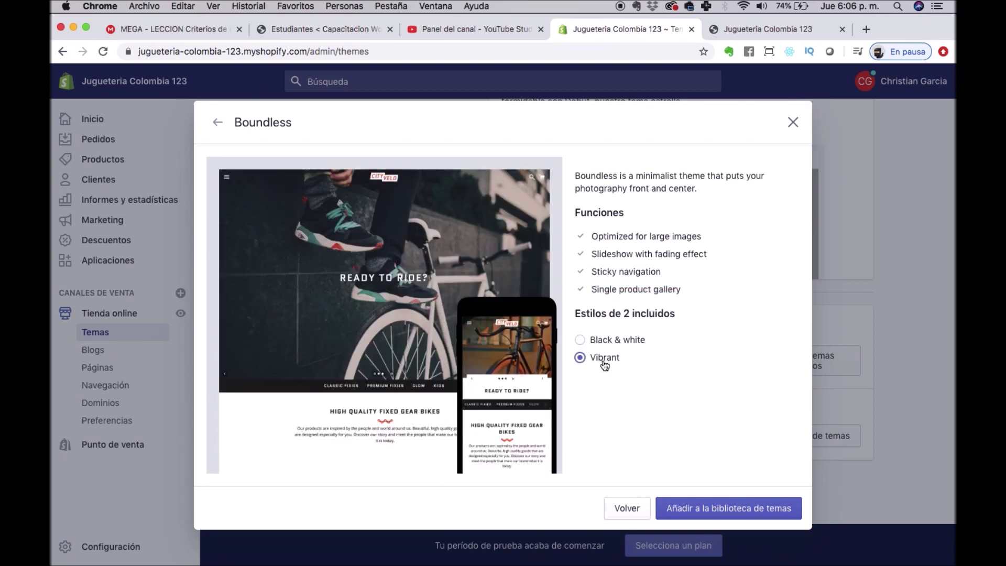
{"action": "left_click", "coordinate": [217, 122]}
{"action": "left_click", "coordinate": [687, 228]}
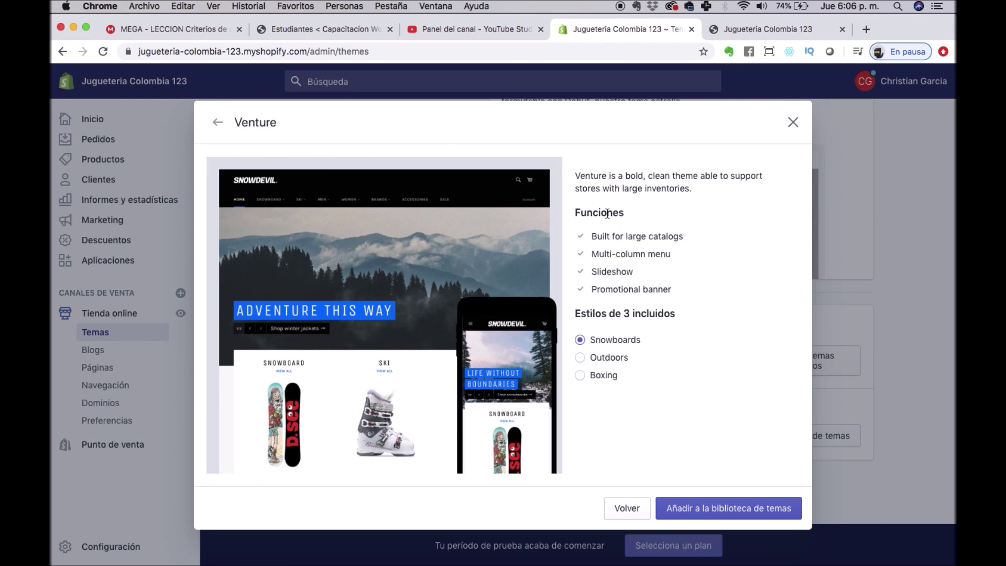
Compare Venture's Outdoors, Boxing and Snowboards styles, choose Boxing and add it to the library.
{"action": "triple_click", "coordinate": [632, 256]}
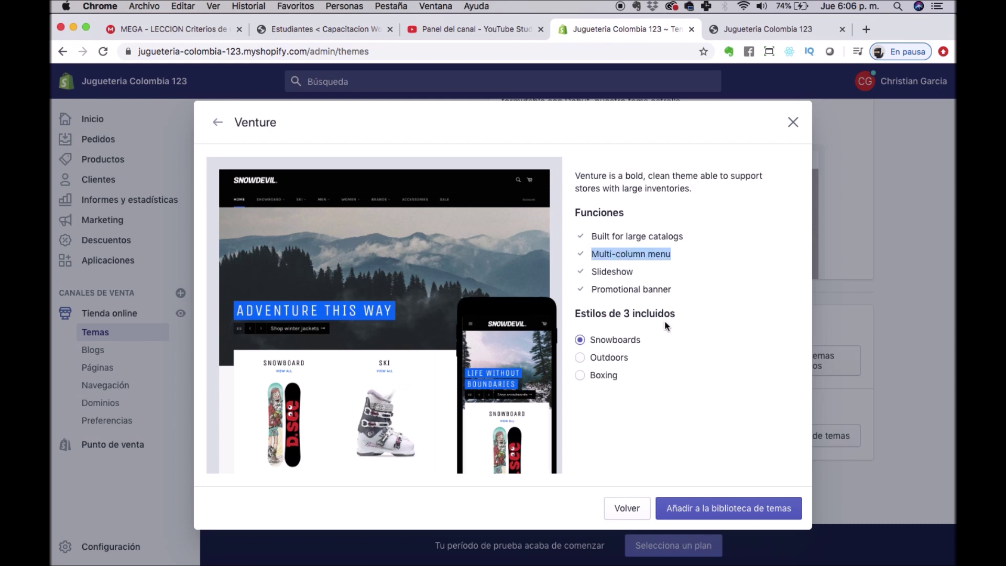
{"action": "left_click", "coordinate": [595, 355]}
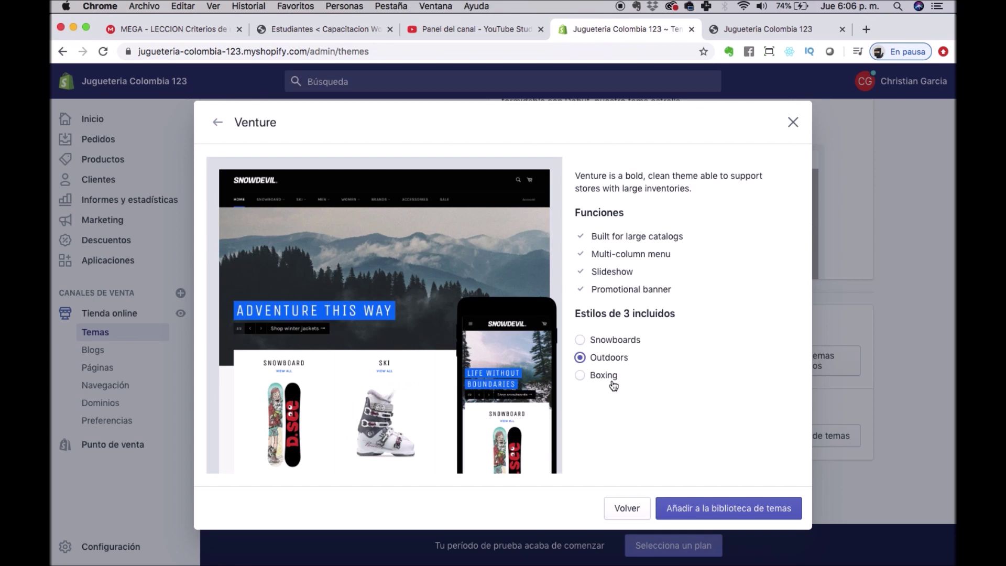
{"action": "left_click", "coordinate": [612, 382]}
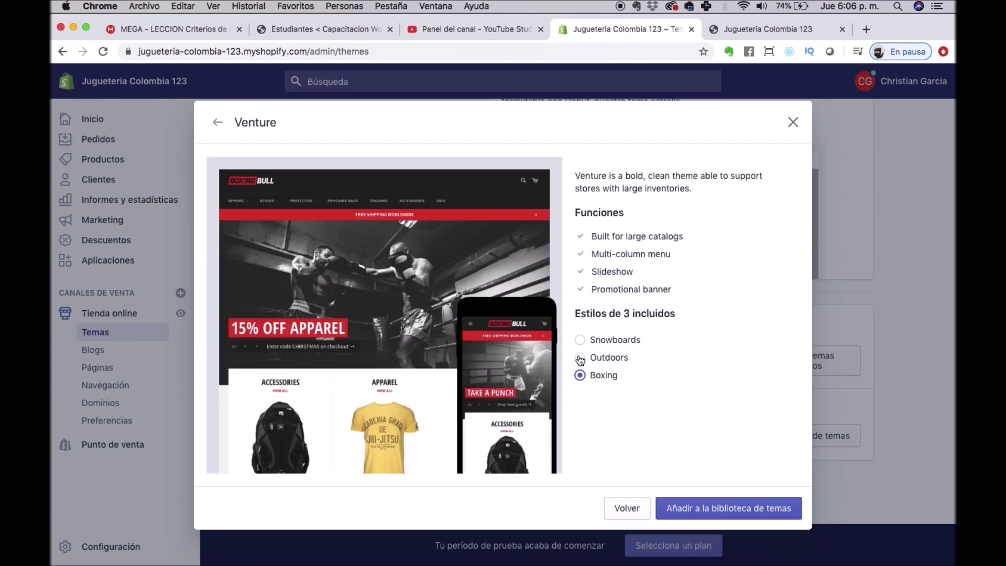
{"action": "left_click", "coordinate": [580, 359]}
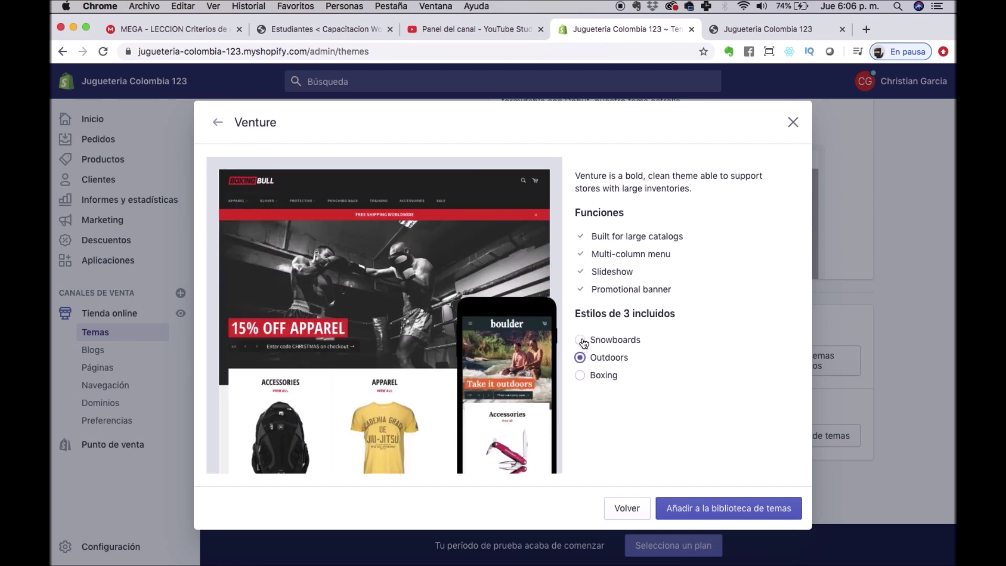
{"action": "left_click", "coordinate": [581, 341]}
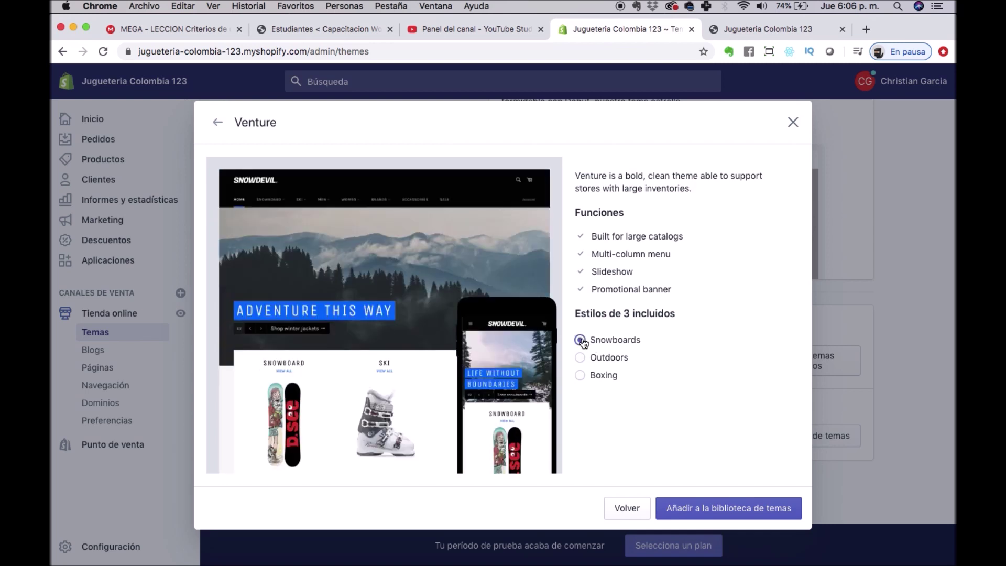
{"action": "left_click", "coordinate": [583, 382]}
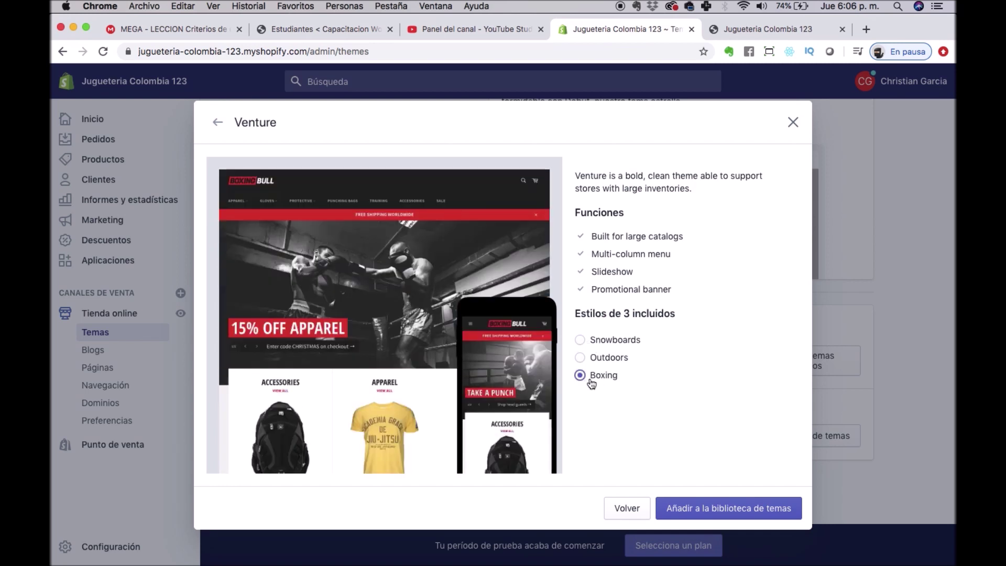
{"action": "left_click", "coordinate": [745, 513]}
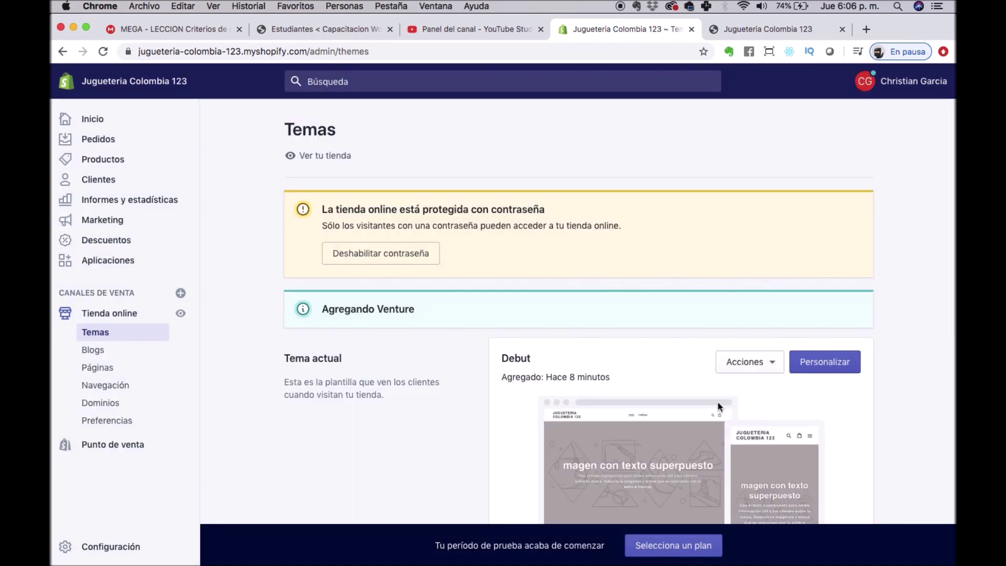
Publish Venture as the store's current theme in place of Debut, then go to the storefront tab.
{"action": "scroll", "coordinate": [718, 401], "scroll_direction": "down", "scroll_amount": 3}
{"action": "scroll", "coordinate": [718, 404], "scroll_direction": "down", "scroll_amount": 3}
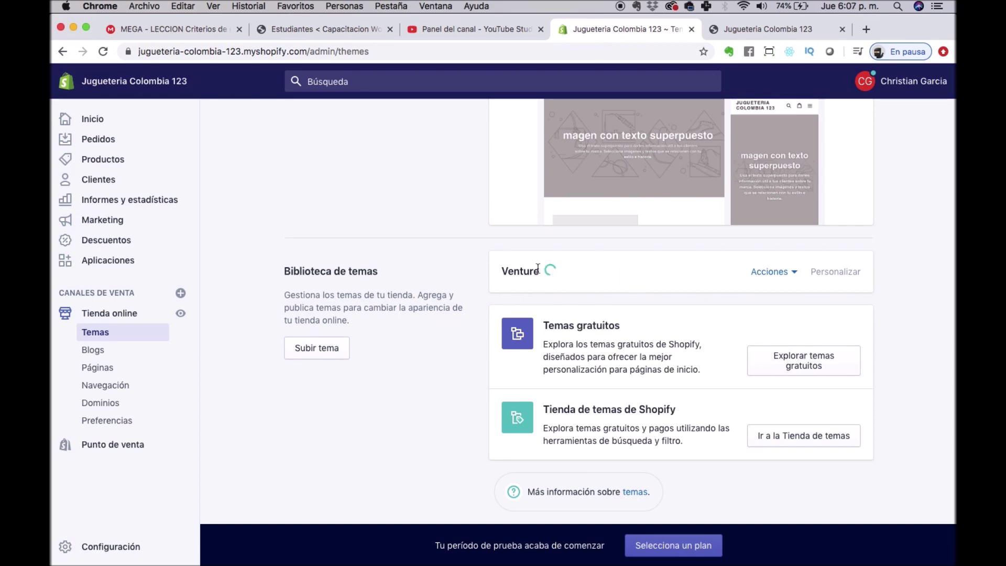
{"action": "left_click", "coordinate": [795, 273]}
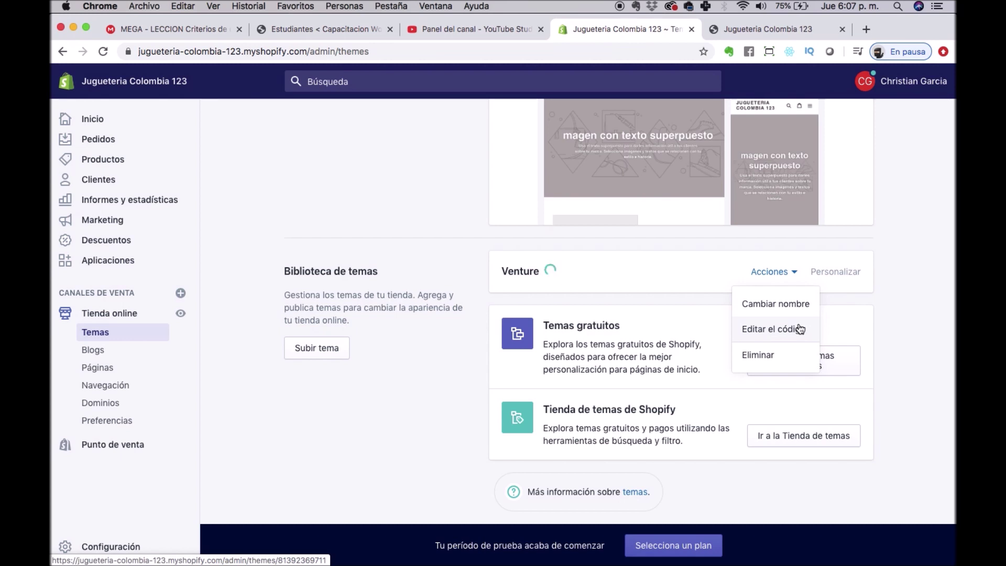
{"action": "left_click", "coordinate": [380, 255]}
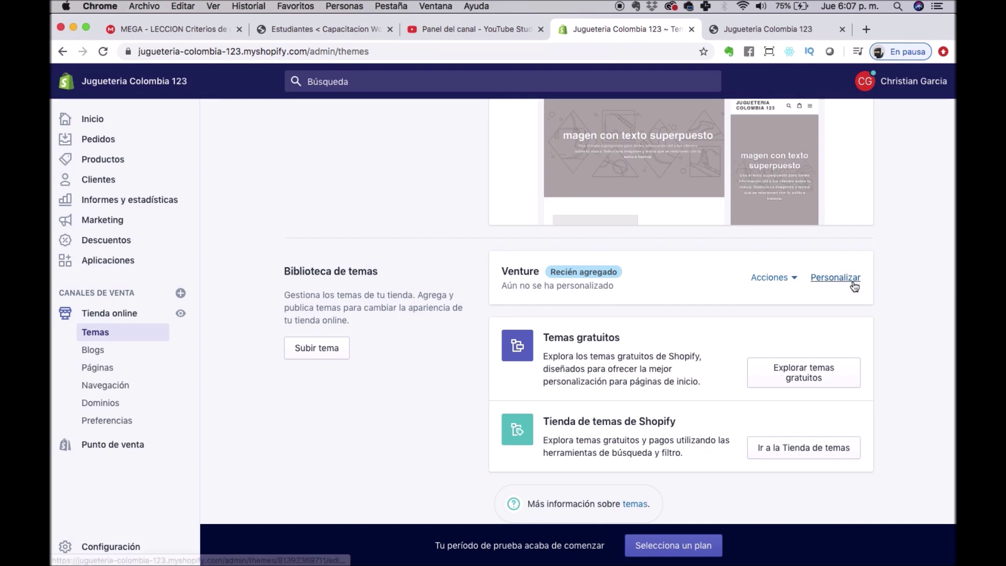
{"action": "left_click", "coordinate": [799, 281]}
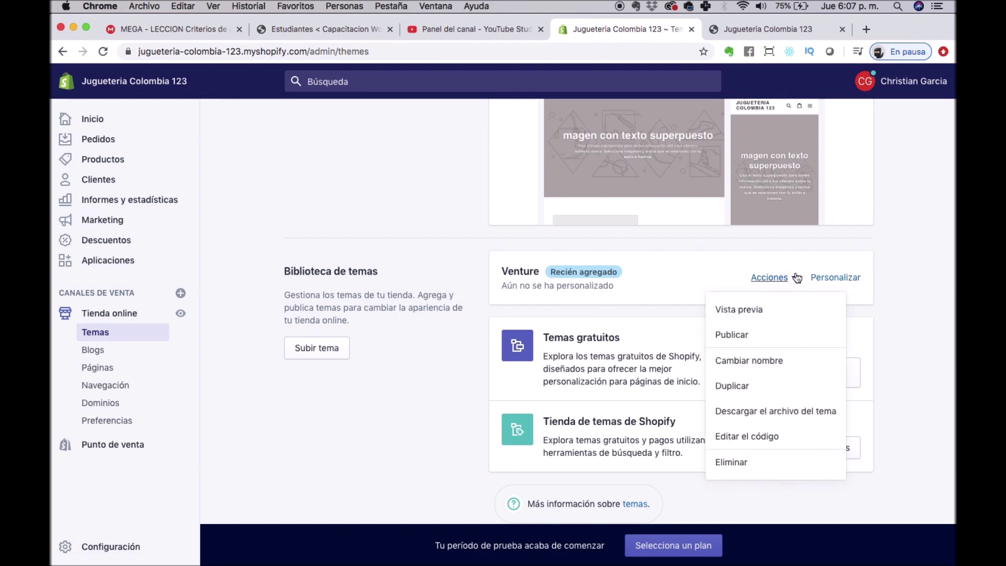
{"action": "left_click", "coordinate": [748, 335]}
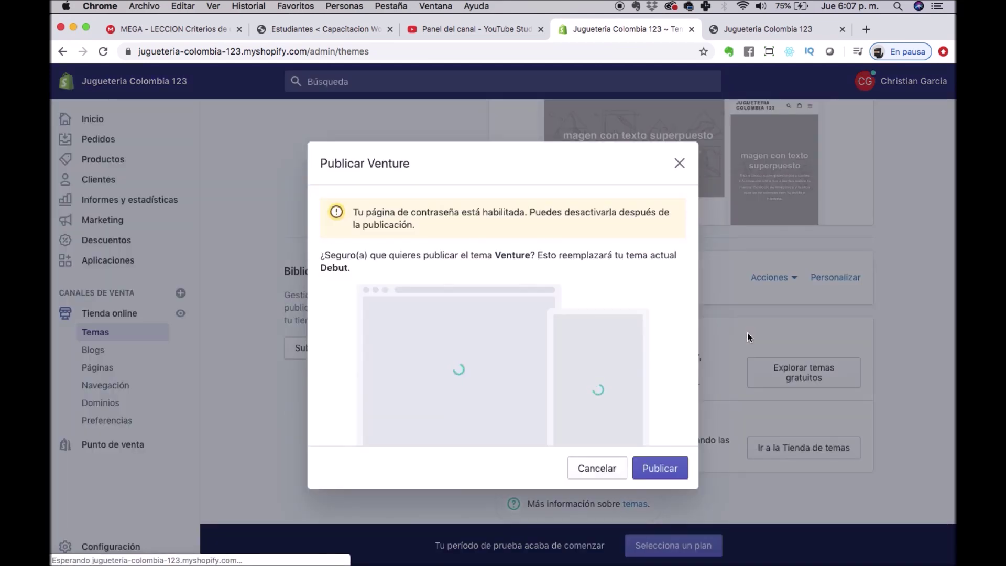
{"action": "left_click", "coordinate": [661, 466]}
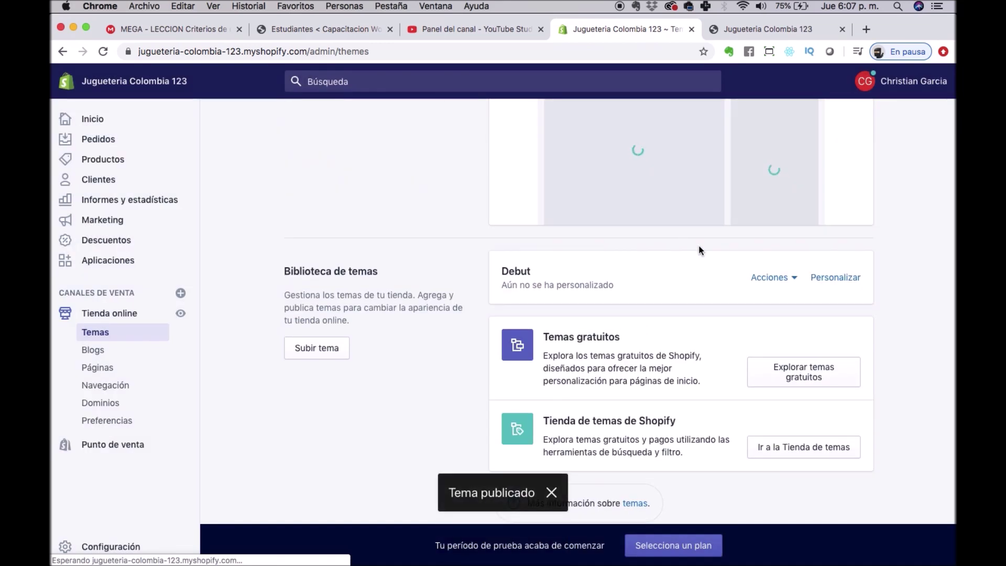
{"action": "left_click", "coordinate": [778, 33]}
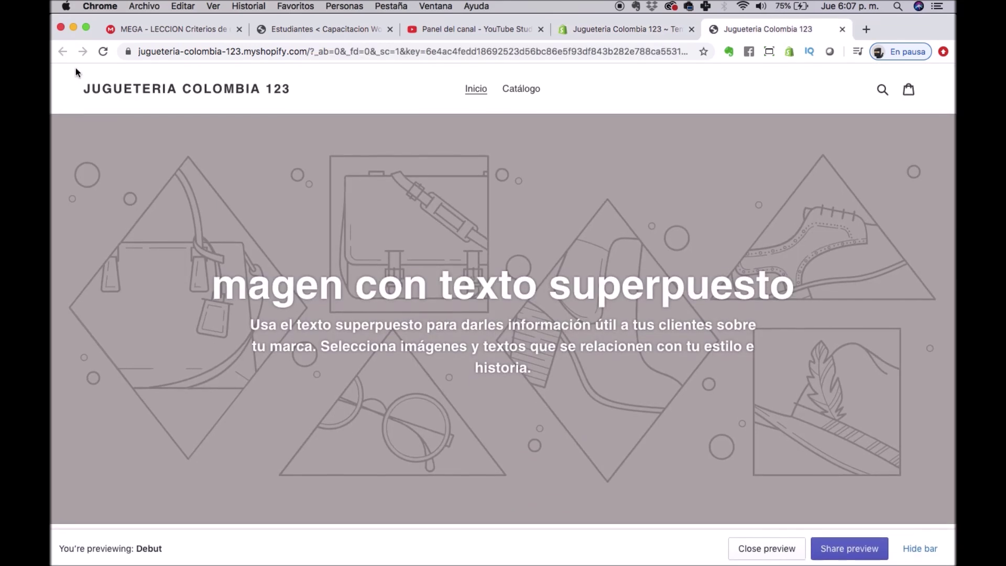
Reload the storefront and look over the new Venture home page, slideshow and footer.
{"action": "left_click", "coordinate": [103, 52]}
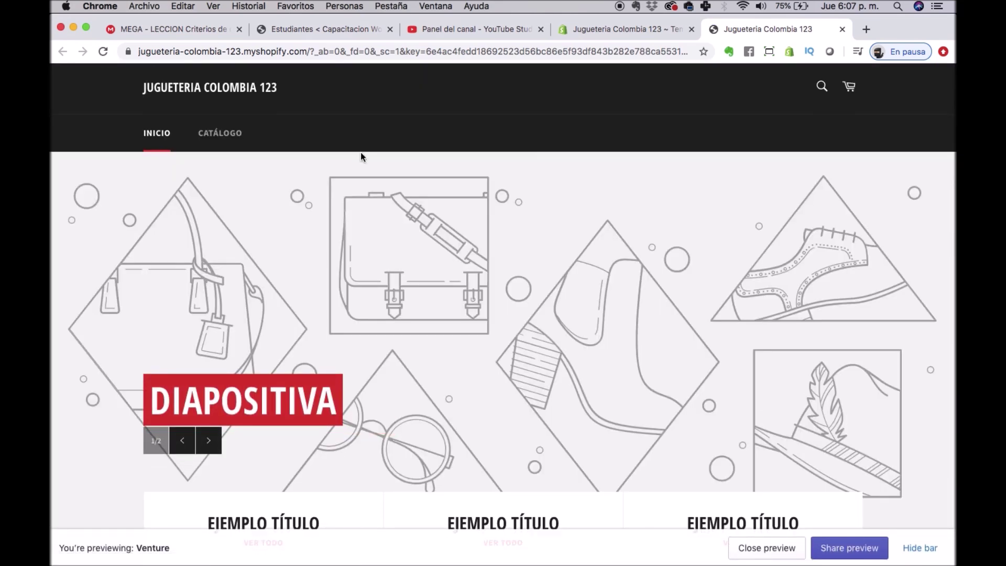
{"action": "scroll", "coordinate": [362, 152], "scroll_direction": "down", "scroll_amount": 10}
{"action": "scroll", "coordinate": [366, 130], "scroll_direction": "down", "scroll_amount": 5}
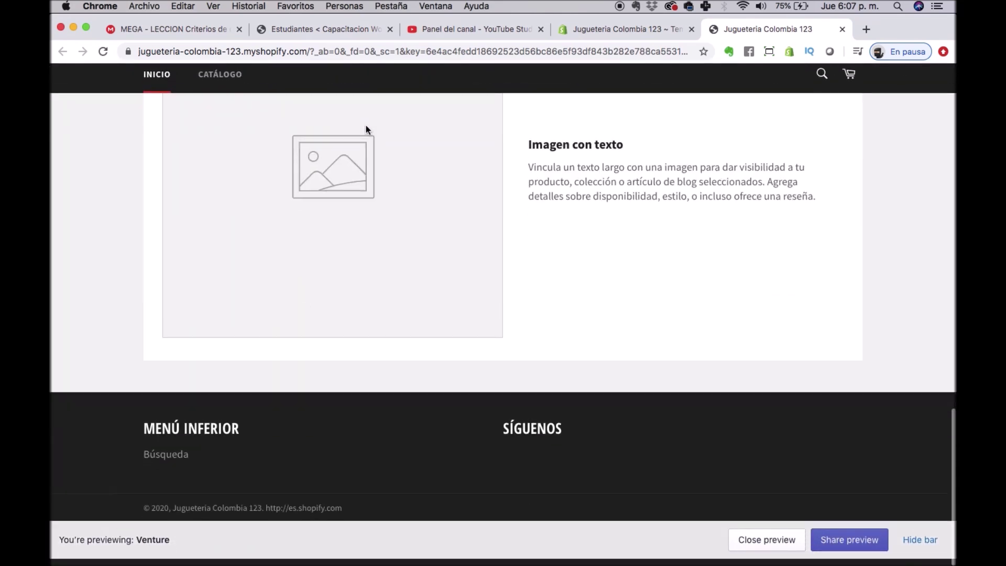
{"action": "scroll", "coordinate": [366, 130], "scroll_direction": "up", "scroll_amount": 10}
{"action": "scroll", "coordinate": [366, 128], "scroll_direction": "up", "scroll_amount": 5}
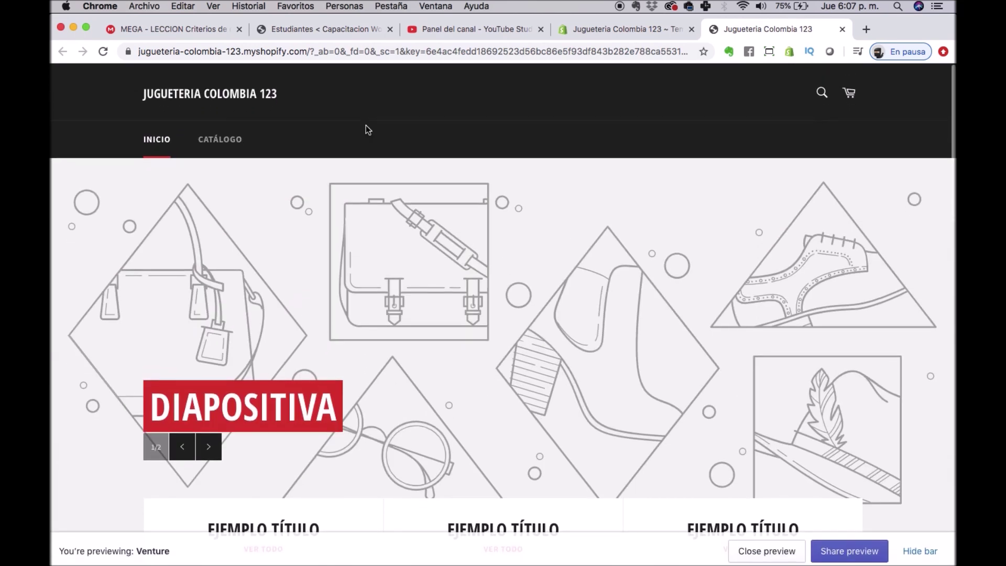
{"action": "left_click", "coordinate": [610, 28]}
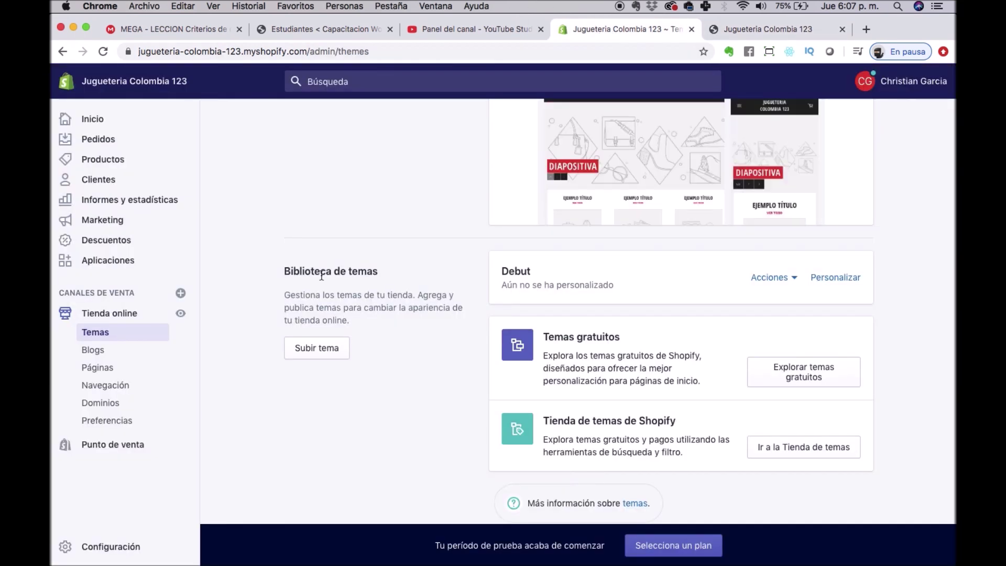
{"action": "scroll", "coordinate": [495, 356], "scroll_direction": "up", "scroll_amount": 5}
{"action": "left_click", "coordinate": [792, 27]}
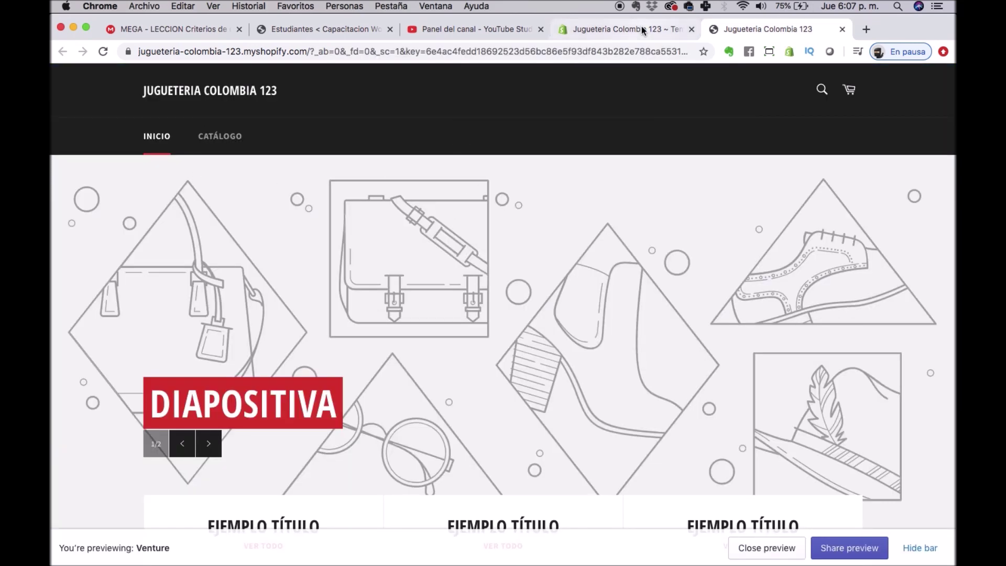
Open the Venture theme editor from Acciones > Personalizar on the Themes admin page.
{"action": "left_click", "coordinate": [641, 28]}
{"action": "scroll", "coordinate": [577, 461], "scroll_direction": "down", "scroll_amount": 1}
{"action": "scroll", "coordinate": [578, 461], "scroll_direction": "down", "scroll_amount": 5}
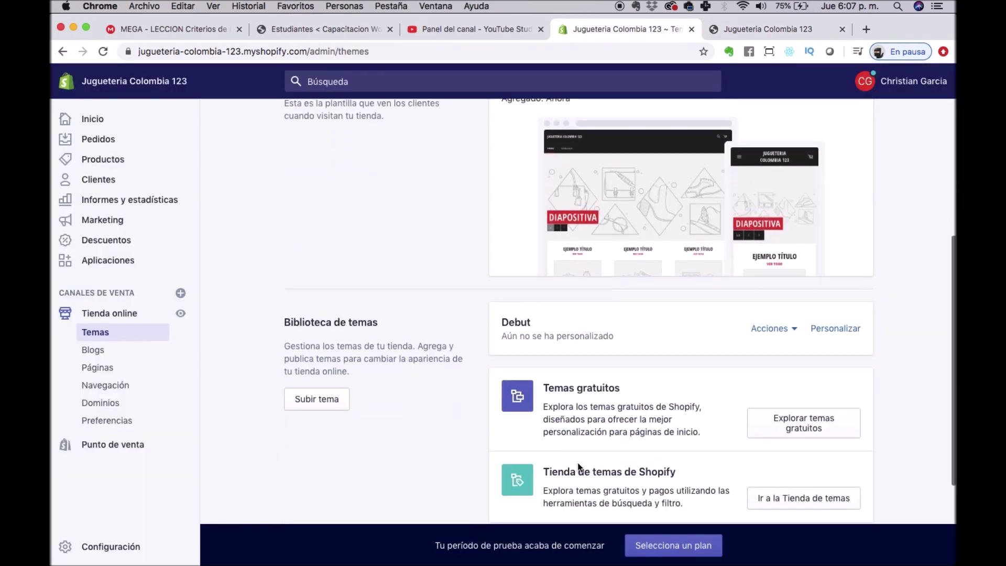
{"action": "scroll", "coordinate": [560, 248], "scroll_direction": "up", "scroll_amount": 6}
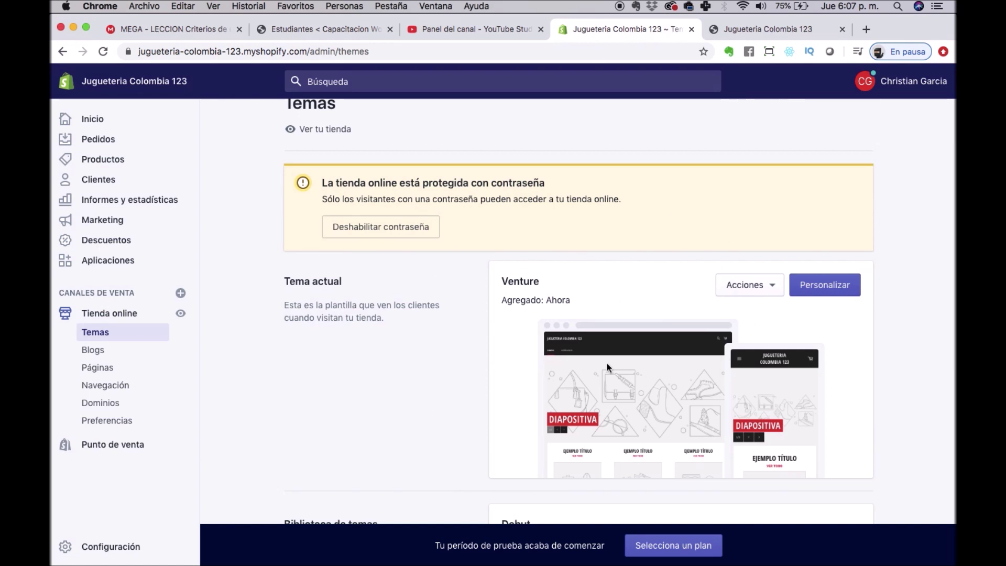
{"action": "left_click", "coordinate": [775, 285]}
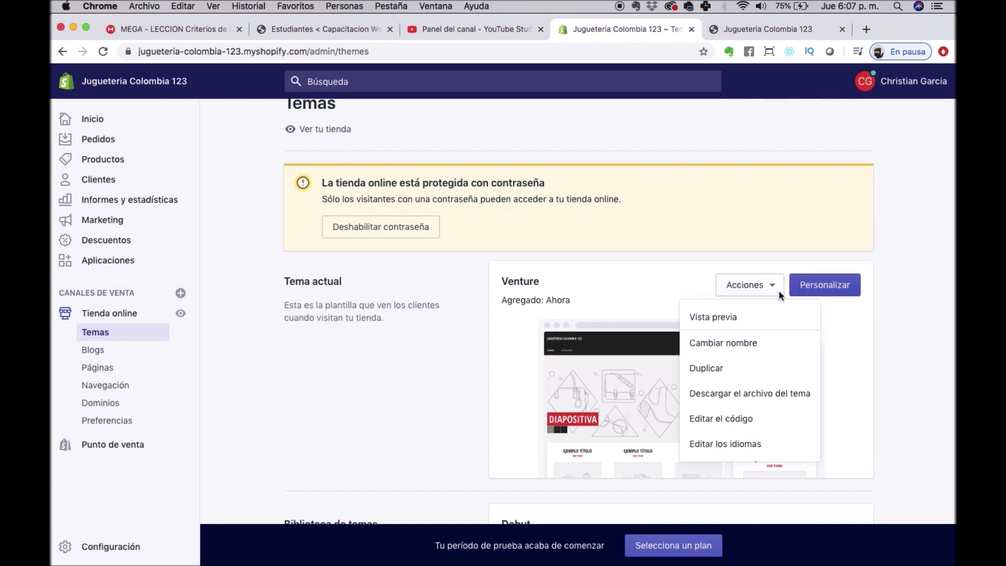
{"action": "left_click", "coordinate": [810, 287]}
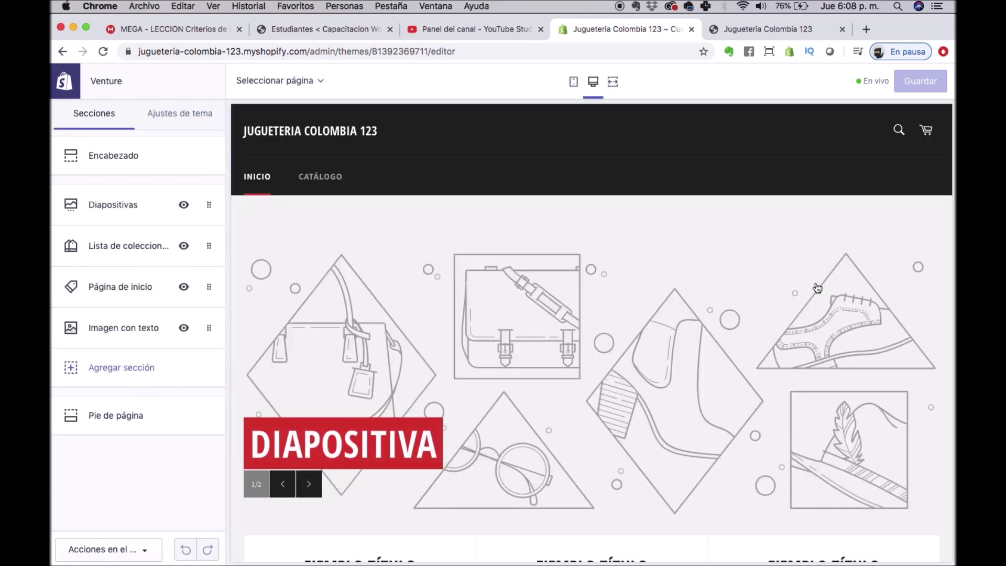
Try orange shades for the buttons-and-links colour, then restore the original red #D8232F.
{"action": "left_click", "coordinate": [183, 114]}
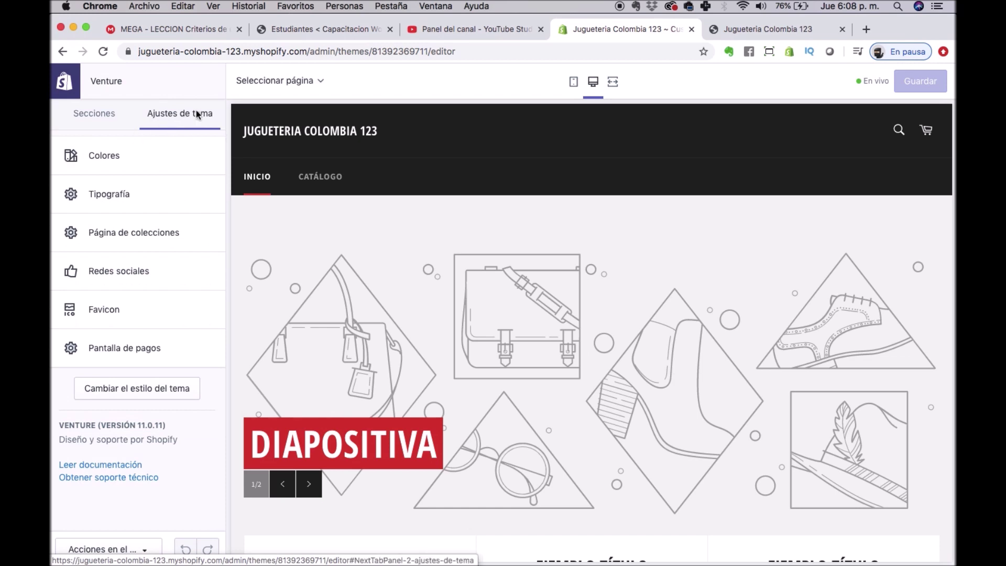
{"action": "left_click", "coordinate": [117, 150]}
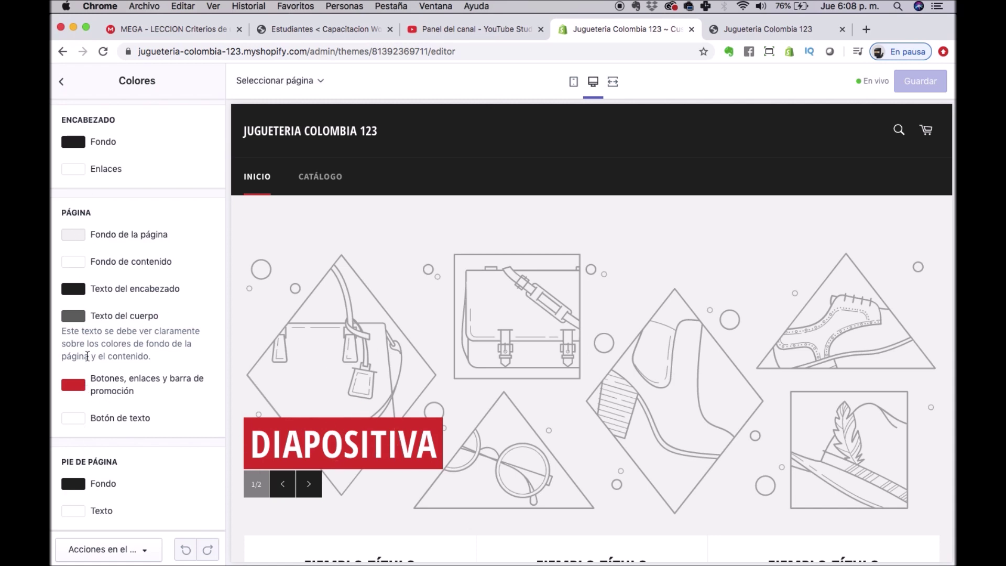
{"action": "scroll", "coordinate": [100, 378], "scroll_direction": "down", "scroll_amount": 3}
{"action": "scroll", "coordinate": [93, 233], "scroll_direction": "up", "scroll_amount": 3}
{"action": "scroll", "coordinate": [84, 262], "scroll_direction": "down", "scroll_amount": 4}
{"action": "left_click", "coordinate": [82, 294]}
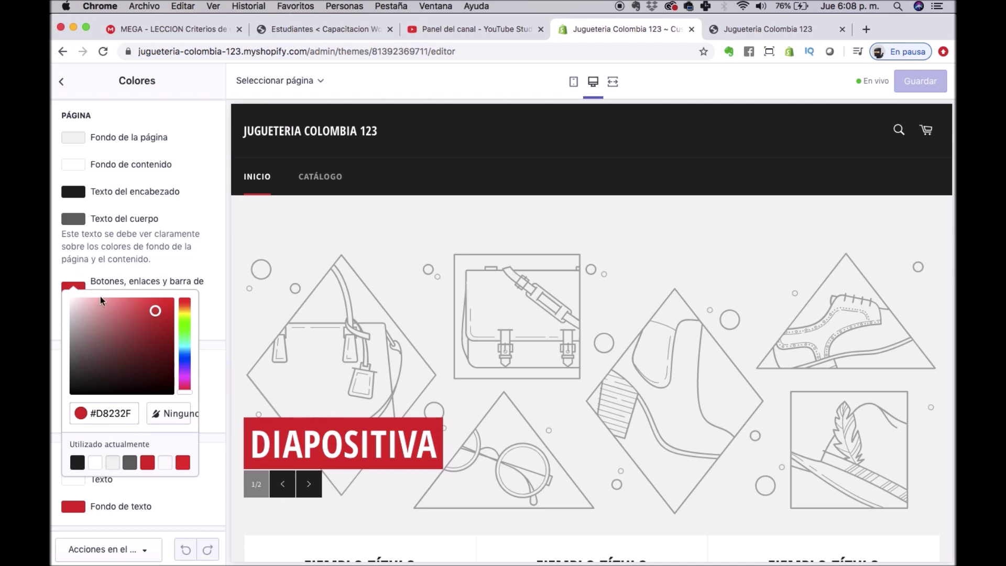
{"action": "left_click_drag", "start_coordinate": [191, 314], "coordinate": [190, 312]}
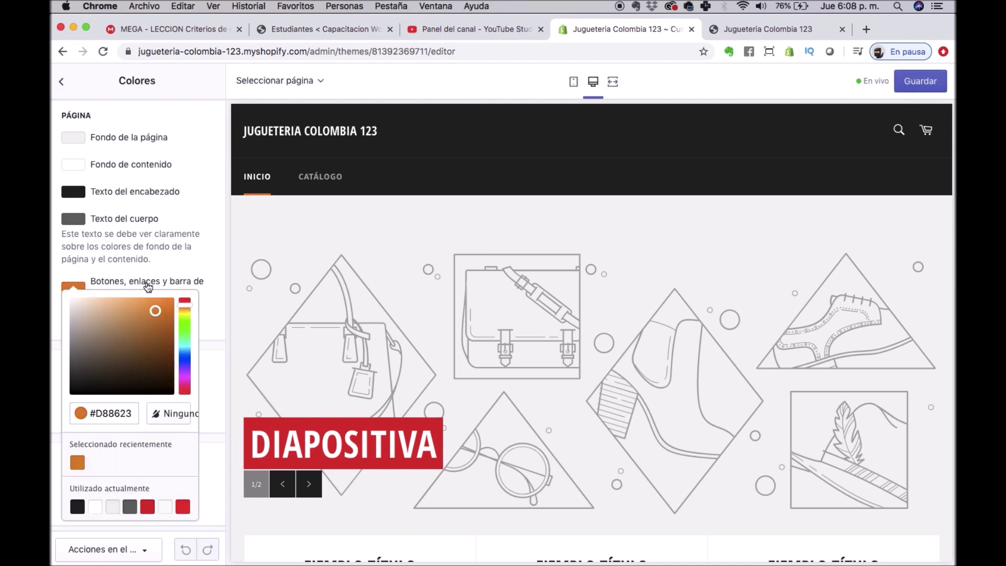
{"action": "left_click", "coordinate": [165, 313]}
{"action": "left_click", "coordinate": [145, 318]}
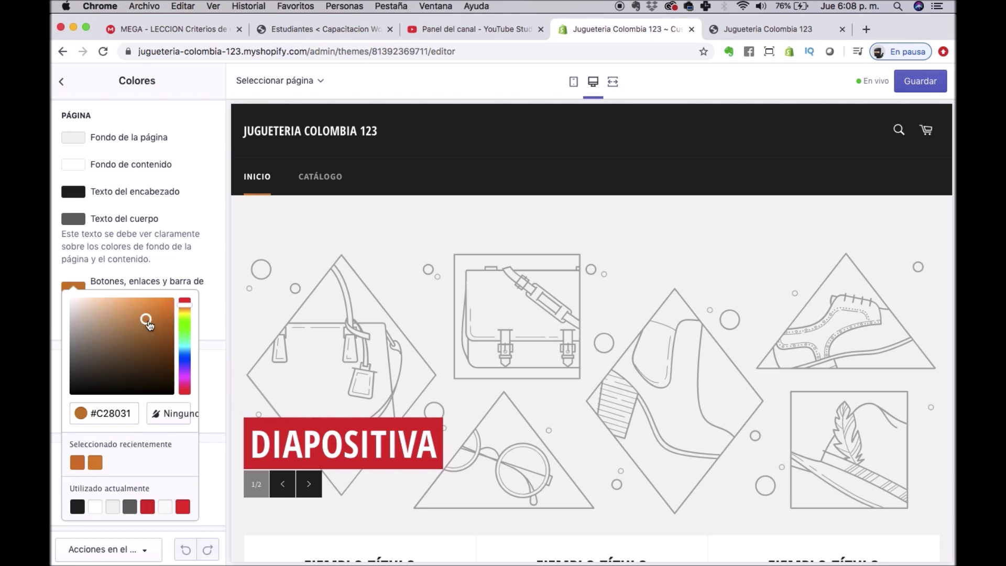
{"action": "left_click", "coordinate": [147, 506]}
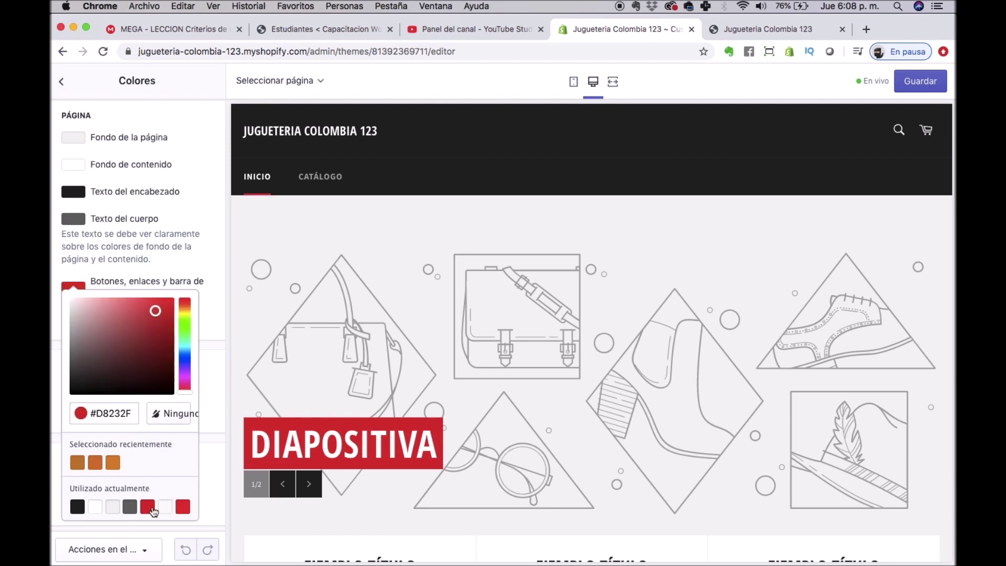
{"action": "left_click", "coordinate": [64, 80]}
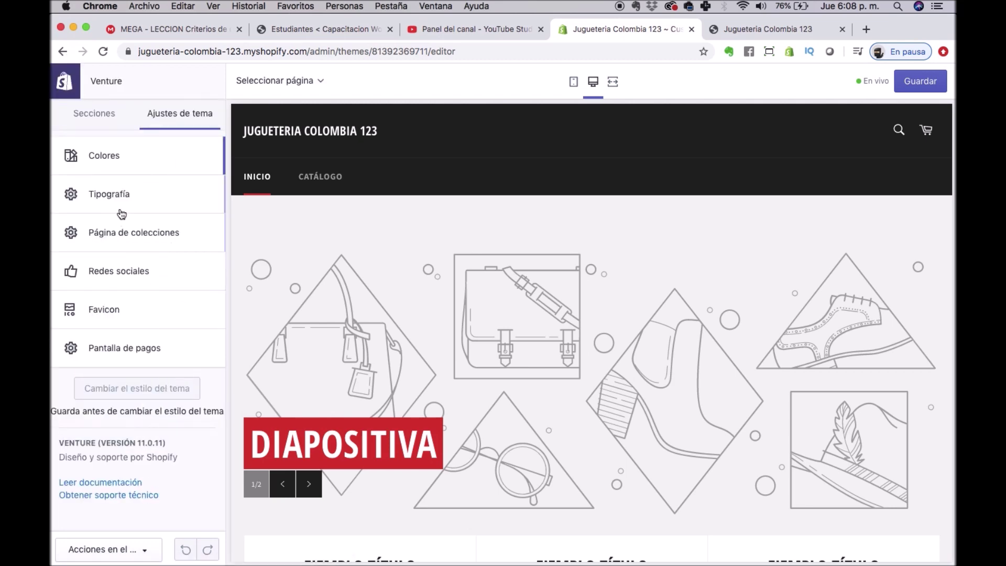
{"action": "left_click", "coordinate": [114, 194]}
{"action": "scroll", "coordinate": [564, 430], "scroll_direction": "down", "scroll_amount": 8}
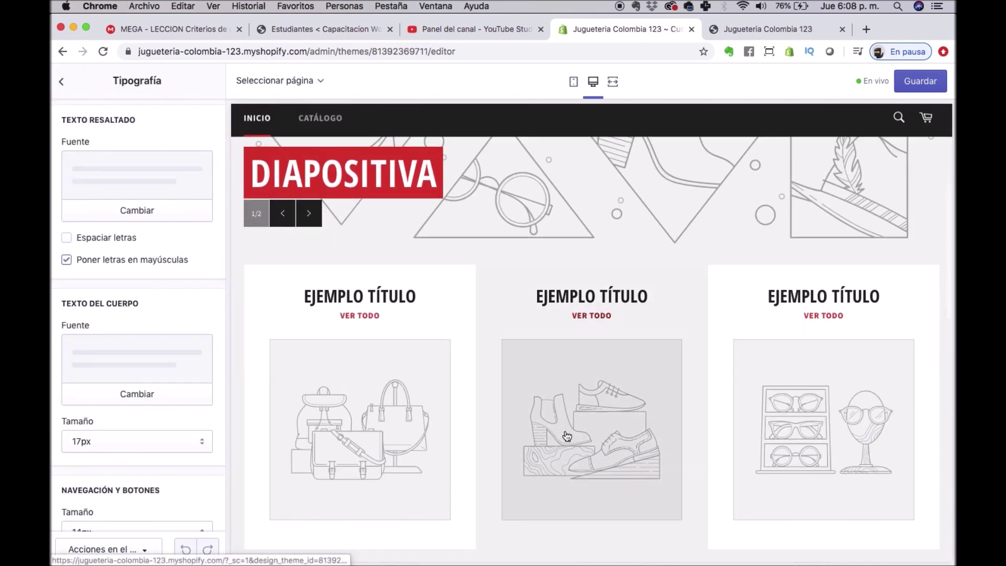
{"action": "scroll", "coordinate": [566, 436], "scroll_direction": "down", "scroll_amount": 10}
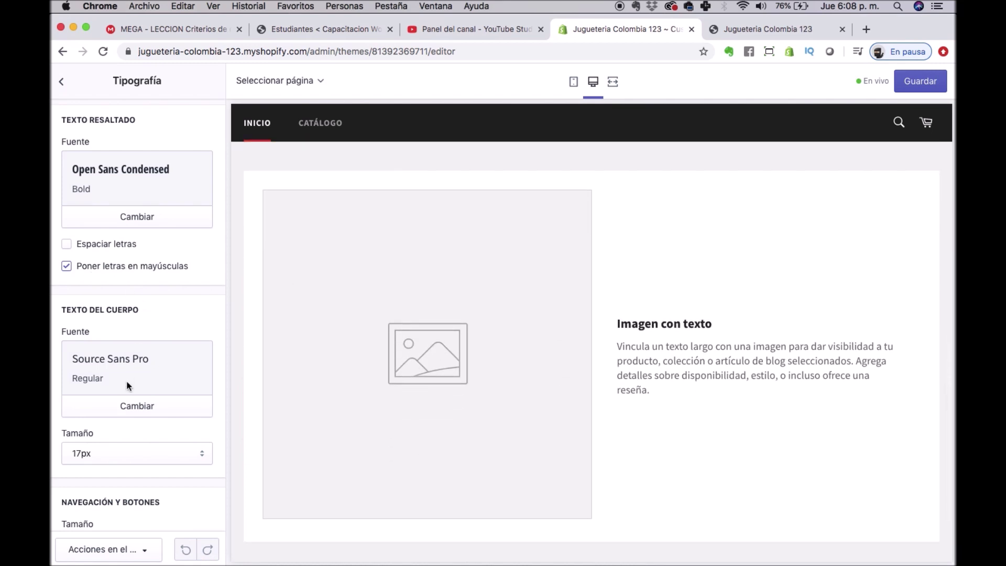
{"action": "scroll", "coordinate": [127, 380], "scroll_direction": "down", "scroll_amount": 1}
{"action": "scroll", "coordinate": [127, 380], "scroll_direction": "up", "scroll_amount": 1}
{"action": "left_click", "coordinate": [156, 459]}
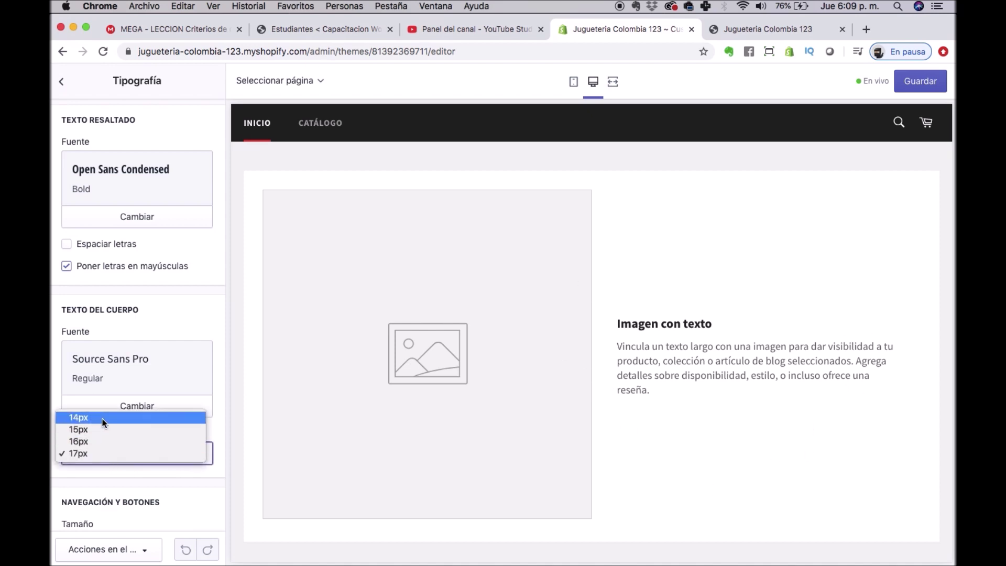
{"action": "left_click", "coordinate": [79, 417]}
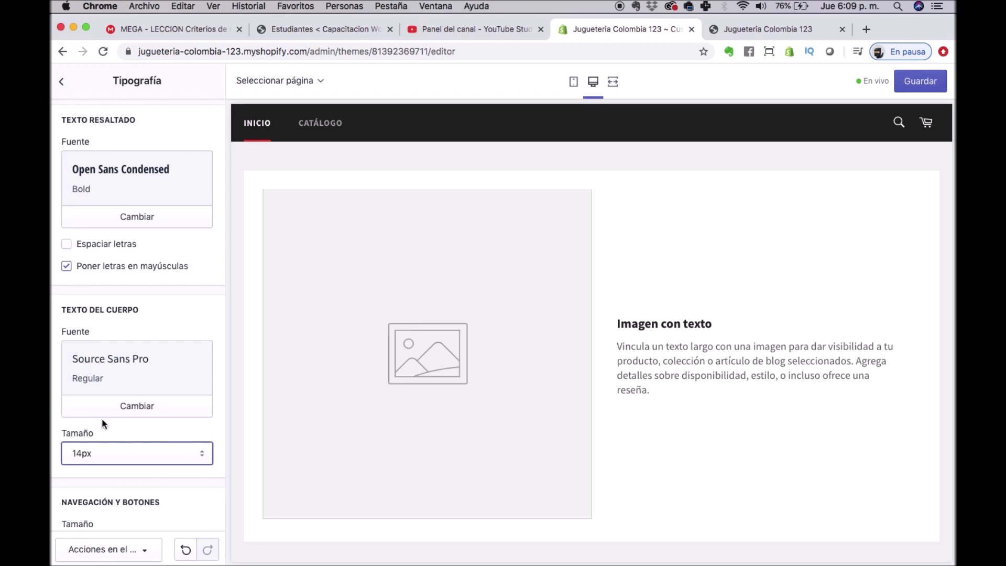
{"action": "left_click", "coordinate": [118, 459]}
{"action": "left_click", "coordinate": [105, 490]}
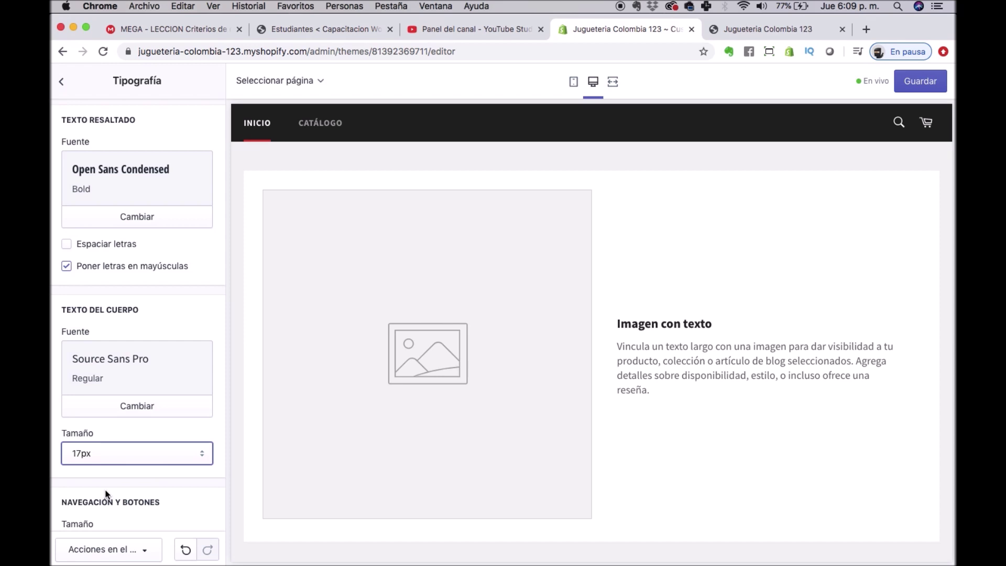
{"action": "left_click", "coordinate": [135, 414]}
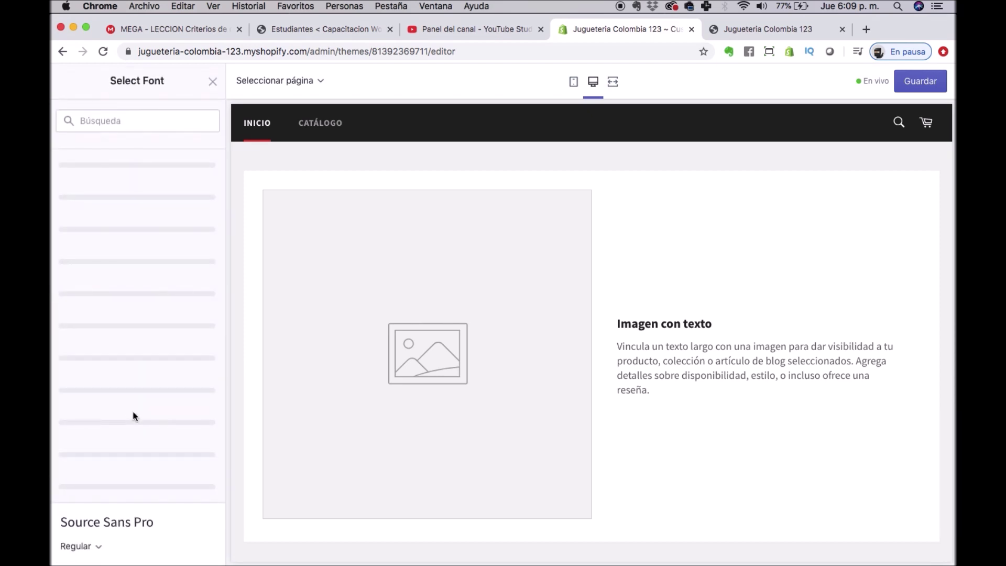
{"action": "scroll", "coordinate": [149, 393], "scroll_direction": "down", "scroll_amount": 8}
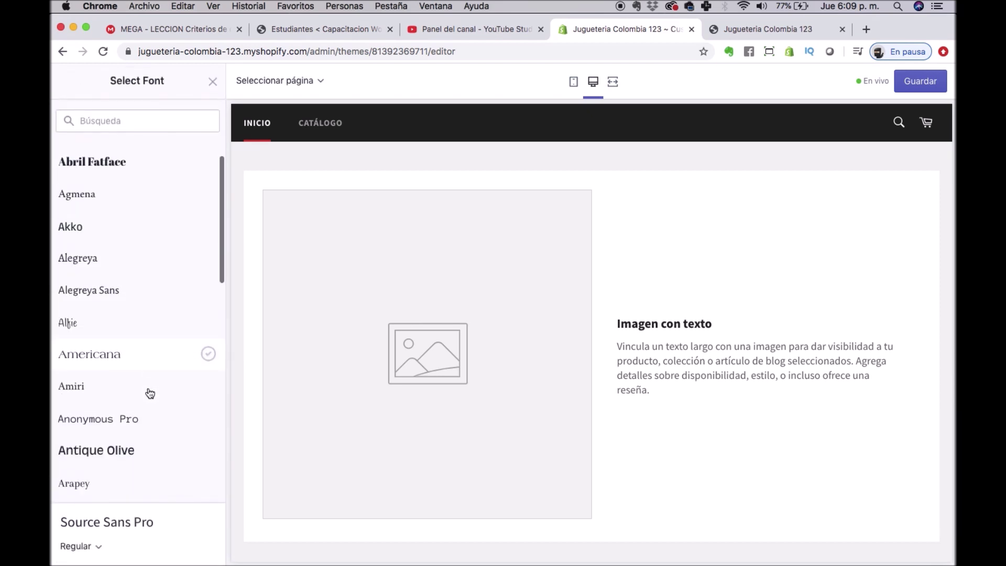
{"action": "scroll", "coordinate": [149, 401], "scroll_direction": "down", "scroll_amount": 5}
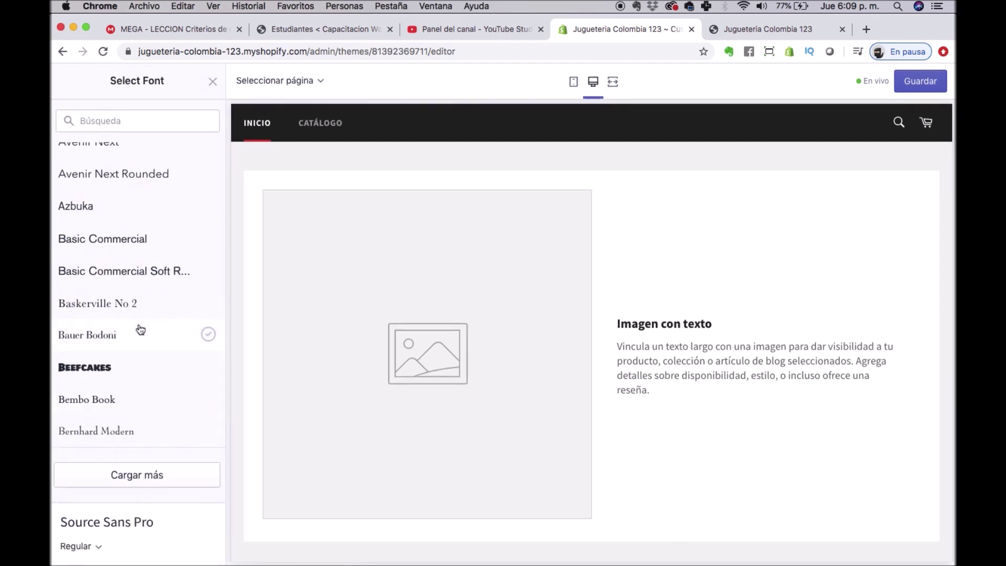
{"action": "scroll", "coordinate": [134, 315], "scroll_direction": "up", "scroll_amount": 15}
{"action": "left_click", "coordinate": [110, 120]}
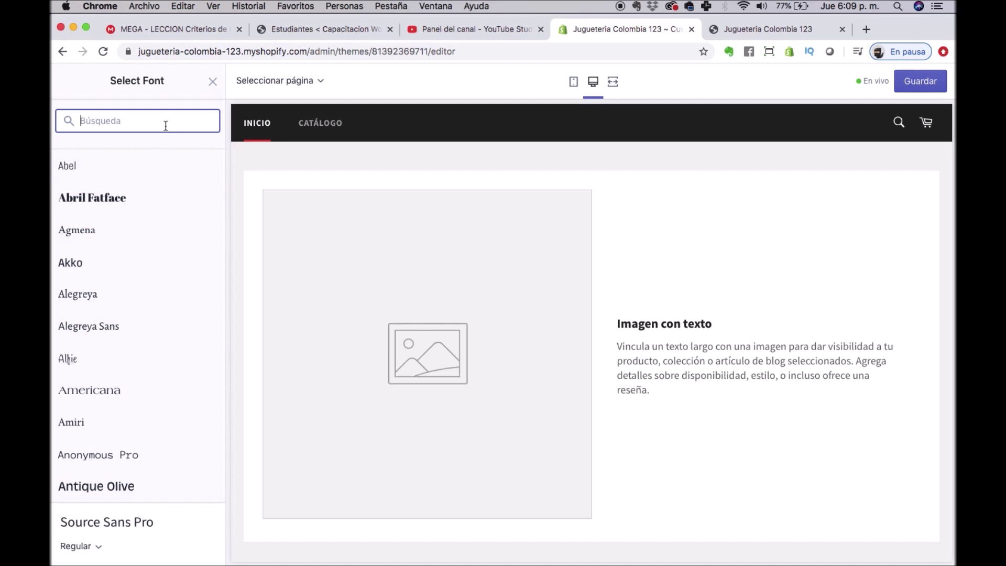
{"action": "left_click", "coordinate": [213, 81]}
{"action": "scroll", "coordinate": [150, 379], "scroll_direction": "down", "scroll_amount": 2}
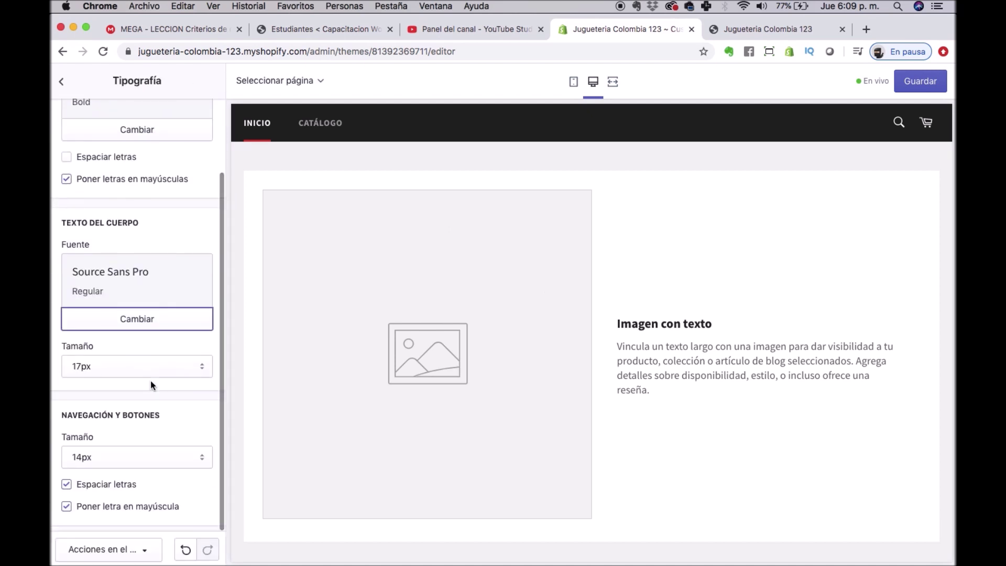
{"action": "scroll", "coordinate": [150, 380], "scroll_direction": "up", "scroll_amount": 2}
{"action": "left_click", "coordinate": [68, 94]}
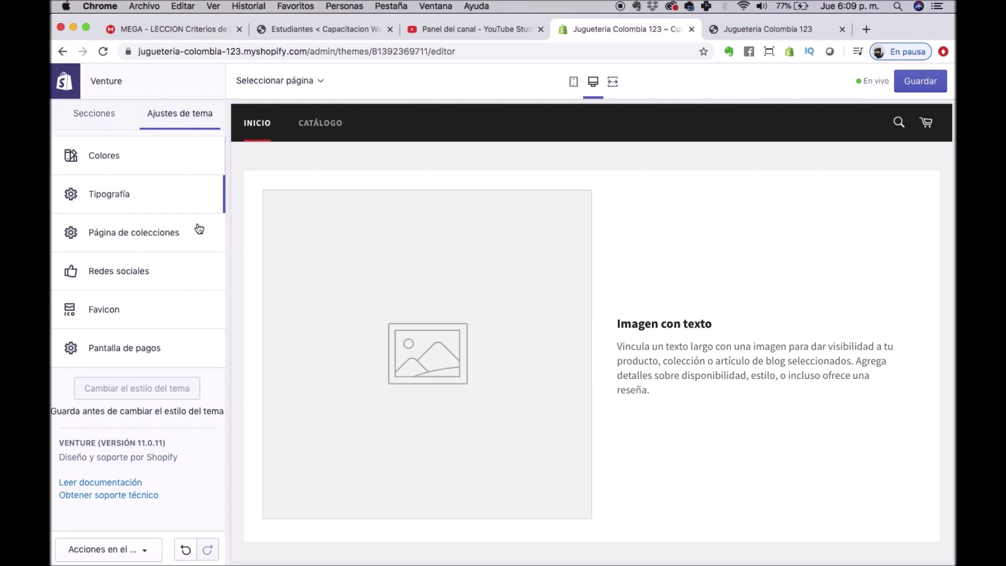
Enter the store's Facebook page URL in the social media settings.
{"action": "left_click", "coordinate": [107, 270]}
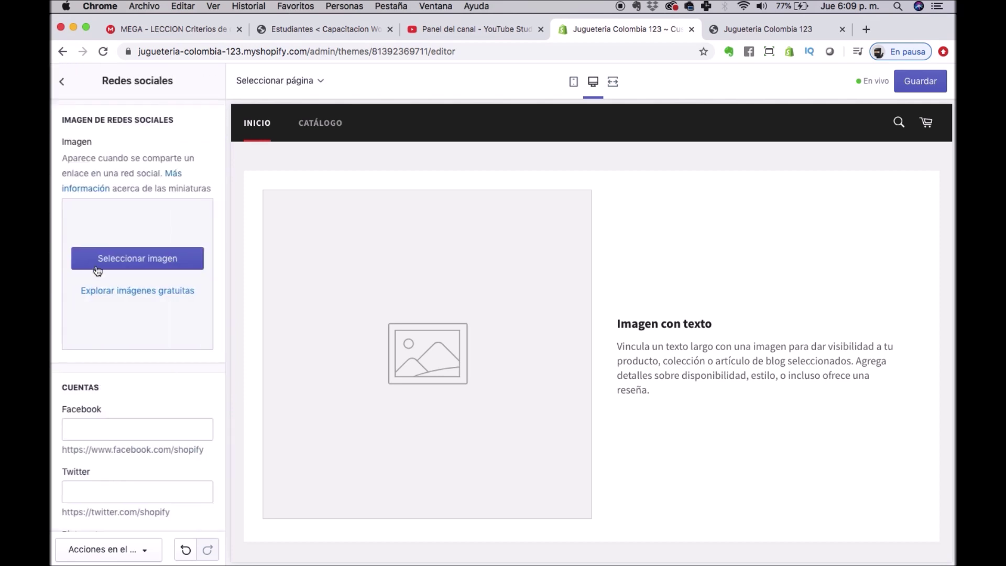
{"action": "scroll", "coordinate": [688, 447], "scroll_direction": "down", "scroll_amount": 5}
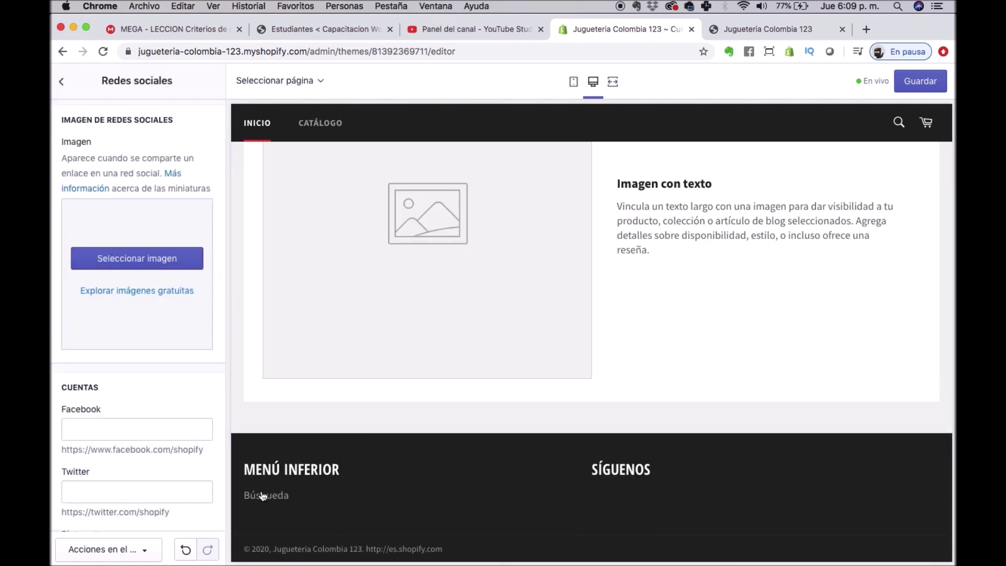
{"action": "left_click", "coordinate": [72, 428]}
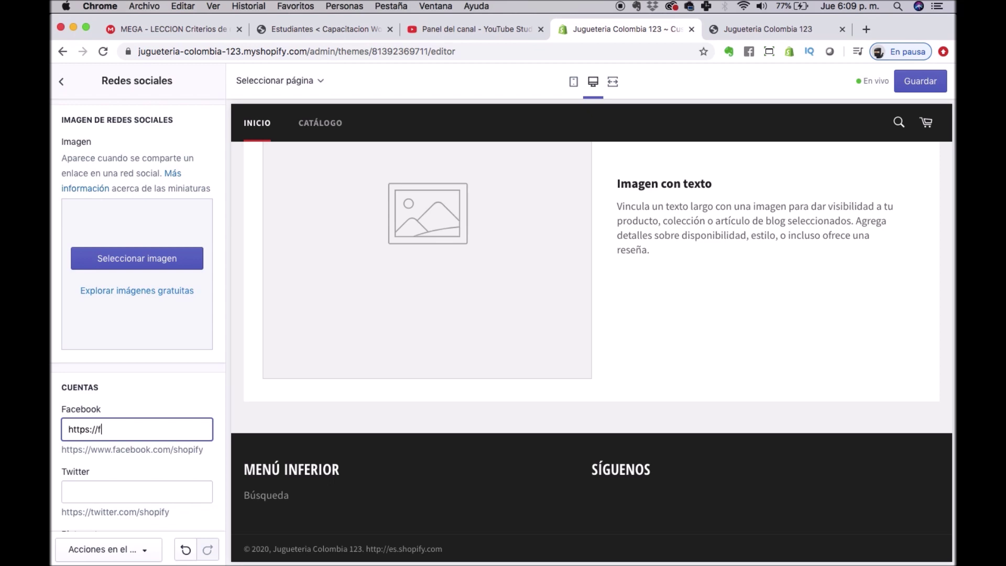
{"action": "type", "text": "https://facebook.com/soluweb"}
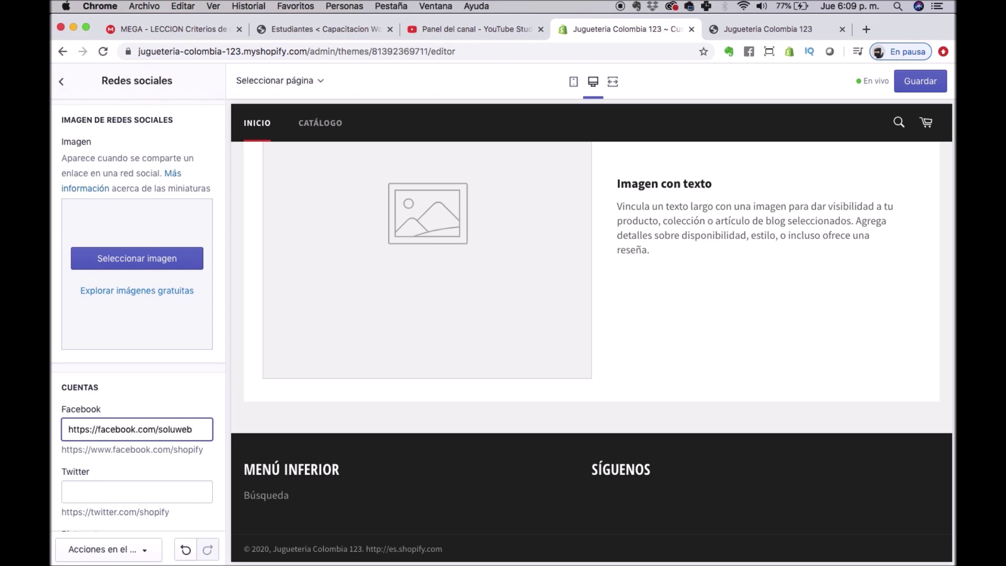
{"action": "type", "text": "mkt"}
{"action": "left_click", "coordinate": [128, 492]}
Add the Instagram profile URL and save the social media links.
{"action": "scroll", "coordinate": [127, 402], "scroll_direction": "down", "scroll_amount": 3}
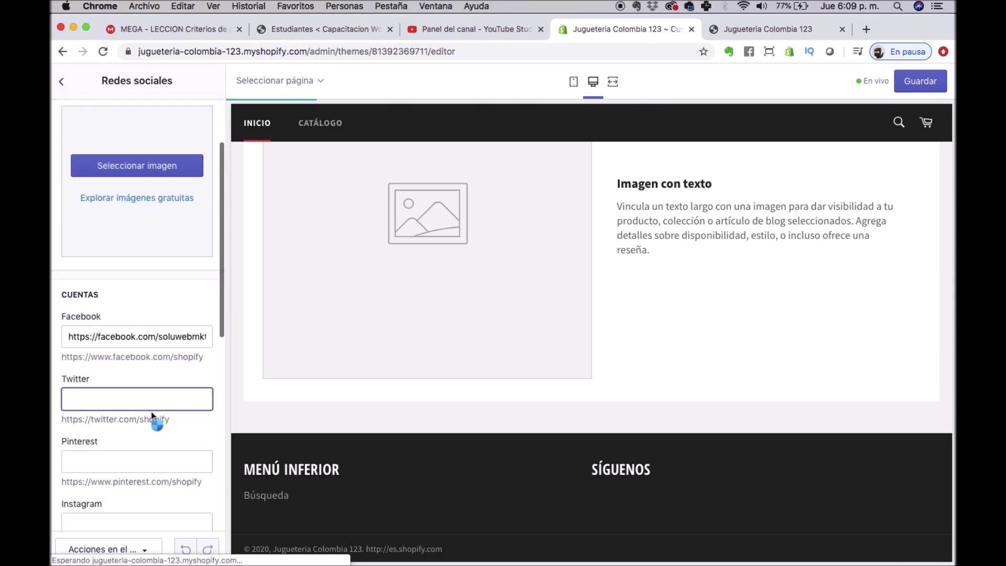
{"action": "scroll", "coordinate": [111, 402], "scroll_direction": "down", "scroll_amount": 5}
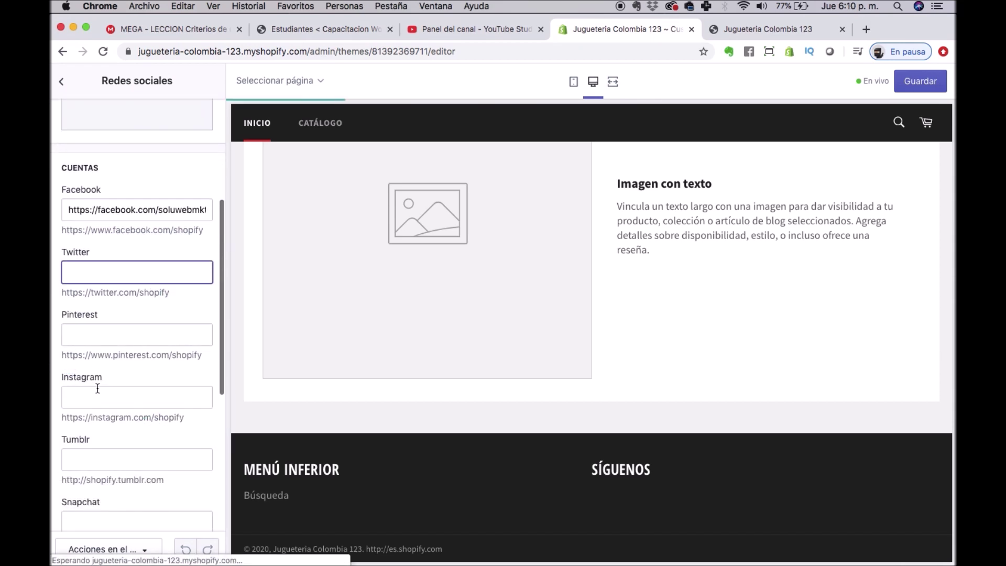
{"action": "left_click", "coordinate": [98, 390]}
{"action": "type", "text": "https://instagram.com/"}
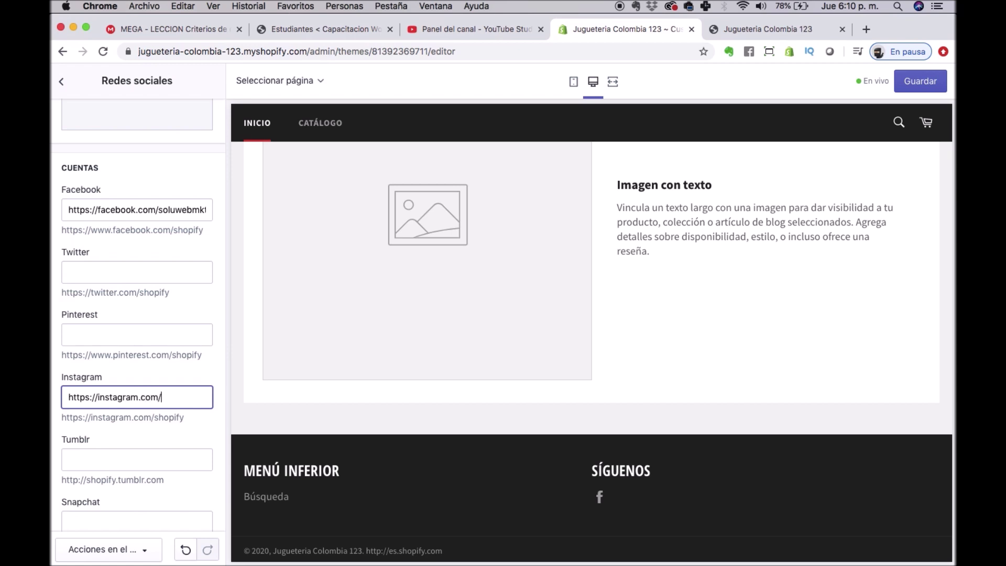
{"action": "type", "text": "mkt"}
{"action": "key", "text": "Tab"}
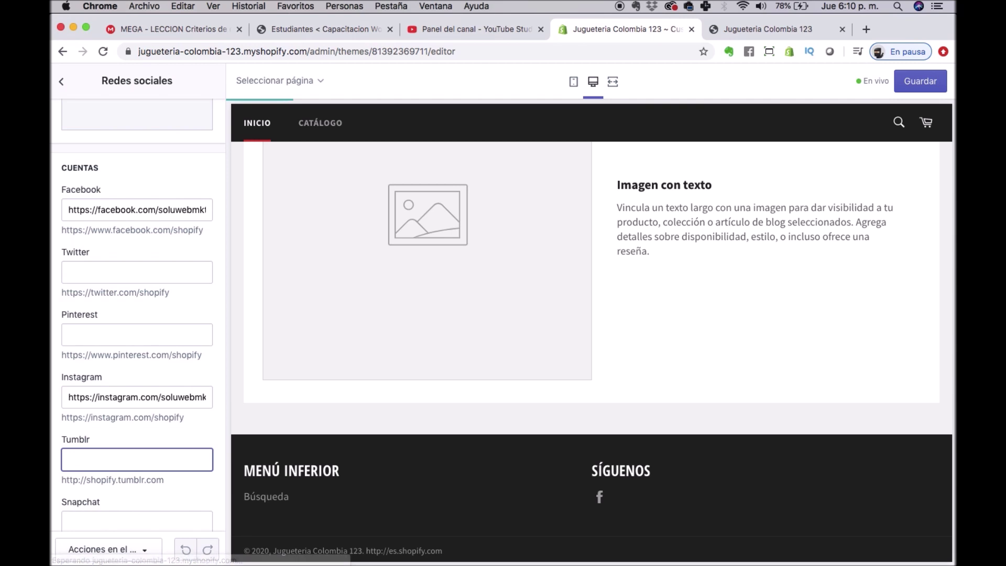
{"action": "scroll", "coordinate": [89, 333], "scroll_direction": "down", "scroll_amount": 5}
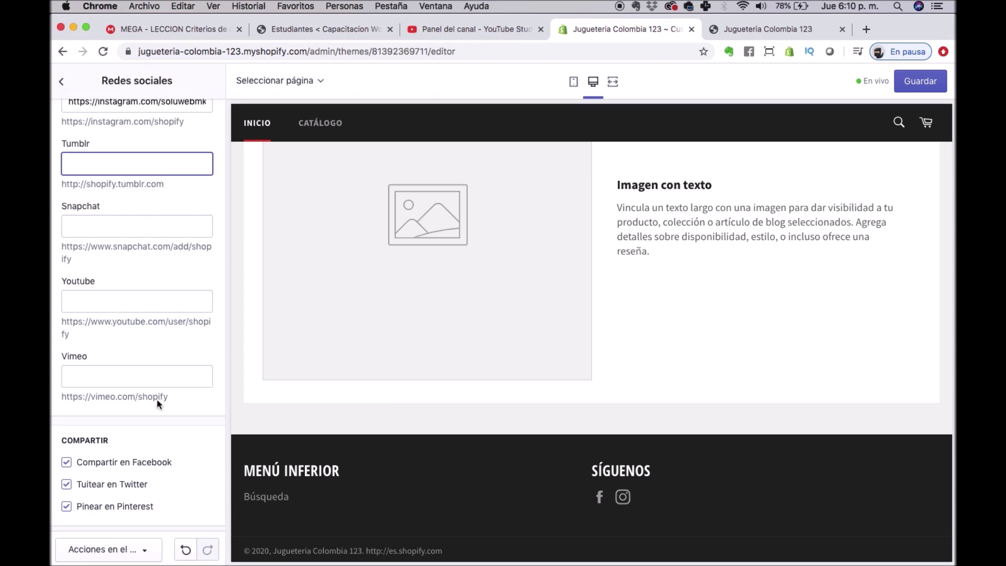
{"action": "scroll", "coordinate": [157, 396], "scroll_direction": "up", "scroll_amount": 10}
{"action": "left_click", "coordinate": [917, 81]}
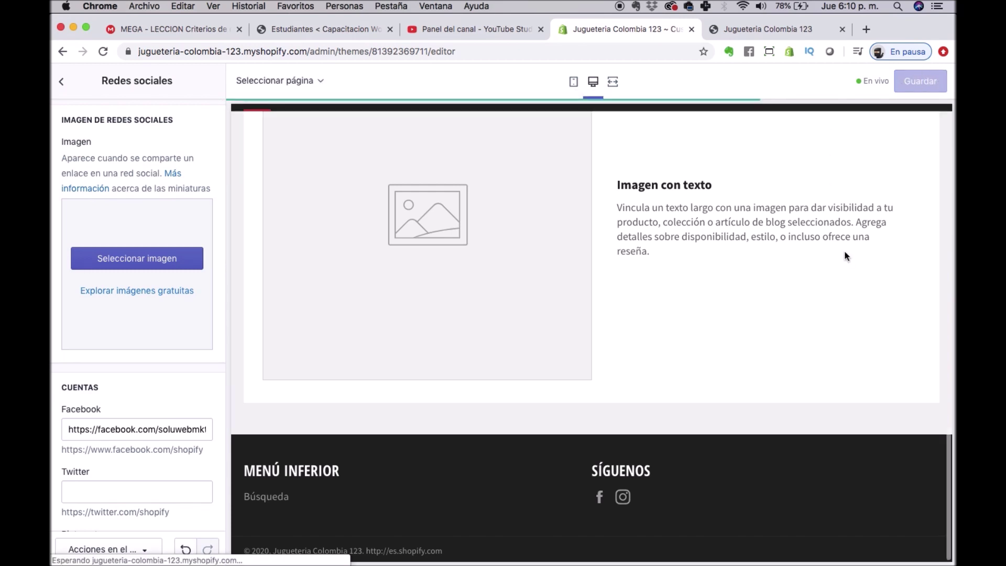
{"action": "left_click", "coordinate": [56, 97]}
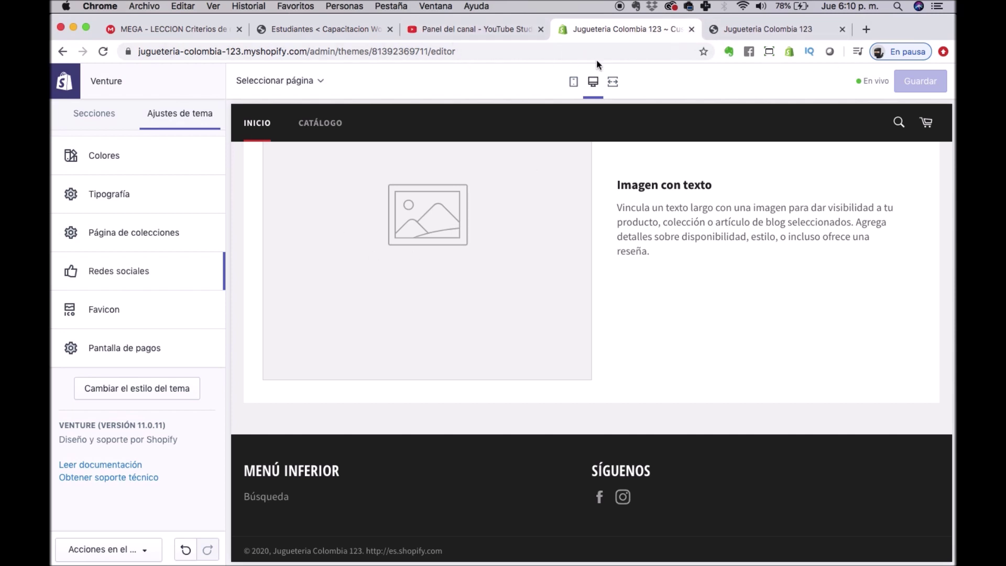
Upload carro2.jpg and select it as the favicon image.
{"action": "left_click", "coordinate": [149, 298]}
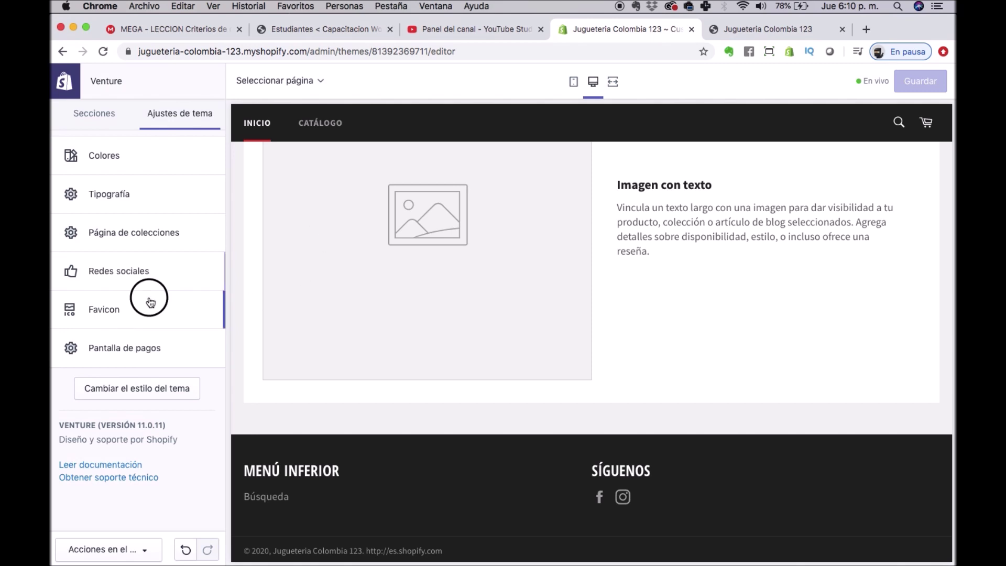
{"action": "left_click", "coordinate": [148, 212]}
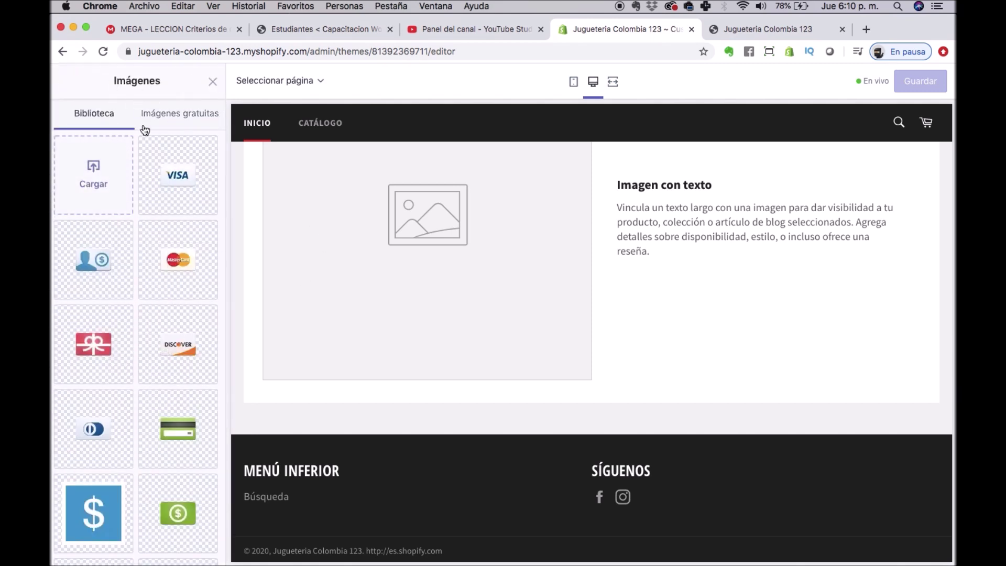
{"action": "left_click", "coordinate": [95, 167]}
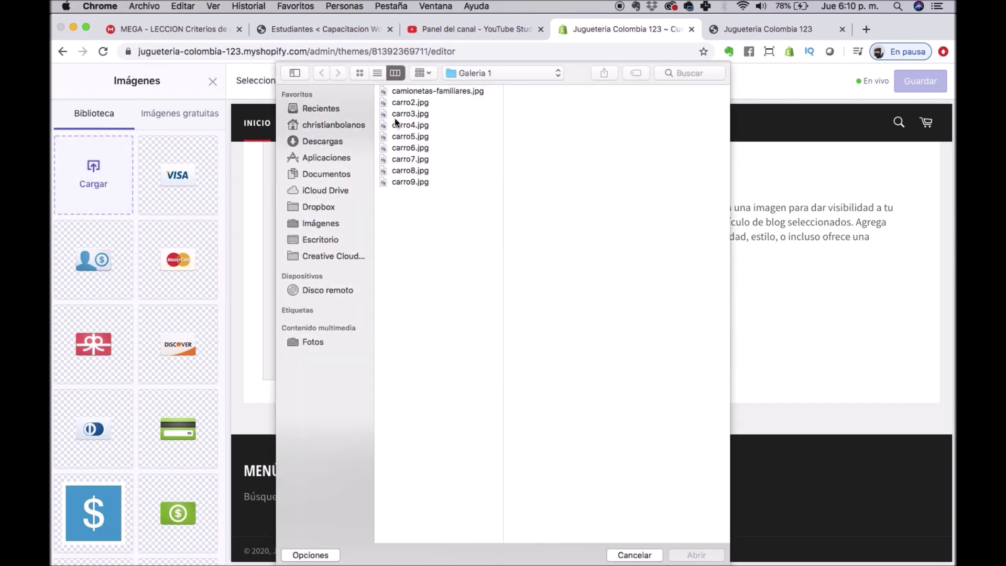
{"action": "left_click", "coordinate": [421, 102]}
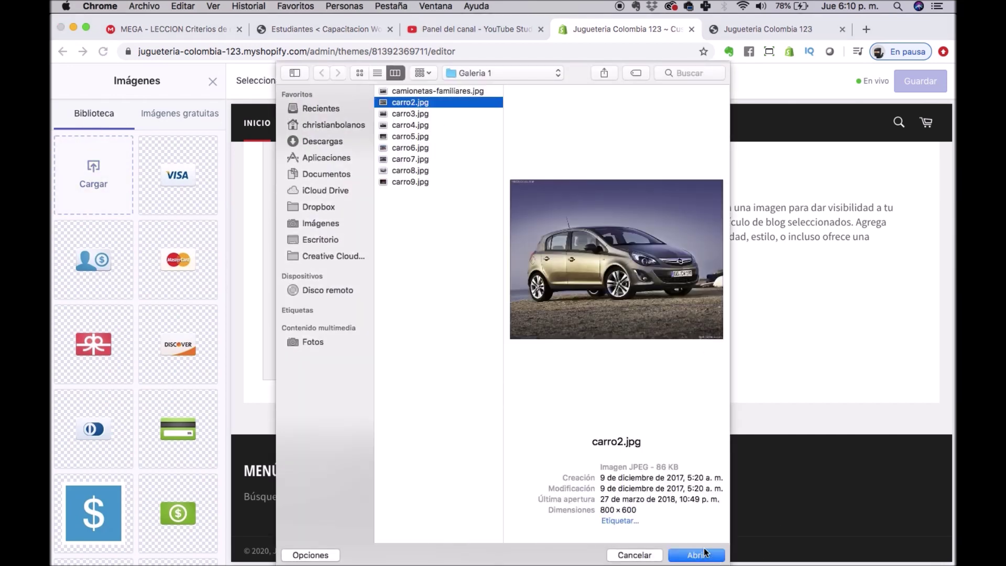
{"action": "left_click", "coordinate": [698, 554]}
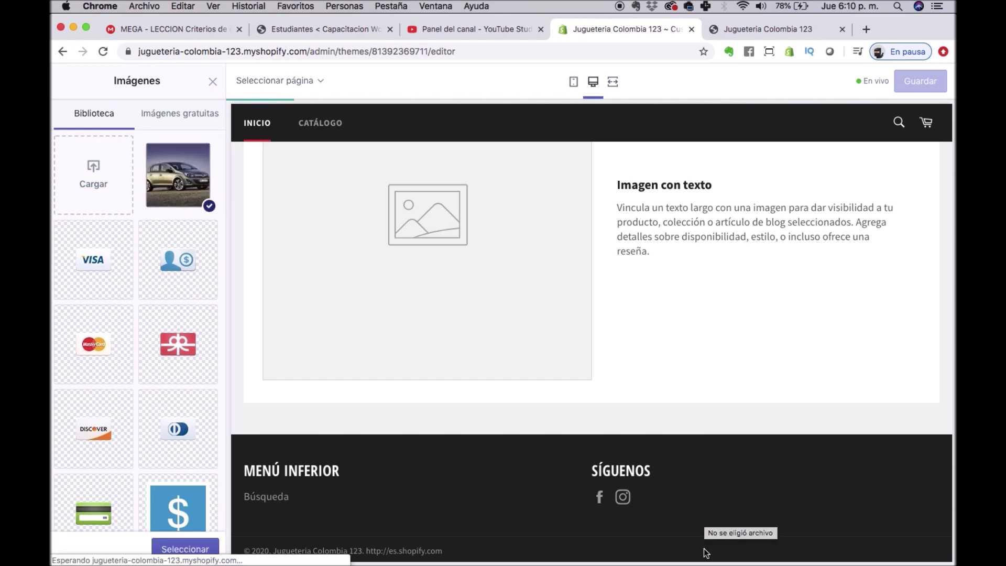
{"action": "left_click", "coordinate": [191, 548]}
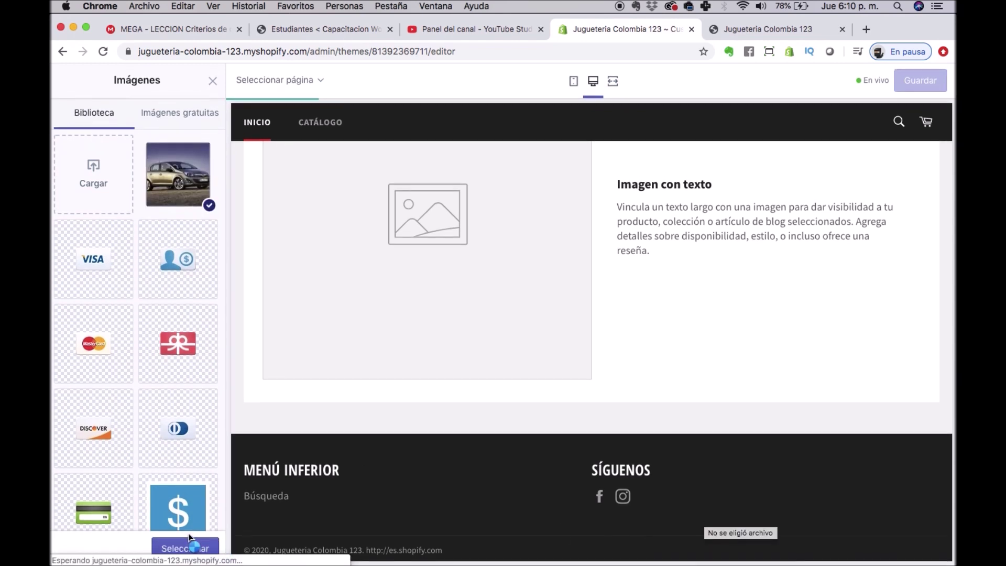
{"action": "left_click", "coordinate": [178, 176]}
{"action": "left_click", "coordinate": [179, 176]}
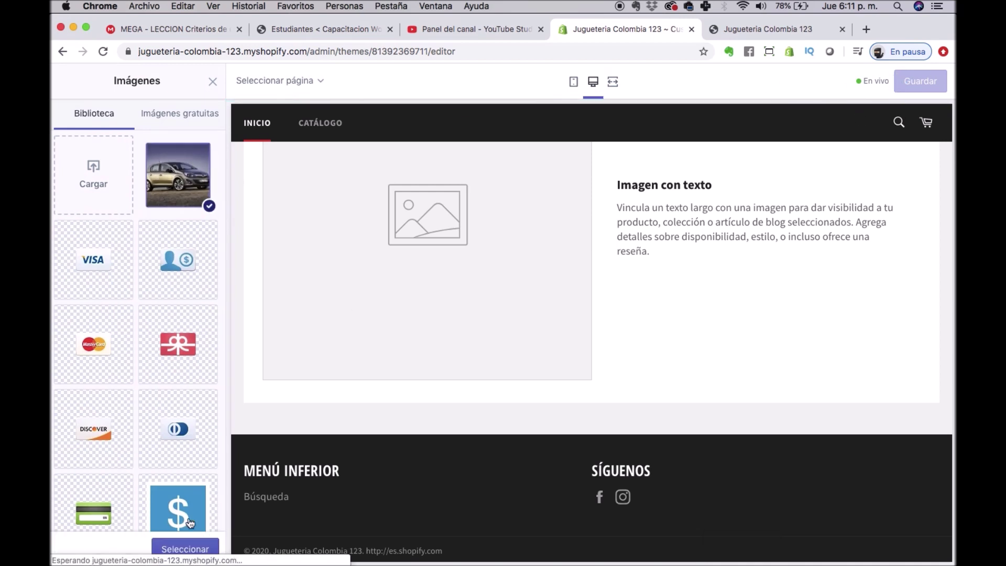
{"action": "scroll", "coordinate": [191, 523], "scroll_direction": "down", "scroll_amount": 5}
{"action": "left_click", "coordinate": [188, 547]}
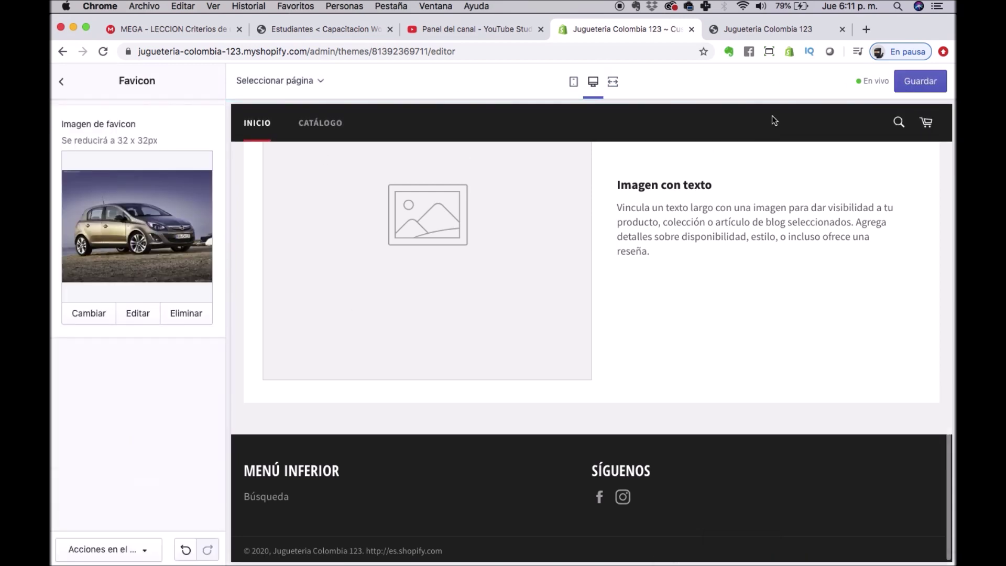
Save the favicon change and view the storefront preview.
{"action": "left_click", "coordinate": [922, 83]}
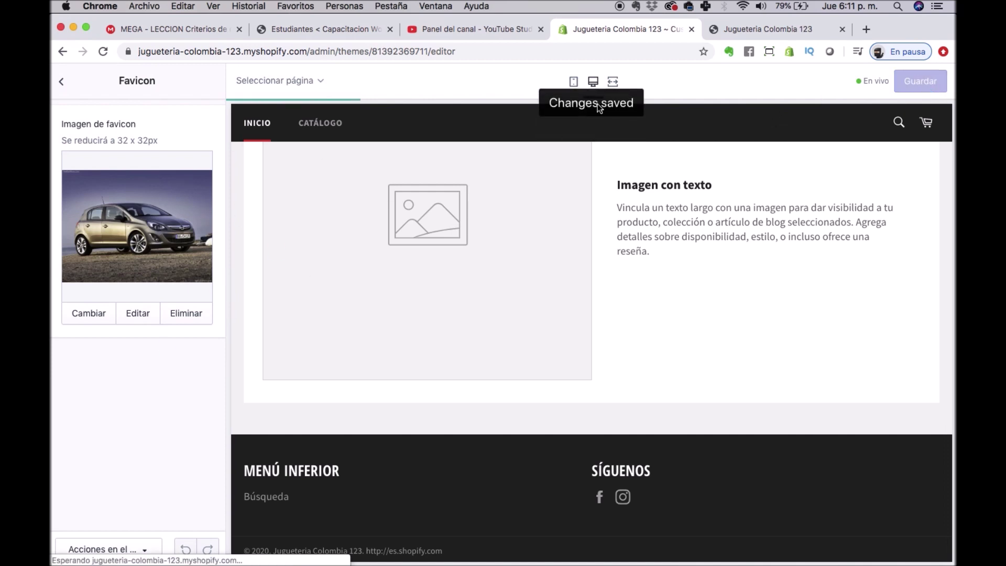
{"action": "left_click", "coordinate": [62, 82]}
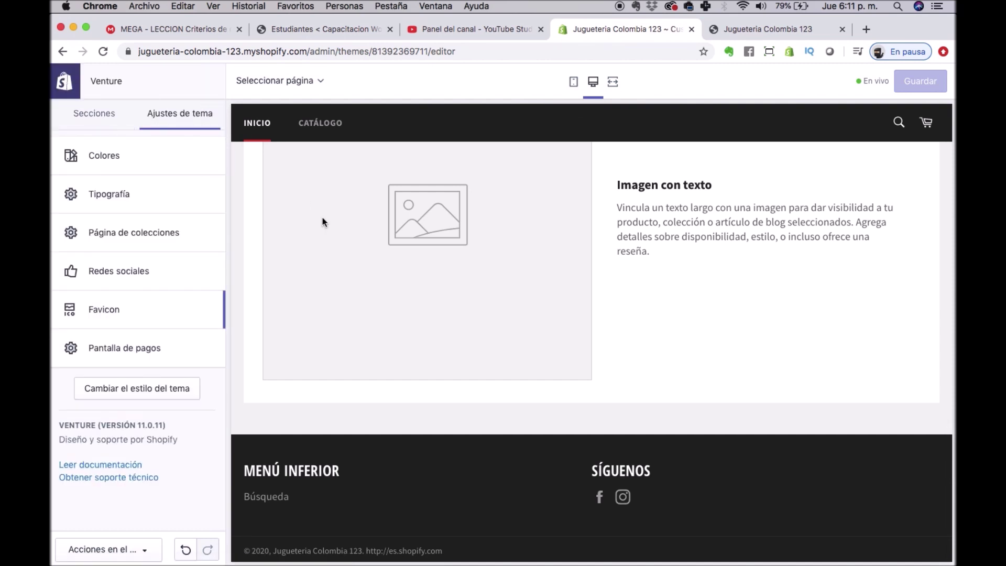
{"action": "left_click", "coordinate": [753, 32]}
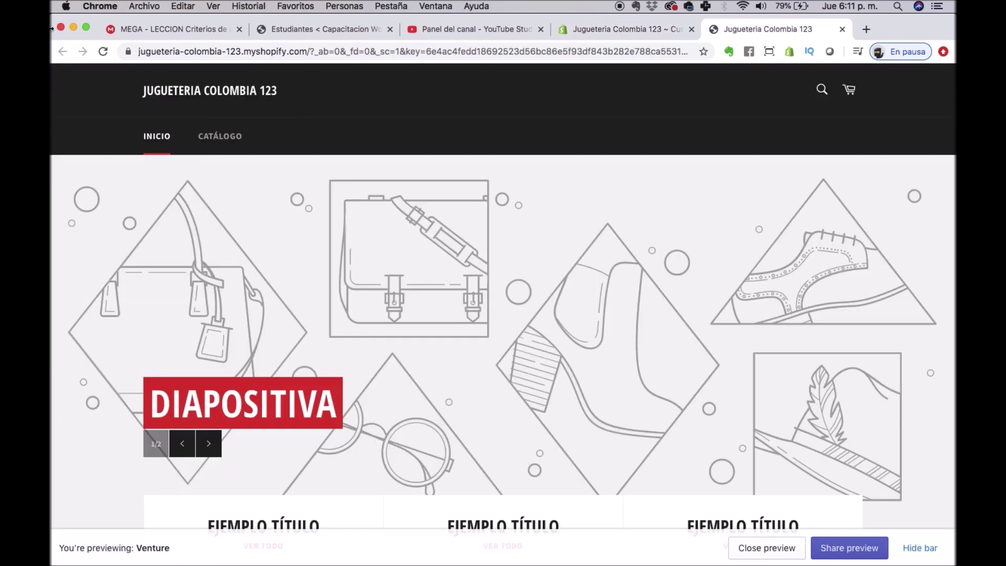
Reload the storefront, then list the editor's home page sections and scroll to Imagen con texto.
{"action": "left_click", "coordinate": [103, 51]}
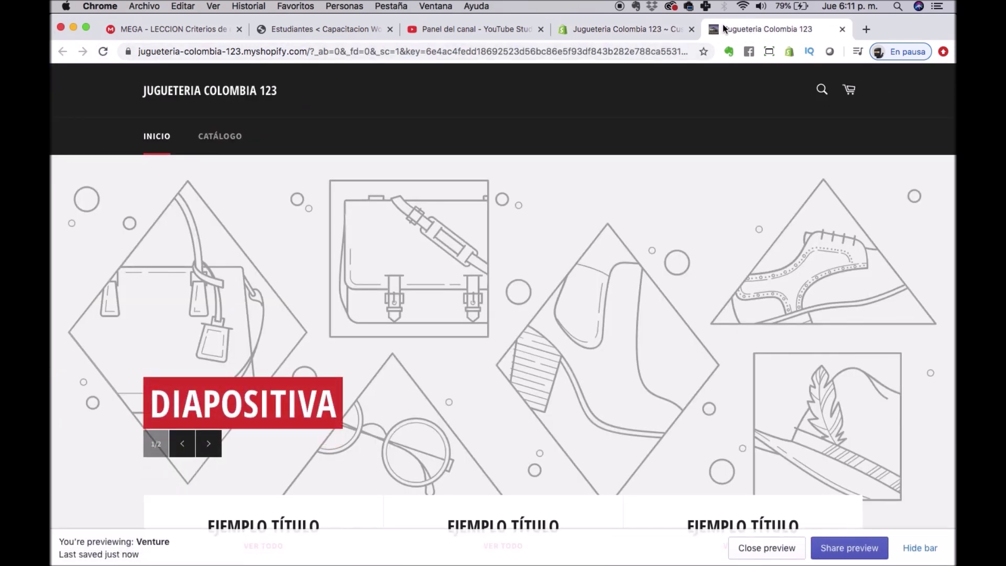
{"action": "left_click", "coordinate": [613, 30]}
{"action": "left_click", "coordinate": [92, 113]}
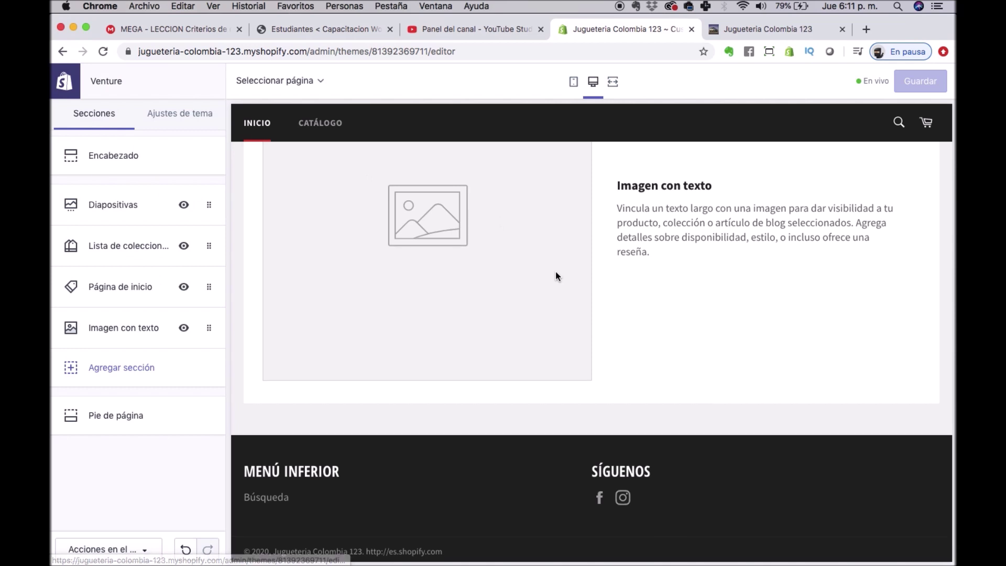
{"action": "scroll", "coordinate": [557, 274], "scroll_direction": "up", "scroll_amount": 10}
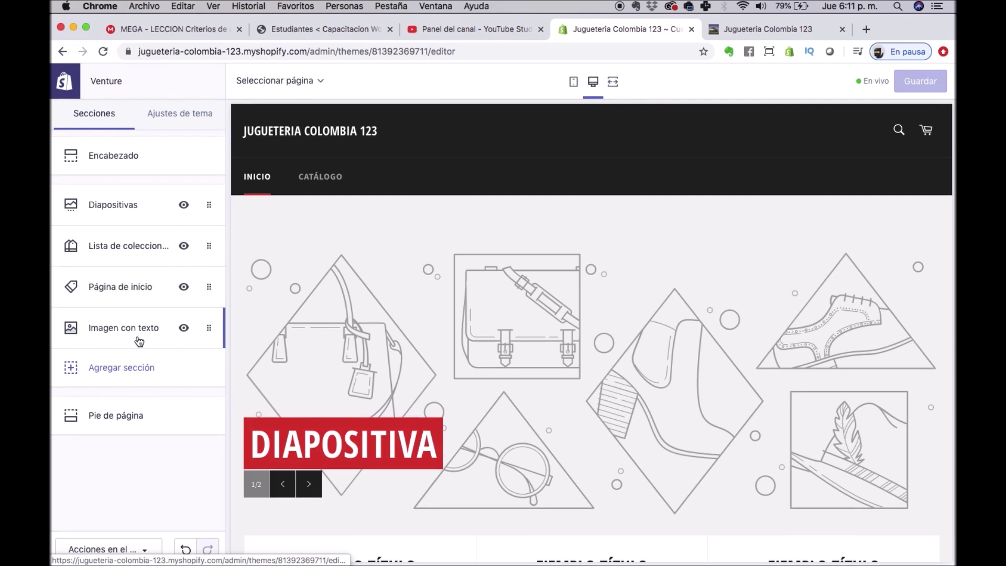
{"action": "scroll", "coordinate": [338, 335], "scroll_direction": "down", "scroll_amount": 1}
{"action": "scroll", "coordinate": [338, 334], "scroll_direction": "down", "scroll_amount": 10}
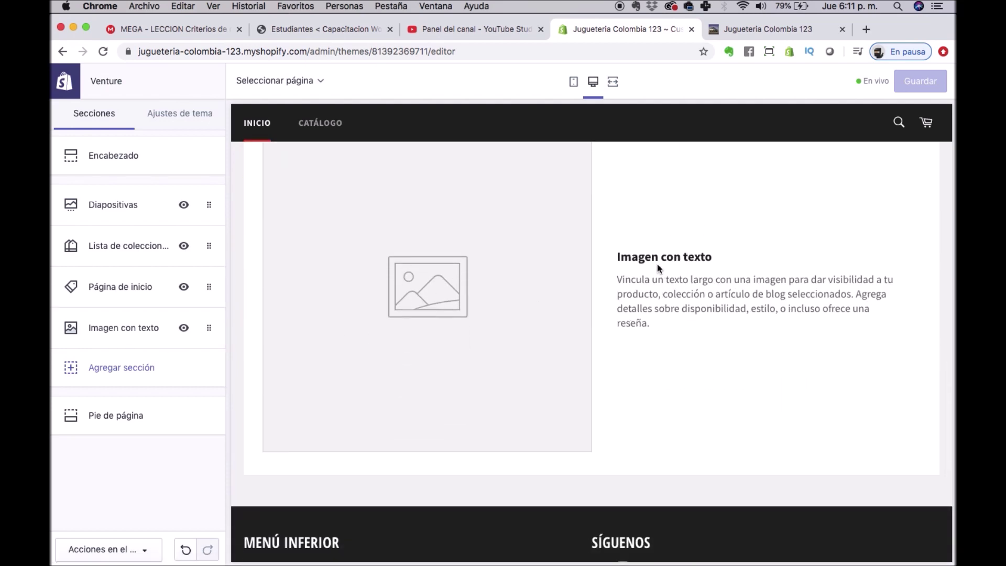
Upload a car photo from the computer and set it as the Imagen con texto block's image.
{"action": "left_click", "coordinate": [121, 335]}
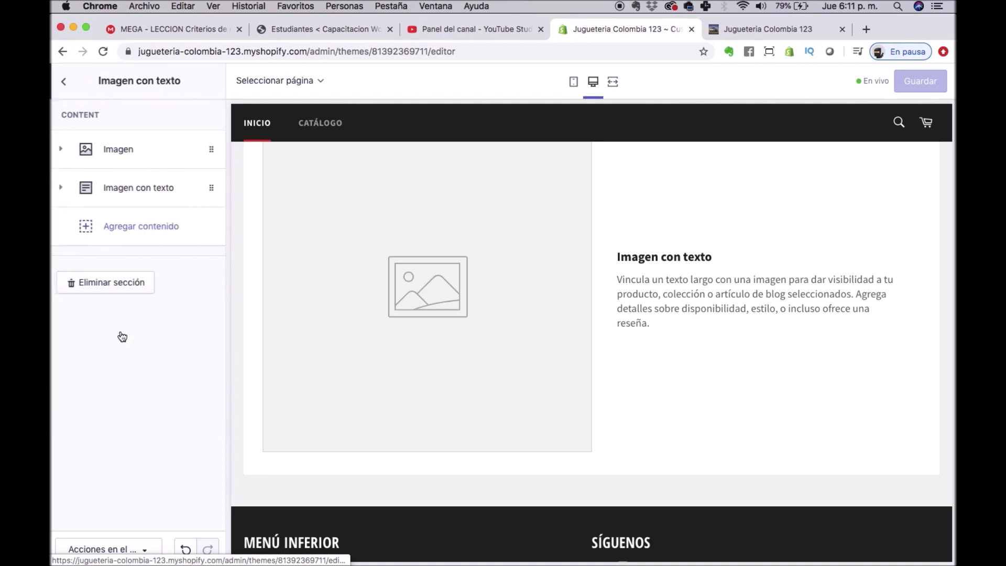
{"action": "left_click", "coordinate": [159, 155]}
{"action": "left_click", "coordinate": [149, 260]}
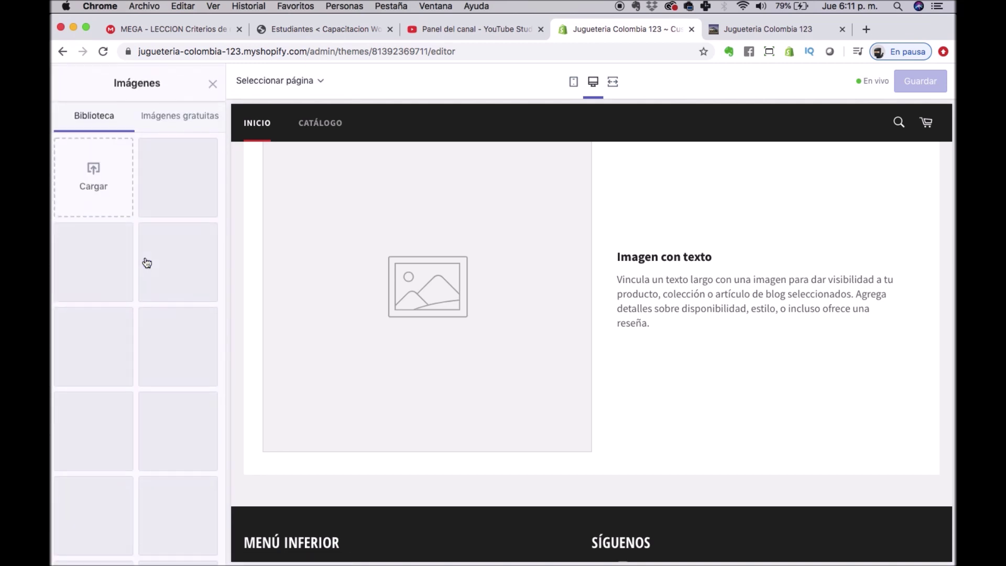
{"action": "left_click", "coordinate": [73, 173]}
{"action": "double_click", "coordinate": [385, 157]}
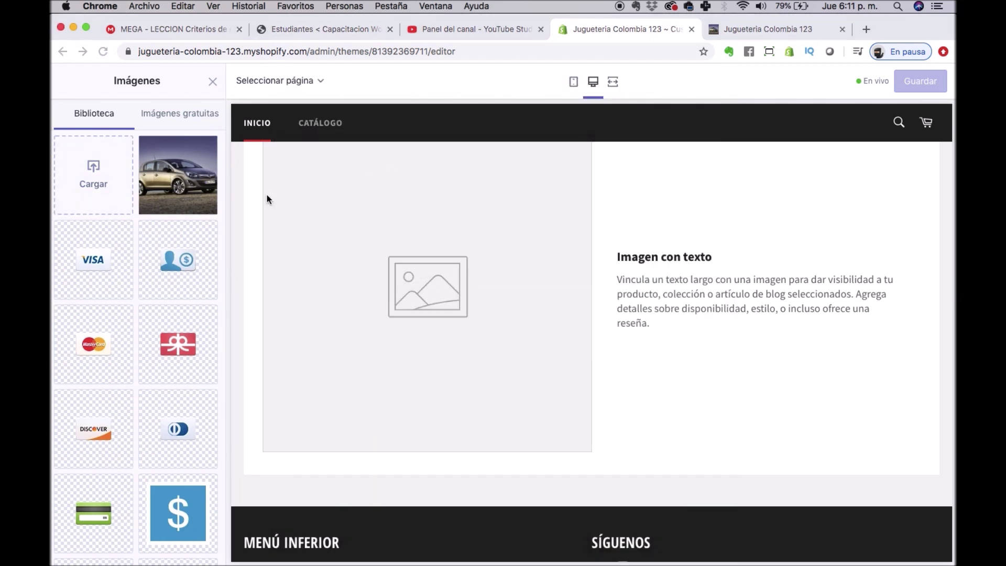
{"action": "left_click", "coordinate": [165, 178]}
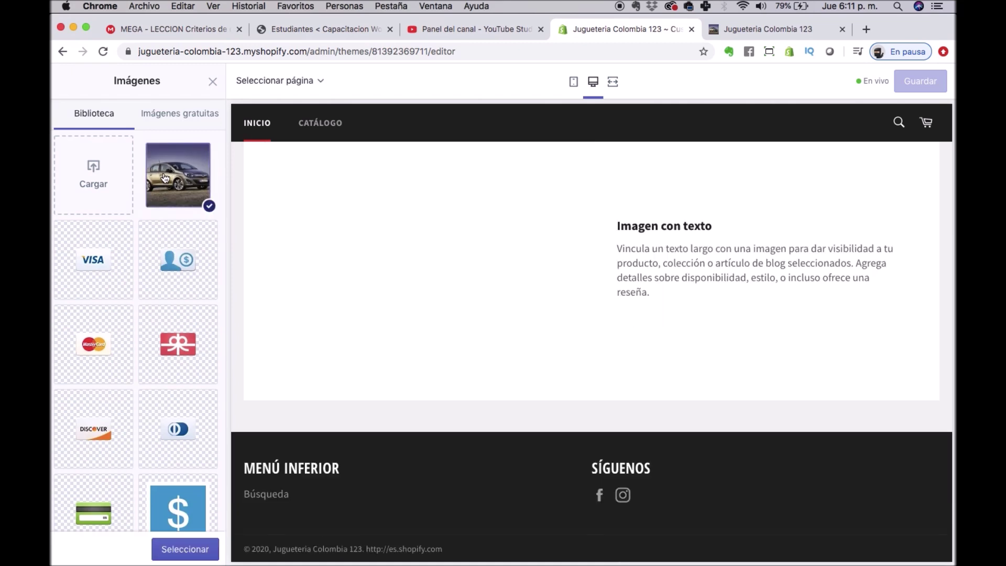
{"action": "left_click", "coordinate": [173, 115]}
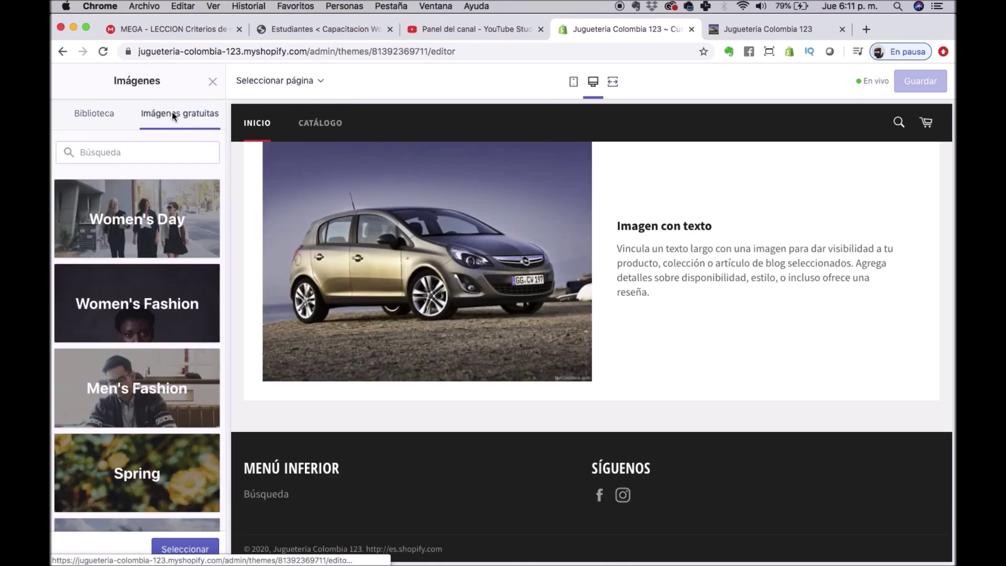
{"action": "left_click", "coordinate": [92, 115]}
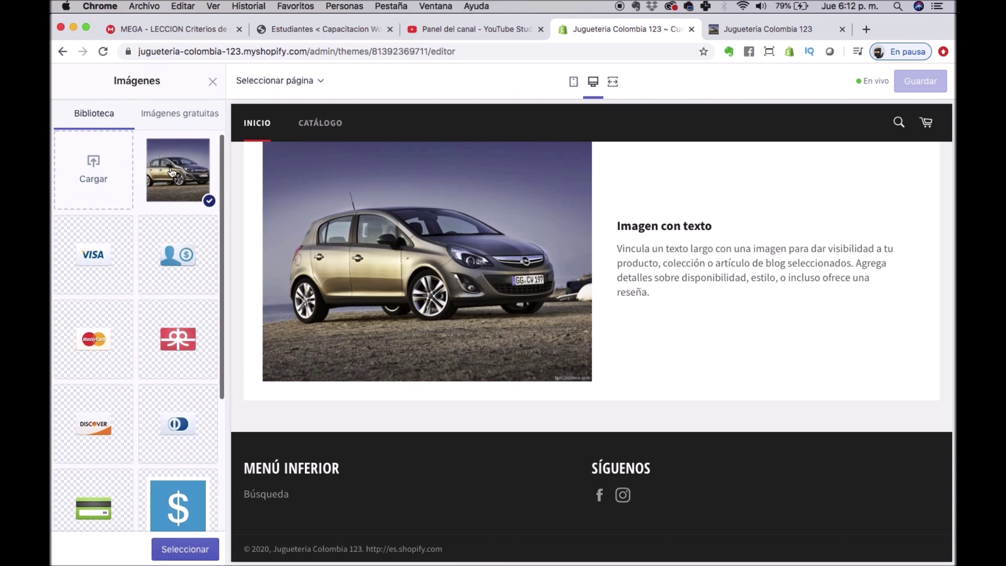
{"action": "left_click", "coordinate": [185, 549]}
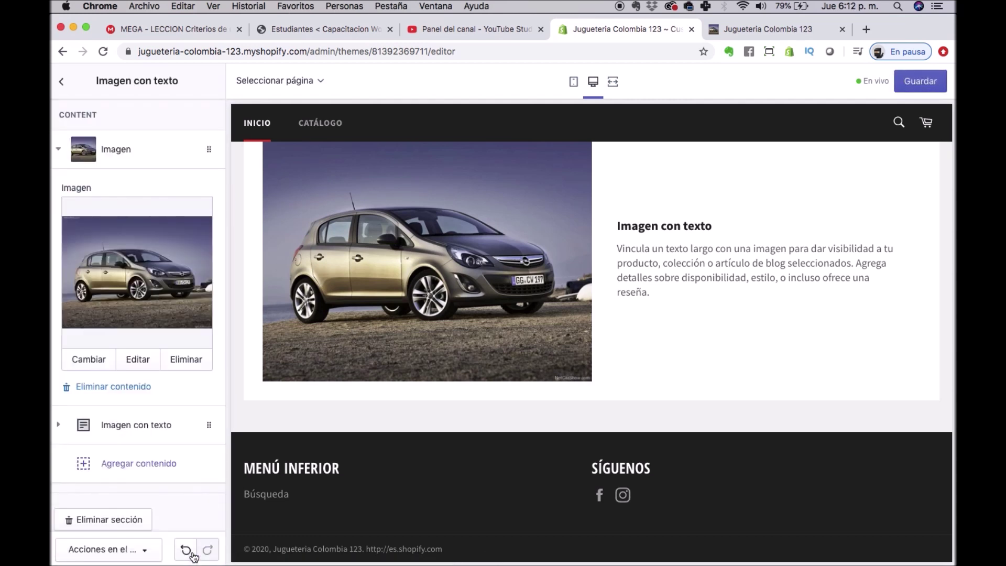
{"action": "scroll", "coordinate": [118, 414], "scroll_direction": "down", "scroll_amount": 1}
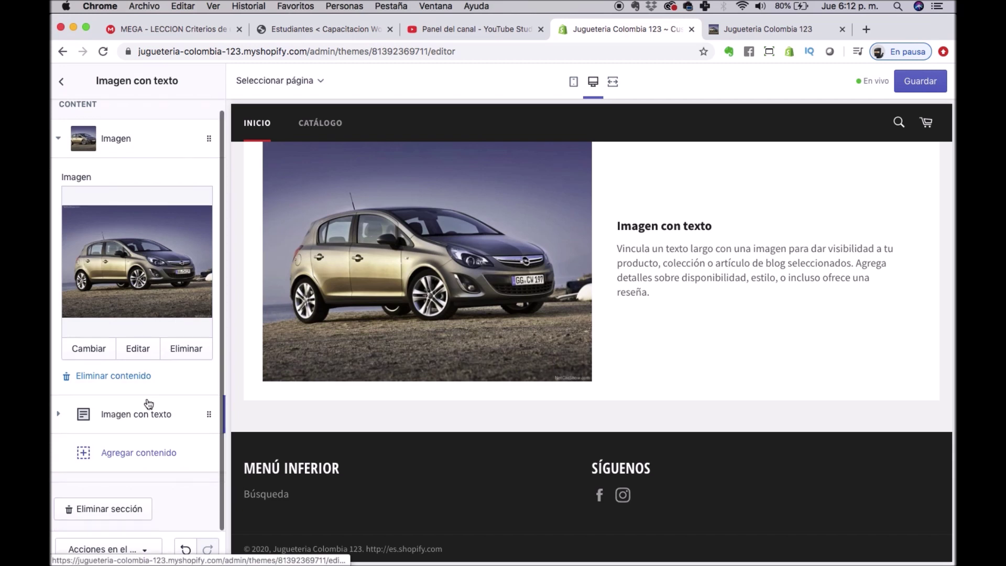
Replace the text block's title with 'Promoción en Carros de Juguete'.
{"action": "left_click", "coordinate": [62, 416]}
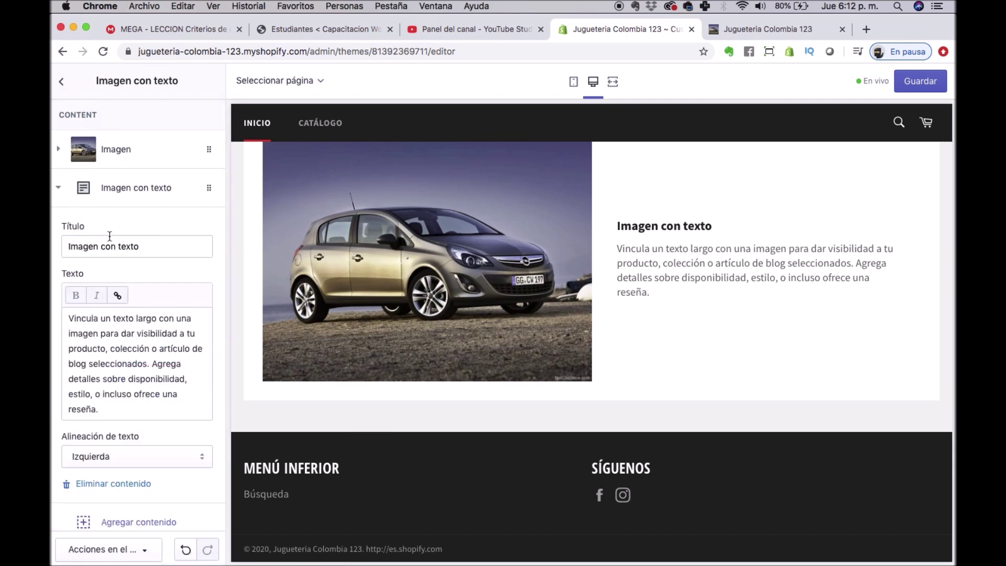
{"action": "left_click", "coordinate": [153, 245]}
{"action": "key", "text": "super+a"}
{"action": "type", "text": "Promoi"}
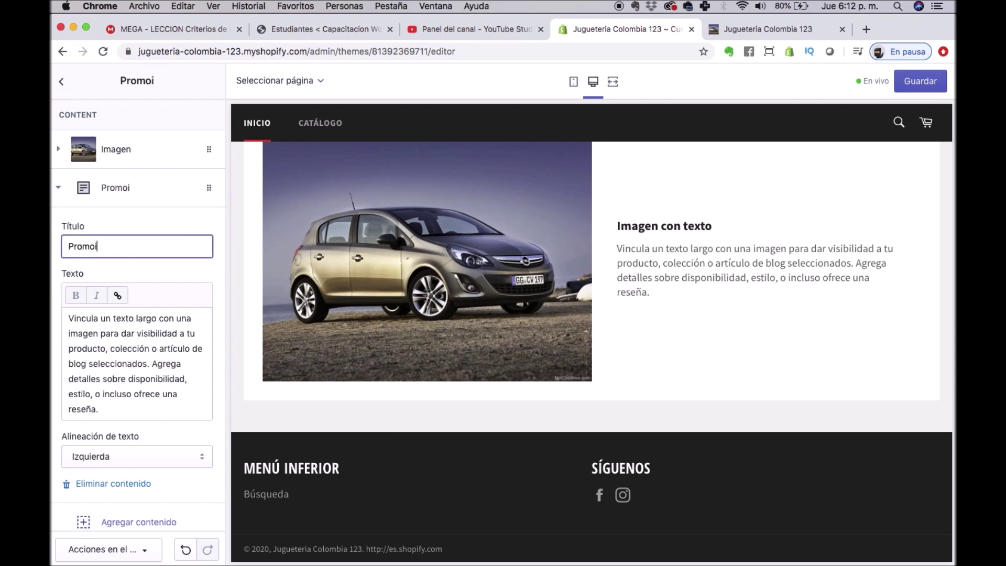
{"action": "key", "text": "BackSpace"}
{"action": "type", "text": "ci"}
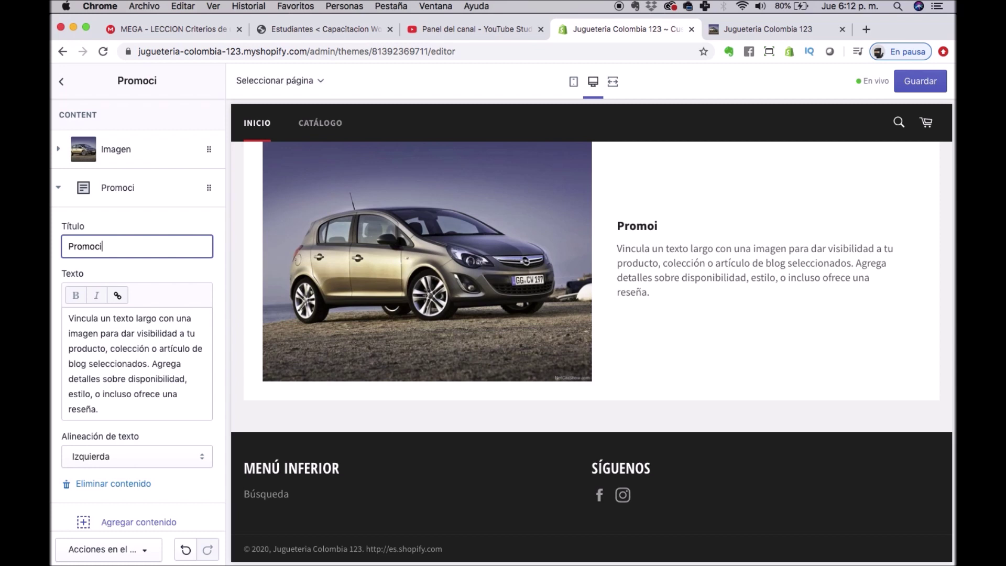
{"action": "type", "text": "o"}
{"action": "key", "text": "BackSpace"}
{"action": "type", "text": "ón e"}
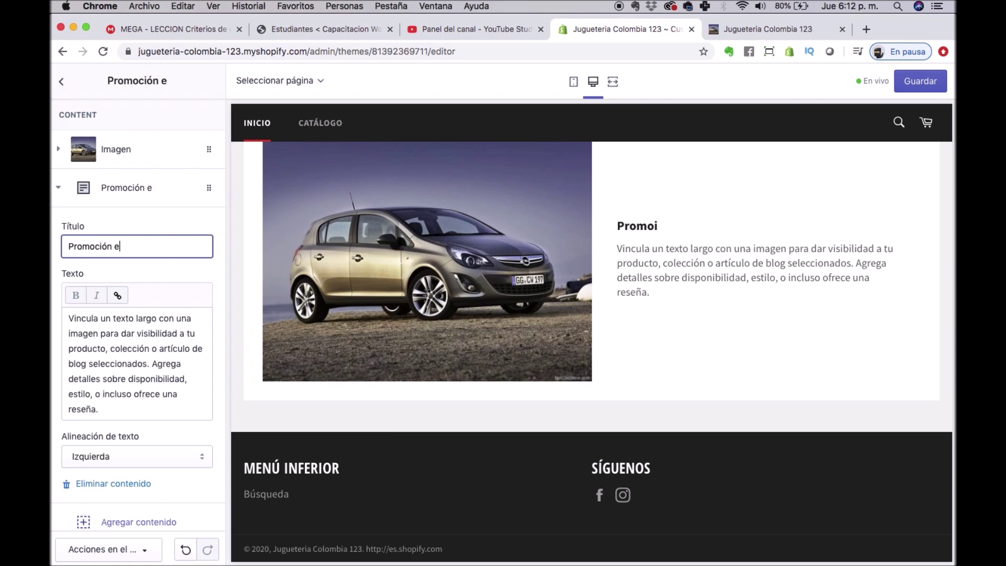
{"action": "type", "text": "n Carros de uguete"}
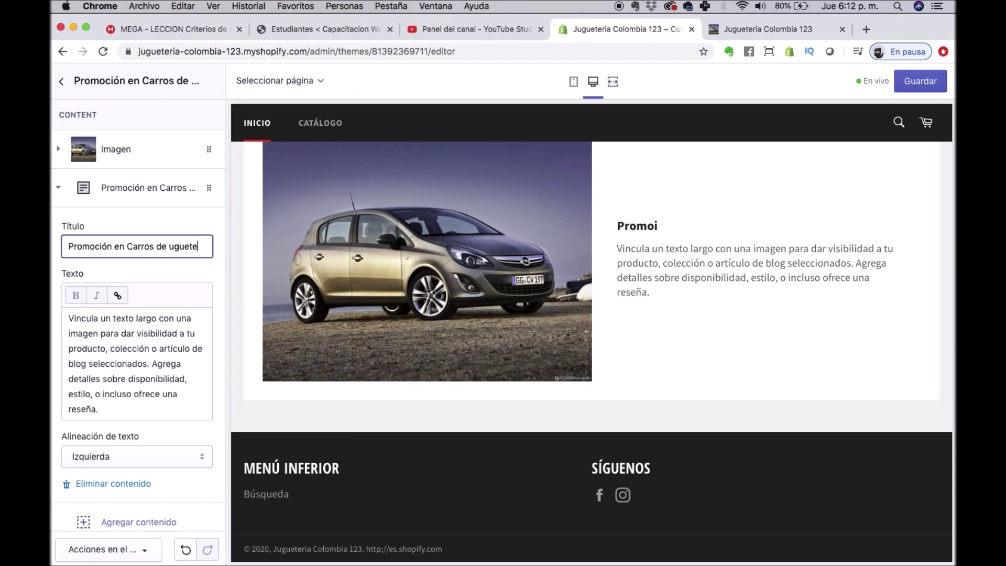
{"action": "type", "text": "J"}
Select the whole default description paragraph and open a blank browser tab.
{"action": "left_click", "coordinate": [95, 325]}
{"action": "key", "text": "super+a"}
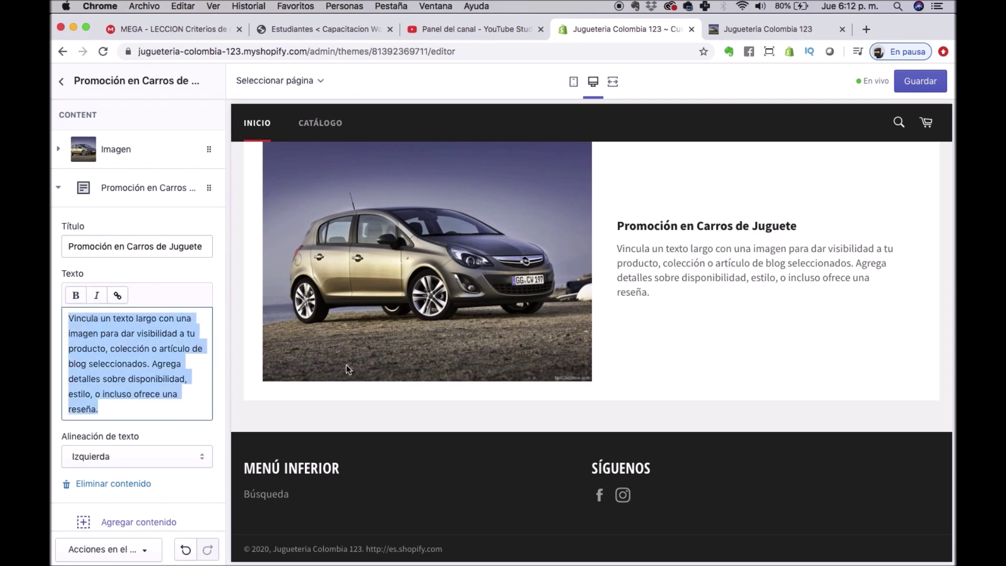
{"action": "left_click", "coordinate": [866, 29]}
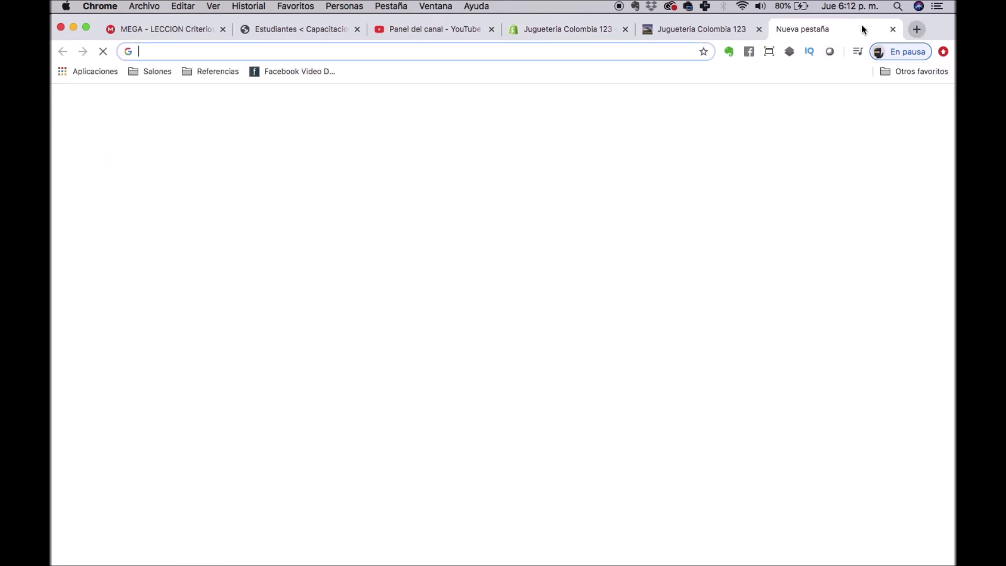
Search 'lorem ipsum' and generate five Lorem Ipsum paragraphs on lipsum.com.
{"action": "type", "text": "lorep"}
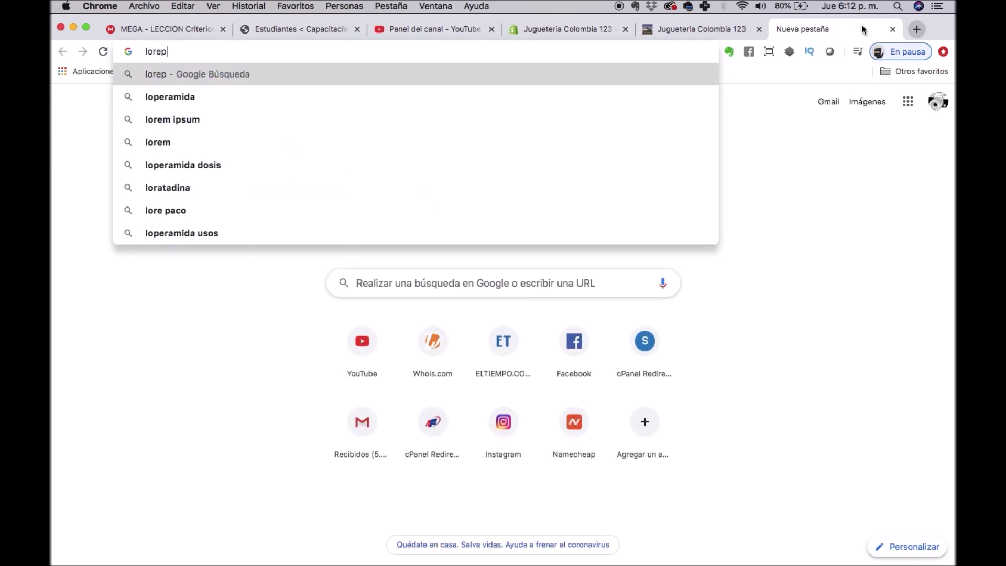
{"action": "key", "text": "Down"}
{"action": "key", "text": "Down"}
{"action": "key", "text": "Return"}
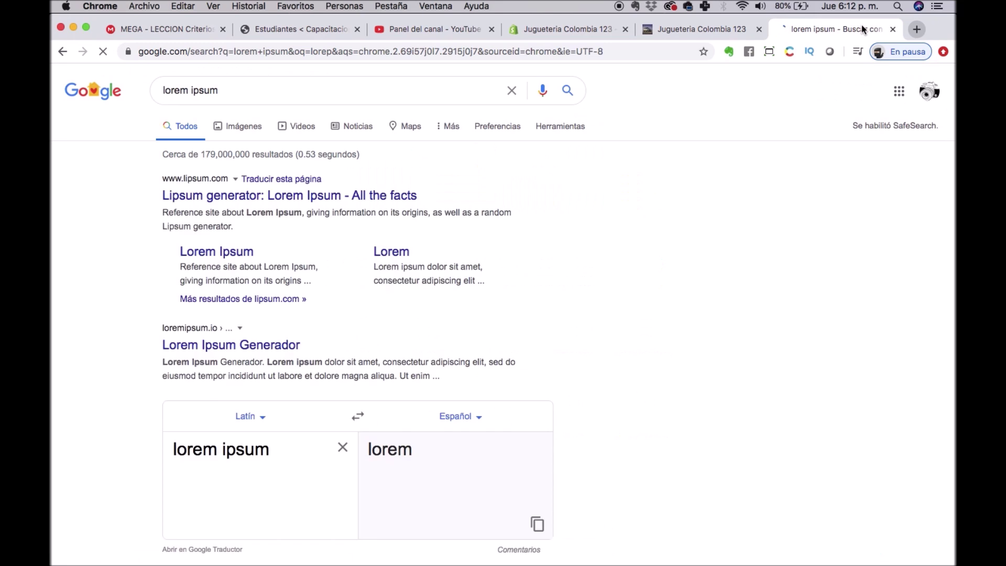
{"action": "left_click", "coordinate": [270, 197]}
{"action": "scroll", "coordinate": [614, 270], "scroll_direction": "down", "scroll_amount": 10}
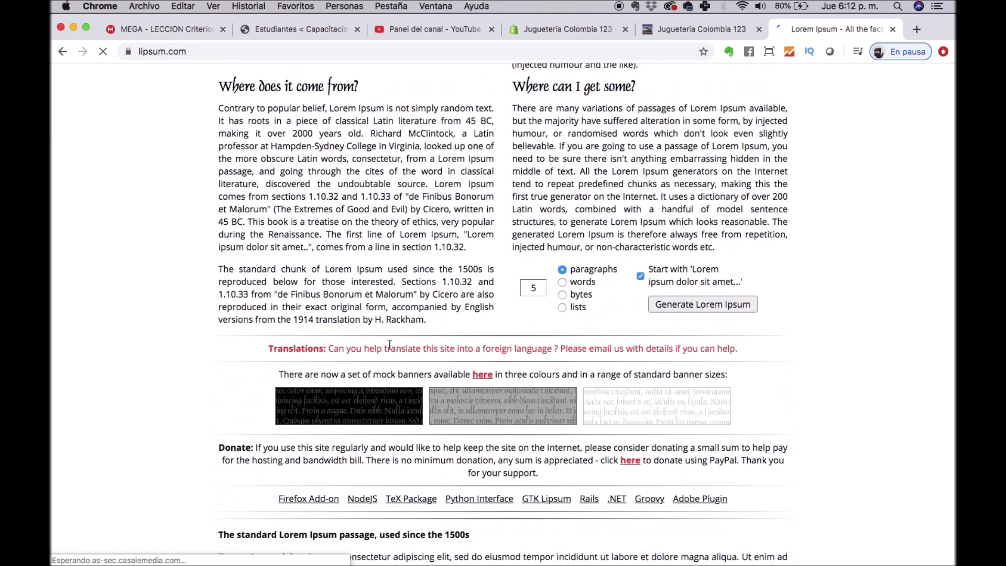
{"action": "left_click", "coordinate": [702, 229]}
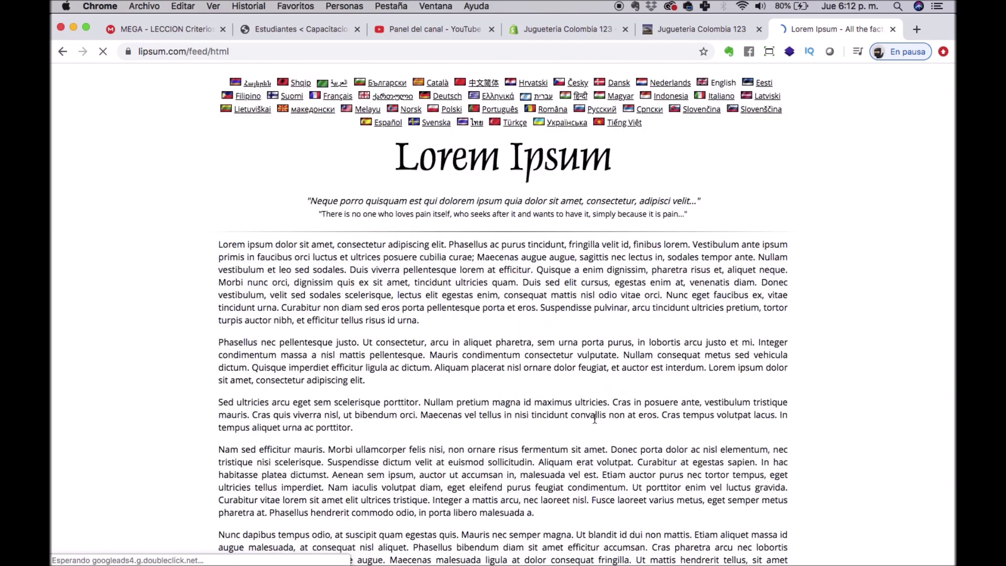
Copy the second generated paragraph and paste it over the Shopify promo description.
{"action": "scroll", "coordinate": [288, 259], "scroll_direction": "down", "scroll_amount": 3}
{"action": "left_click_drag", "start_coordinate": [219, 222], "coordinate": [365, 261]}
{"action": "key", "text": "super+c"}
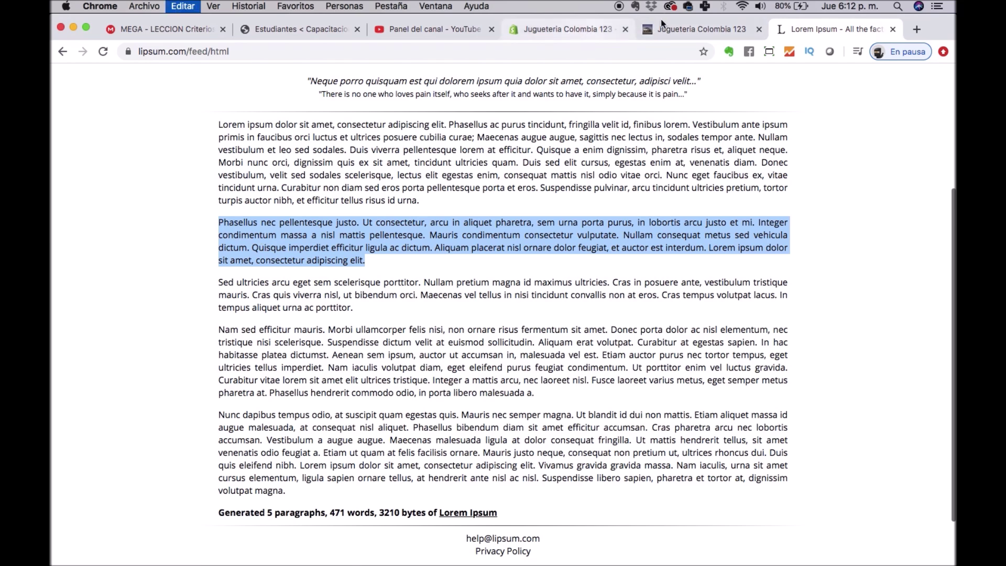
{"action": "left_click", "coordinate": [568, 29]}
{"action": "key", "text": "super+v"}
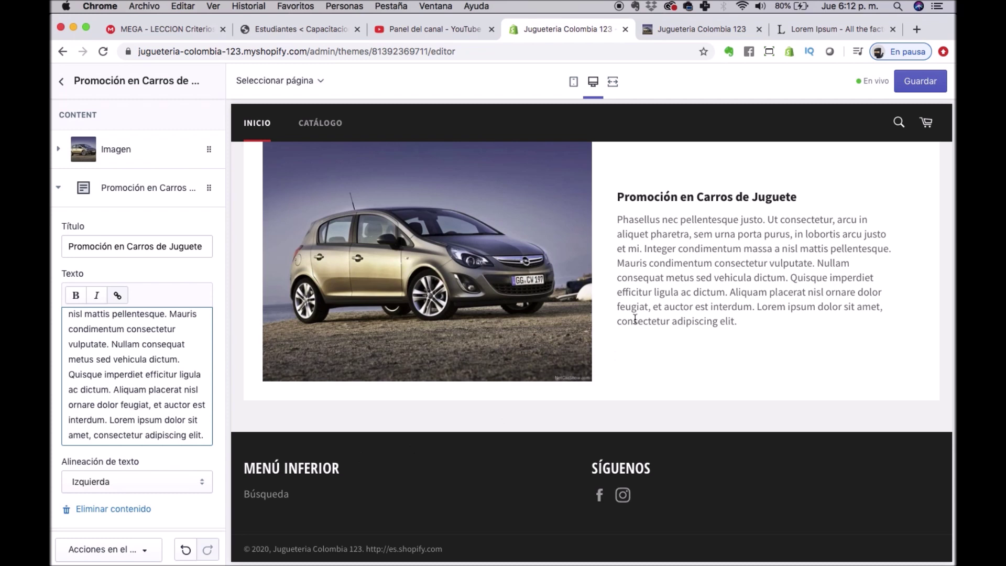
Keep text alignment at Izquierda and make 'Nullam consequat' bold in the promo description.
{"action": "scroll", "coordinate": [107, 400], "scroll_direction": "down", "scroll_amount": 3}
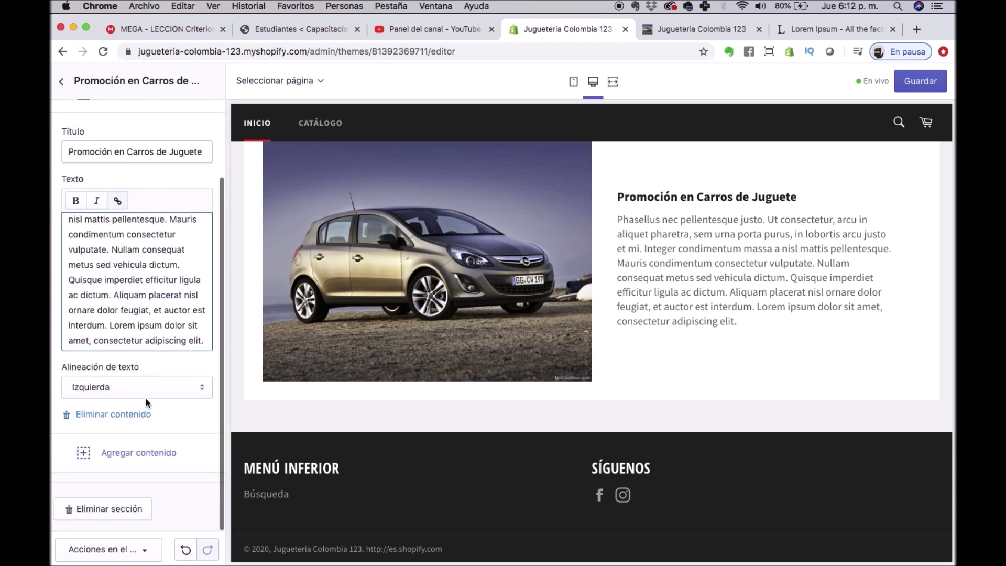
{"action": "left_click", "coordinate": [144, 399]}
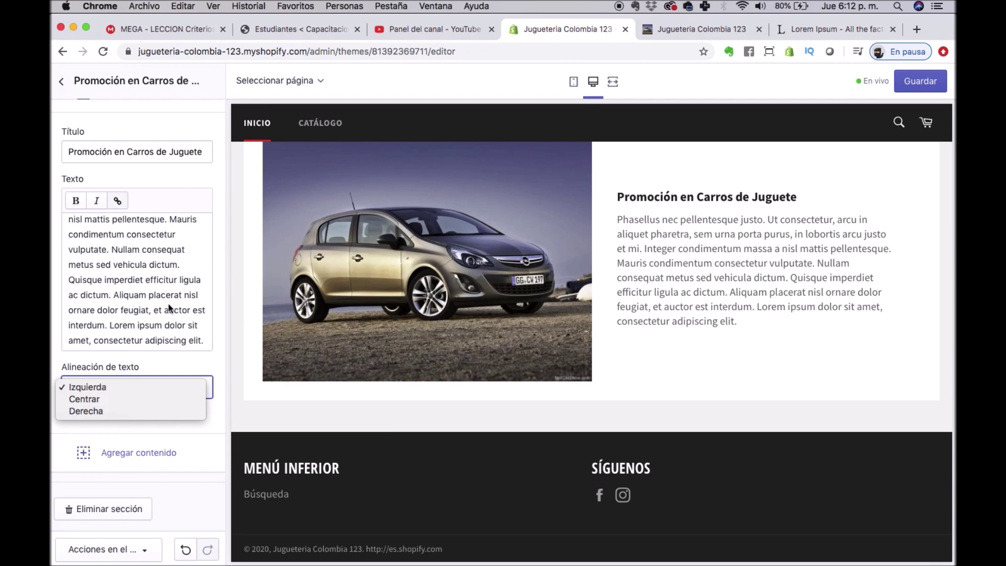
{"action": "left_click", "coordinate": [105, 246]}
{"action": "left_click_drag", "start_coordinate": [112, 246], "coordinate": [186, 248]}
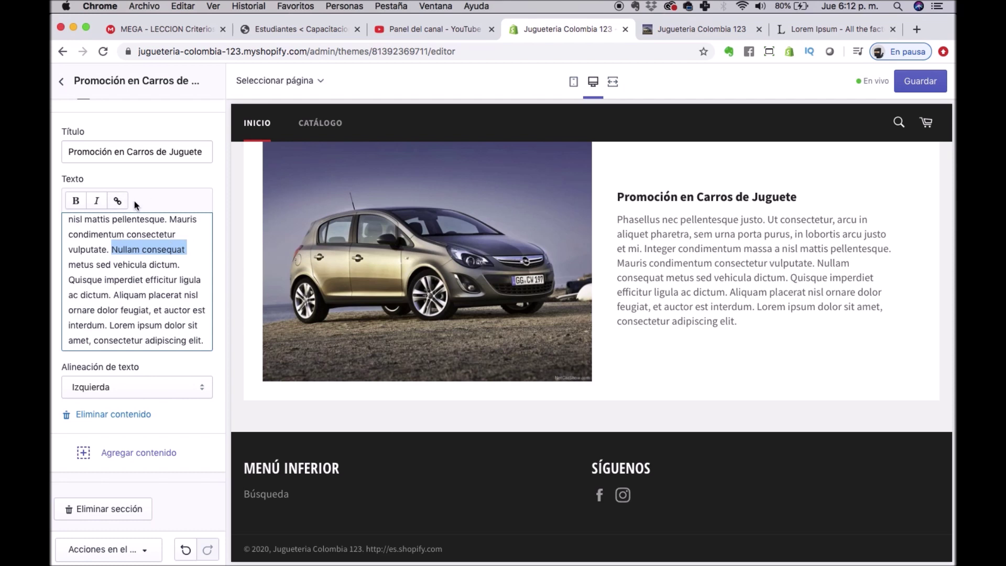
{"action": "left_click", "coordinate": [75, 201]}
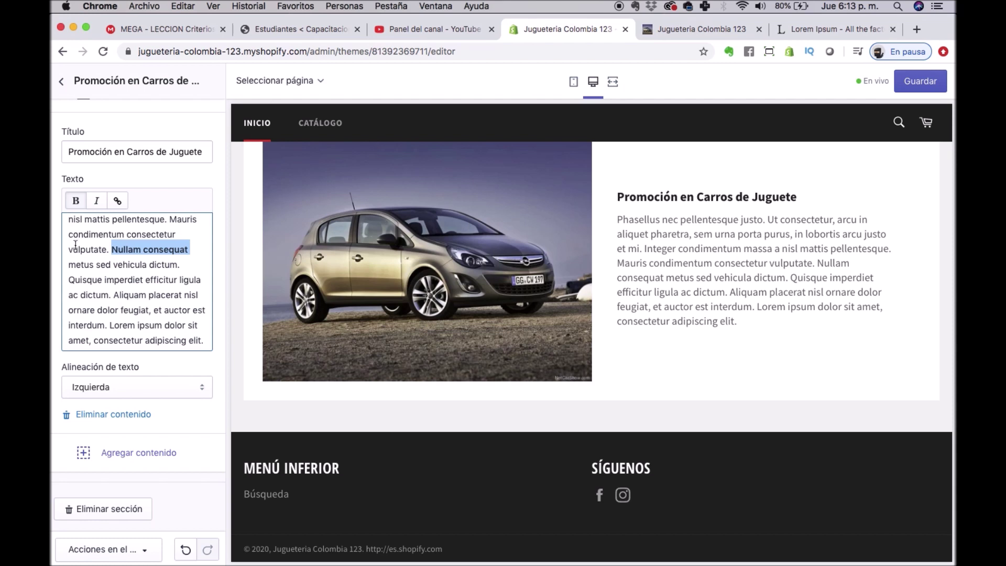
{"action": "left_click", "coordinate": [103, 310]}
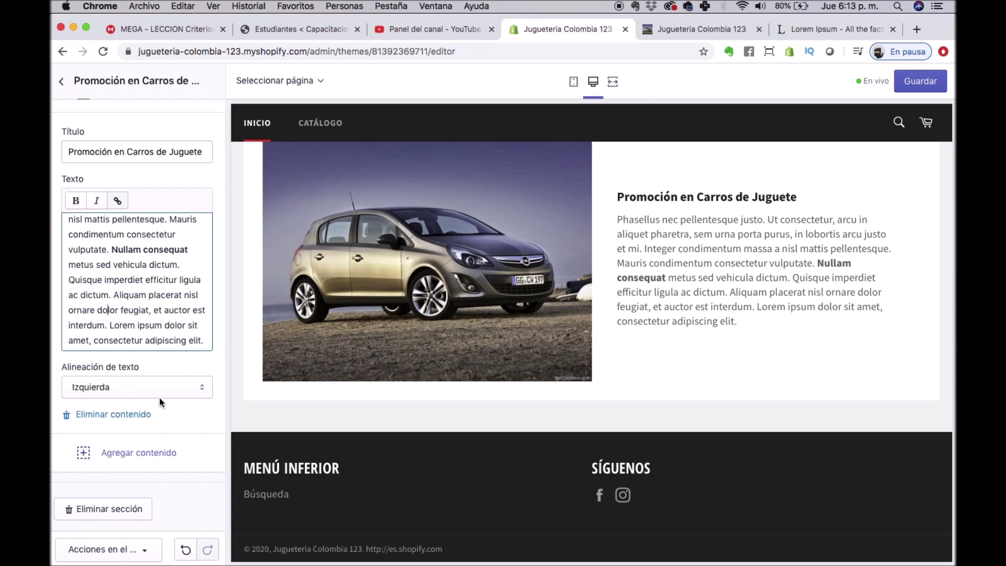
{"action": "scroll", "coordinate": [189, 489], "scroll_direction": "up", "scroll_amount": 3}
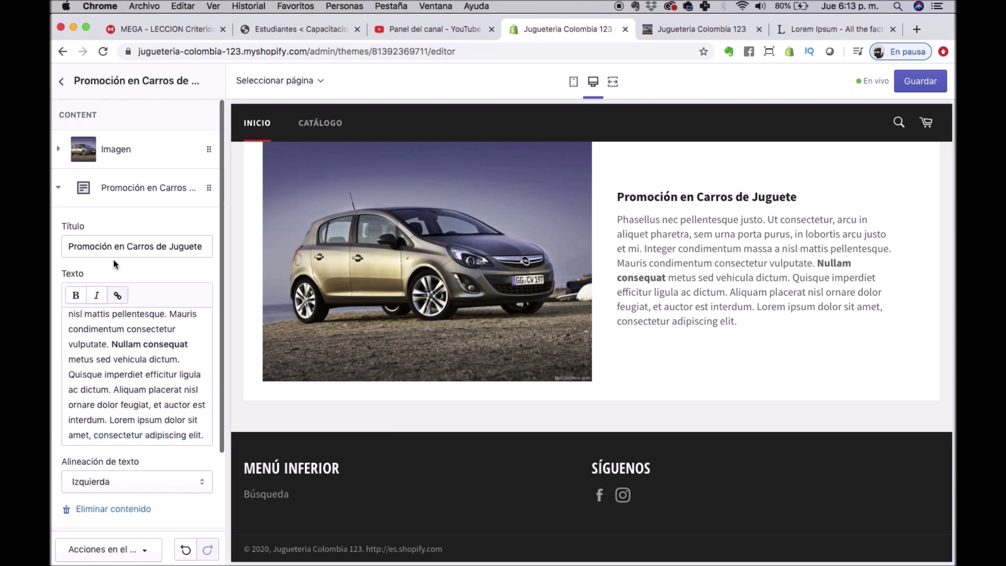
{"action": "left_click", "coordinate": [59, 188]}
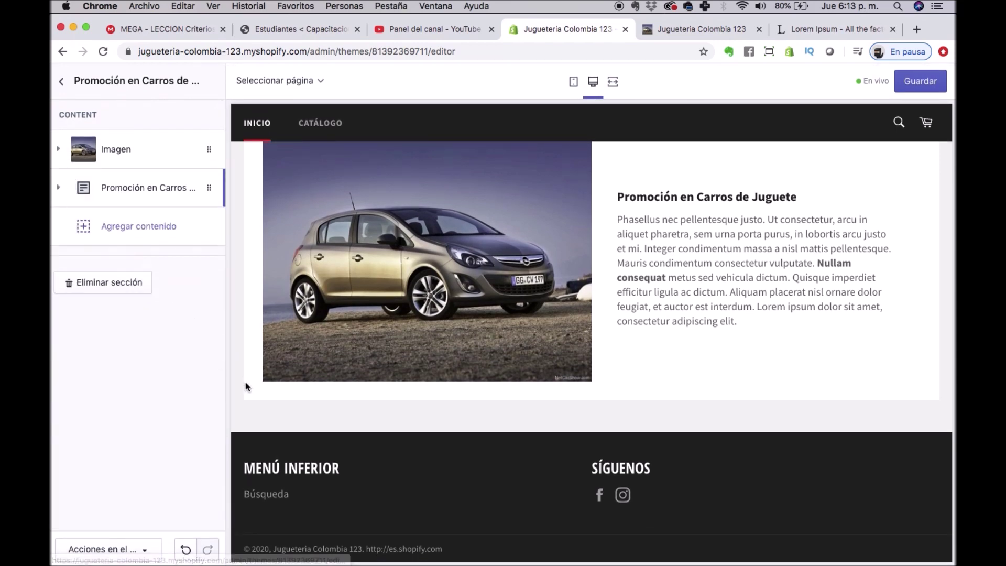
Save the theme, then drag the car promo section above Página de inicio.
{"action": "left_click", "coordinate": [919, 83]}
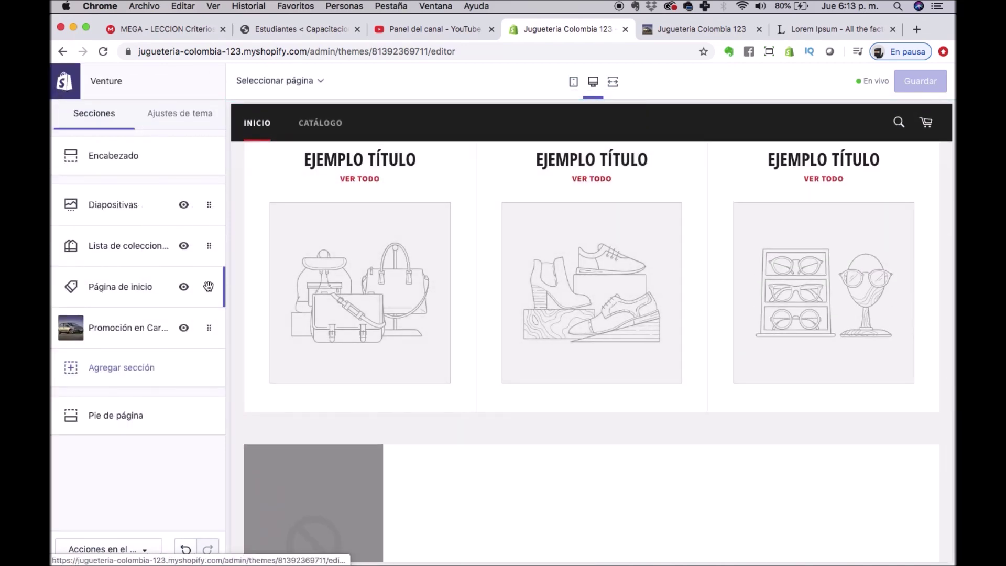
{"action": "scroll", "coordinate": [370, 317], "scroll_direction": "up", "scroll_amount": 10}
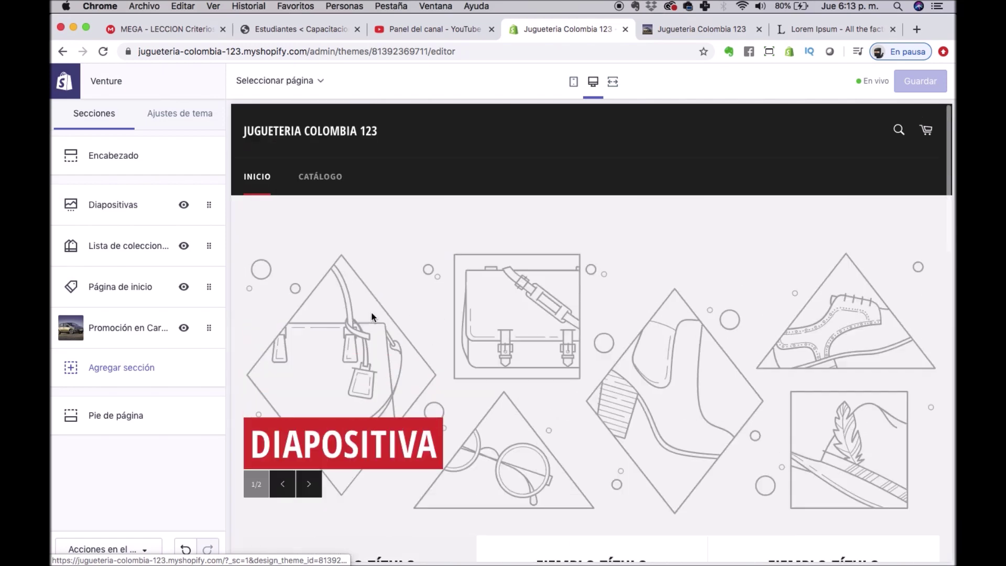
{"action": "mouse_move", "coordinate": [105, 331]}
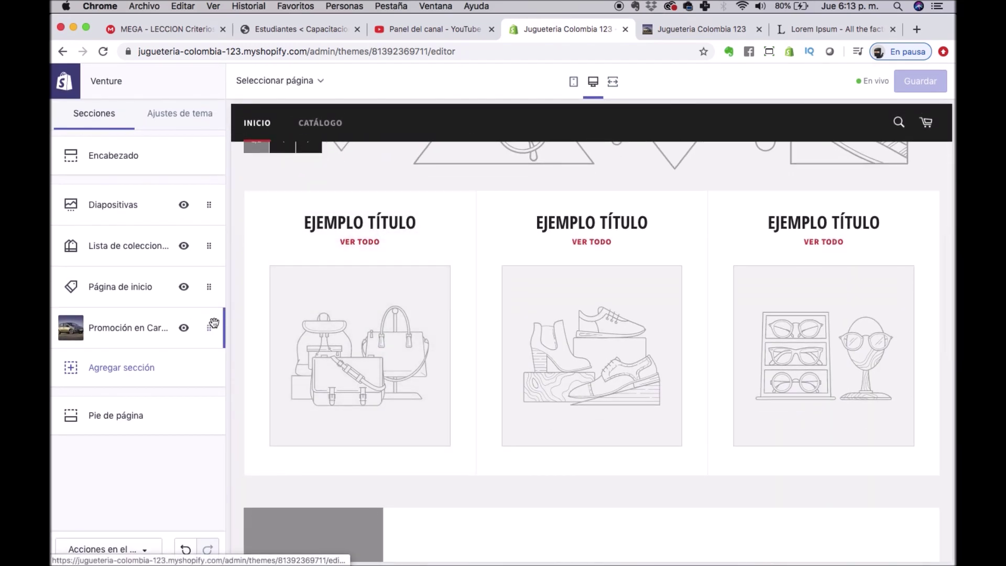
{"action": "left_click_drag", "start_coordinate": [211, 326], "coordinate": [200, 291]}
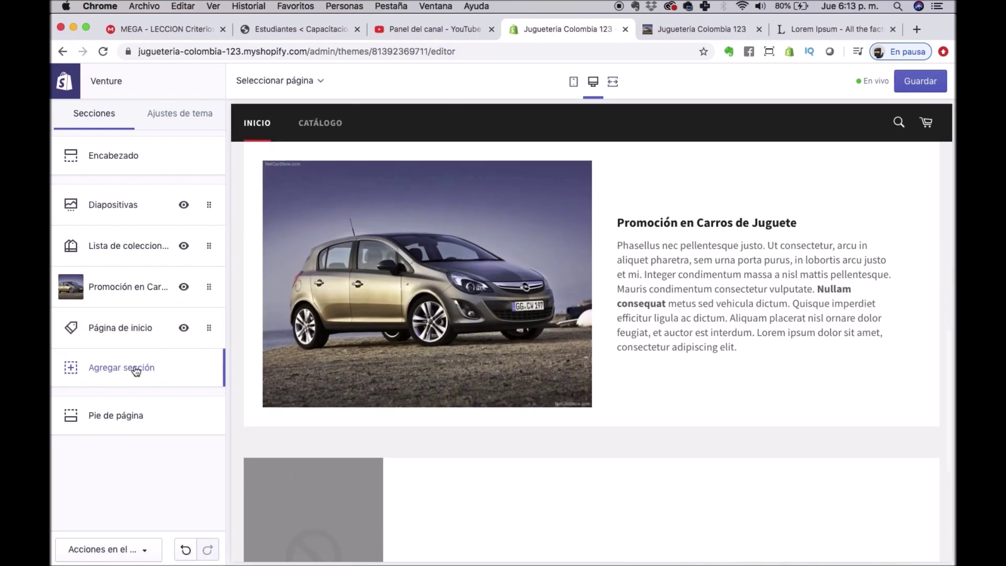
{"action": "left_click", "coordinate": [110, 368]}
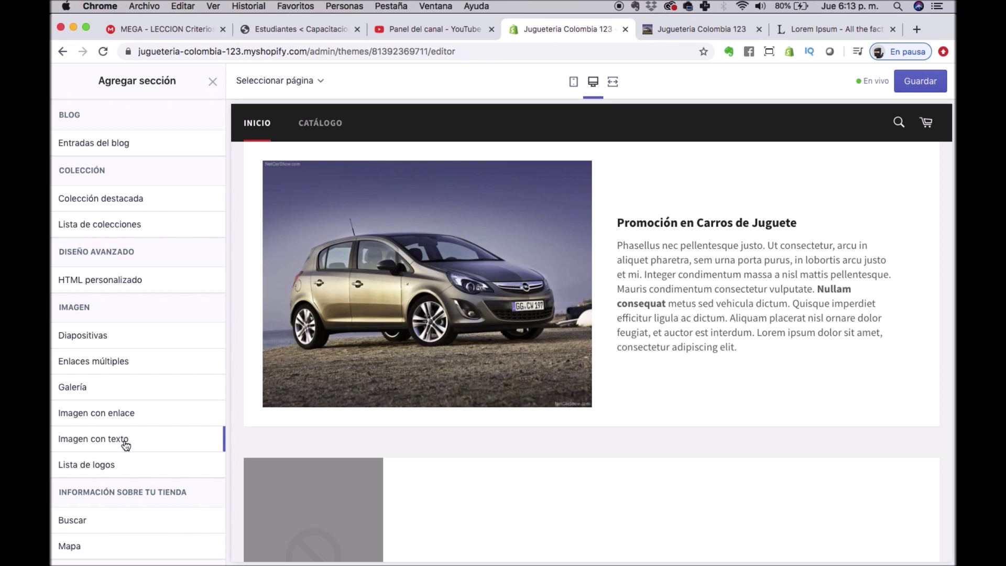
{"action": "scroll", "coordinate": [105, 414], "scroll_direction": "down", "scroll_amount": 1}
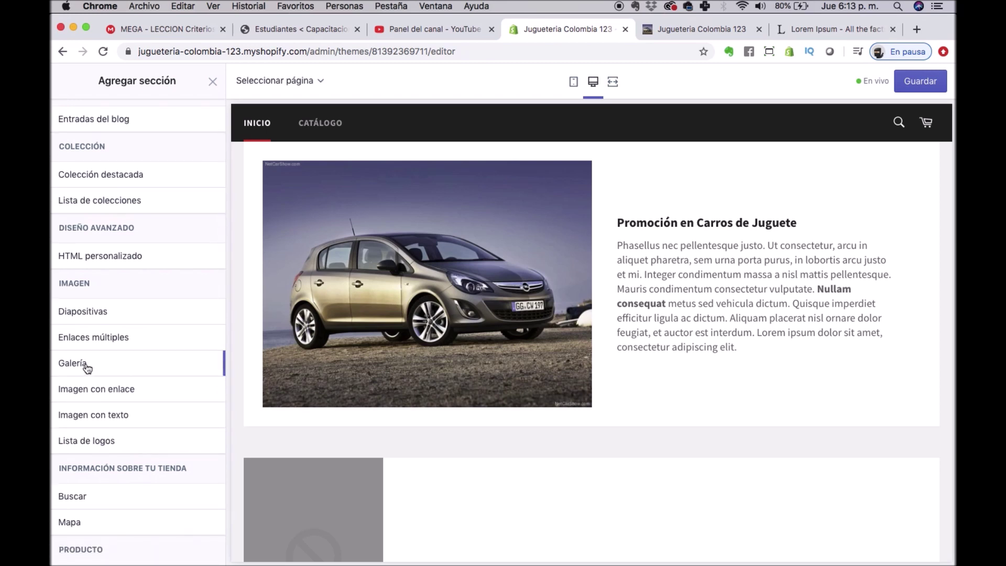
{"action": "scroll", "coordinate": [128, 398], "scroll_direction": "up", "scroll_amount": 1}
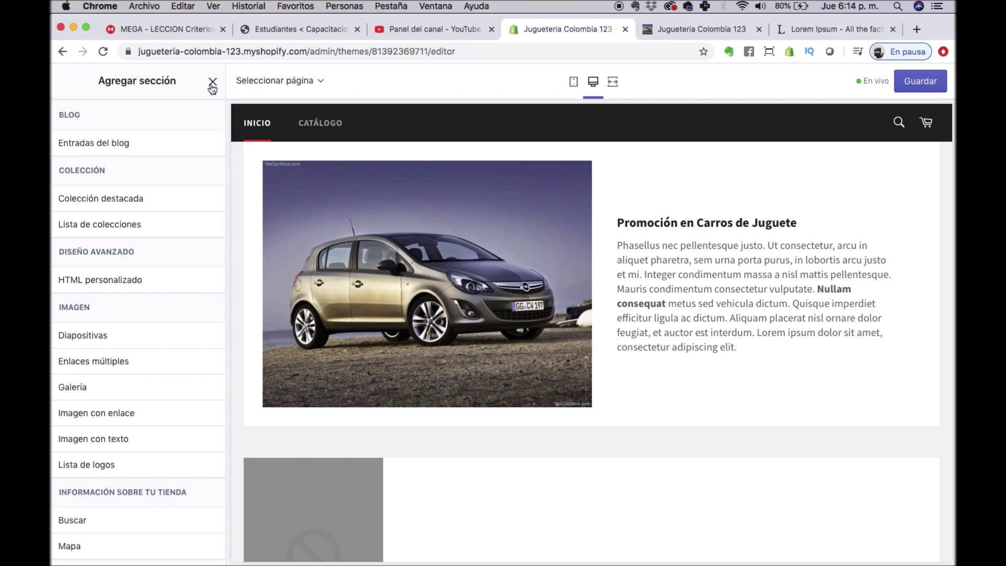
{"action": "left_click", "coordinate": [212, 84]}
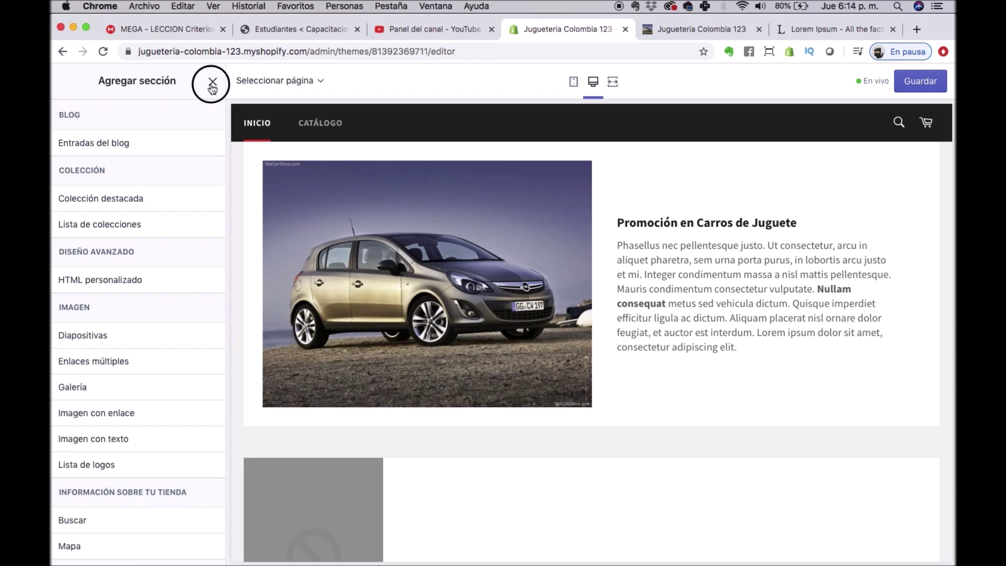
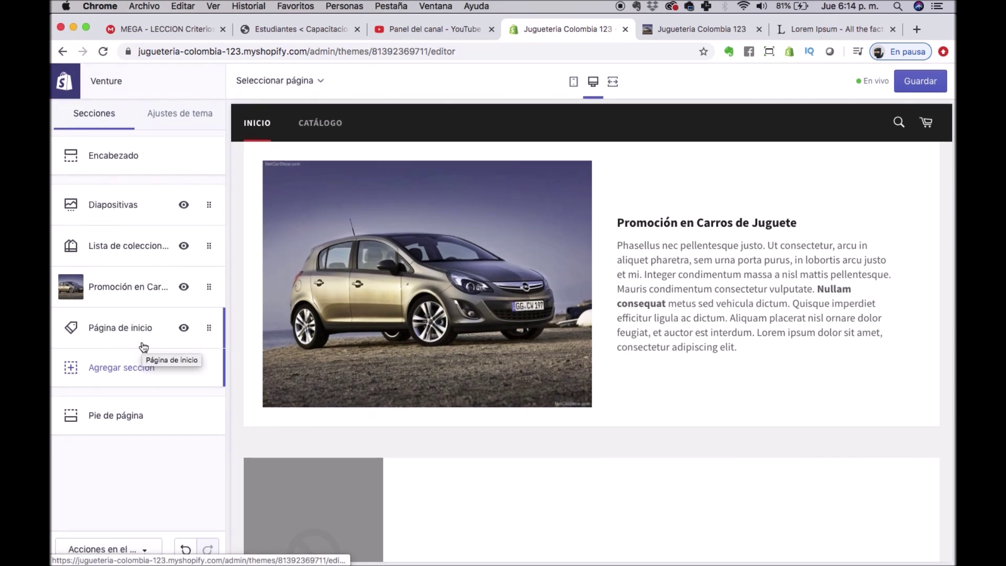
Save the theme edits and return to the Temas page, where Venture is current.
{"action": "left_click", "coordinate": [920, 80]}
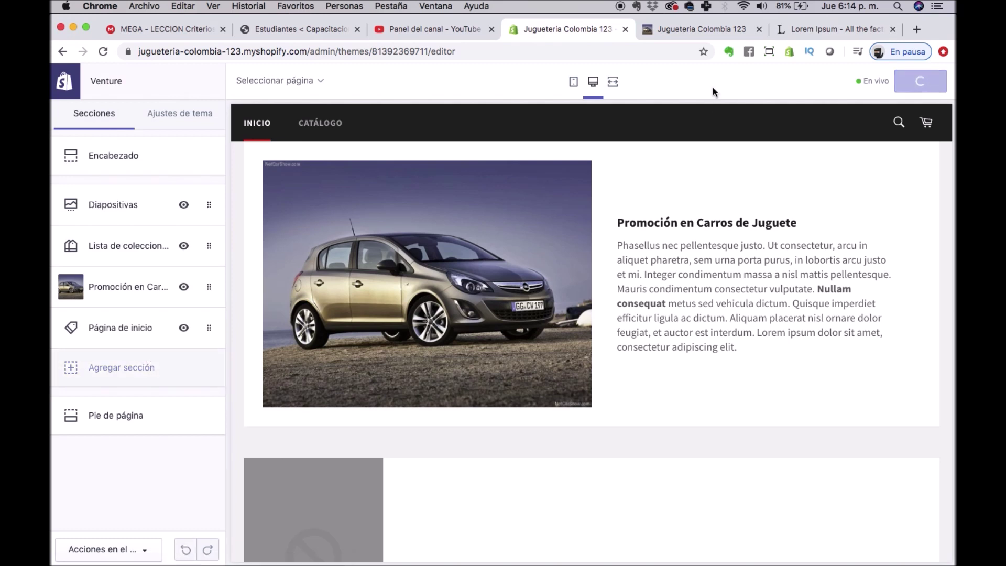
{"action": "left_click", "coordinate": [61, 98]}
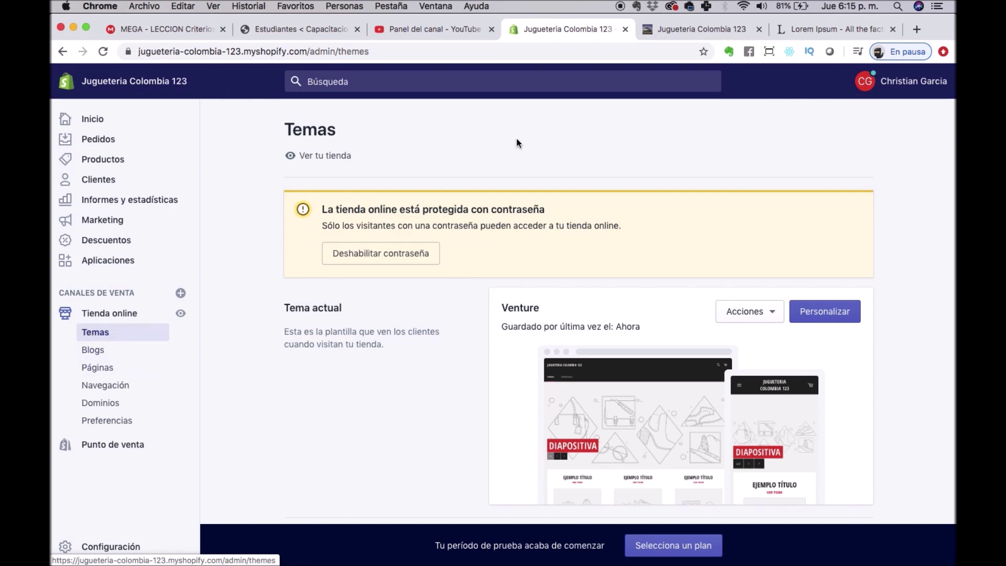
Reload the storefront preview, then reopen the Venture theme editor via Personalizar.
{"action": "left_click", "coordinate": [818, 30]}
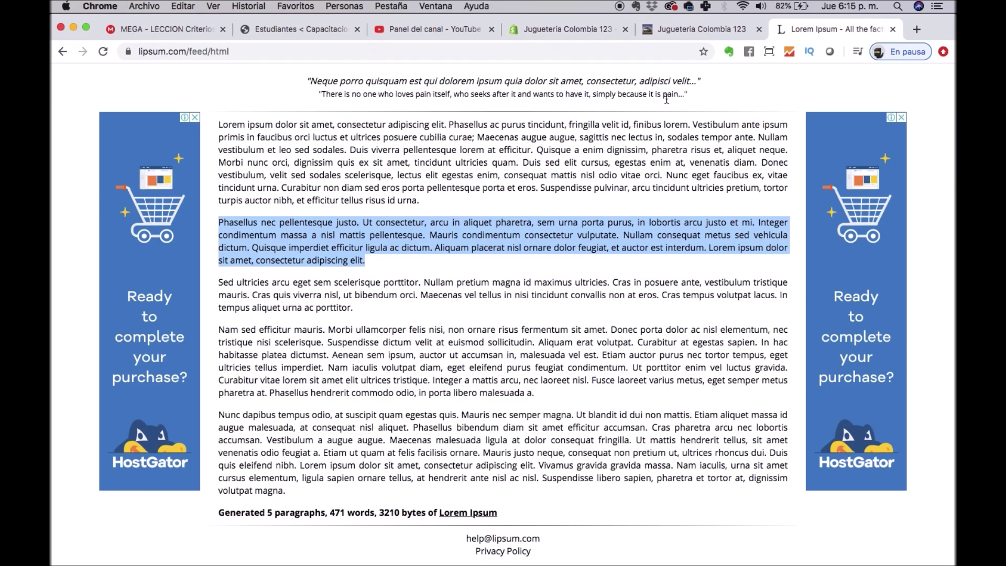
{"action": "left_click", "coordinate": [702, 30]}
{"action": "left_click", "coordinate": [104, 51]}
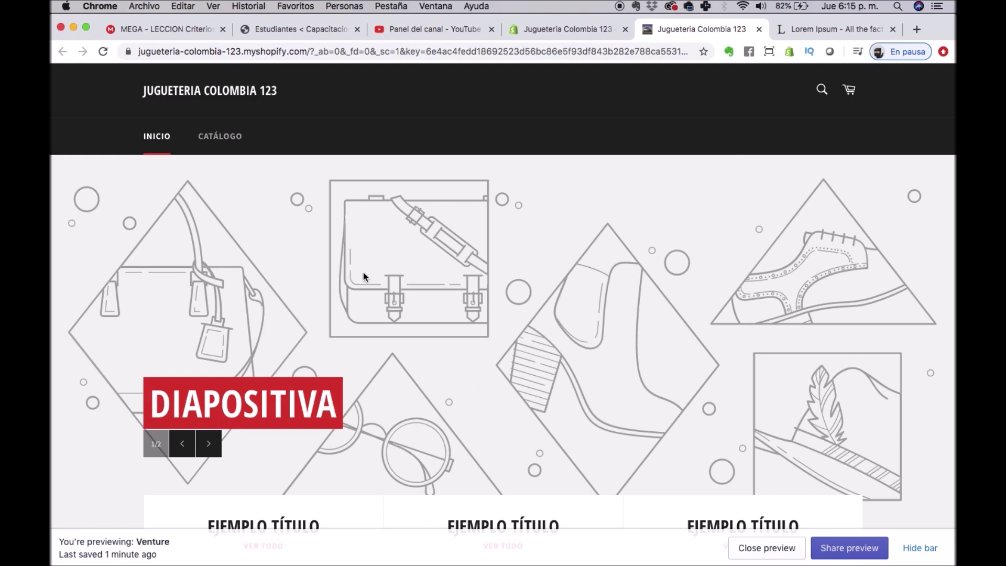
{"action": "scroll", "coordinate": [364, 265], "scroll_direction": "down", "scroll_amount": 10}
{"action": "scroll", "coordinate": [480, 365], "scroll_direction": "up", "scroll_amount": 1}
{"action": "left_click", "coordinate": [545, 30]}
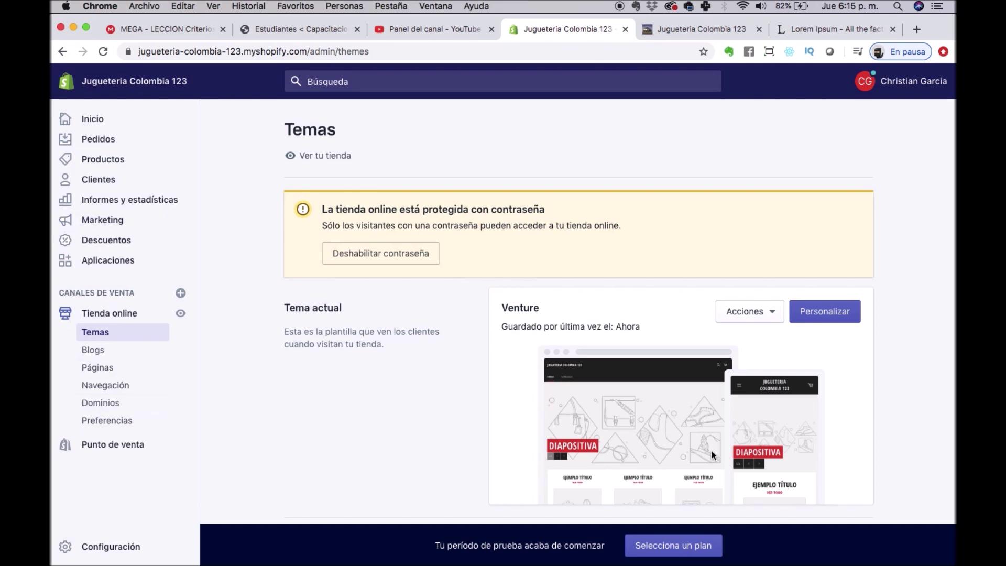
{"action": "left_click", "coordinate": [825, 310]}
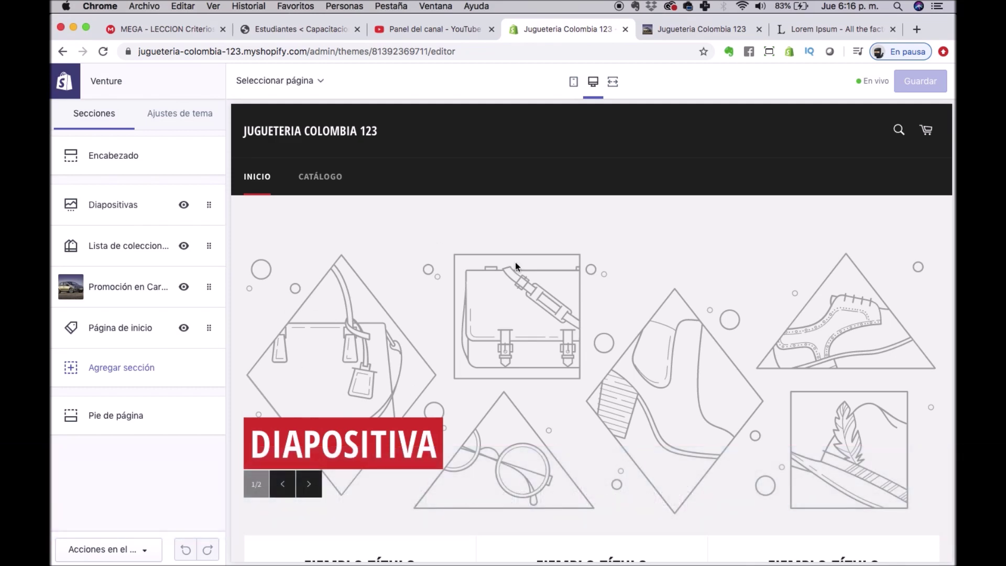
Try Grande as the Diapositivas slide height, then set it back to Pequeño.
{"action": "left_click_drag", "start_coordinate": [101, 206], "coordinate": [98, 216]}
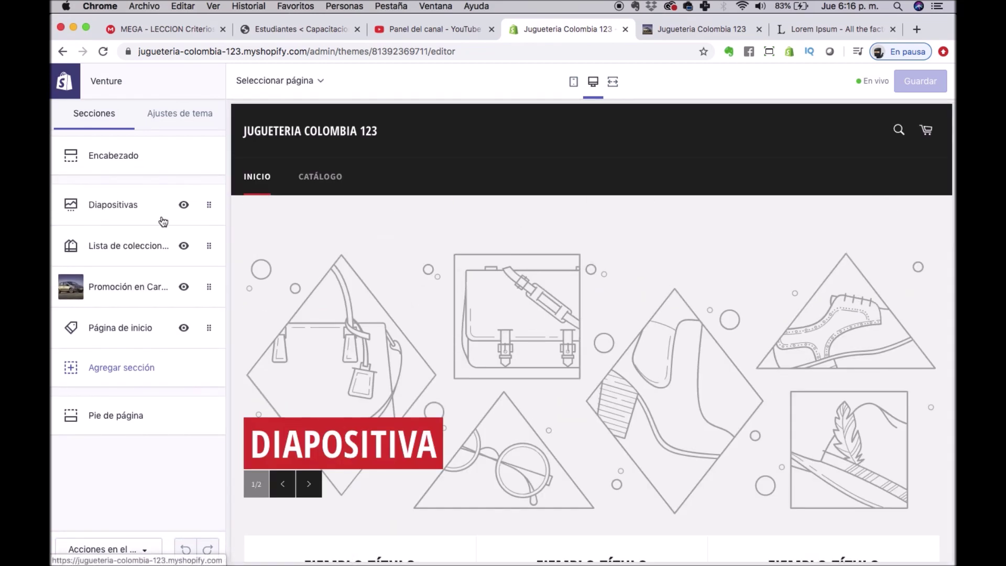
{"action": "left_click", "coordinate": [209, 206]}
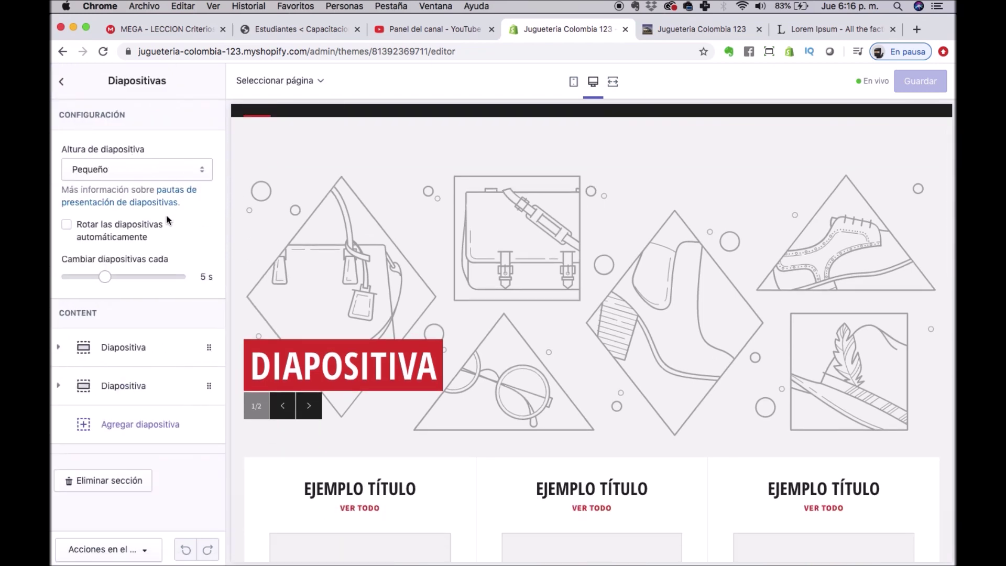
{"action": "left_click", "coordinate": [120, 177]}
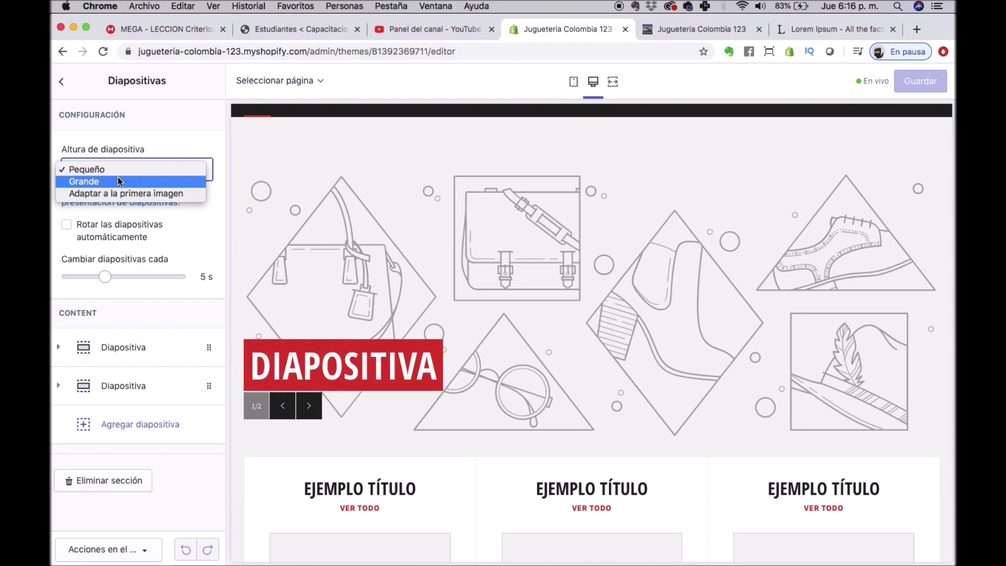
{"action": "left_click", "coordinate": [115, 180]}
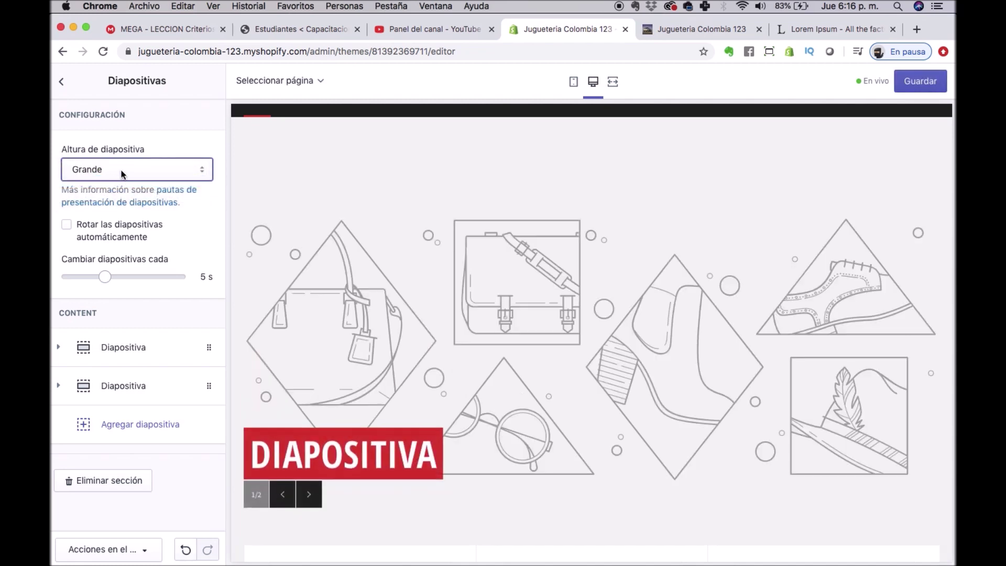
{"action": "left_click", "coordinate": [121, 175]}
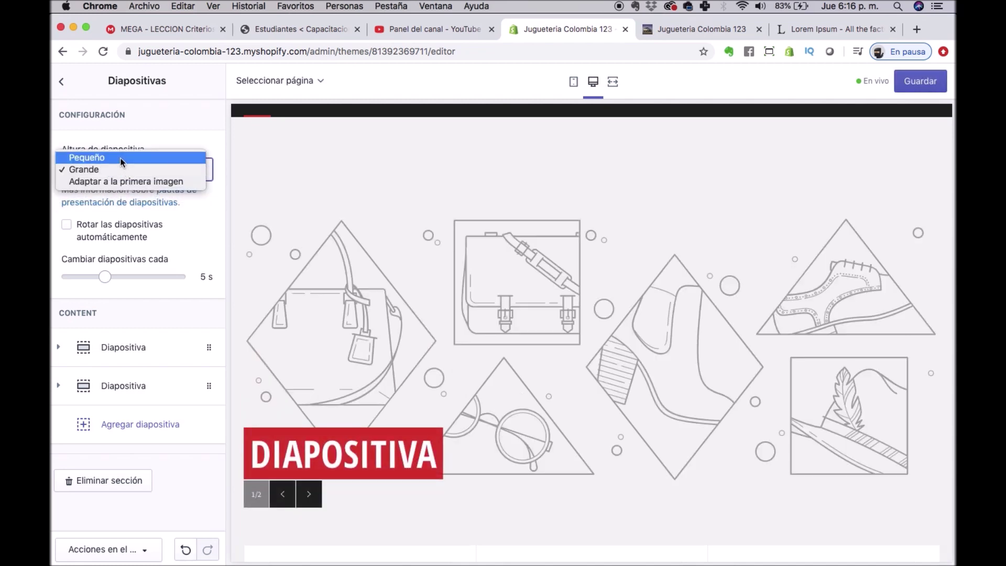
{"action": "left_click", "coordinate": [120, 159]}
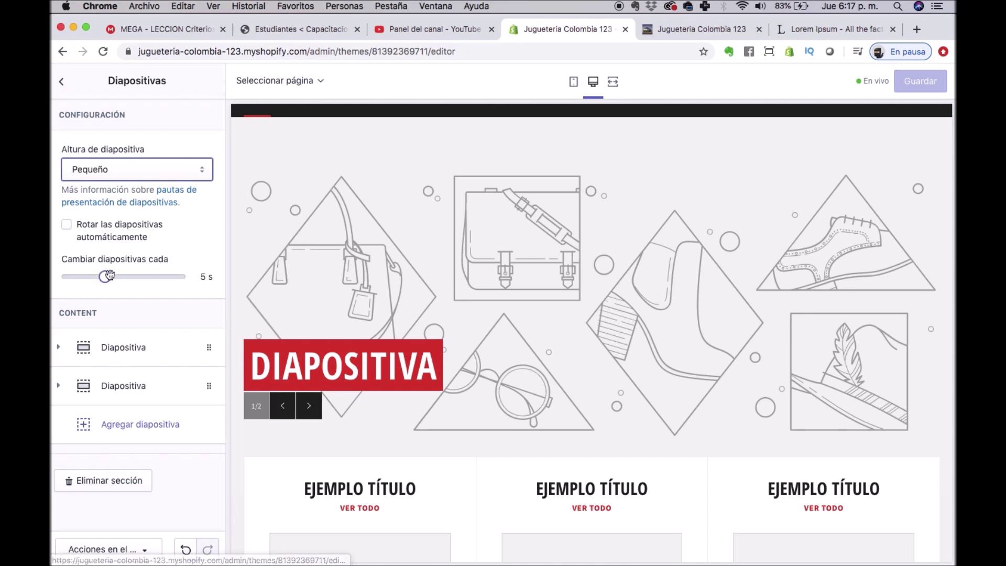
Turn on automatic slide rotation every 5 s for the slideshow.
{"action": "left_click", "coordinate": [70, 228]}
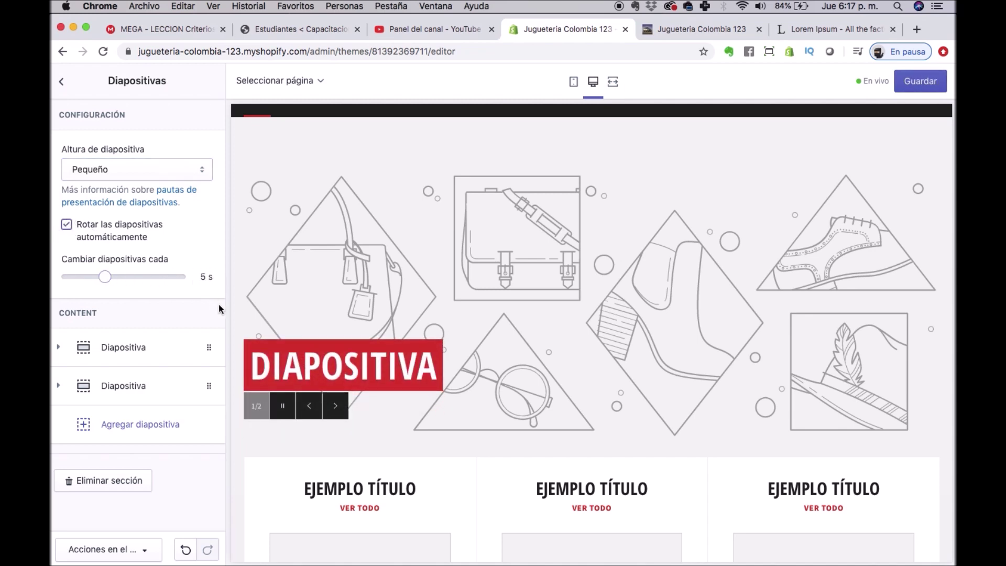
{"action": "left_click", "coordinate": [340, 364]}
{"action": "left_click", "coordinate": [57, 347]}
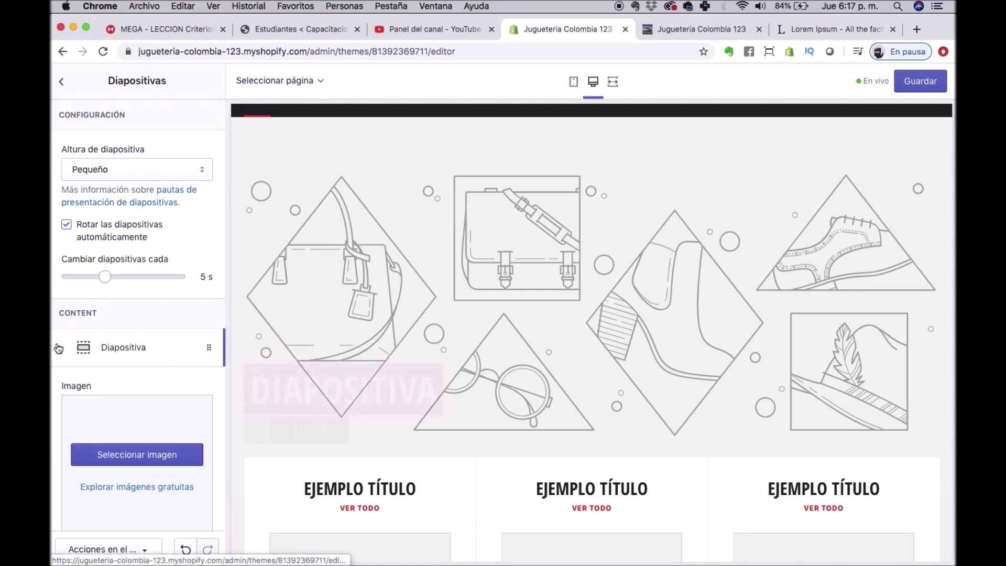
Expand the first slide's settings after briefly opening and closing the second slide.
{"action": "scroll", "coordinate": [168, 448], "scroll_direction": "down", "scroll_amount": 4}
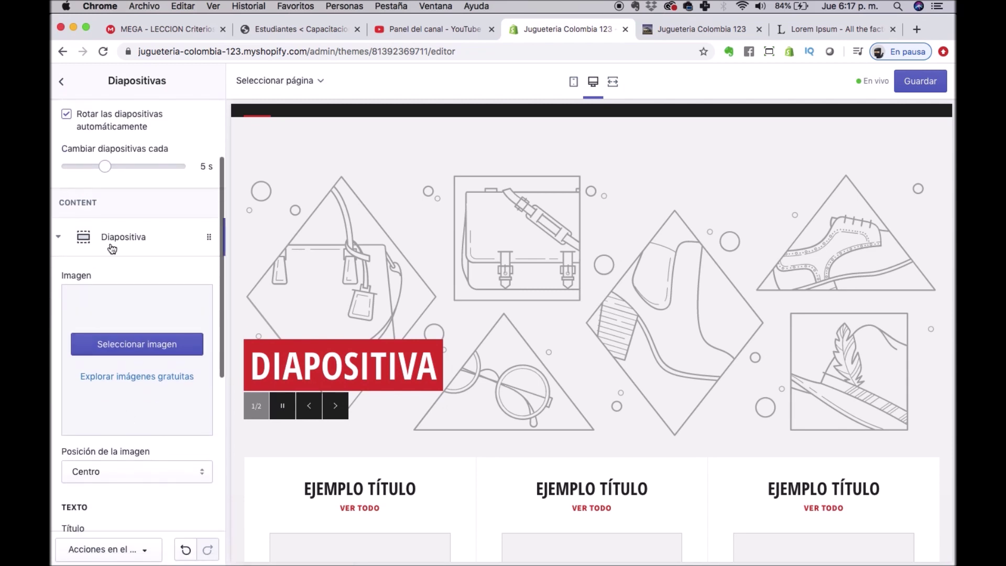
{"action": "left_click", "coordinate": [59, 237]}
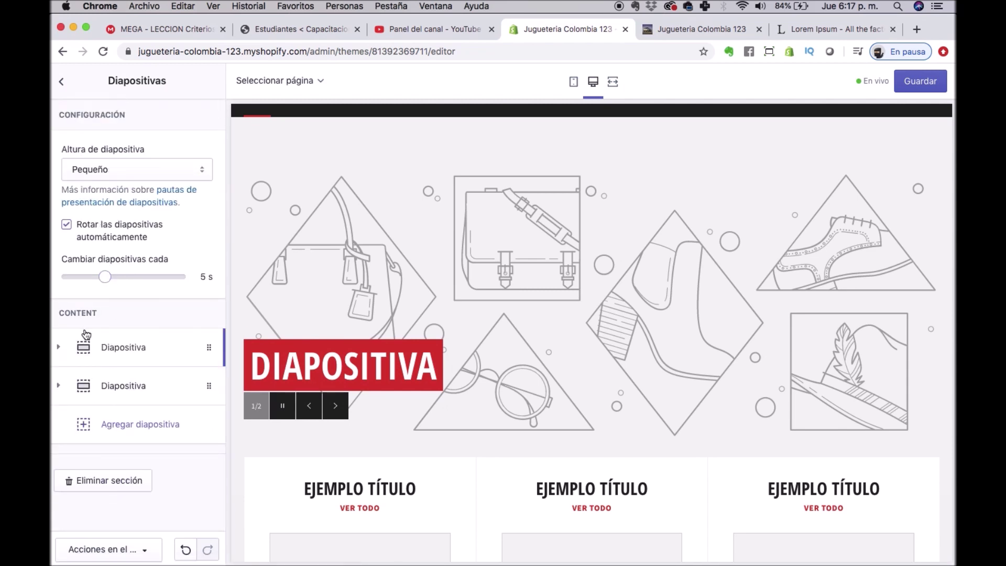
{"action": "left_click", "coordinate": [209, 383]}
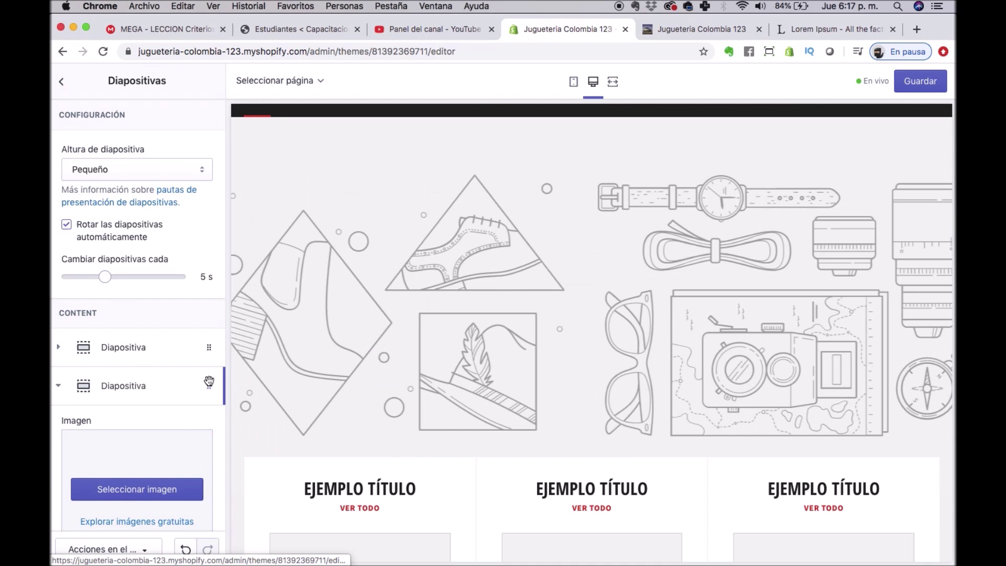
{"action": "left_click", "coordinate": [209, 382]}
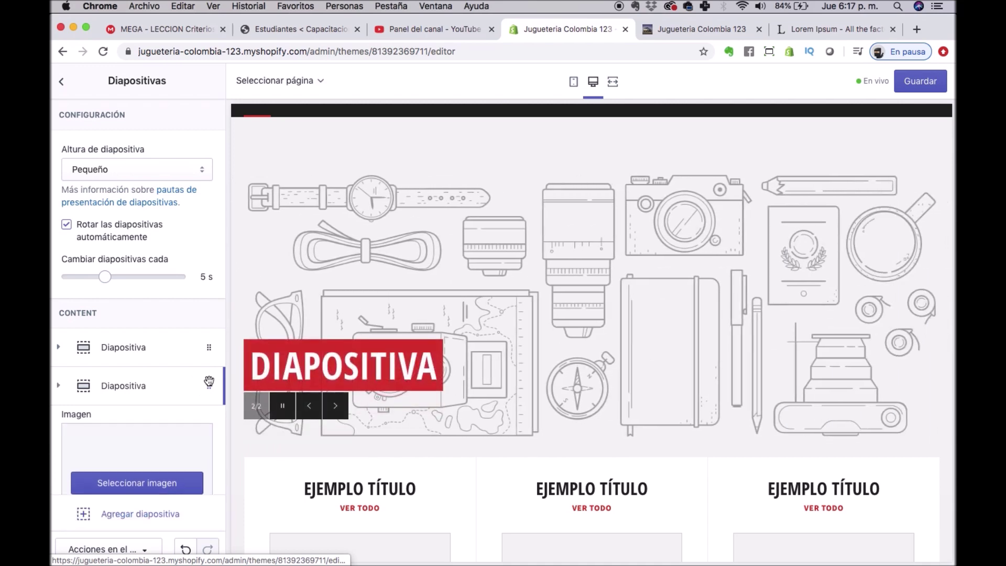
{"action": "left_click", "coordinate": [57, 352]}
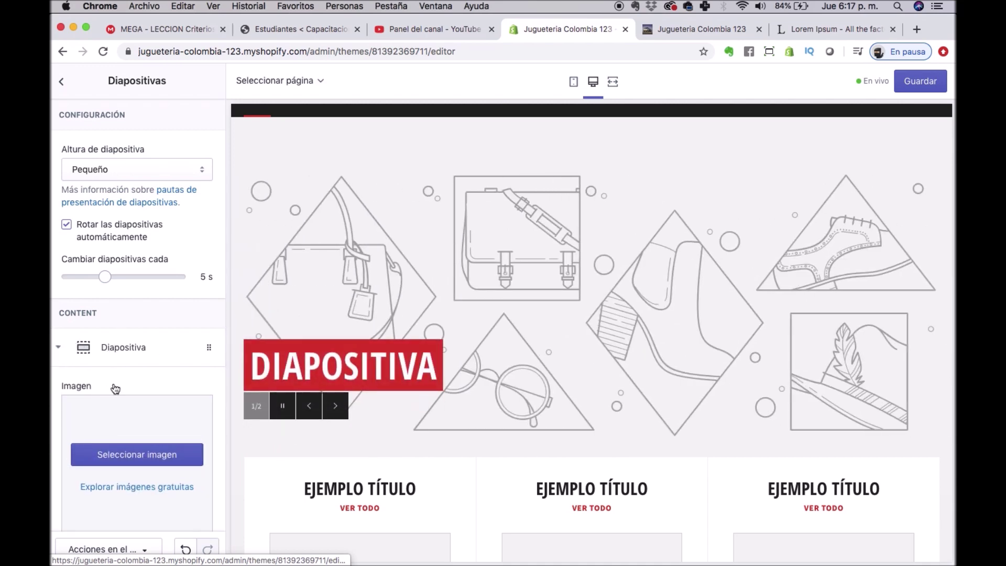
{"action": "scroll", "coordinate": [113, 390], "scroll_direction": "down", "scroll_amount": 3}
{"action": "scroll", "coordinate": [157, 294], "scroll_direction": "down", "scroll_amount": 1}
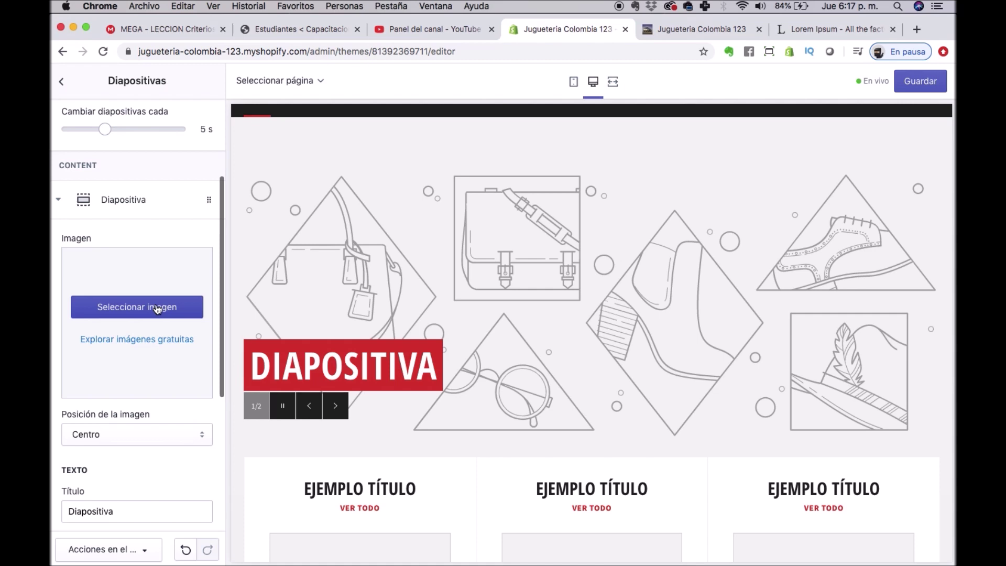
Set the first slide's image to the free yellow sports car photo from a 'car' search.
{"action": "left_click", "coordinate": [157, 308]}
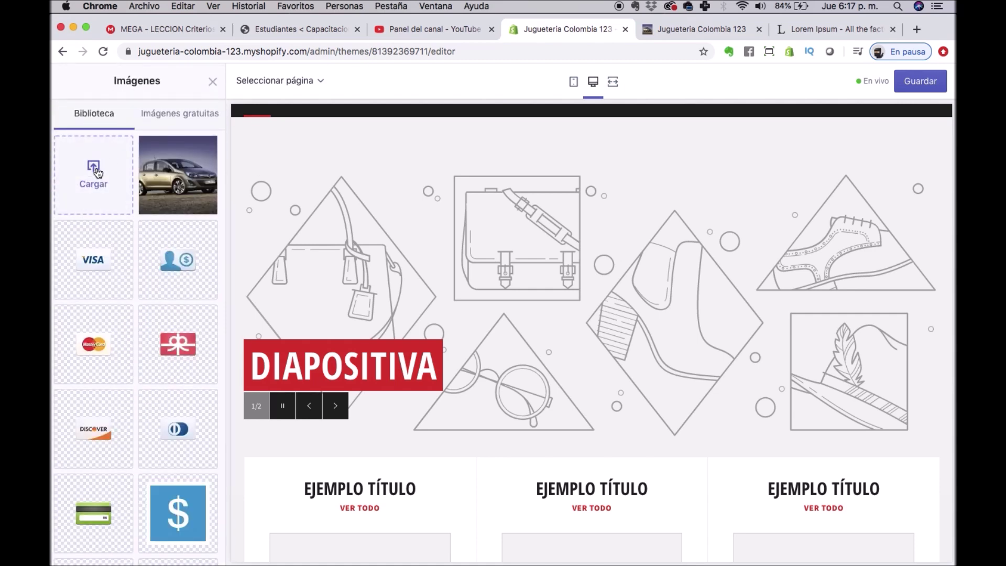
{"action": "left_click", "coordinate": [173, 114]}
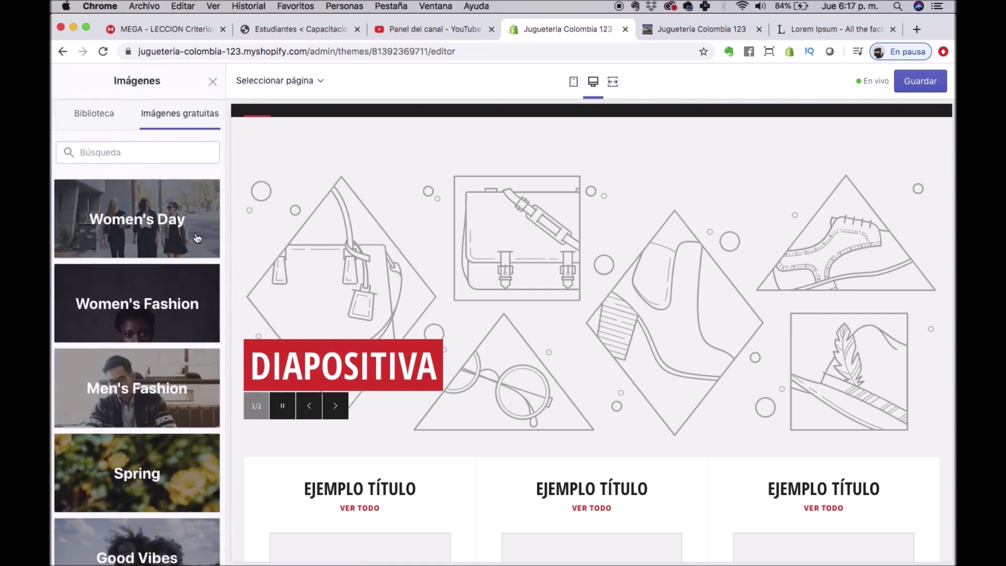
{"action": "scroll", "coordinate": [191, 304], "scroll_direction": "down", "scroll_amount": 8}
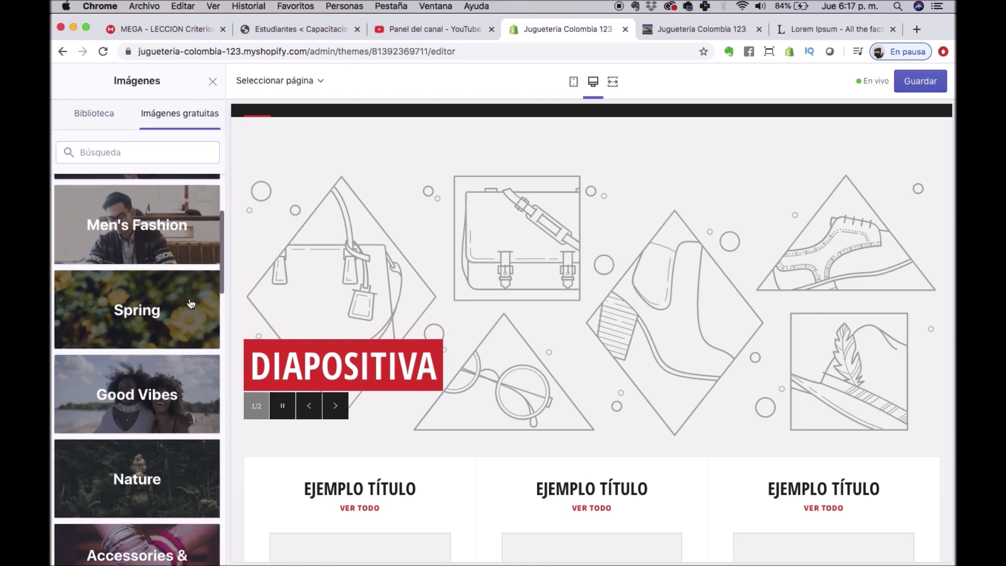
{"action": "scroll", "coordinate": [191, 304], "scroll_direction": "up", "scroll_amount": 8}
{"action": "left_click", "coordinate": [143, 153]}
{"action": "type", "text": "car"}
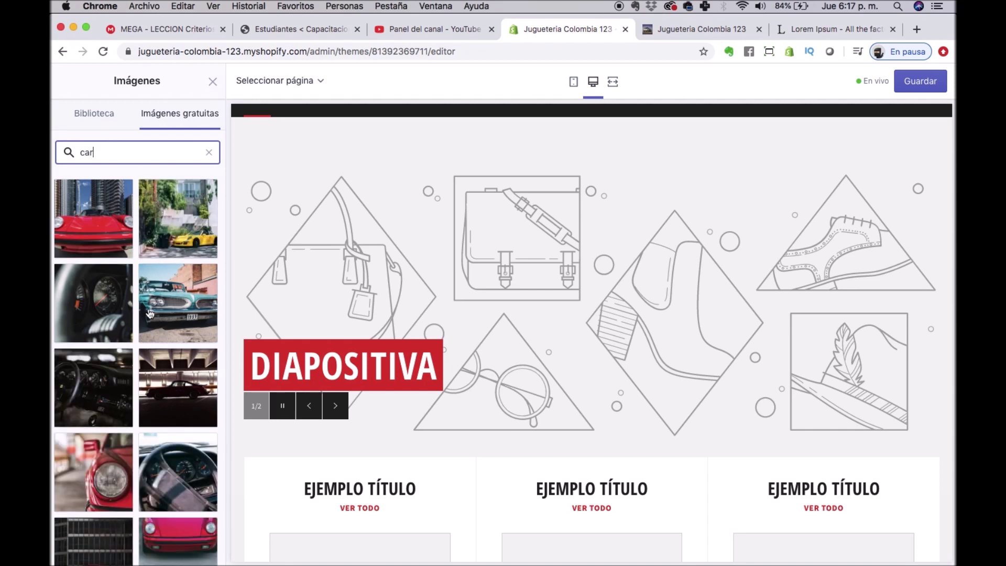
{"action": "left_click", "coordinate": [177, 218]}
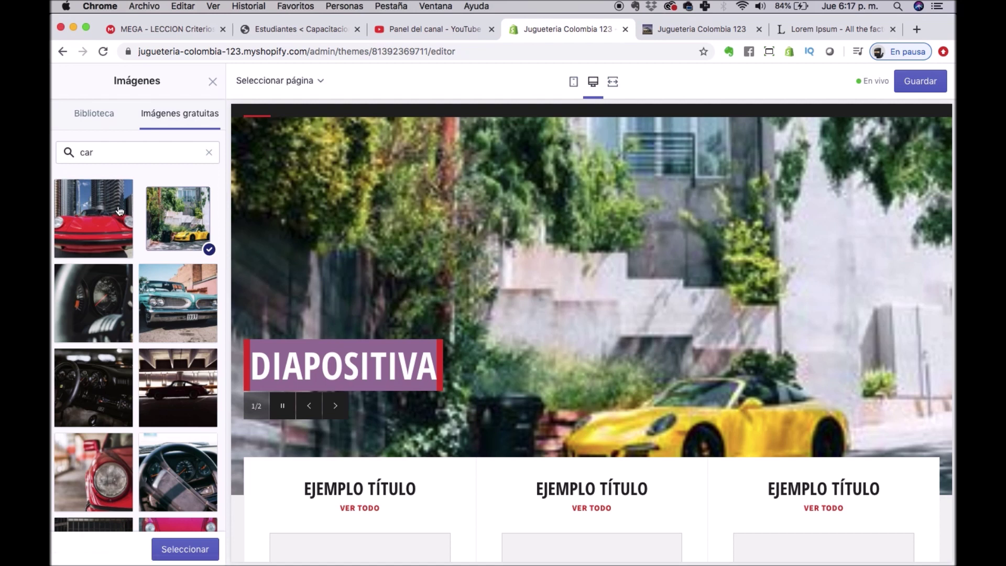
{"action": "left_click", "coordinate": [209, 152]}
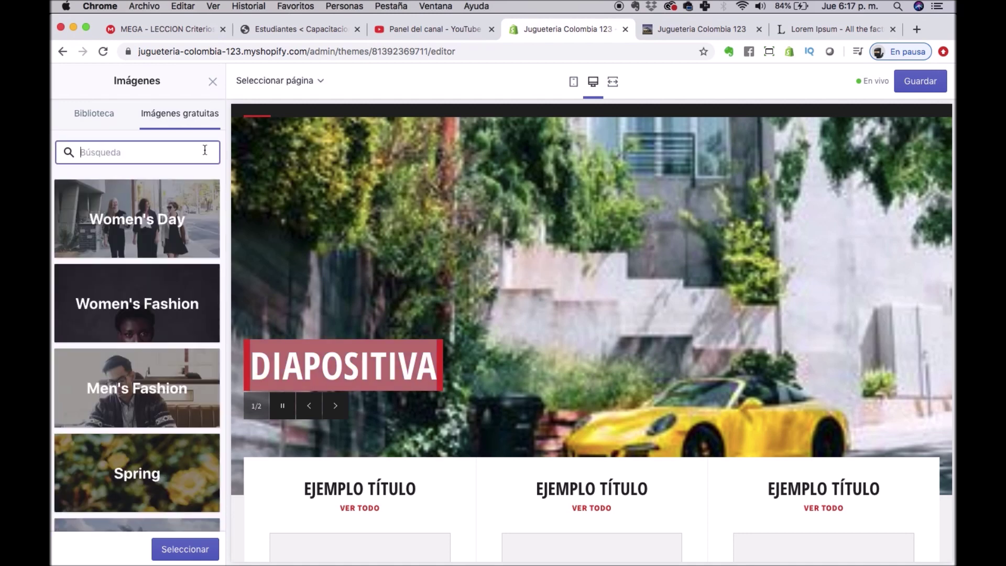
Replace the first slide's image with the Women's Day photo of a curly-haired woman on yellow.
{"action": "left_click", "coordinate": [168, 210]}
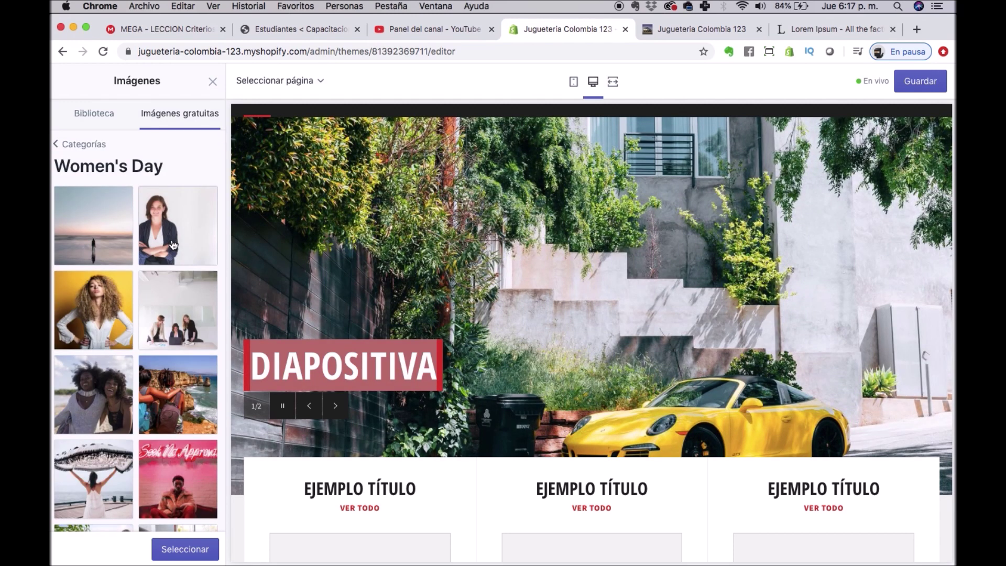
{"action": "left_click", "coordinate": [94, 291]}
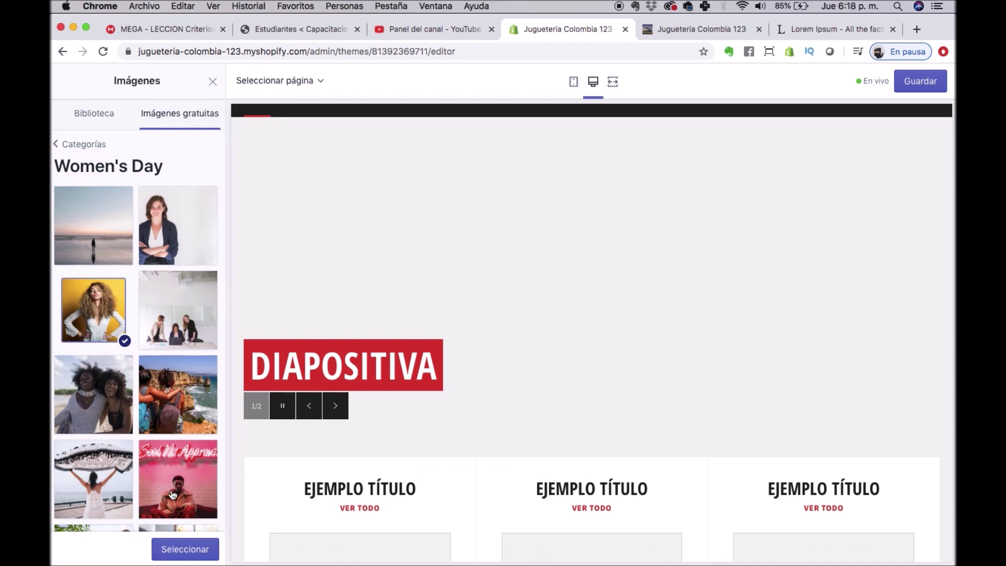
{"action": "left_click", "coordinate": [188, 554]}
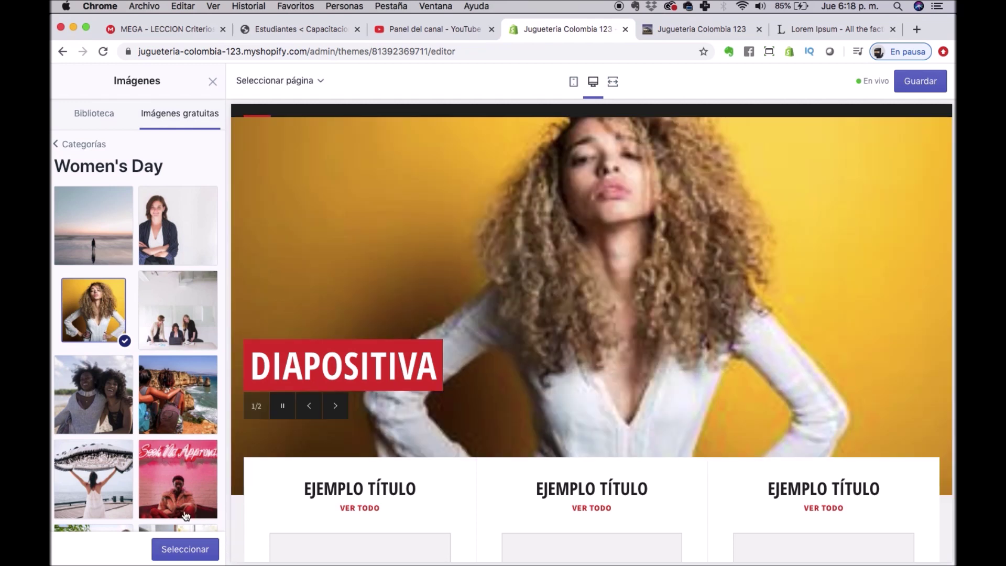
{"action": "left_click", "coordinate": [187, 549]}
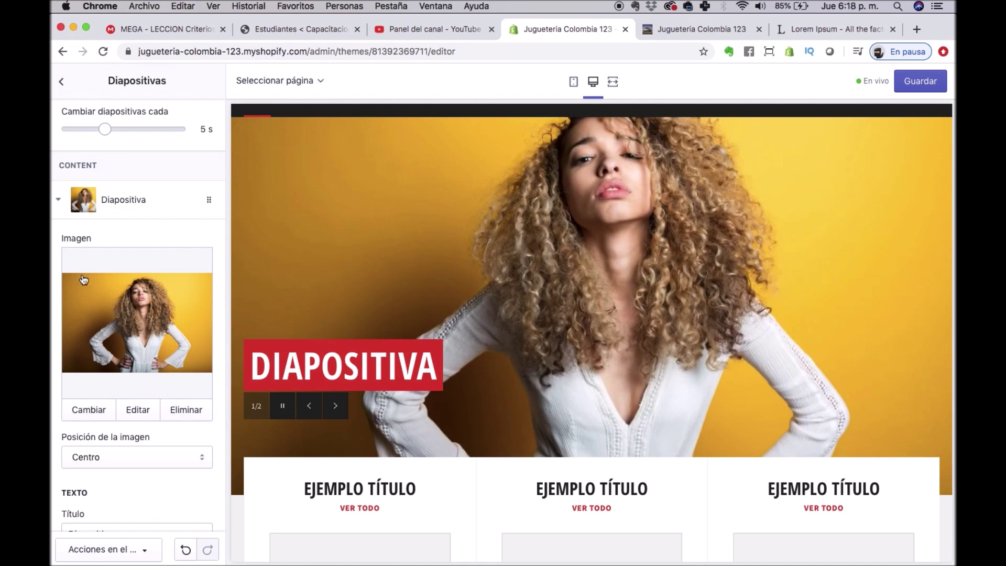
{"action": "scroll", "coordinate": [124, 358], "scroll_direction": "down", "scroll_amount": 5}
Title the first slide 'Promoción del día' and open the second slide's settings.
{"action": "scroll", "coordinate": [124, 358], "scroll_direction": "down", "scroll_amount": 1}
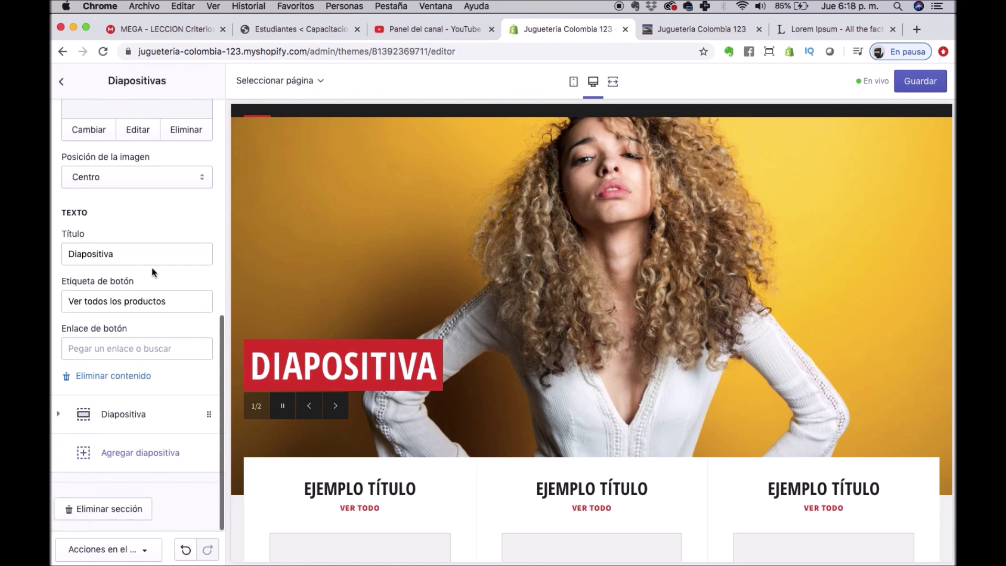
{"action": "double_click", "coordinate": [125, 256]}
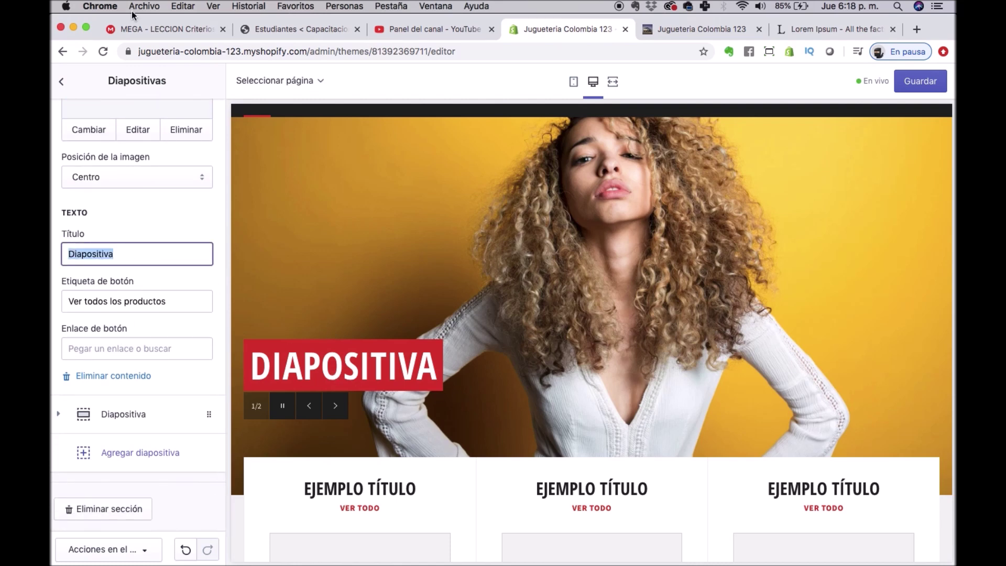
{"action": "type", "text": "Promoción del día"}
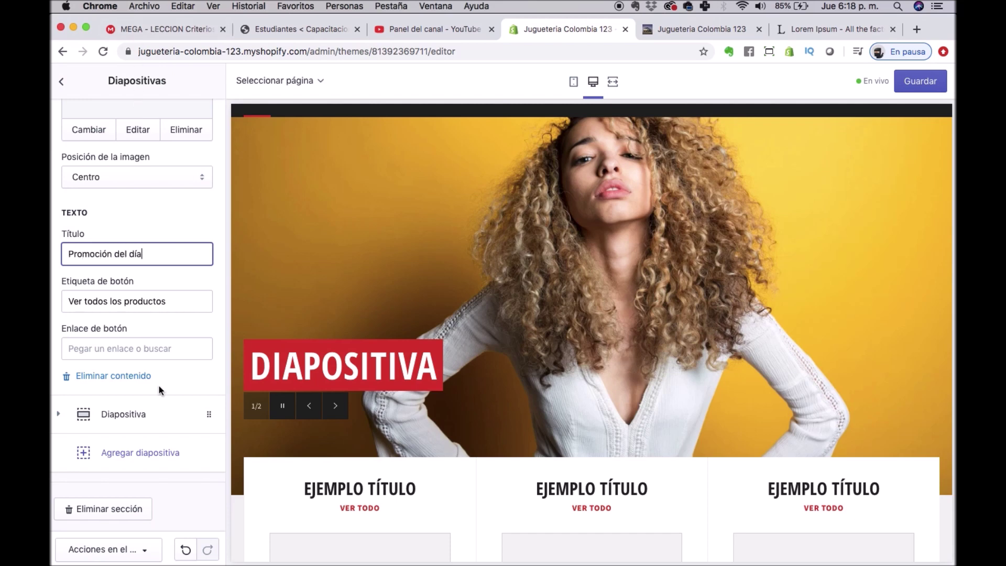
{"action": "left_click", "coordinate": [133, 350]}
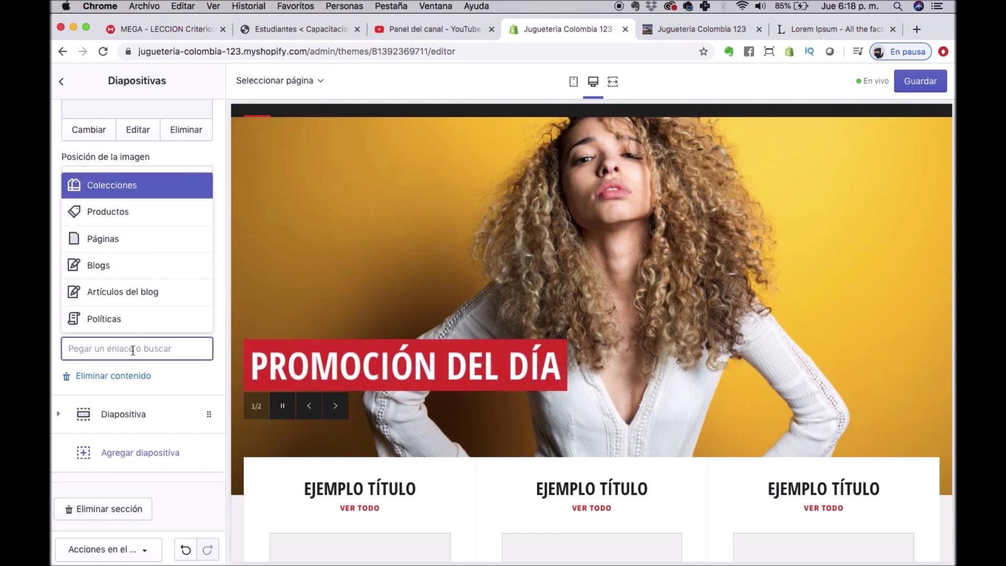
{"action": "left_click", "coordinate": [53, 347]}
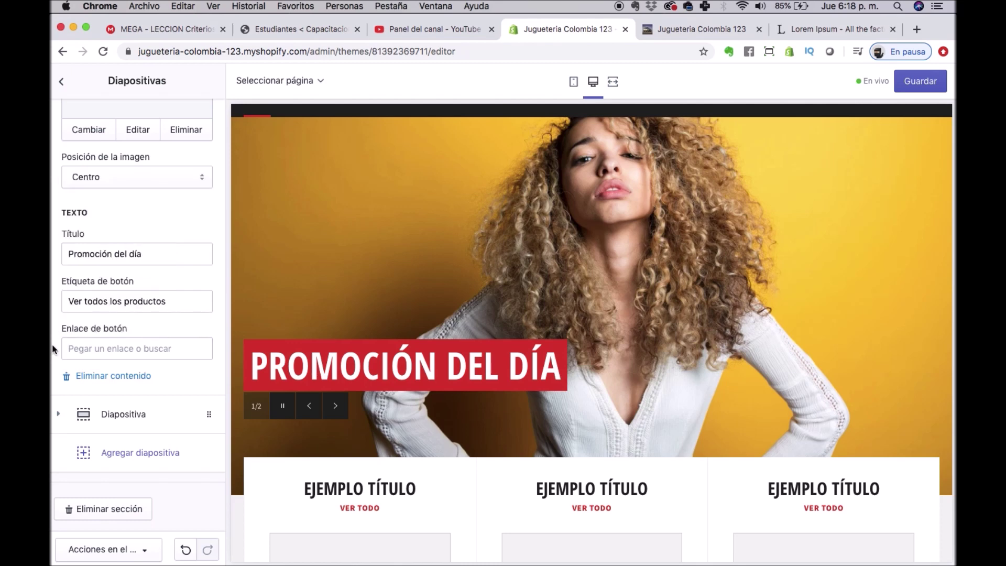
{"action": "left_click", "coordinate": [62, 415]}
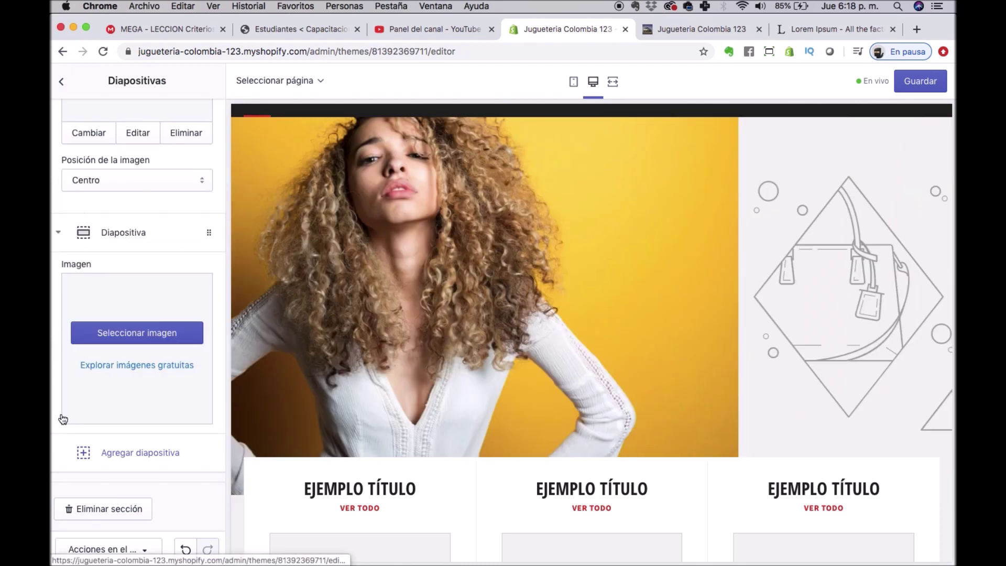
Give the second slide the Women's Day photo of a woman holding a towel by the sea.
{"action": "left_click", "coordinate": [149, 220]}
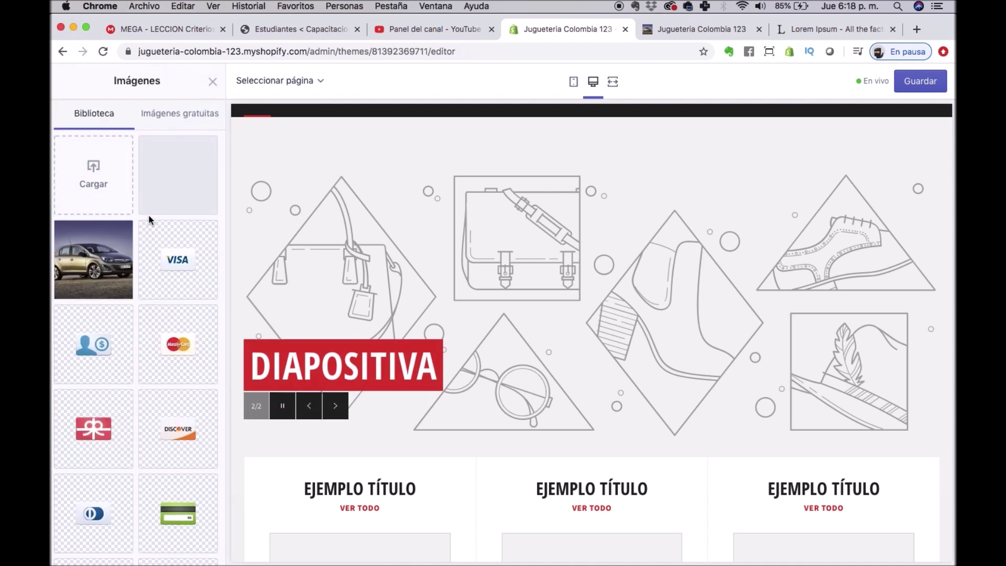
{"action": "left_click", "coordinate": [185, 118]}
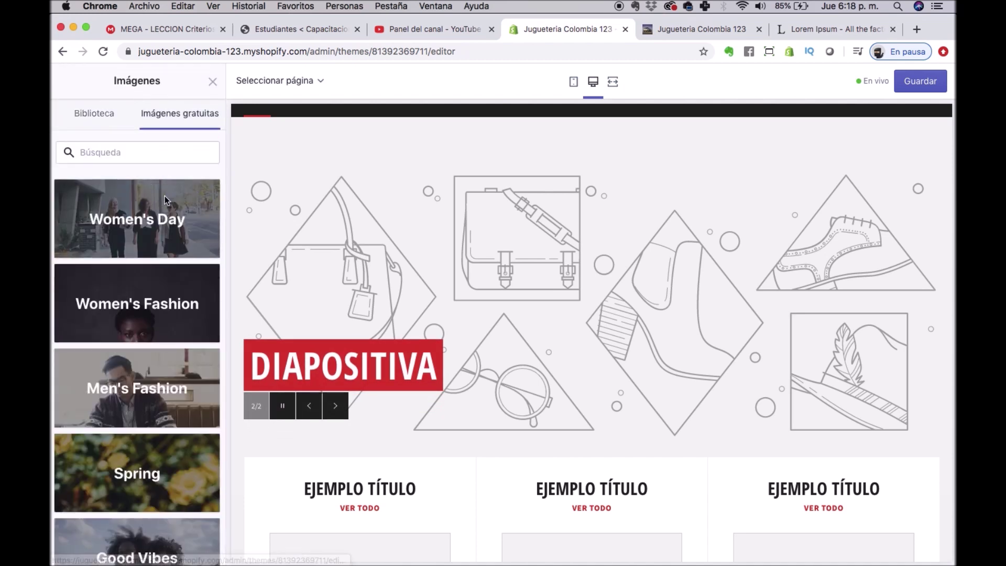
{"action": "left_click", "coordinate": [164, 197]}
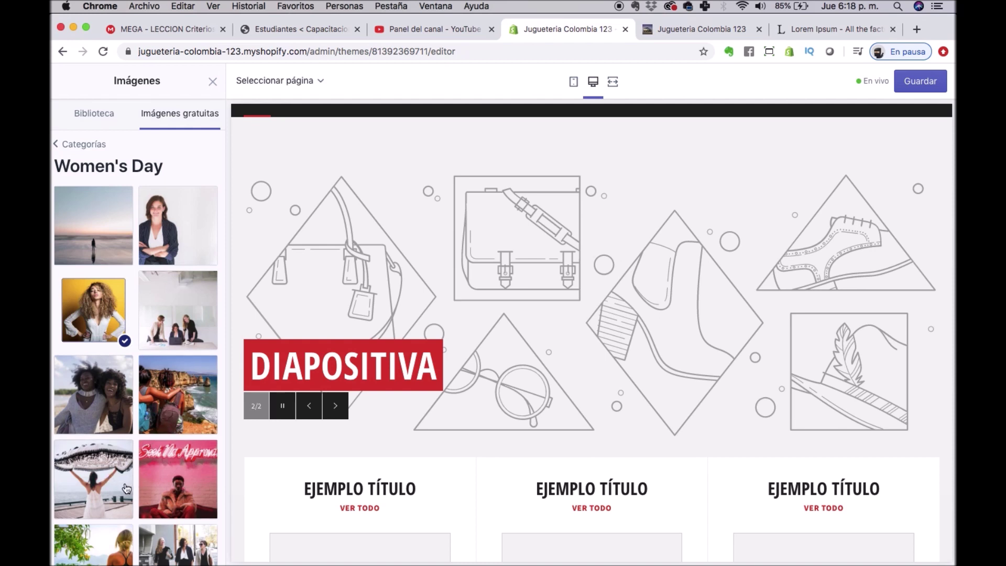
{"action": "left_click", "coordinate": [124, 486]}
{"action": "left_click", "coordinate": [185, 549]}
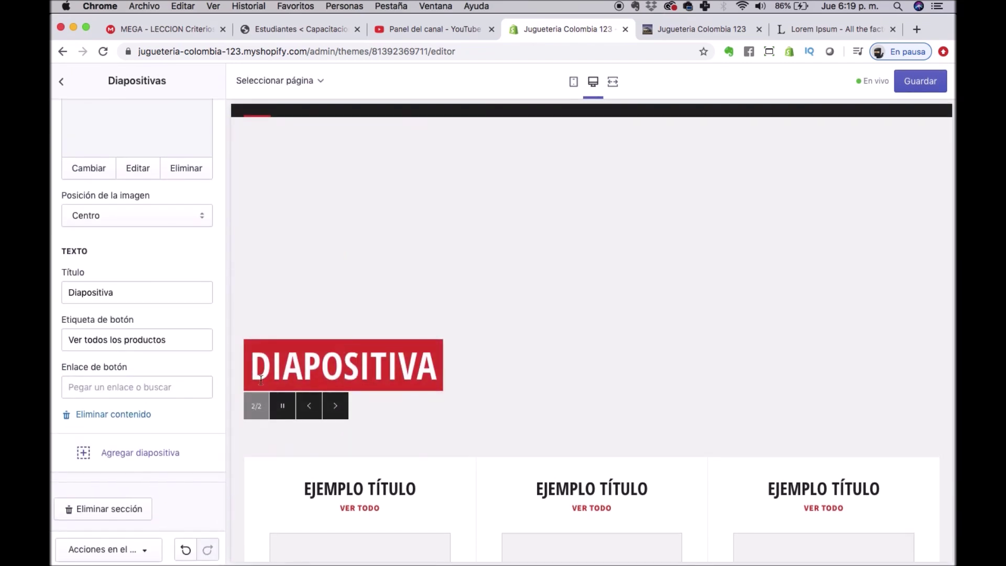
Retitle the second slide 'Titulo del Producto 2', save, and exit the theme editor.
{"action": "double_click", "coordinate": [112, 293]}
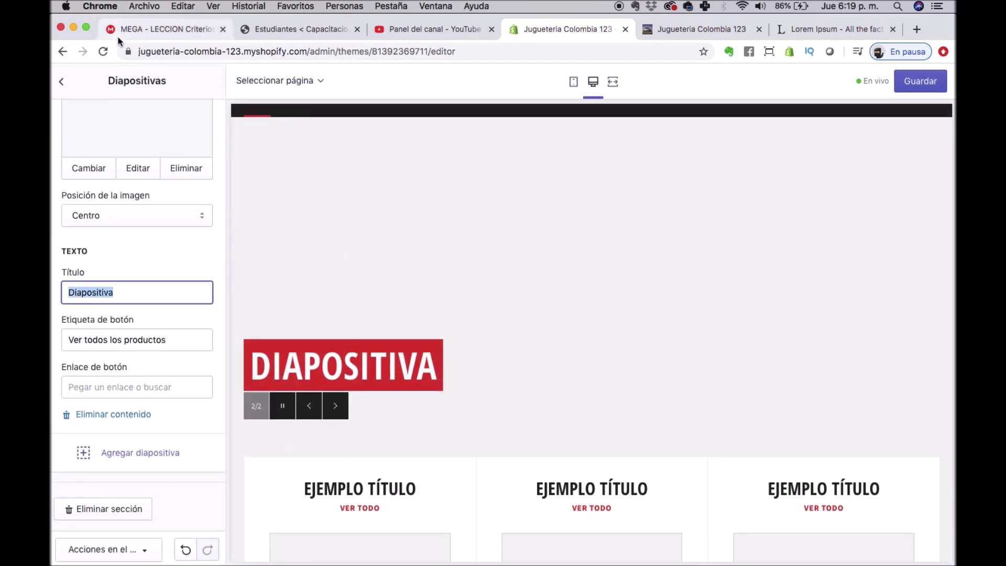
{"action": "type", "text": "Titulo de"}
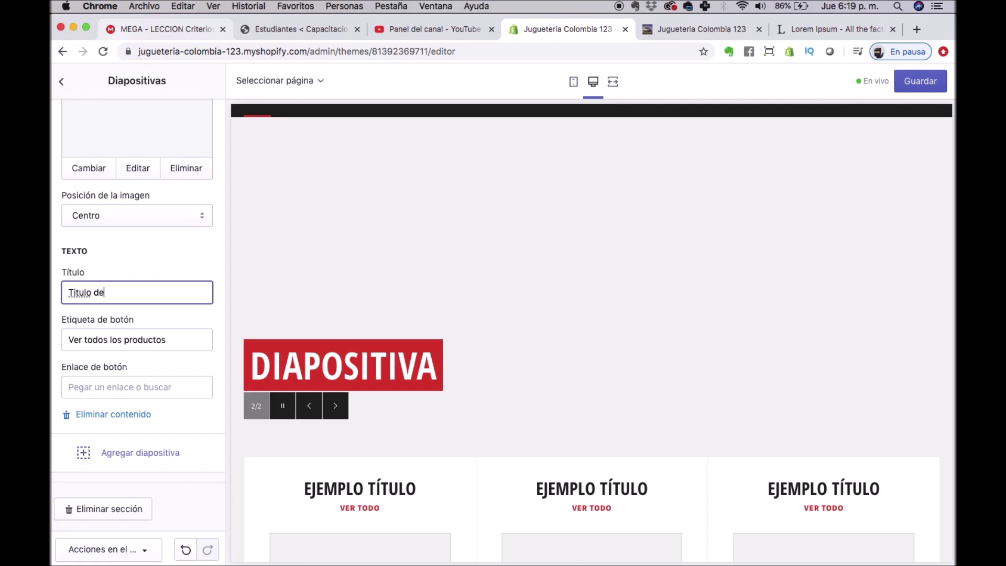
{"action": "type", "text": "l Producto 2"}
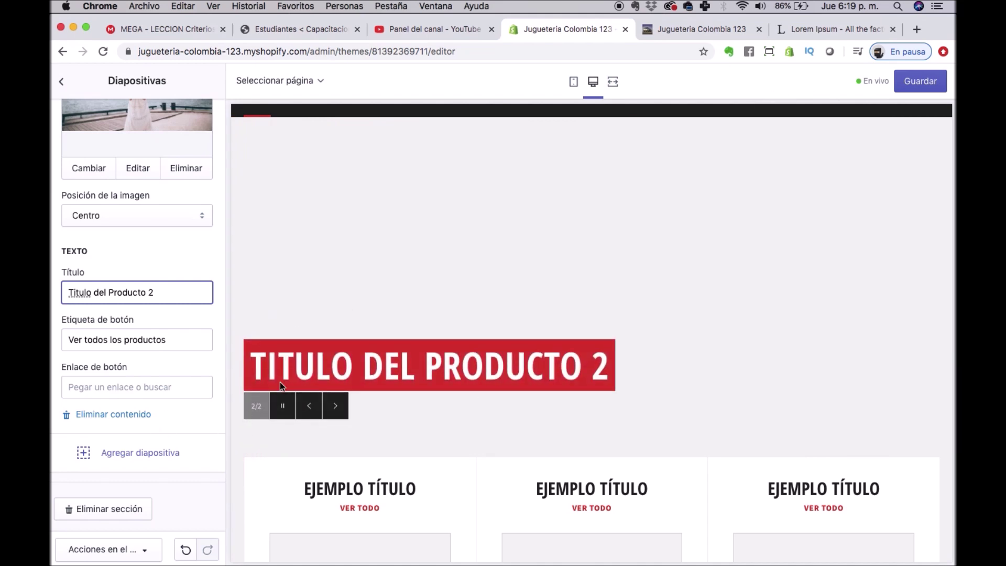
{"action": "left_click", "coordinate": [920, 81]}
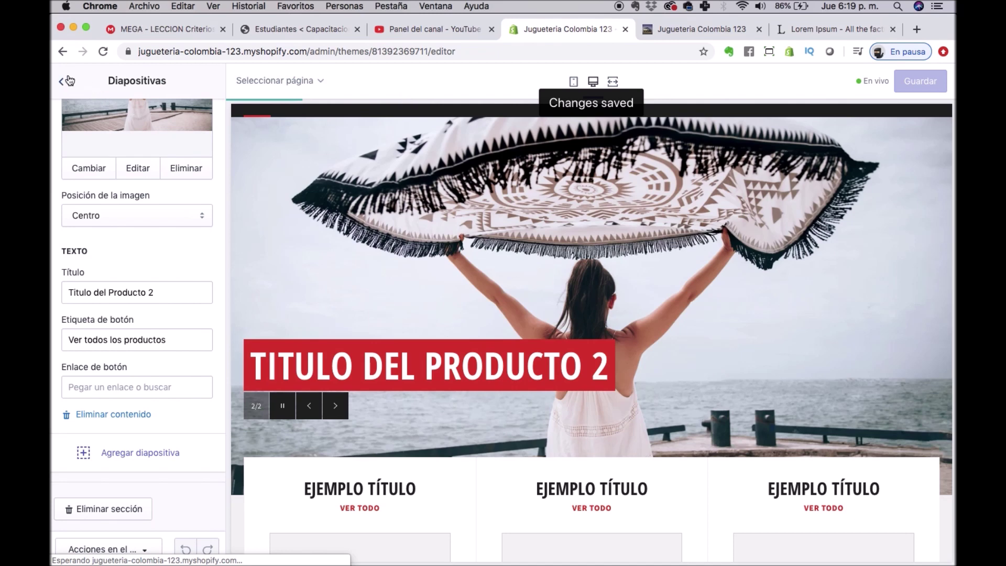
{"action": "left_click", "coordinate": [62, 81]}
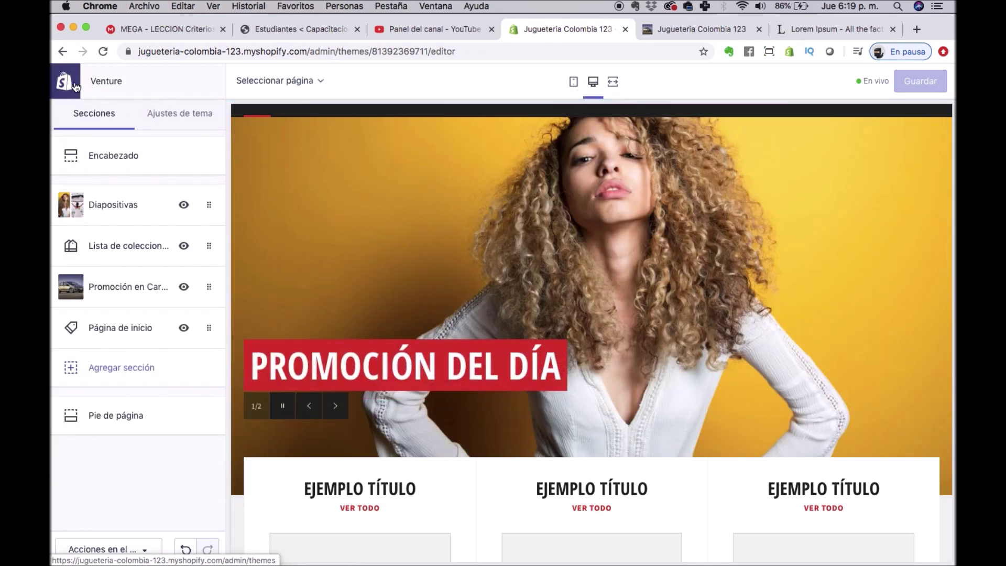
{"action": "left_click", "coordinate": [73, 86]}
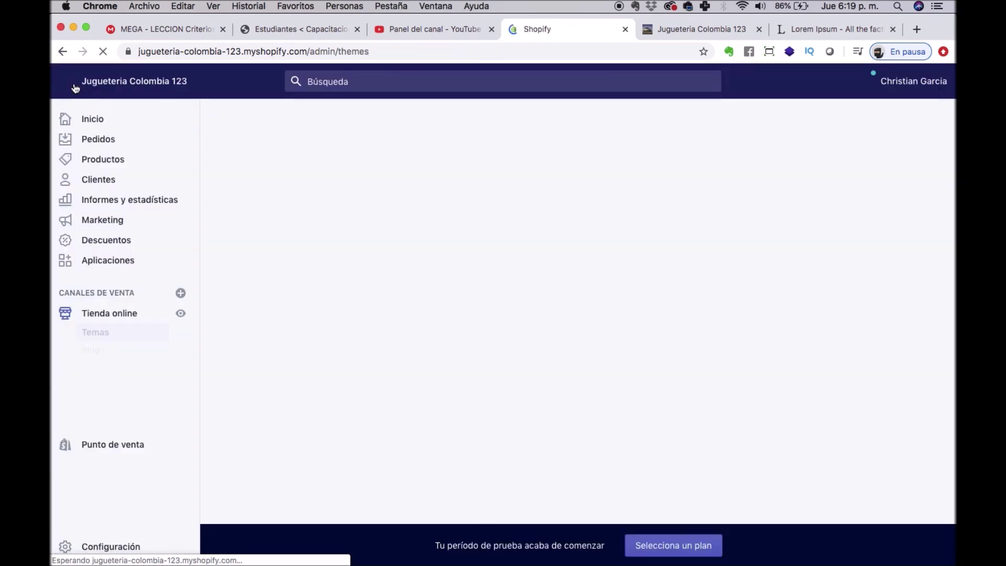
Reload the storefront, step through both slideshow slides to confirm them, then return to admin.
{"action": "left_click", "coordinate": [674, 27]}
{"action": "left_click", "coordinate": [104, 52]}
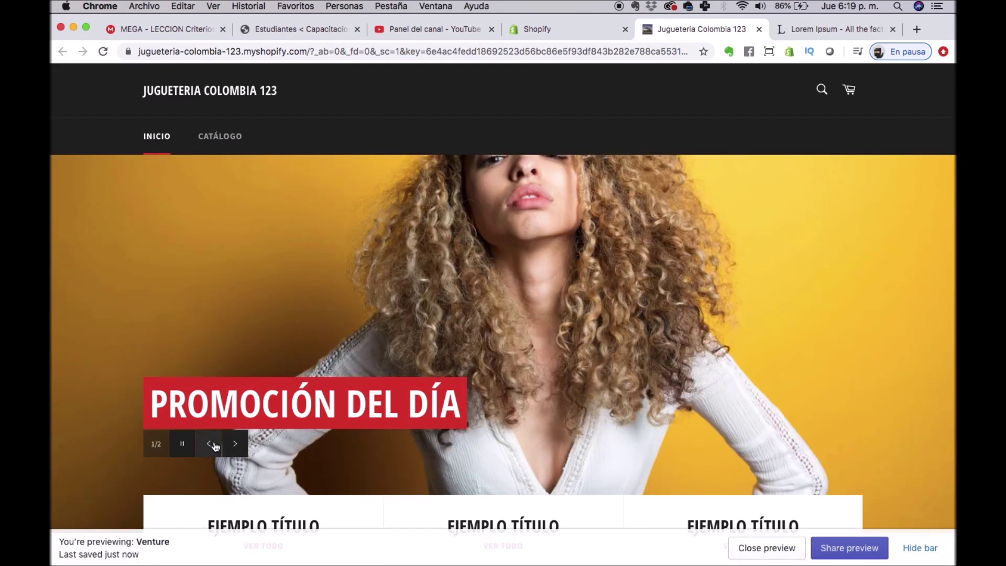
{"action": "left_click", "coordinate": [233, 444]}
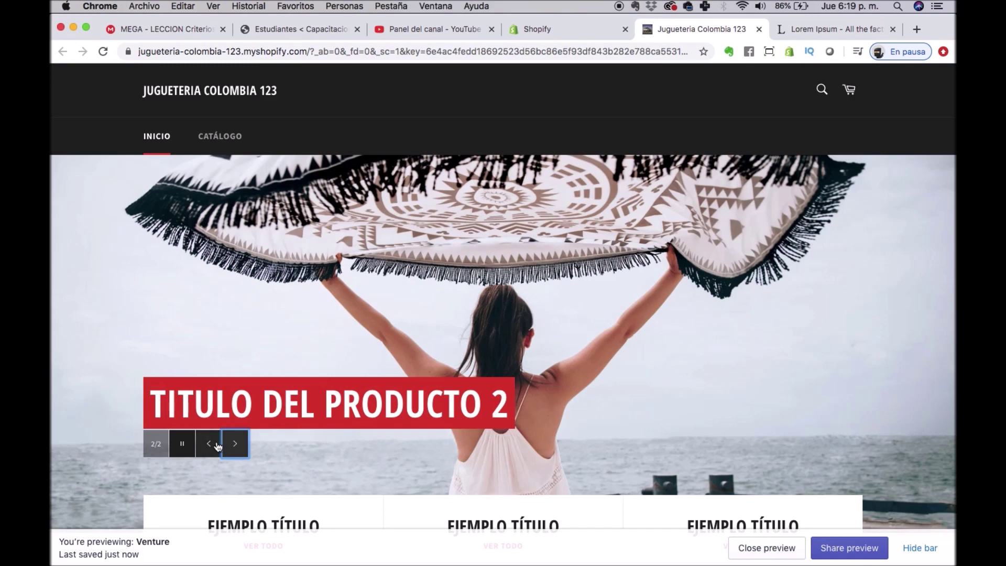
{"action": "left_click", "coordinate": [231, 444]}
{"action": "left_click", "coordinate": [234, 454]}
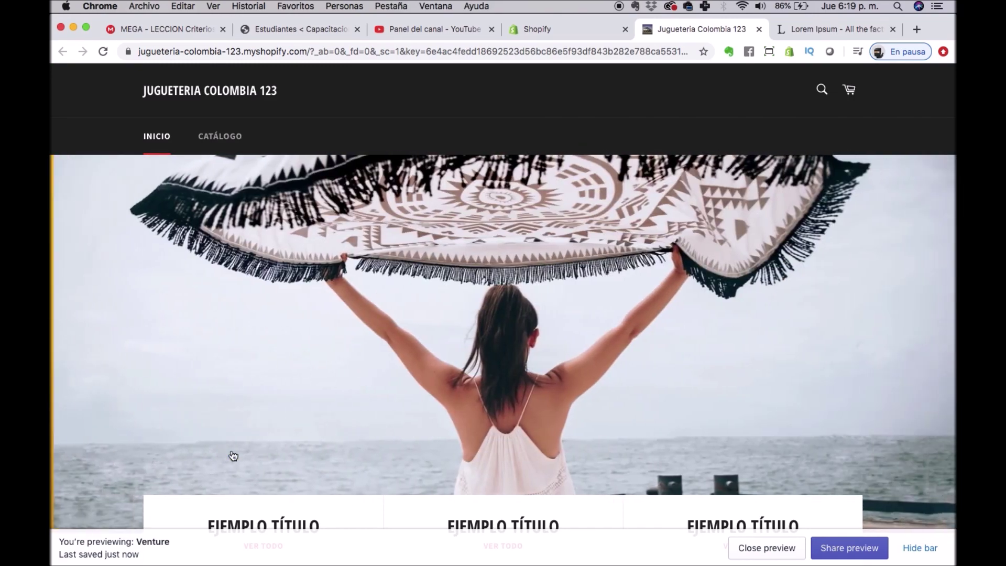
{"action": "left_click", "coordinate": [216, 450]}
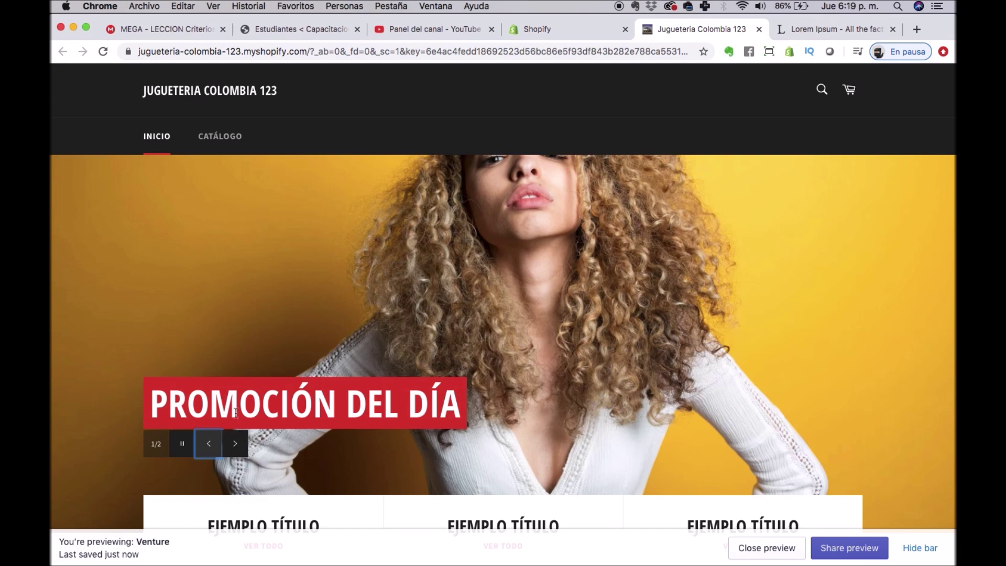
{"action": "left_click", "coordinate": [234, 444]}
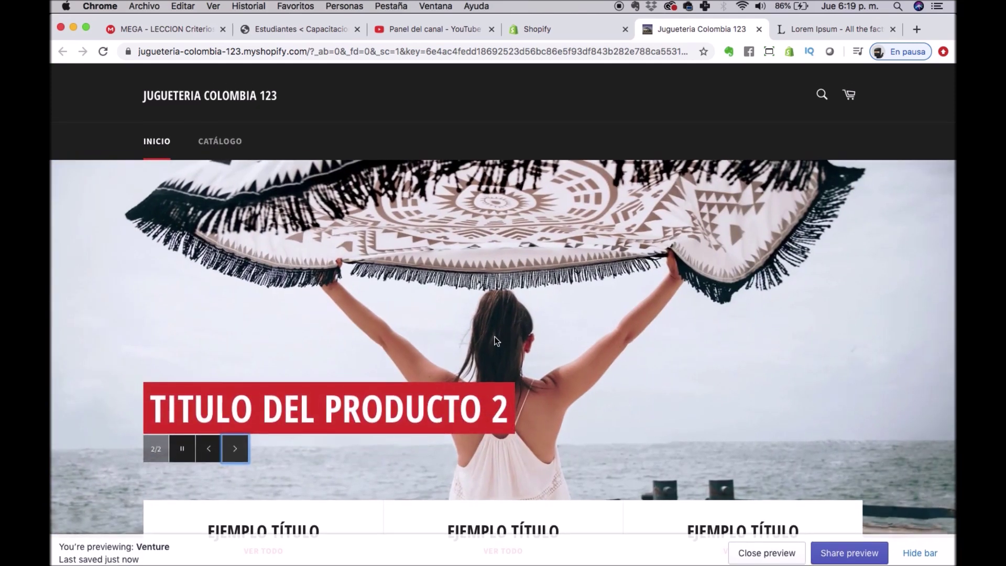
{"action": "scroll", "coordinate": [495, 340], "scroll_direction": "down", "scroll_amount": 10}
{"action": "scroll", "coordinate": [494, 341], "scroll_direction": "up", "scroll_amount": 10}
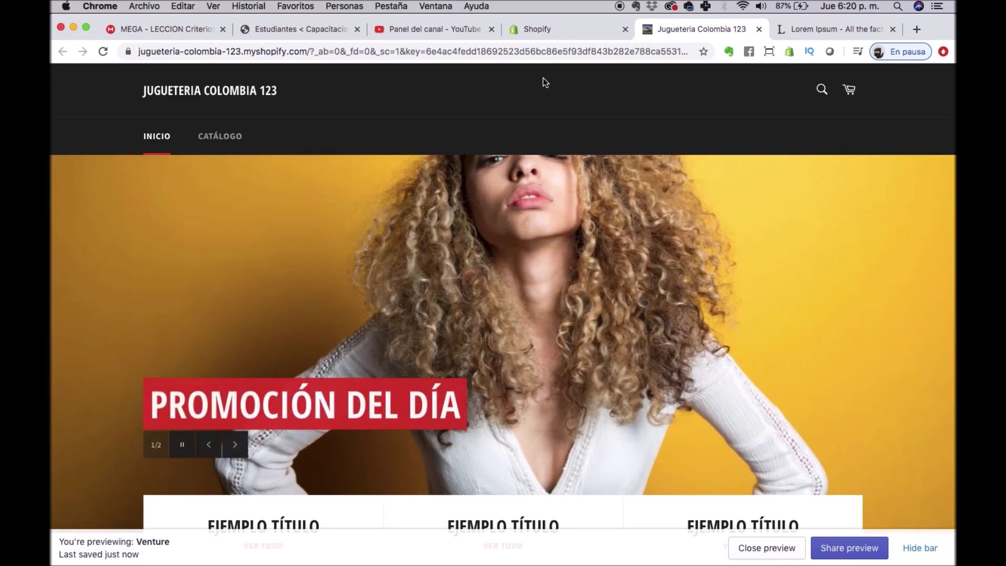
{"action": "left_click", "coordinate": [552, 30]}
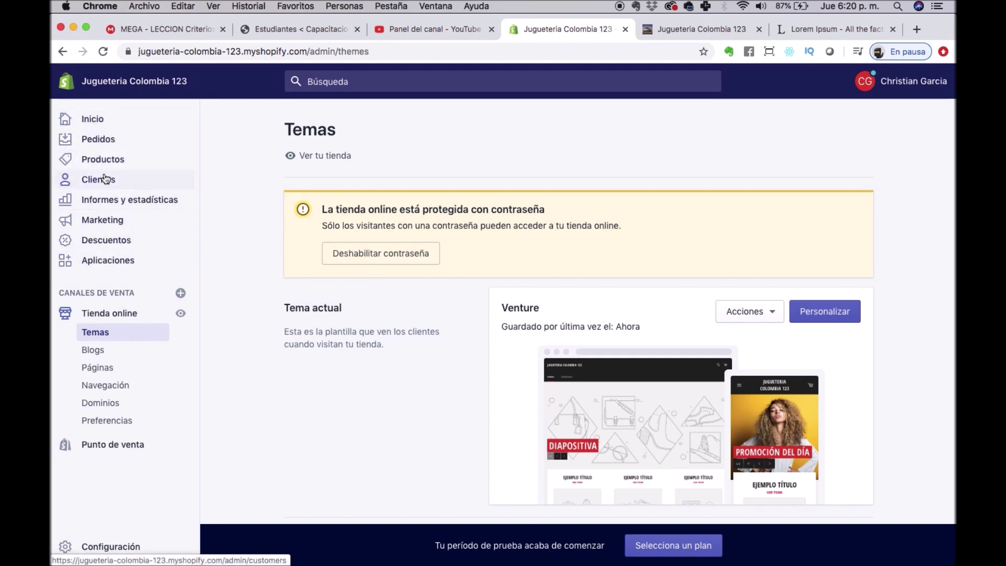
Open the CSV import window from the empty Productos page and cancel without importing.
{"action": "left_click", "coordinate": [88, 161]}
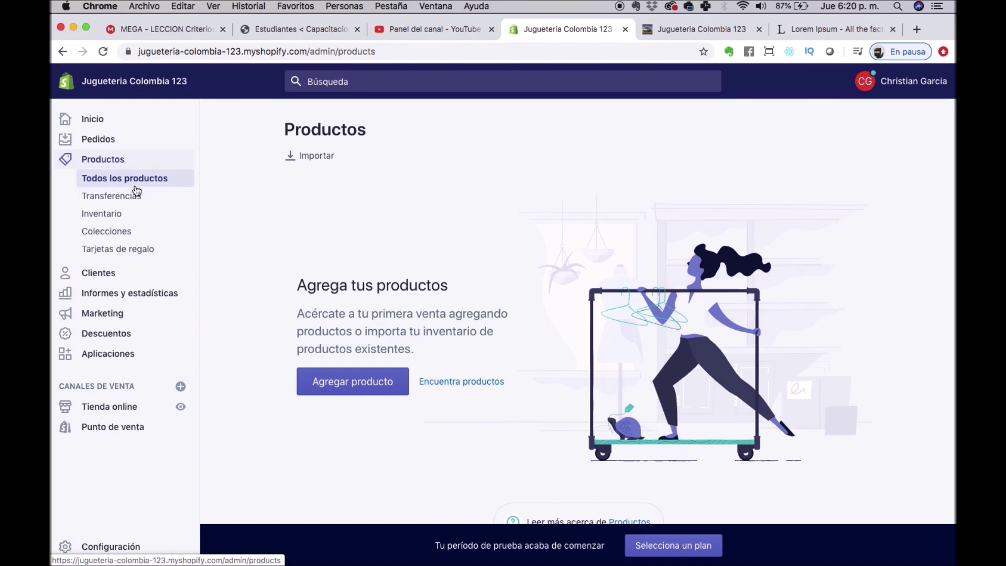
{"action": "left_click", "coordinate": [312, 156]}
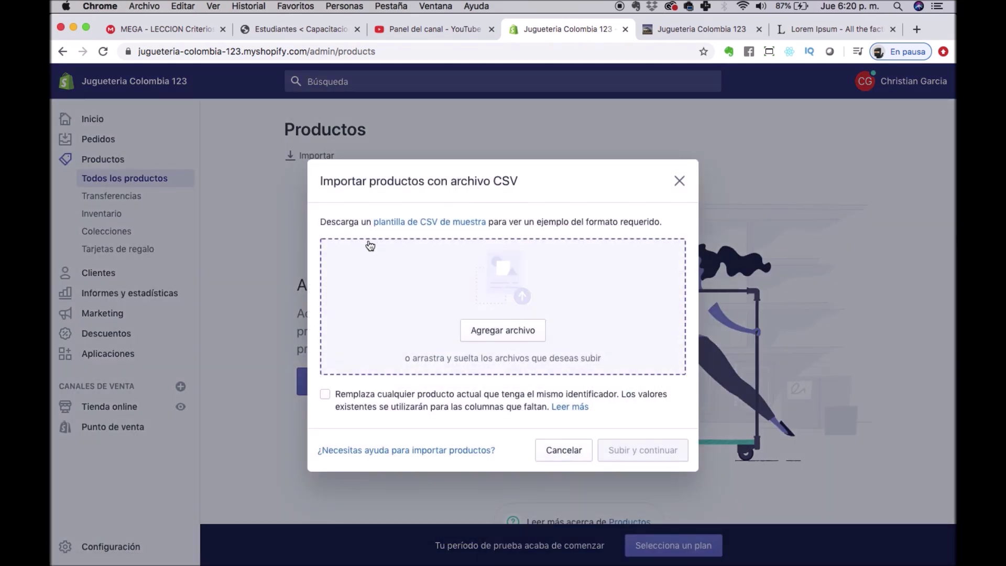
{"action": "left_click_drag", "start_coordinate": [491, 180], "coordinate": [539, 175]}
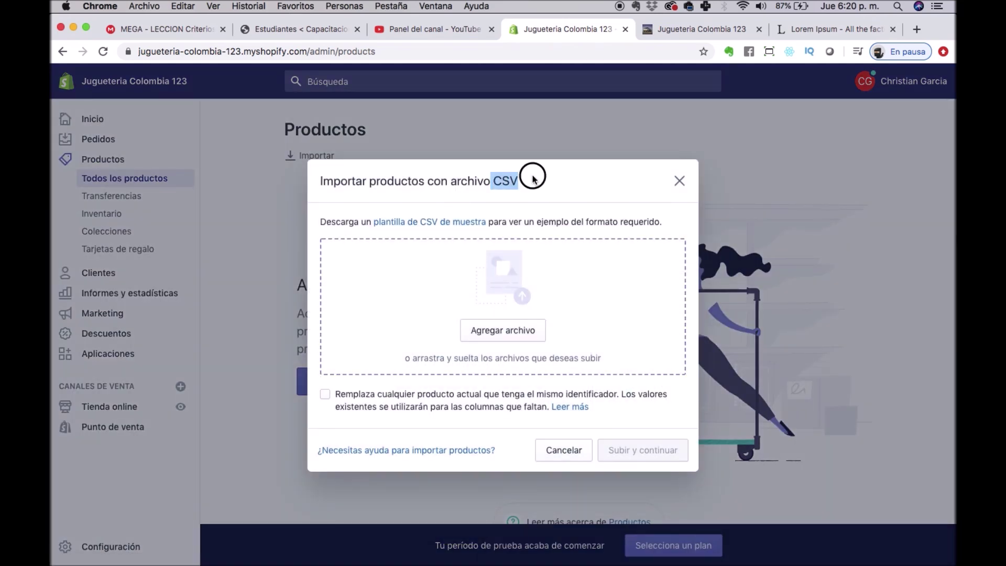
{"action": "left_click", "coordinate": [531, 177]}
{"action": "triple_click", "coordinate": [531, 179]}
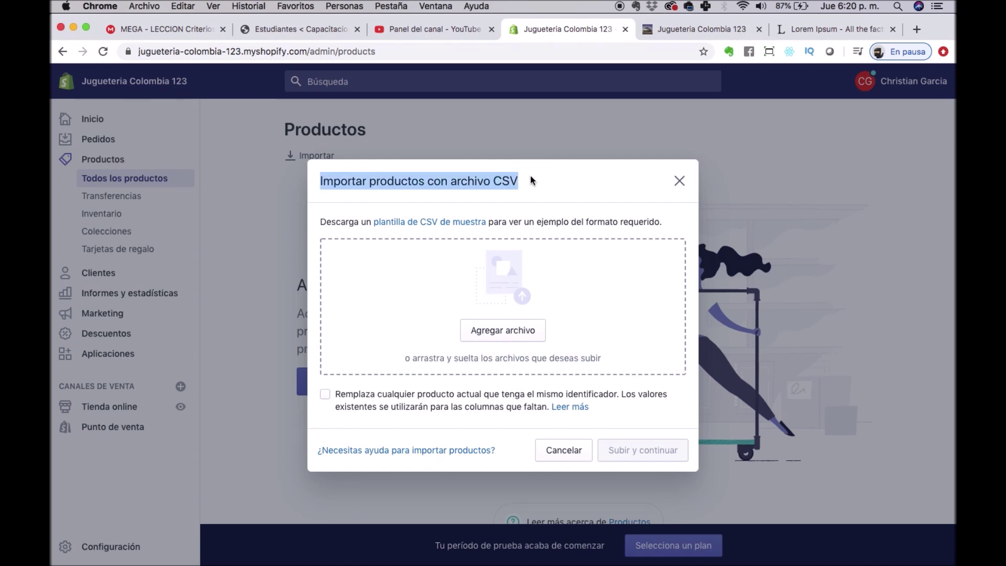
{"action": "double_click", "coordinate": [501, 182]}
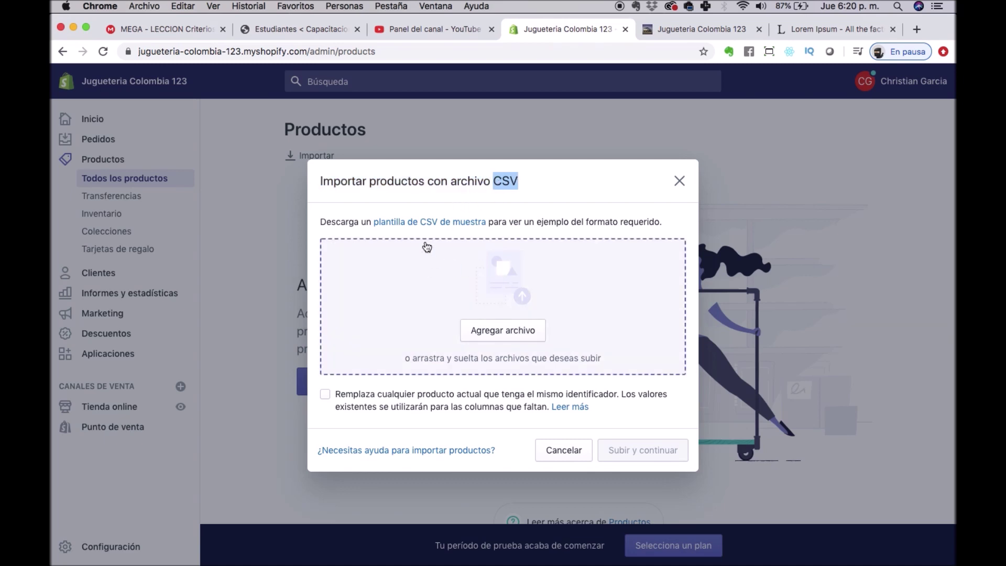
{"action": "left_click", "coordinate": [573, 451]}
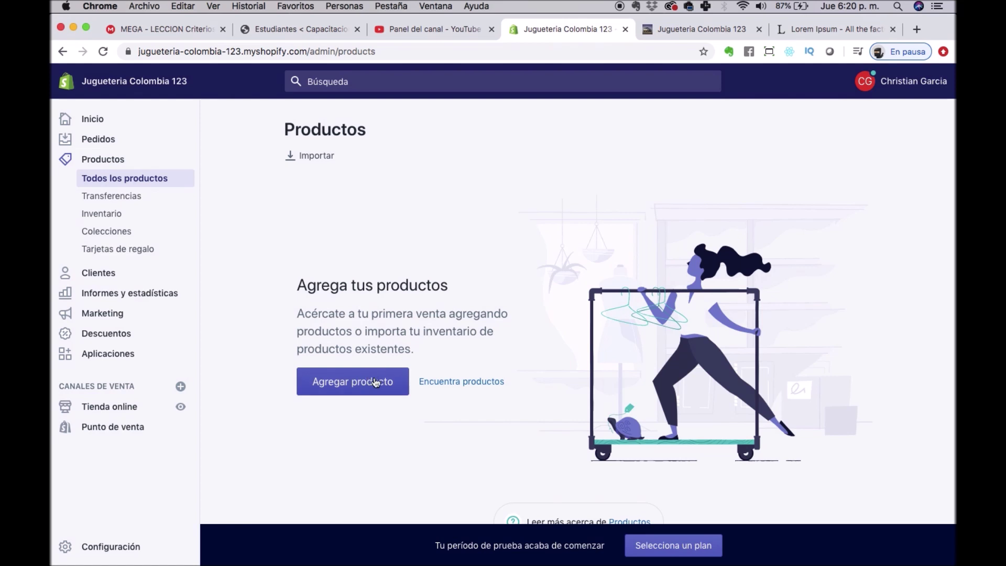
{"action": "left_click", "coordinate": [351, 388]}
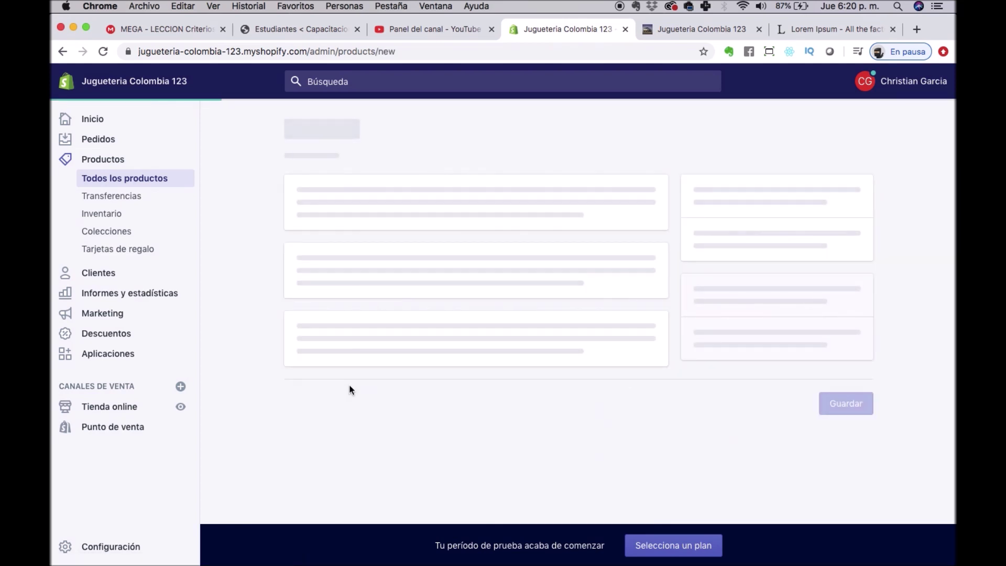
Name the new product 'Carro Replica Chevrolet'.
{"action": "left_click", "coordinate": [407, 203]}
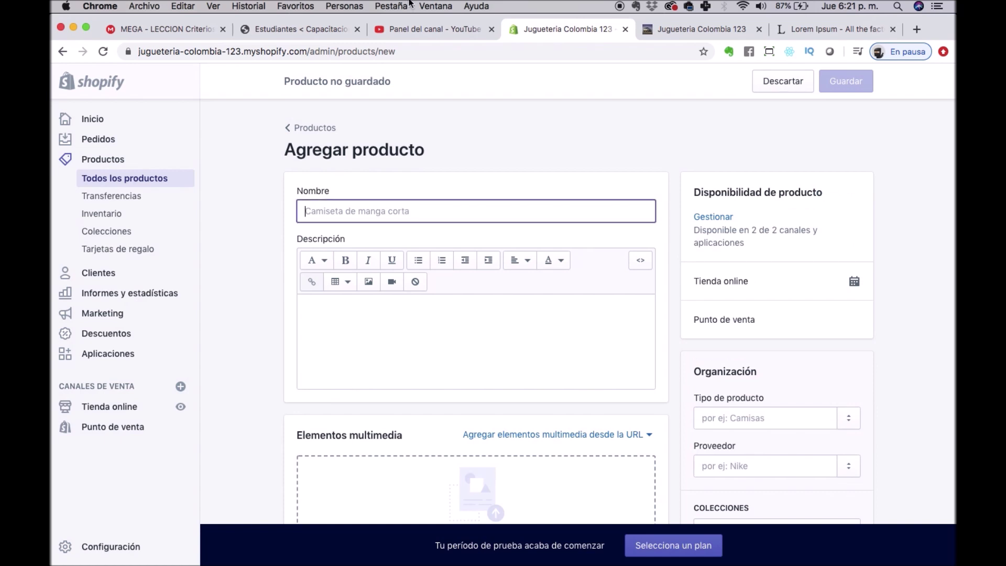
{"action": "type", "text": "Carro"}
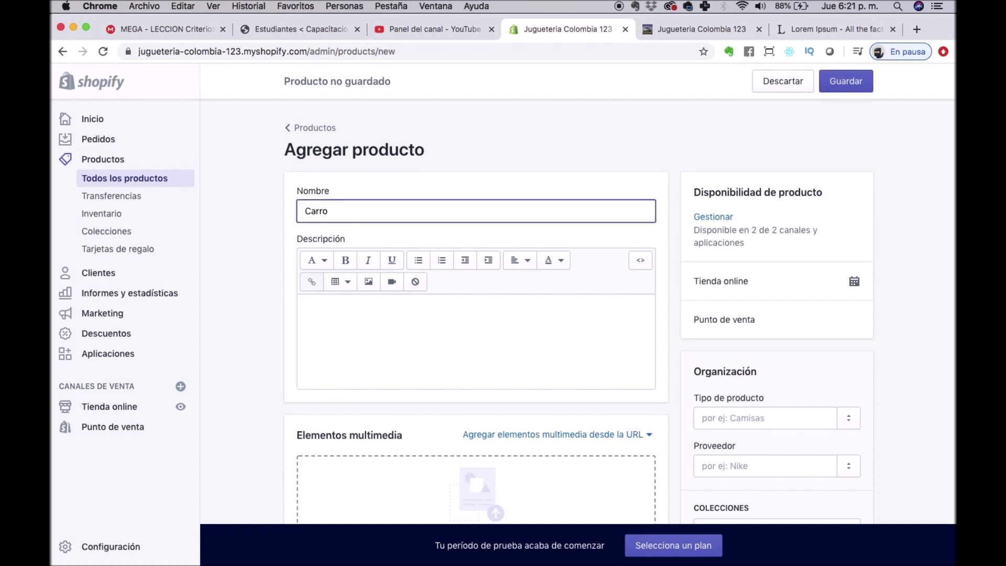
{"action": "type", "text": "Replica Chevrolet"}
{"action": "left_click", "coordinate": [442, 325]}
Paste the third Lorem Ipsum paragraph, 'Sed ultricies arcu eget sem scelerisque porttitor…', into the description.
{"action": "left_click", "coordinate": [826, 29]}
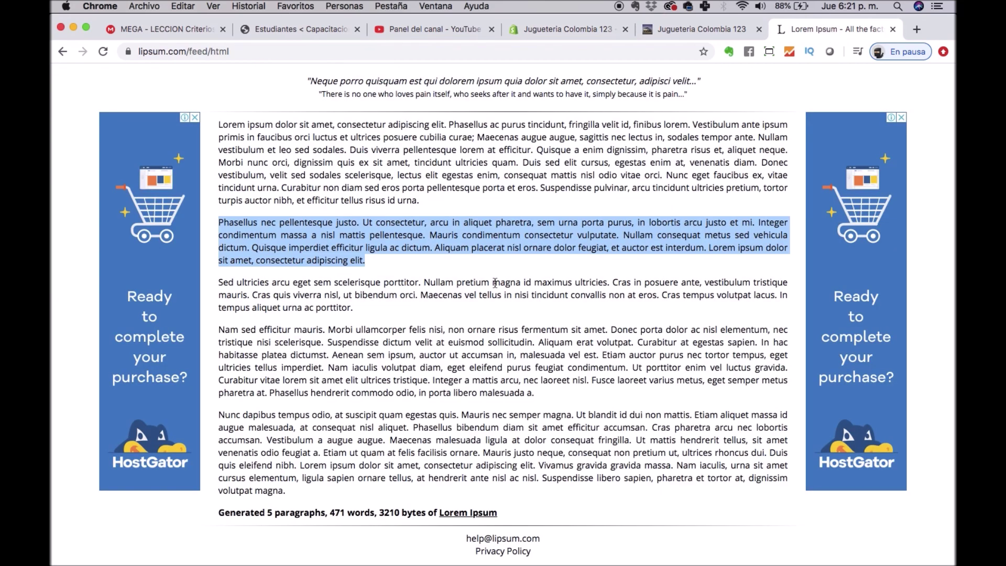
{"action": "left_click", "coordinate": [363, 313]}
{"action": "triple_click", "coordinate": [318, 289]}
{"action": "key", "text": "super+c"}
{"action": "left_click", "coordinate": [568, 29]}
{"action": "key", "text": "super+v"}
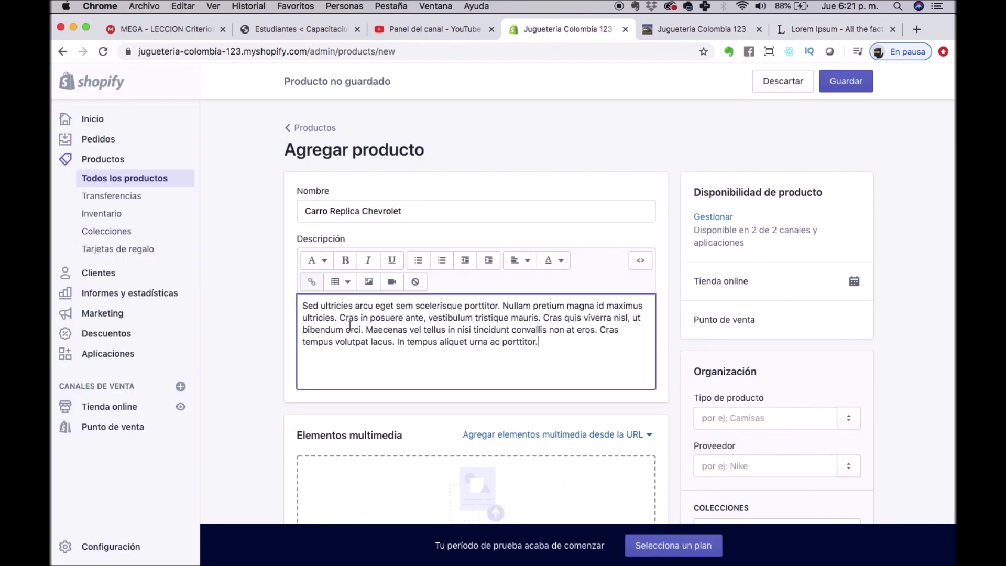
Check the description's paragraph format and text colour options, leaving the text unchanged.
{"action": "left_click", "coordinate": [312, 260]}
{"action": "triple_click", "coordinate": [430, 313]}
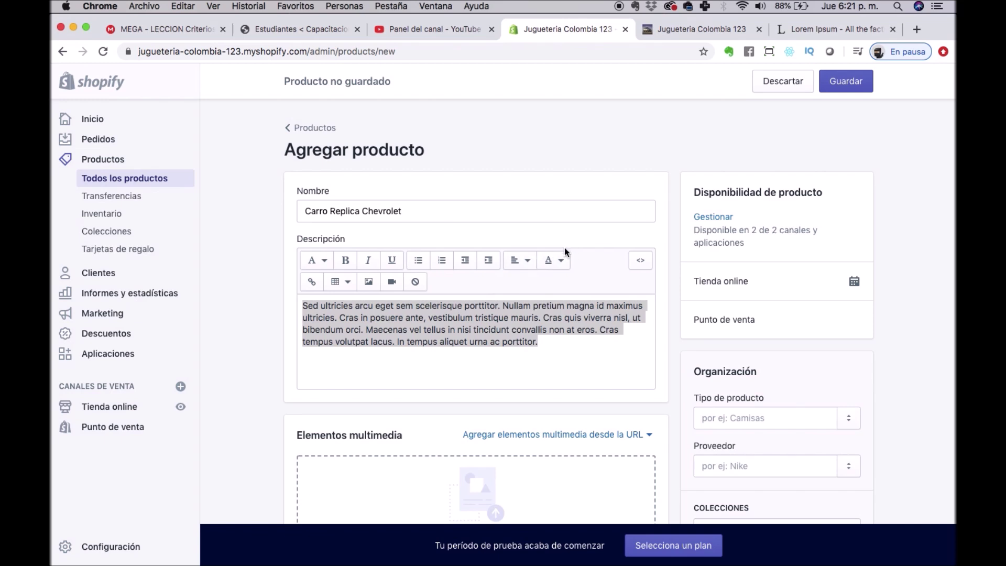
{"action": "left_click", "coordinate": [565, 267]}
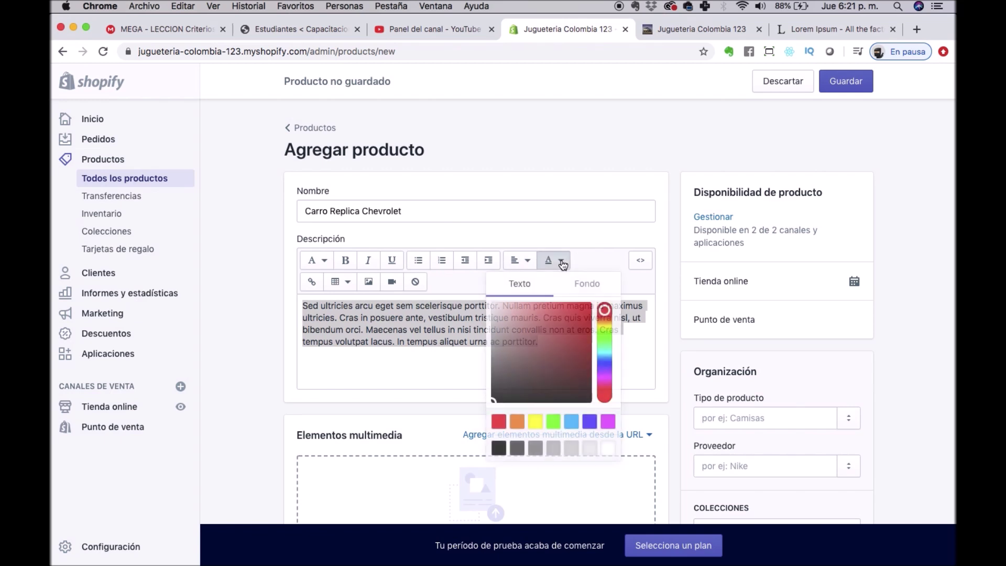
{"action": "left_click", "coordinate": [568, 266]}
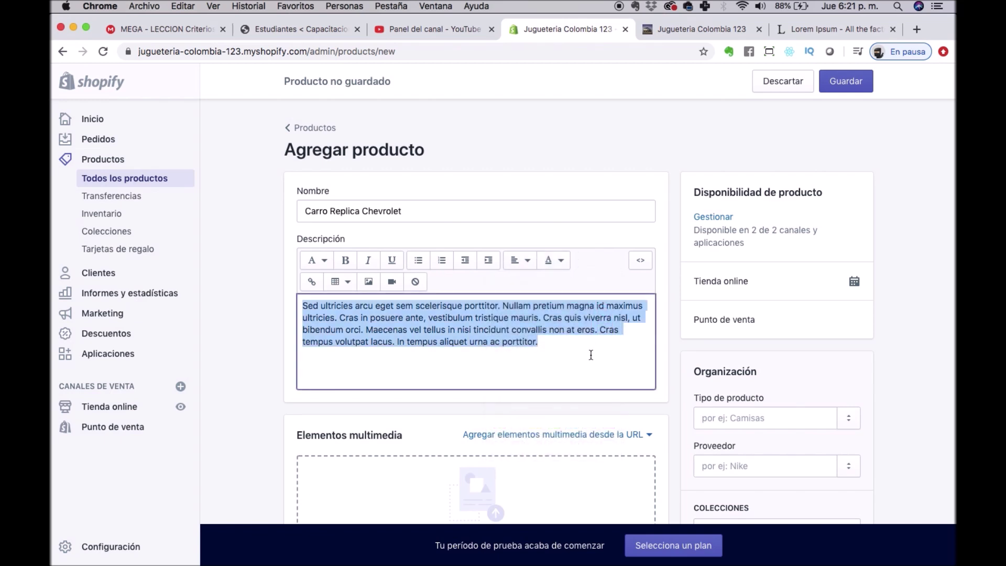
{"action": "left_click", "coordinate": [594, 360]}
{"action": "scroll", "coordinate": [493, 377], "scroll_direction": "down", "scroll_amount": 5}
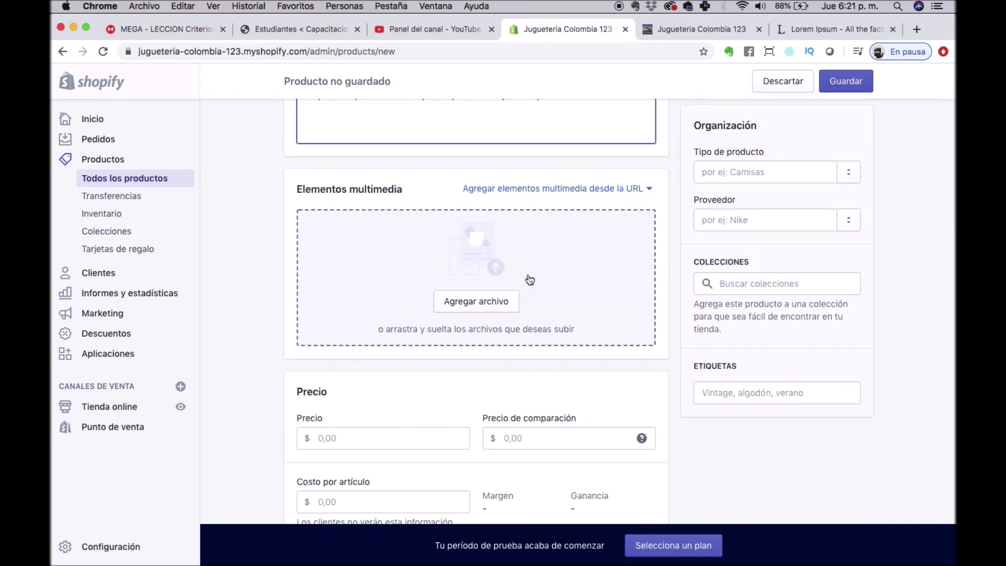
{"action": "left_click", "coordinate": [489, 293]}
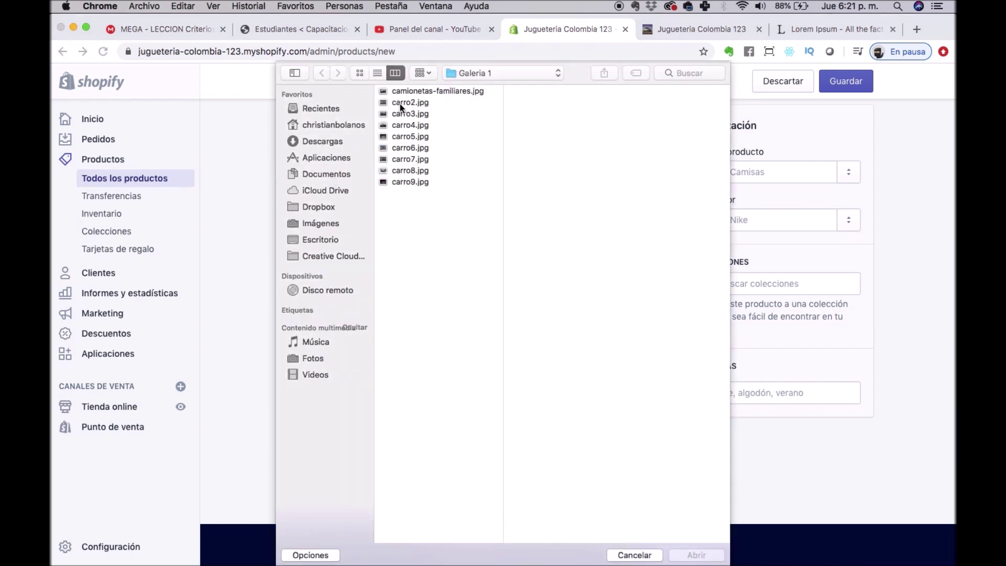
Upload carro2.jpg through carro5.jpg from Galeria 1 as the product's media.
{"action": "left_click", "coordinate": [403, 103]}
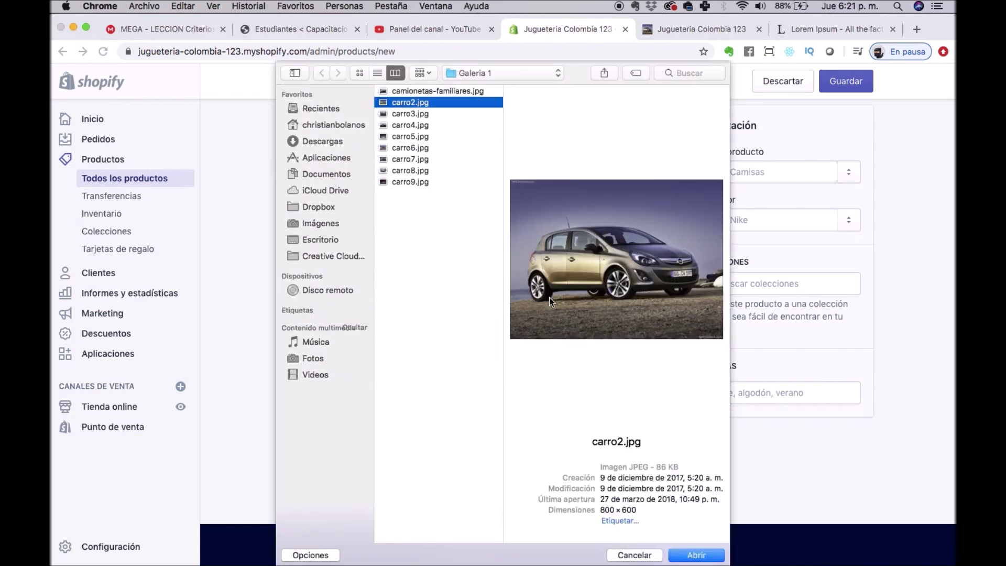
{"action": "left_click", "coordinate": [416, 114], "text": "super"}
{"action": "left_click", "coordinate": [416, 115], "text": "super"}
{"action": "left_click", "coordinate": [416, 114], "text": "super"}
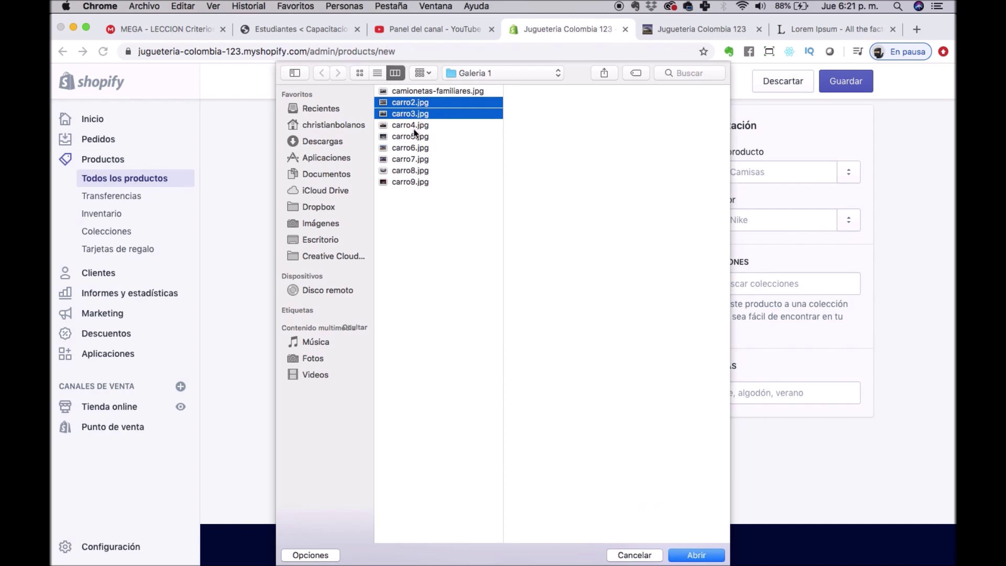
{"action": "left_click", "coordinate": [415, 129], "text": "super"}
{"action": "left_click", "coordinate": [422, 137], "text": "super"}
{"action": "left_click", "coordinate": [697, 555]}
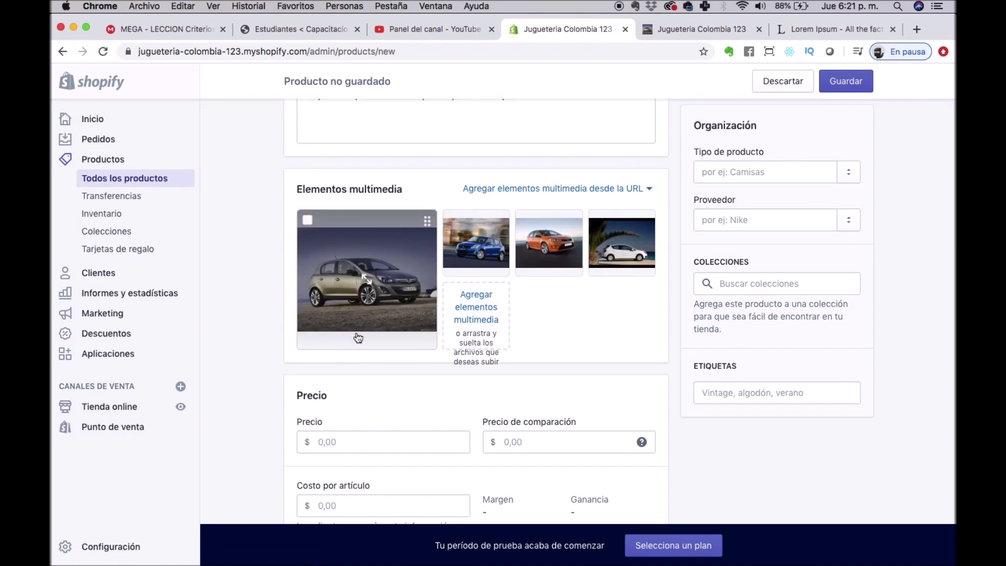
Tick and untick the second (blue car) thumbnail, leaving the hatchback as main image.
{"action": "left_click", "coordinate": [454, 221]}
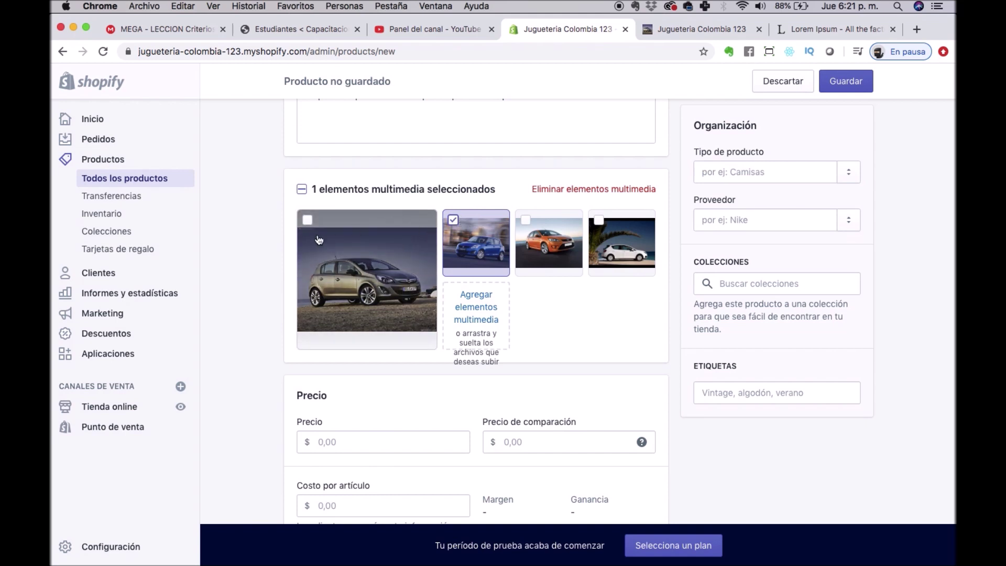
{"action": "left_click", "coordinate": [451, 221]}
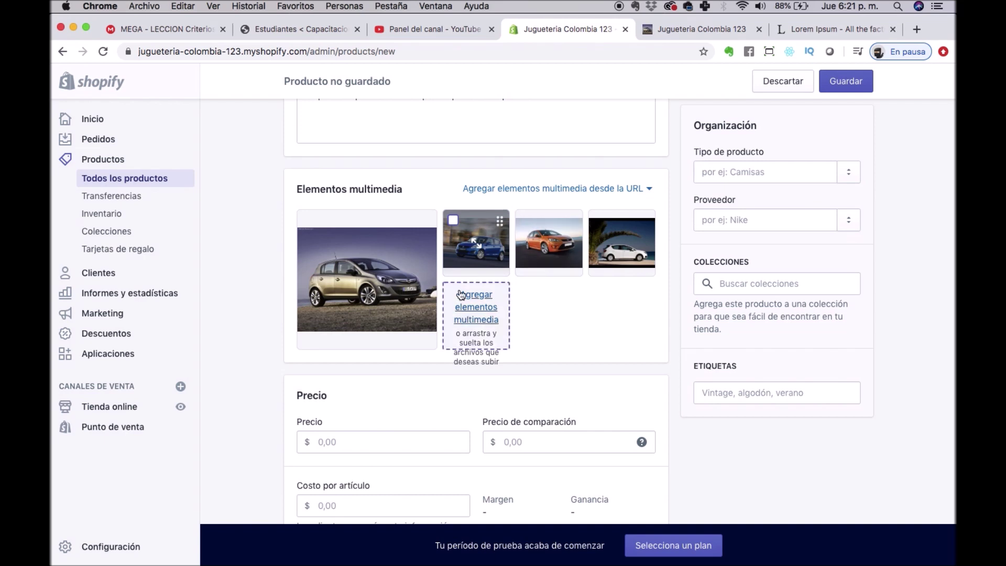
{"action": "scroll", "coordinate": [545, 356], "scroll_direction": "down", "scroll_amount": 3}
{"action": "left_click", "coordinate": [348, 367]}
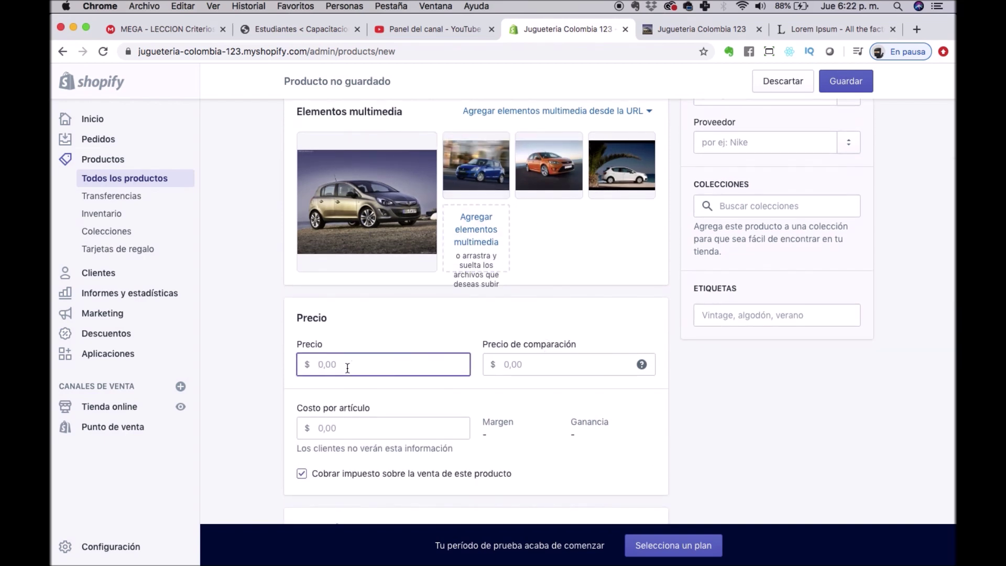
Set the product price to 50000.
{"action": "type", "text": "50000"}
{"action": "left_click", "coordinate": [541, 361]}
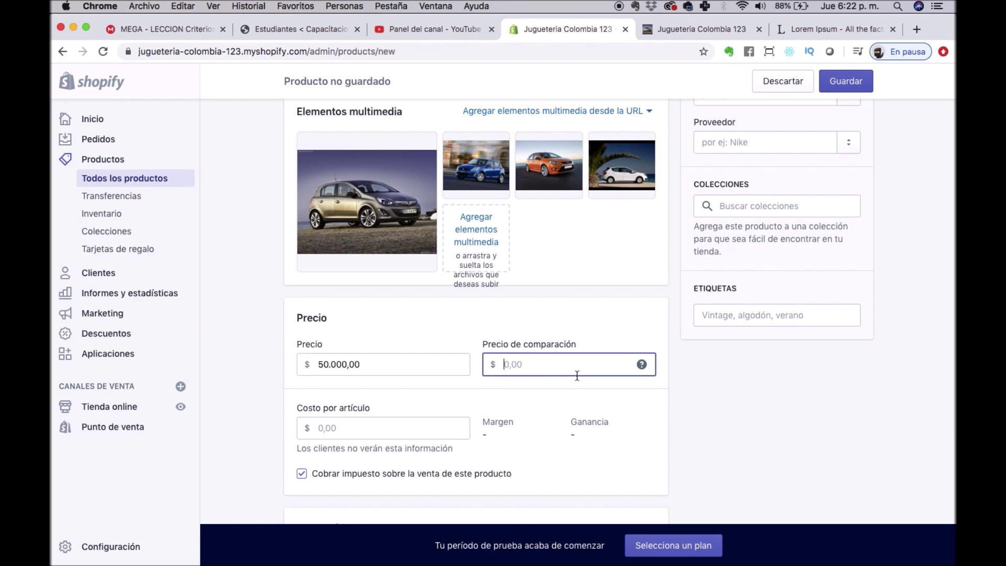
{"action": "scroll", "coordinate": [582, 399], "scroll_direction": "down", "scroll_amount": 2}
{"action": "scroll", "coordinate": [583, 399], "scroll_direction": "down", "scroll_amount": 3}
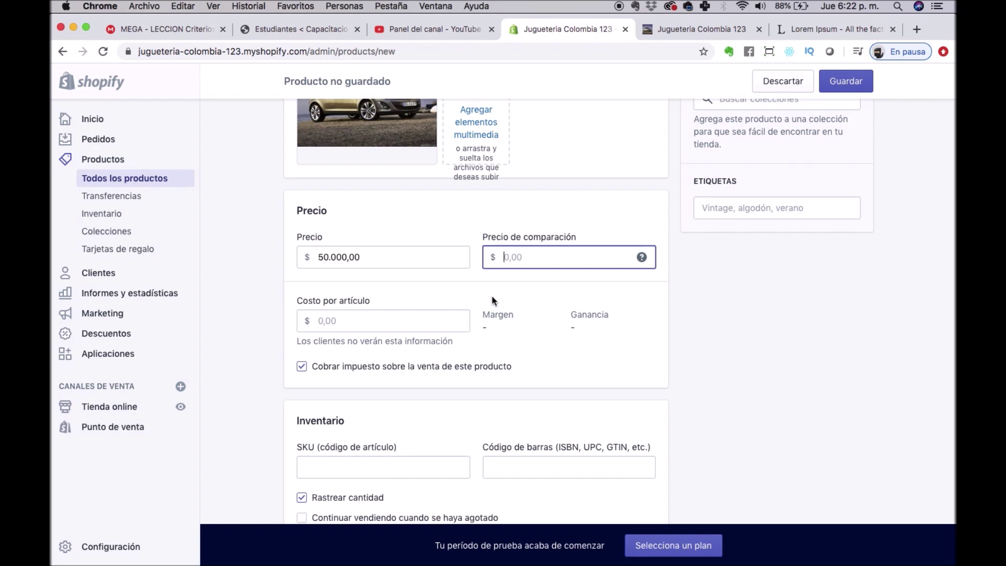
{"action": "mouse_move", "coordinate": [633, 269]}
{"action": "left_click_drag", "start_coordinate": [316, 257], "coordinate": [389, 254]}
Enter and then delete an 80000 comparison price, and set cost per item to 40000.
{"action": "left_click", "coordinate": [568, 259]}
{"action": "type", "text": "80000"}
{"action": "key", "text": "super+a"}
{"action": "key", "text": "BackSpace"}
{"action": "left_click", "coordinate": [379, 306]}
{"action": "left_click", "coordinate": [357, 321]}
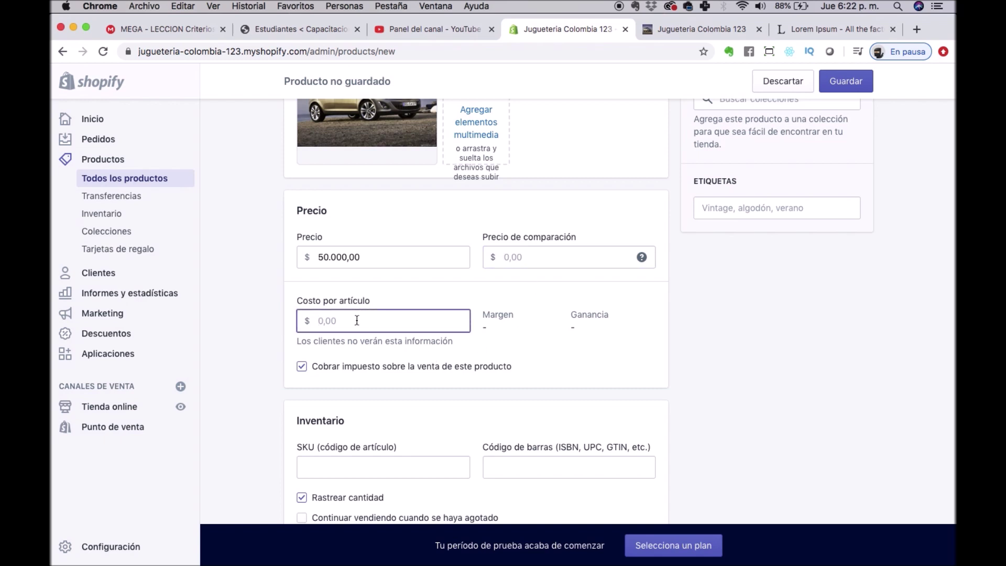
{"action": "type", "text": "40000"}
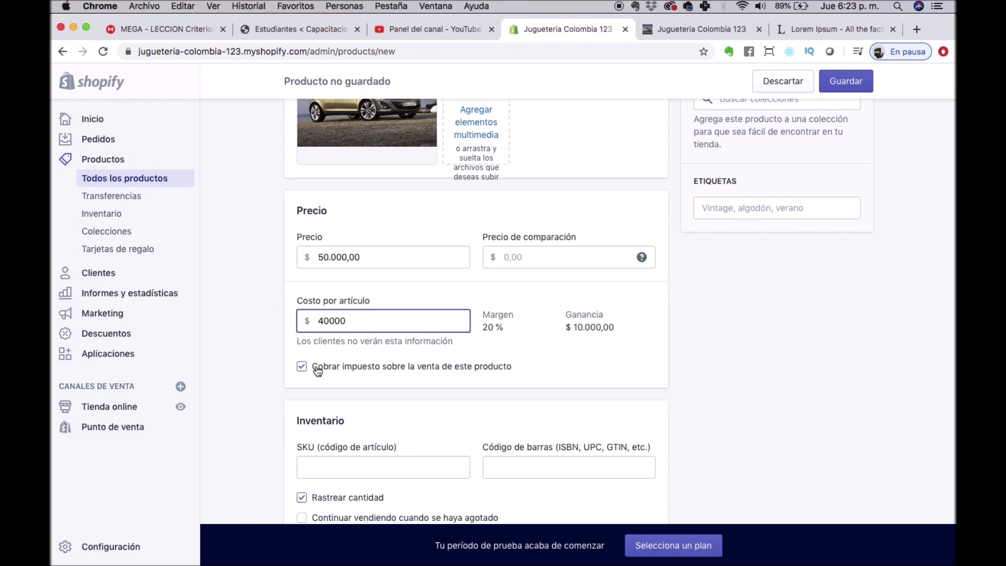
{"action": "scroll", "coordinate": [317, 368], "scroll_direction": "down", "scroll_amount": 5}
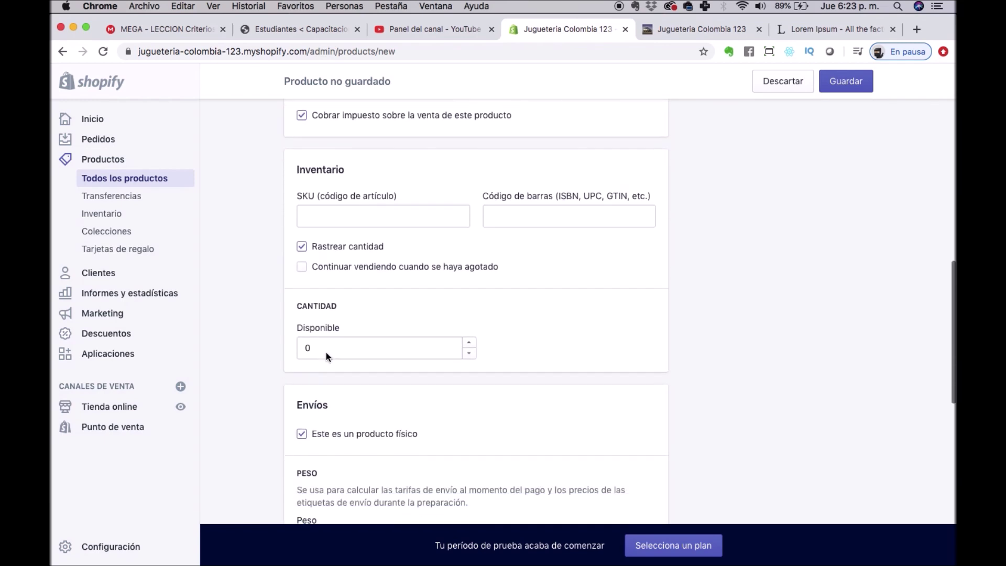
Enter SKU 4783497, allow selling when out of stock, and set 10 units available.
{"action": "left_click", "coordinate": [344, 203]}
{"action": "type", "text": "4783497"}
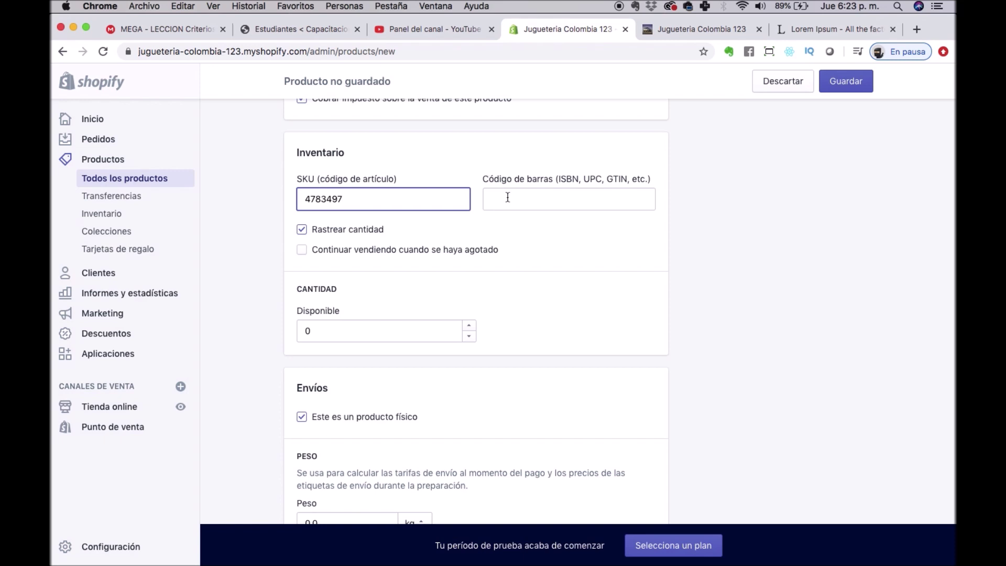
{"action": "left_click", "coordinate": [563, 205]}
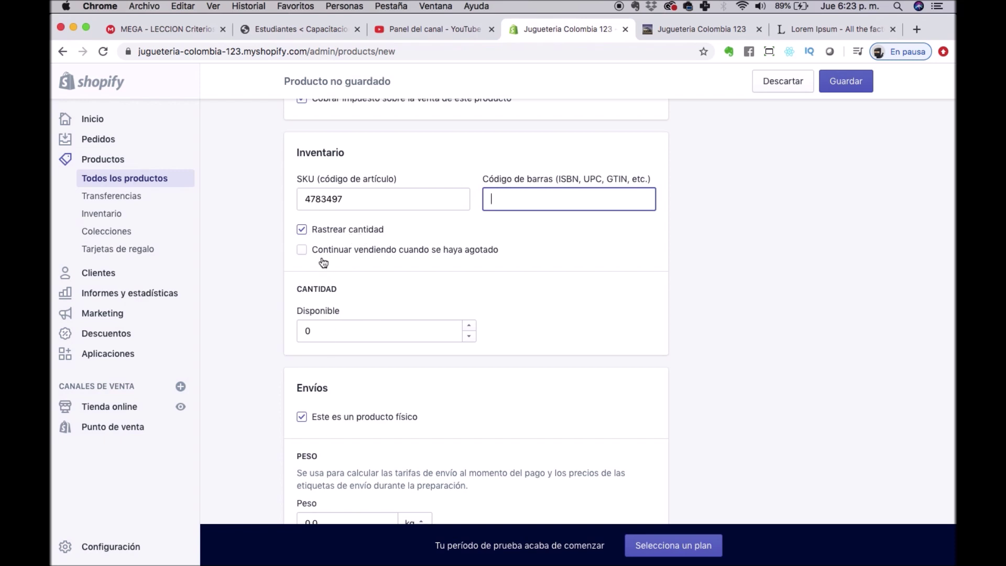
{"action": "left_click", "coordinate": [321, 252]}
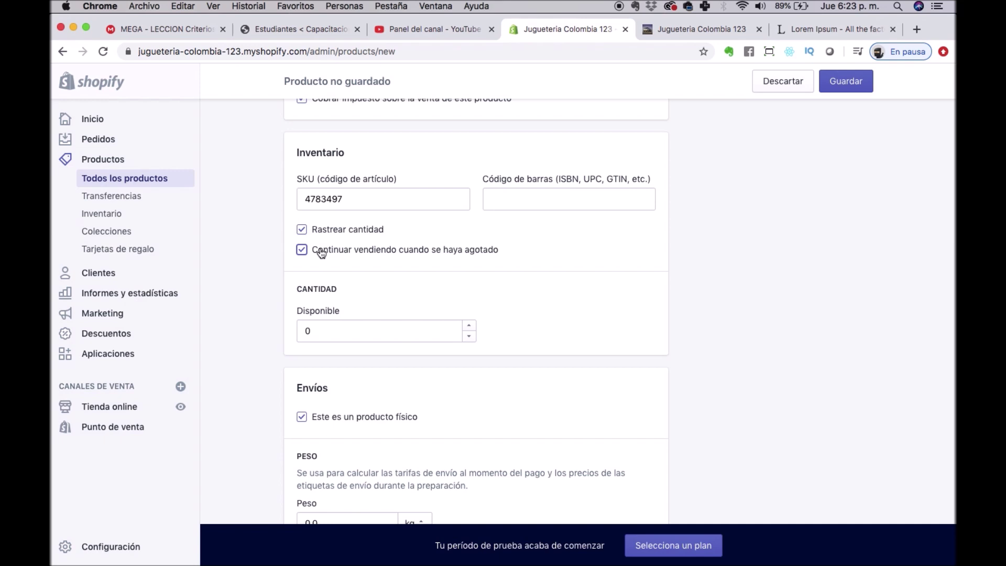
{"action": "left_click", "coordinate": [330, 331]}
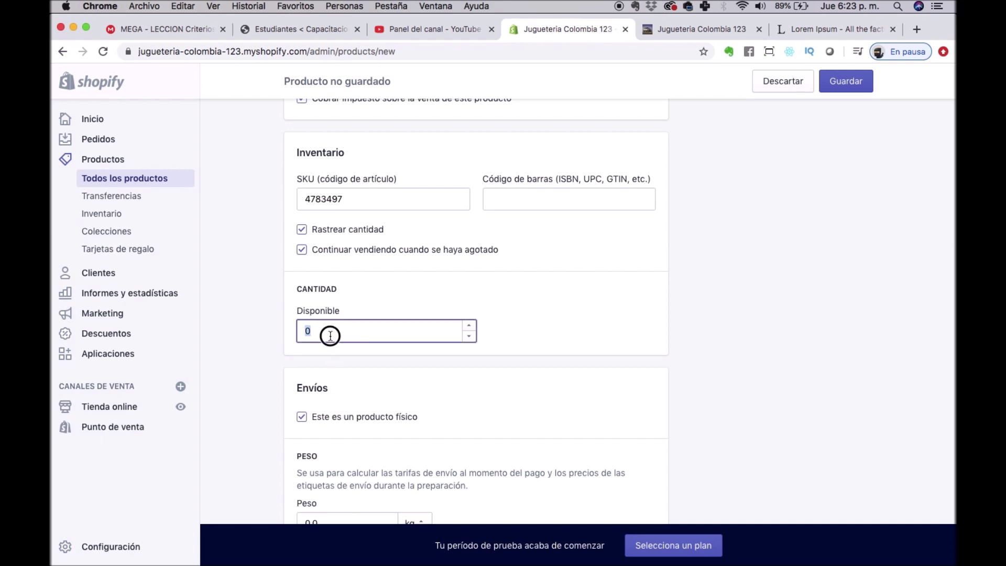
{"action": "type", "text": "10"}
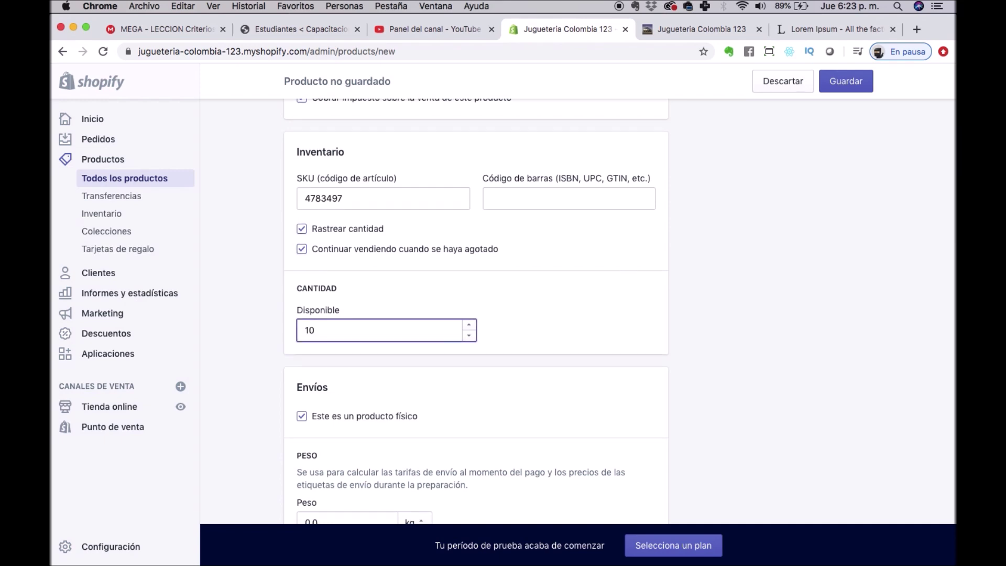
Keep it a physical product and set the country of origin to Colombia.
{"action": "scroll", "coordinate": [372, 383], "scroll_direction": "down", "scroll_amount": 2}
{"action": "scroll", "coordinate": [371, 383], "scroll_direction": "down", "scroll_amount": 3}
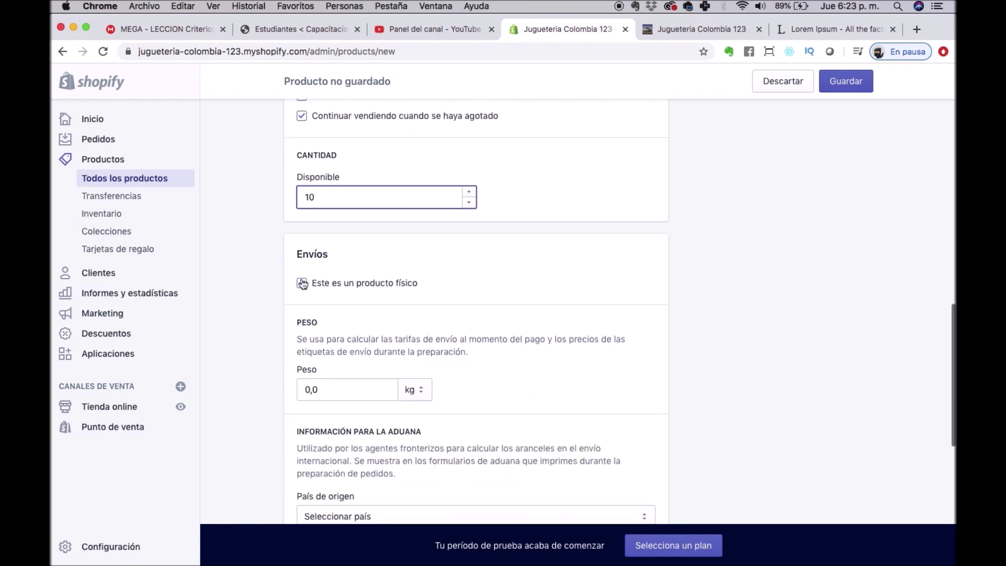
{"action": "left_click", "coordinate": [399, 285]}
{"action": "left_click", "coordinate": [401, 287]}
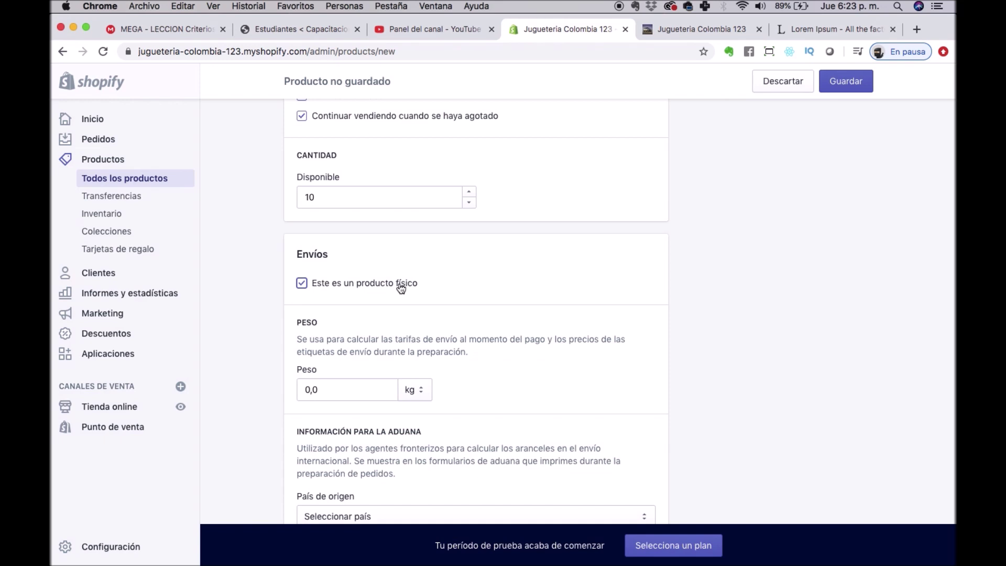
{"action": "scroll", "coordinate": [401, 287], "scroll_direction": "down", "scroll_amount": 10}
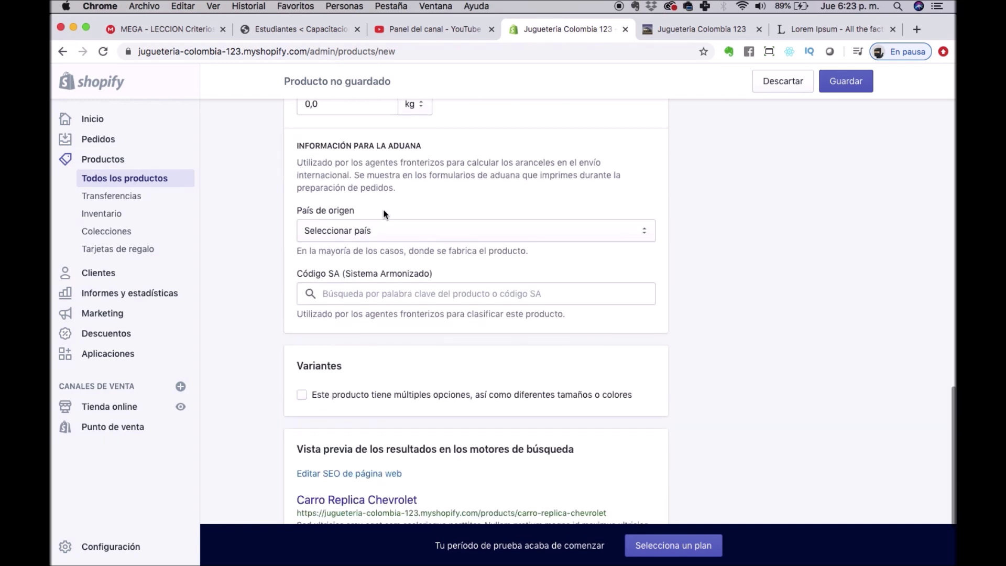
{"action": "left_click", "coordinate": [382, 227]}
{"action": "type", "text": "col"}
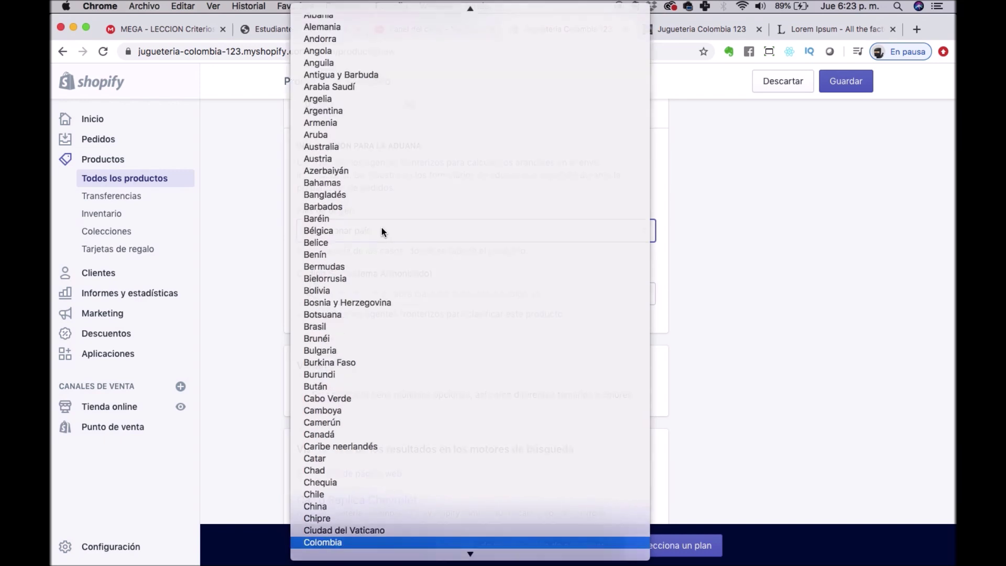
{"action": "key", "text": "Return"}
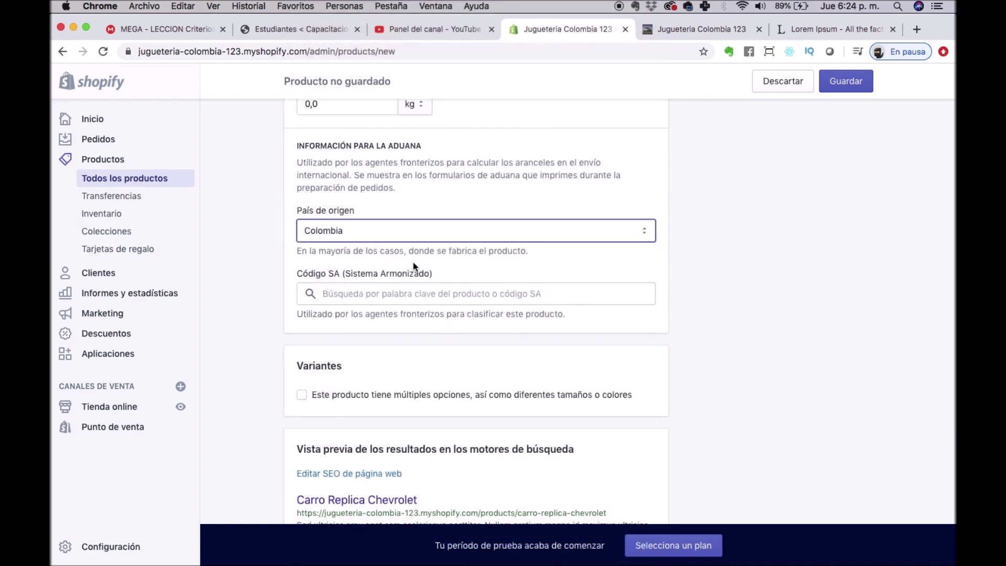
{"action": "scroll", "coordinate": [338, 360], "scroll_direction": "down", "scroll_amount": 5}
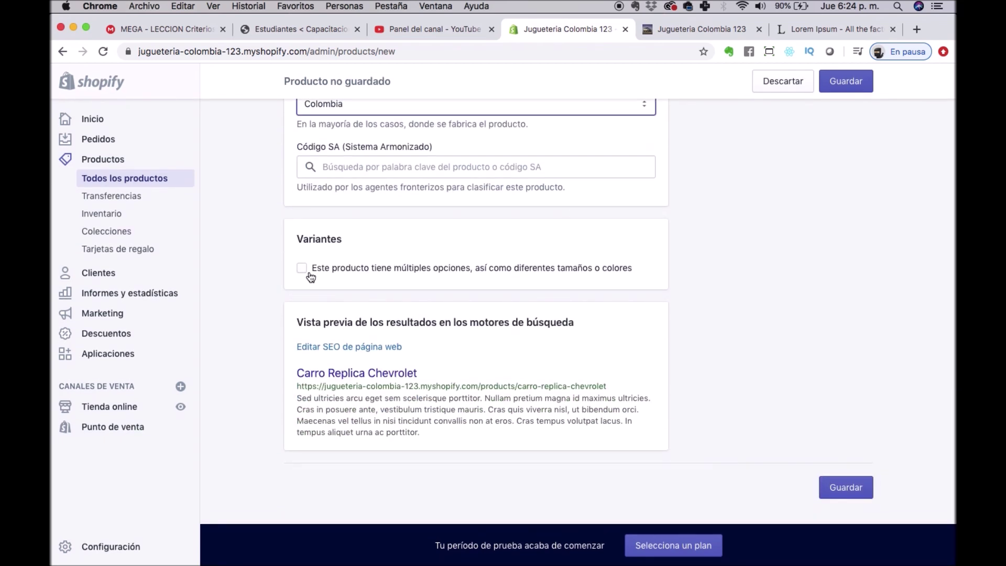
Add a Tamaño option with variants Grande, Mediano and Pequeño.
{"action": "left_click", "coordinate": [309, 273]}
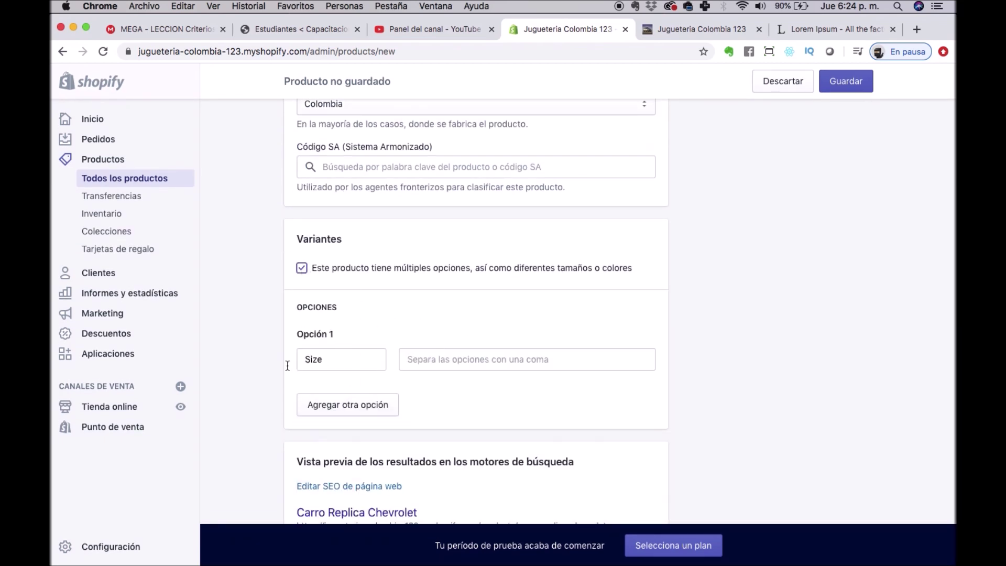
{"action": "left_click", "coordinate": [337, 364]}
{"action": "type", "text": "Tamaño"}
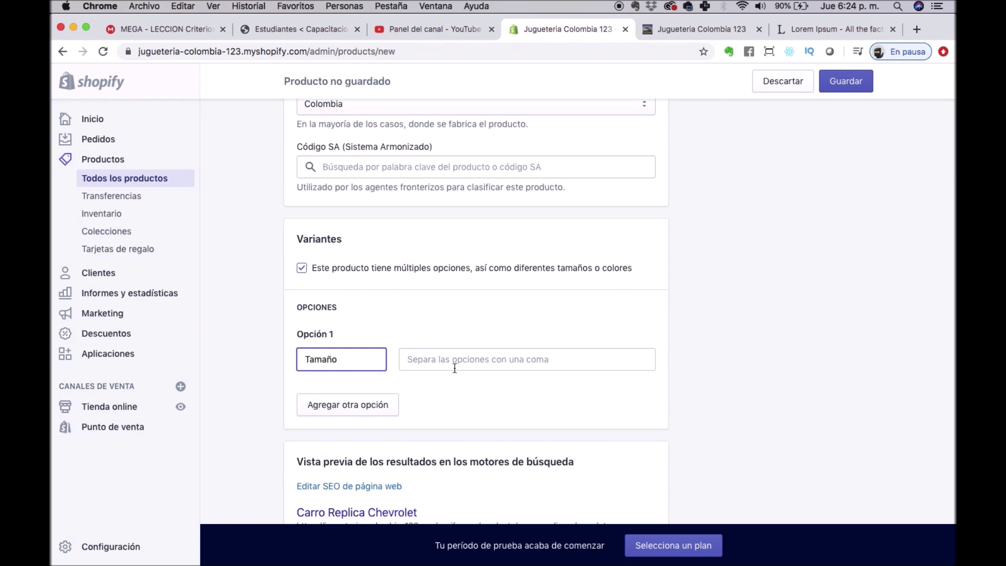
{"action": "left_click", "coordinate": [454, 367]}
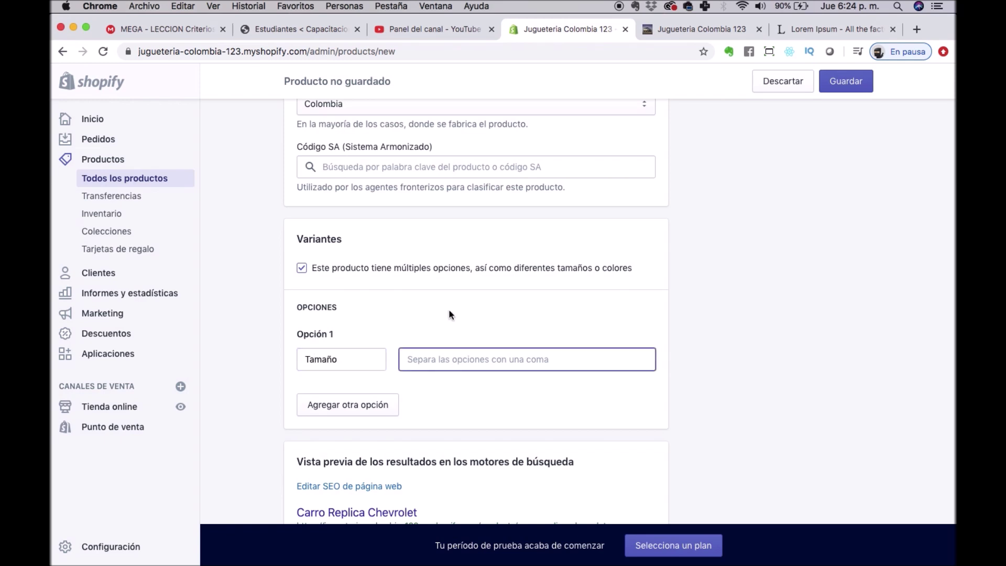
{"action": "type", "text": "Grande,Mediano,Pequeño,"}
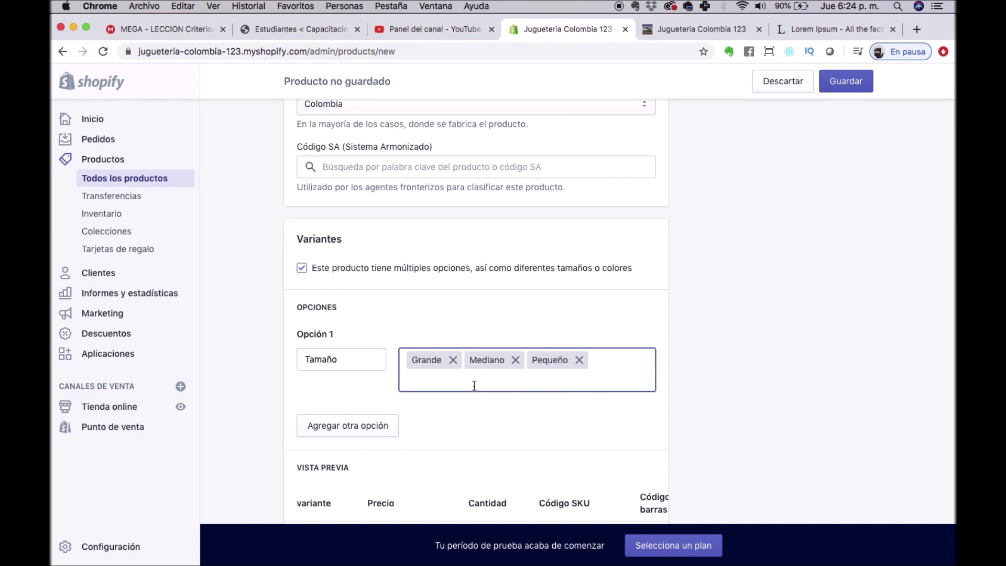
{"action": "scroll", "coordinate": [428, 377], "scroll_direction": "down", "scroll_amount": 2}
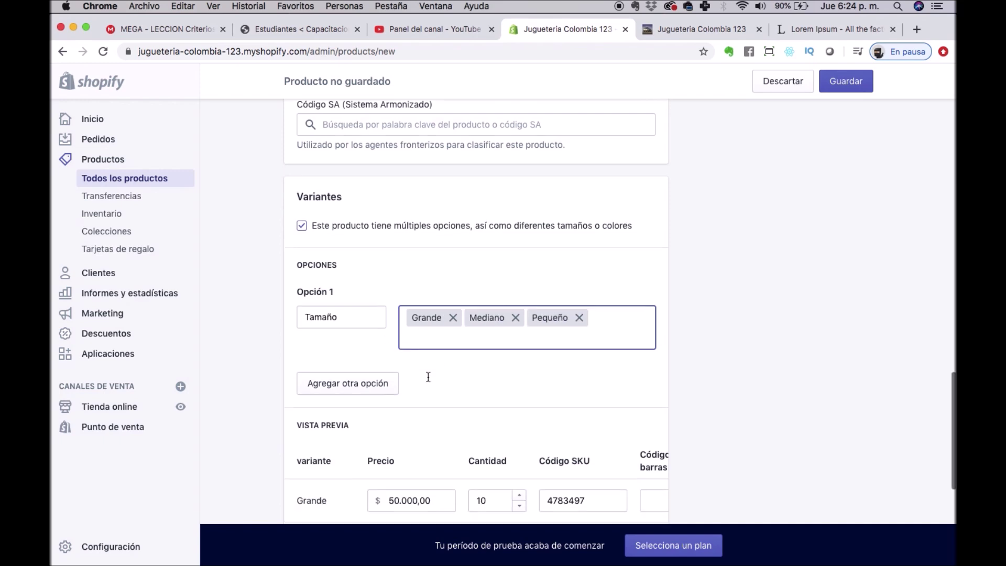
{"action": "scroll", "coordinate": [429, 377], "scroll_direction": "down", "scroll_amount": 6}
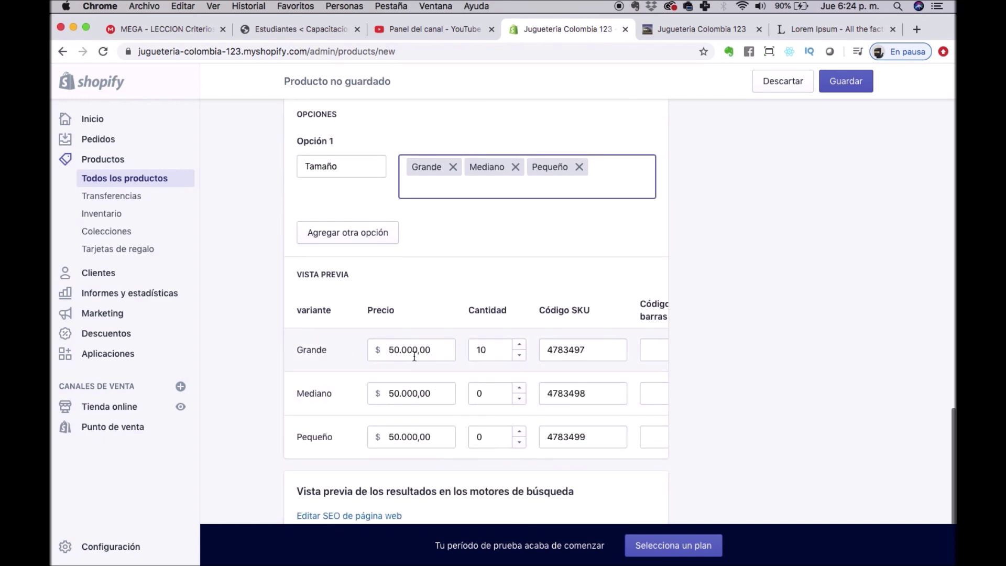
Price the Grande variant at 60.000,00 and Pequeño at 45.000,00.
{"action": "left_click", "coordinate": [395, 349]}
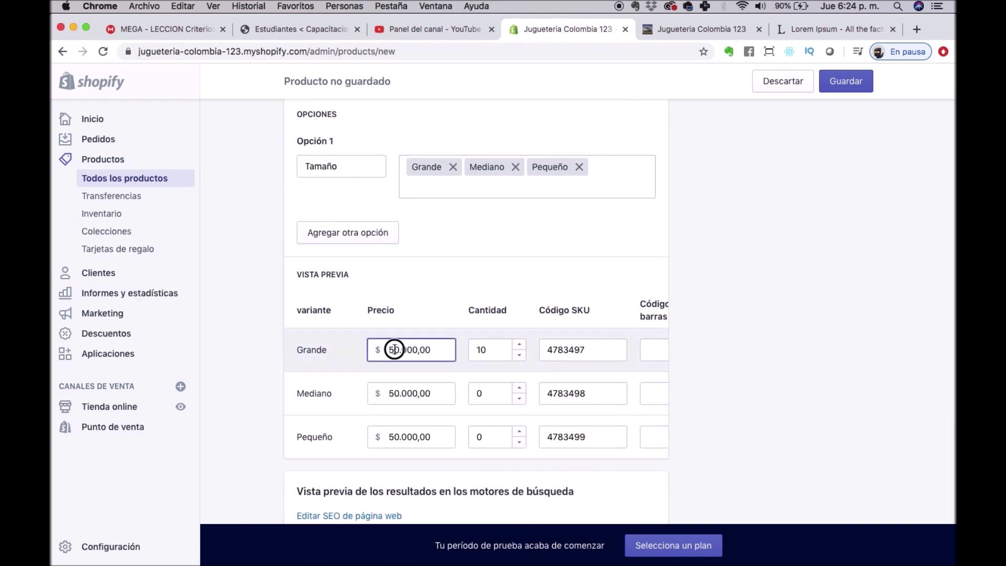
{"action": "type", "text": "60000"}
{"action": "key", "text": "Tab"}
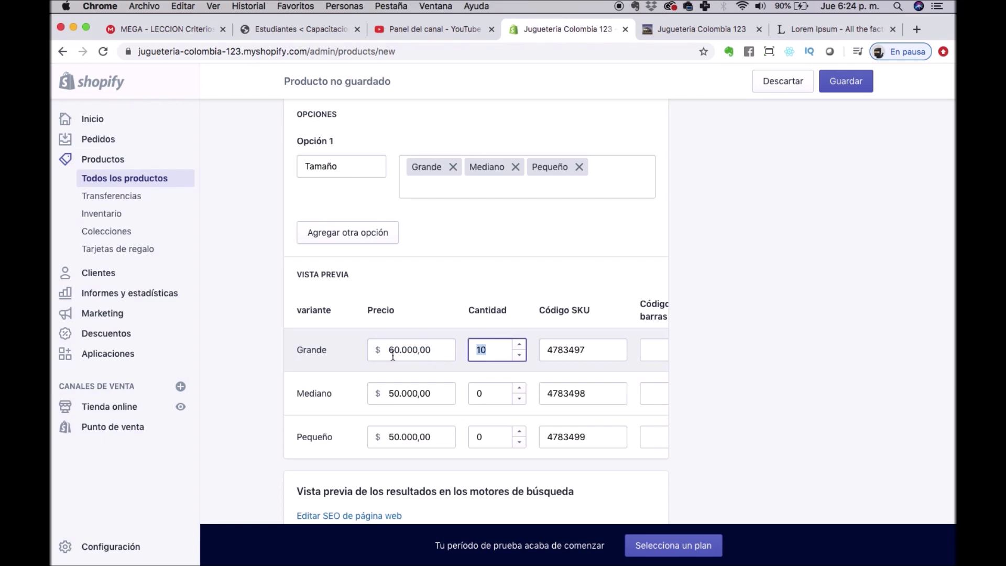
{"action": "left_click", "coordinate": [395, 439]}
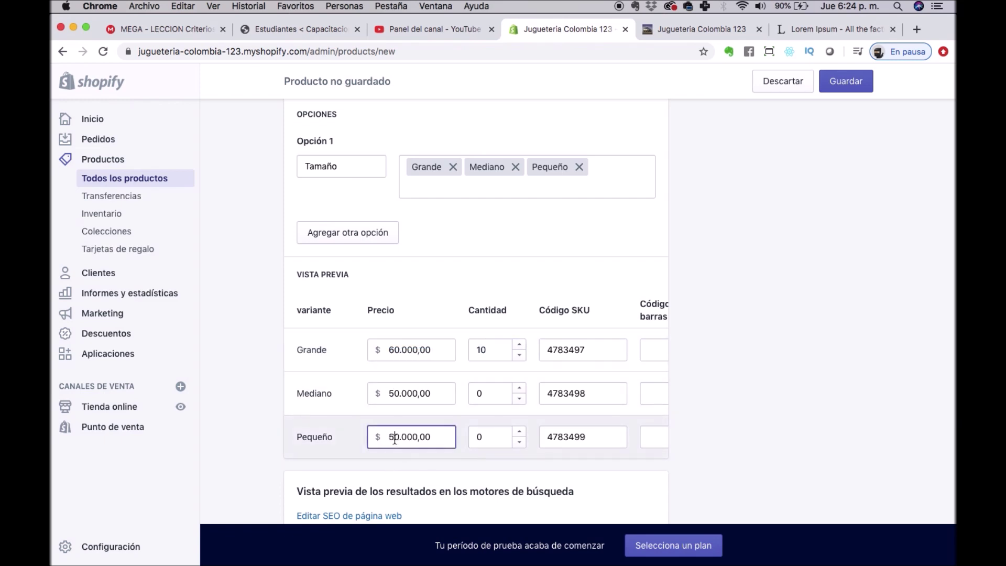
{"action": "key", "text": "BackSpace"}
{"action": "type", "text": "45"}
{"action": "key", "text": "Delete"}
{"action": "key", "text": "Tab"}
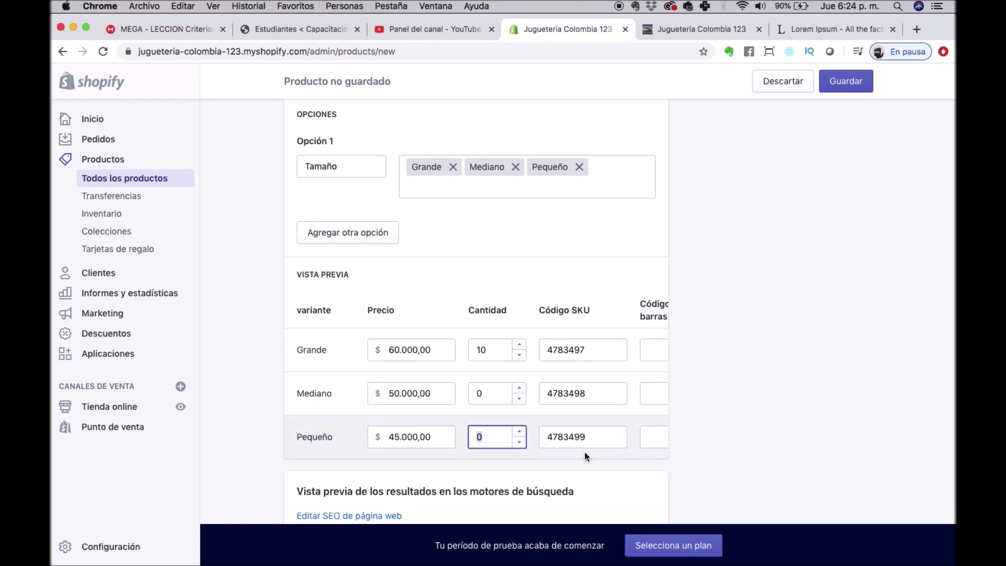
Open the 'Editar SEO de página web' search-engine listing fields.
{"action": "scroll", "coordinate": [580, 439], "scroll_direction": "right", "scroll_amount": 3}
{"action": "scroll", "coordinate": [580, 439], "scroll_direction": "down", "scroll_amount": 5}
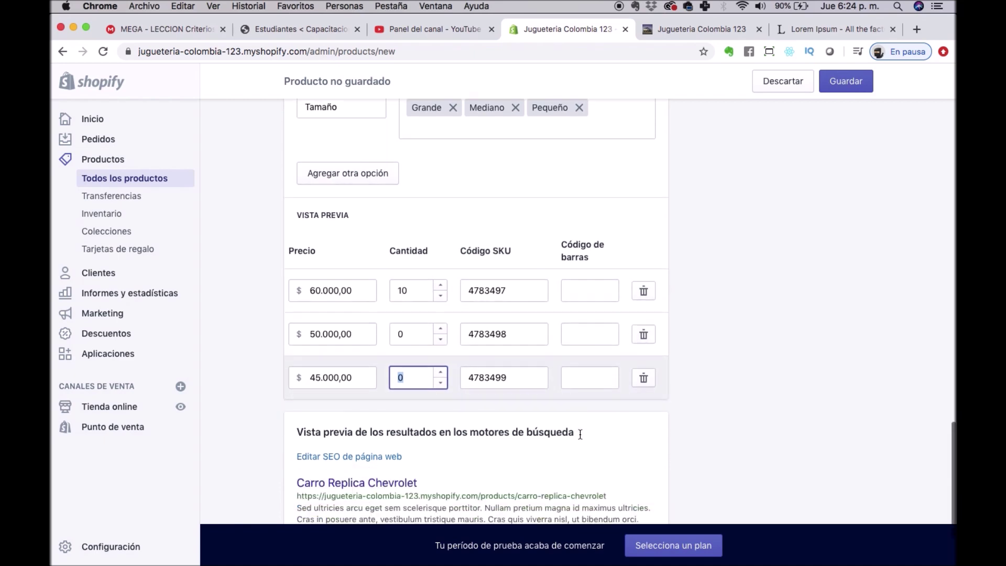
{"action": "scroll", "coordinate": [580, 432], "scroll_direction": "up", "scroll_amount": 5}
{"action": "scroll", "coordinate": [579, 433], "scroll_direction": "down", "scroll_amount": 3}
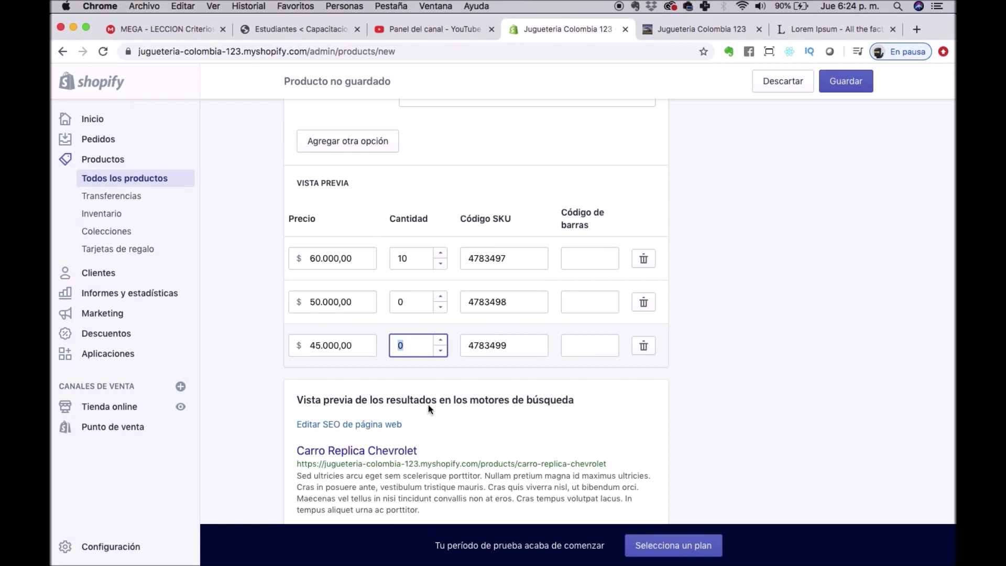
{"action": "left_click", "coordinate": [360, 424]}
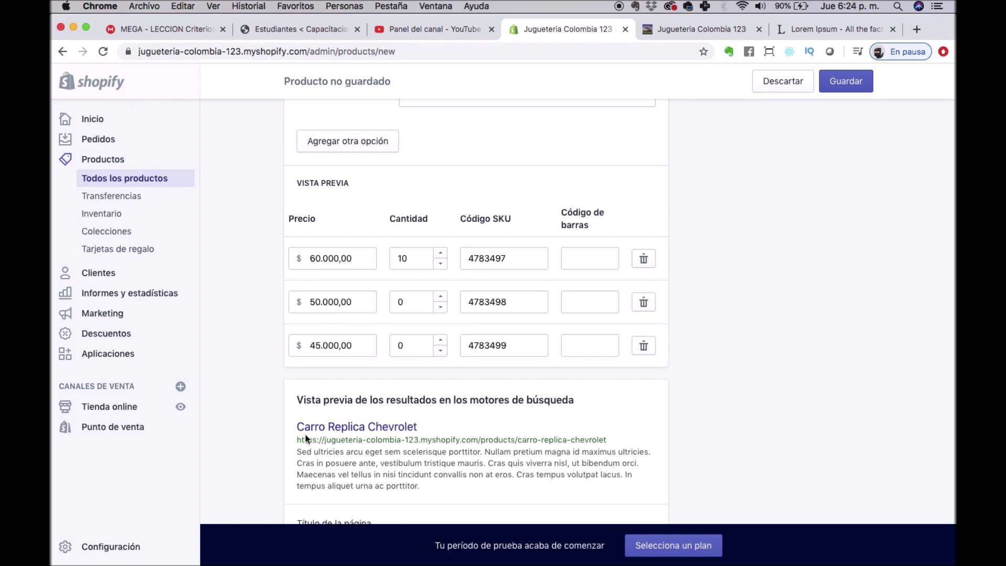
{"action": "scroll", "coordinate": [403, 414], "scroll_direction": "down", "scroll_amount": 4}
{"action": "left_click", "coordinate": [406, 348]}
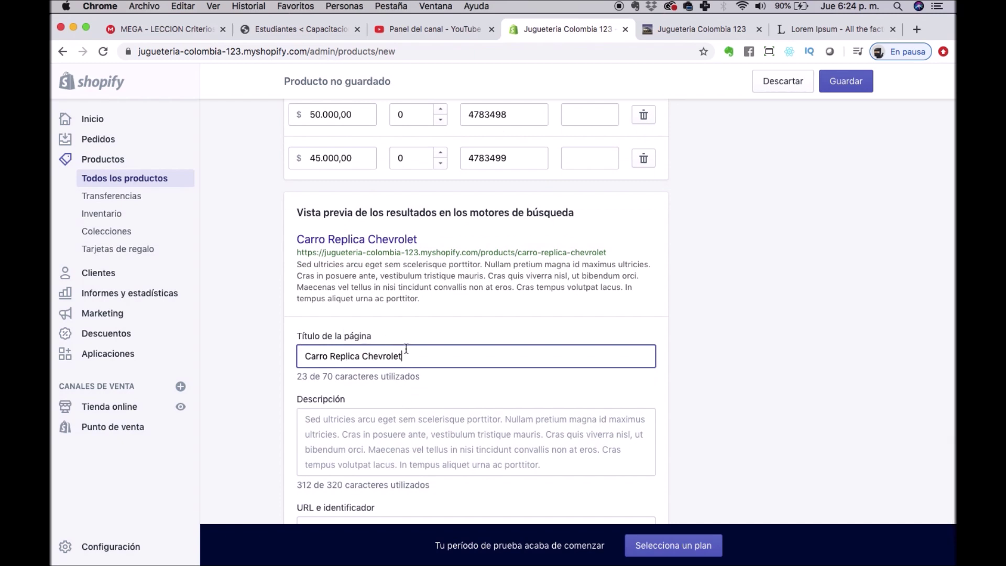
{"action": "scroll", "coordinate": [406, 349], "scroll_direction": "down", "scroll_amount": 2}
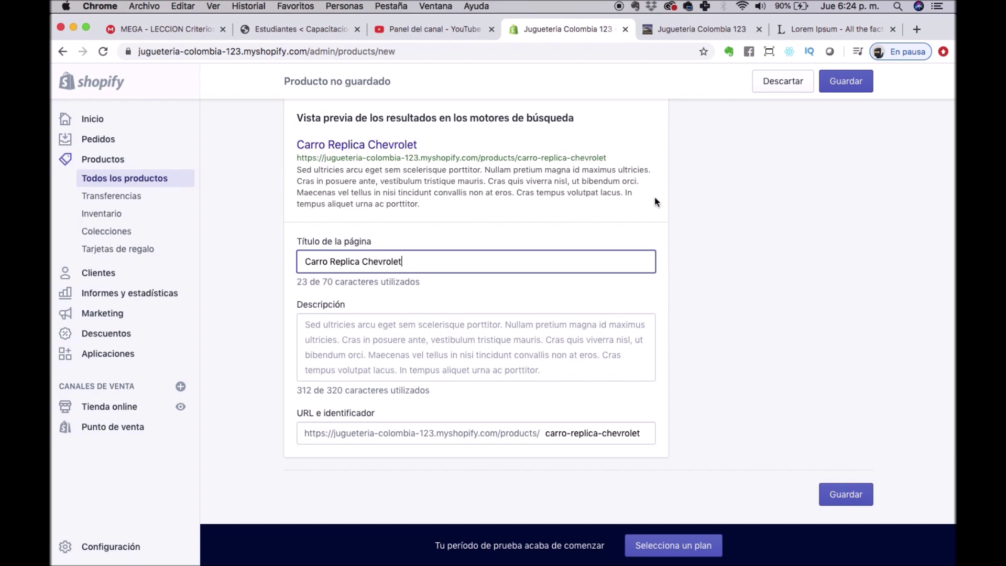
{"action": "scroll", "coordinate": [655, 197], "scroll_direction": "up", "scroll_amount": 10}
{"action": "scroll", "coordinate": [674, 214], "scroll_direction": "down", "scroll_amount": 12}
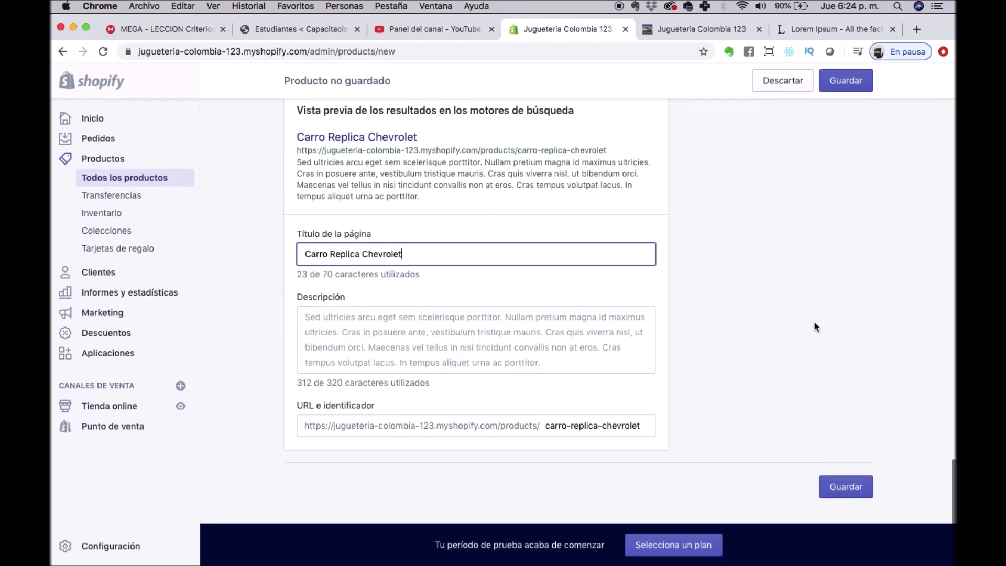
{"action": "scroll", "coordinate": [692, 357], "scroll_direction": "up", "scroll_amount": 15}
{"action": "scroll", "coordinate": [692, 359], "scroll_direction": "up", "scroll_amount": 10}
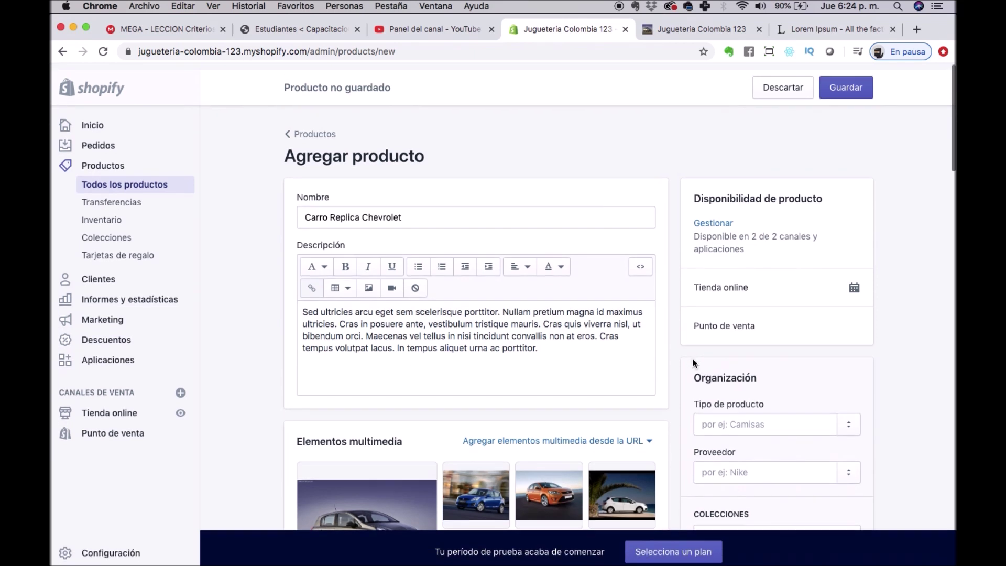
{"action": "scroll", "coordinate": [692, 359], "scroll_direction": "down", "scroll_amount": 1}
{"action": "scroll", "coordinate": [731, 419], "scroll_direction": "down", "scroll_amount": 3}
{"action": "scroll", "coordinate": [732, 422], "scroll_direction": "down", "scroll_amount": 1}
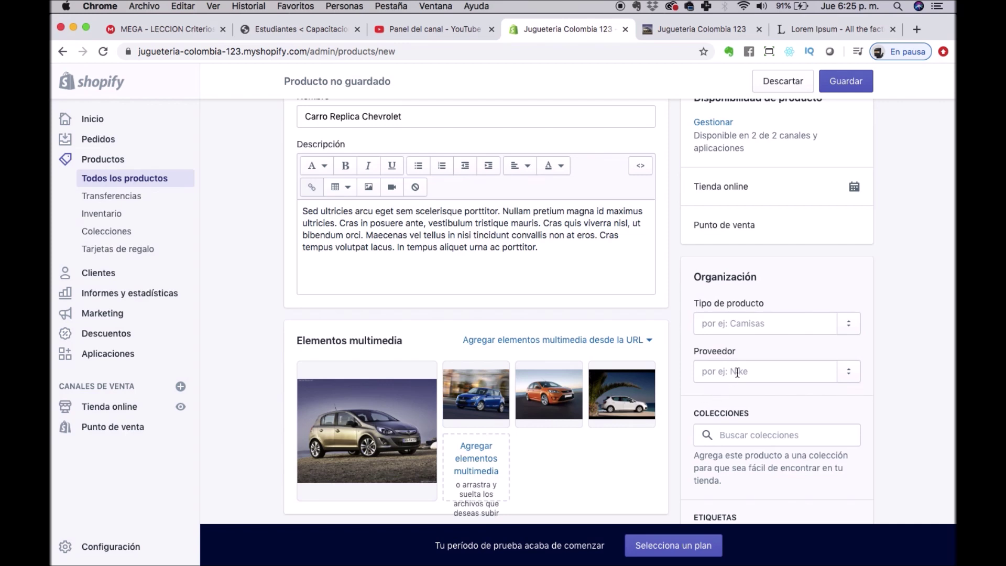
{"action": "scroll", "coordinate": [737, 372], "scroll_direction": "down", "scroll_amount": 3}
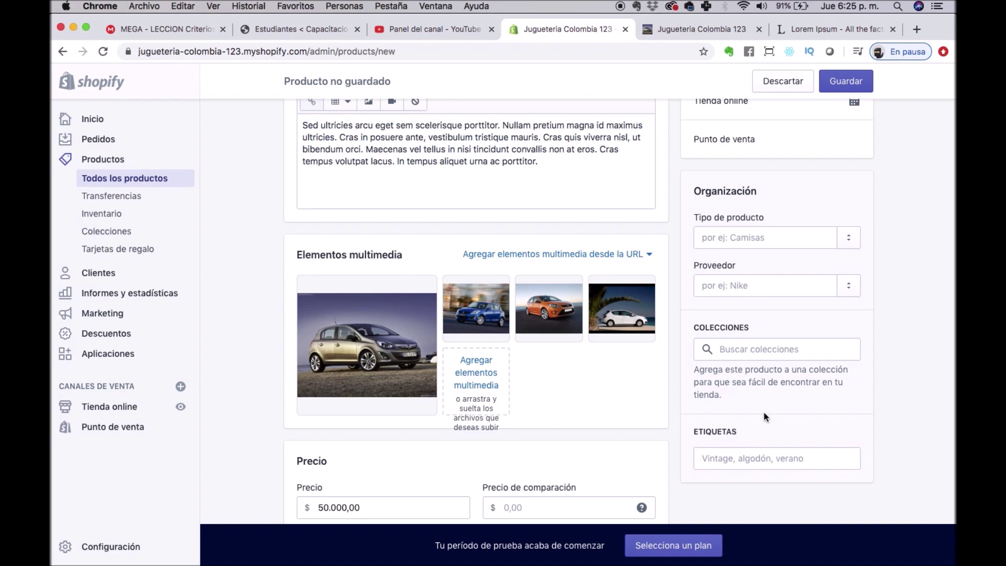
{"action": "scroll", "coordinate": [878, 155], "scroll_direction": "up", "scroll_amount": 5}
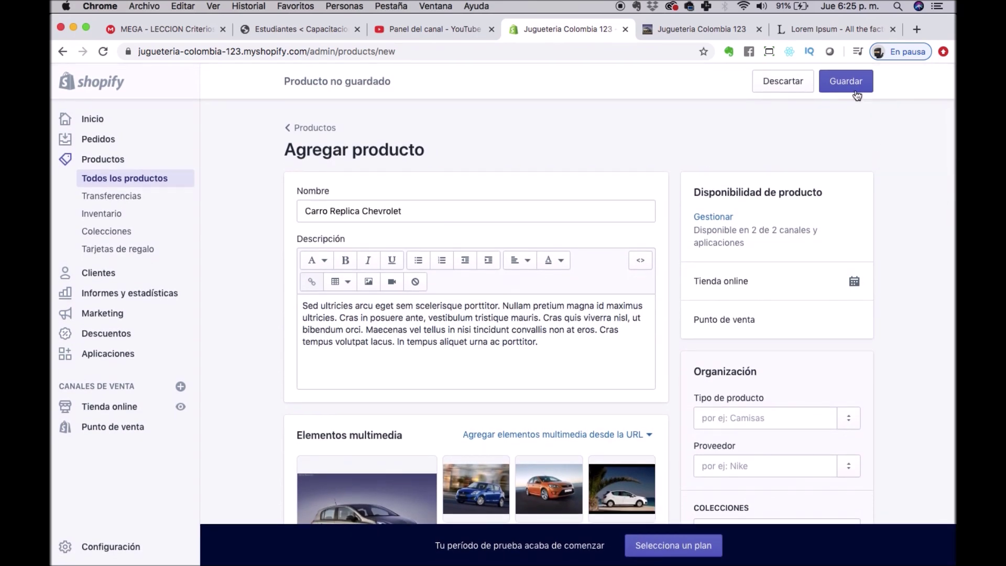
Save Carro Replica Chevrolet and go to the Transferencias page.
{"action": "left_click", "coordinate": [853, 86]}
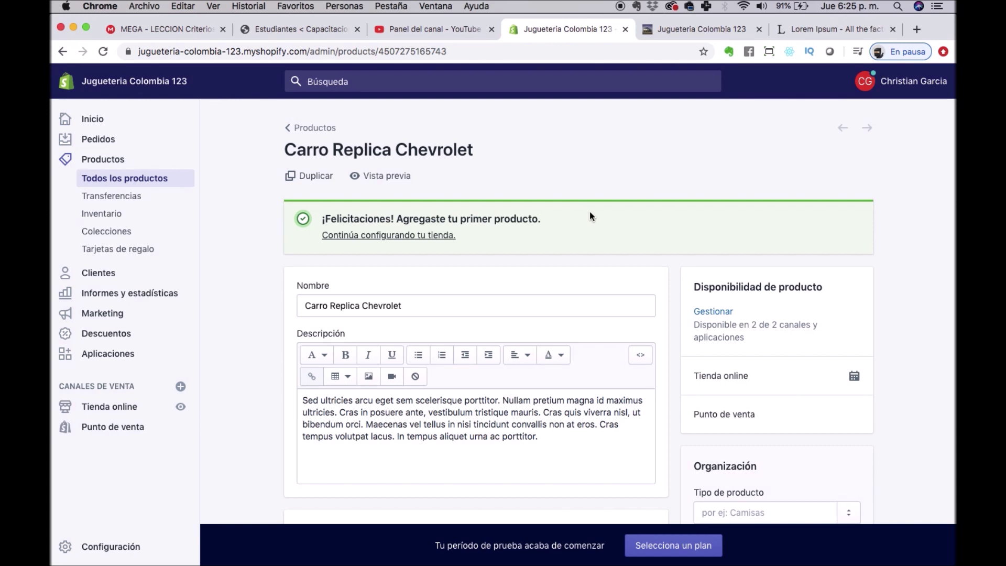
{"action": "left_click", "coordinate": [128, 195]}
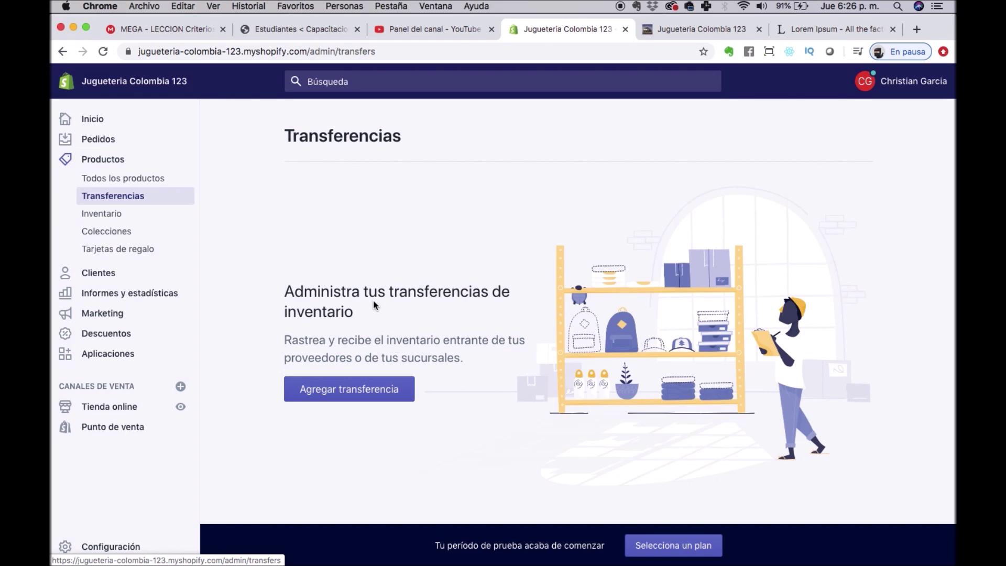
Go to the Inventario page listing the Mediano, Pequeño and Grande variants' SKUs and stock.
{"action": "triple_click", "coordinate": [443, 282]}
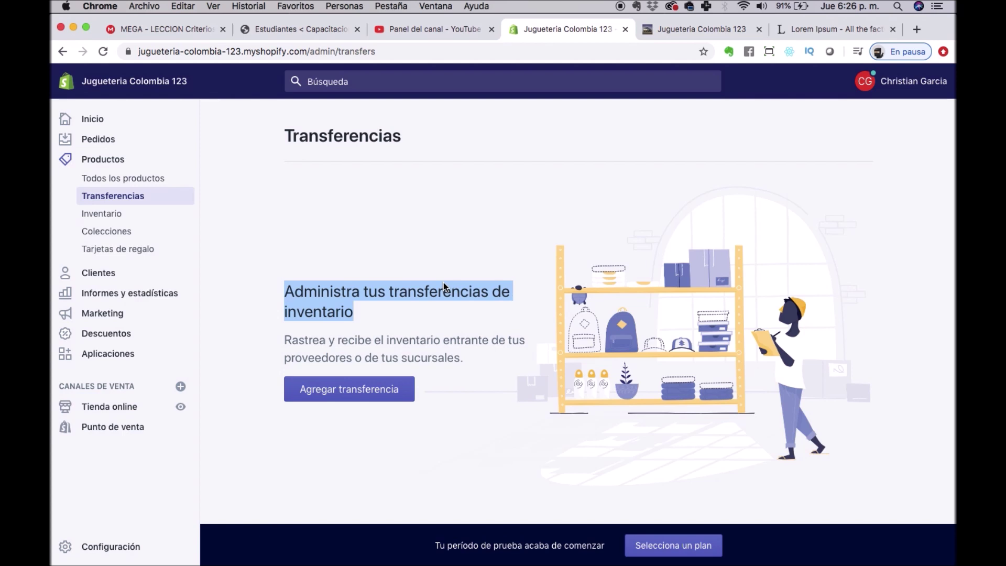
{"action": "left_click", "coordinate": [102, 214]}
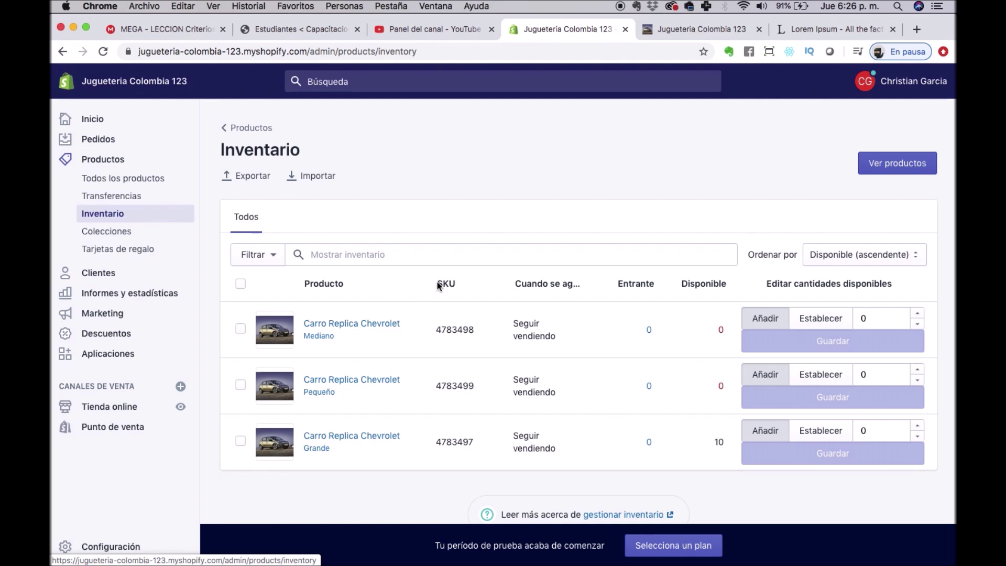
{"action": "scroll", "coordinate": [437, 282], "scroll_direction": "down", "scroll_amount": 1}
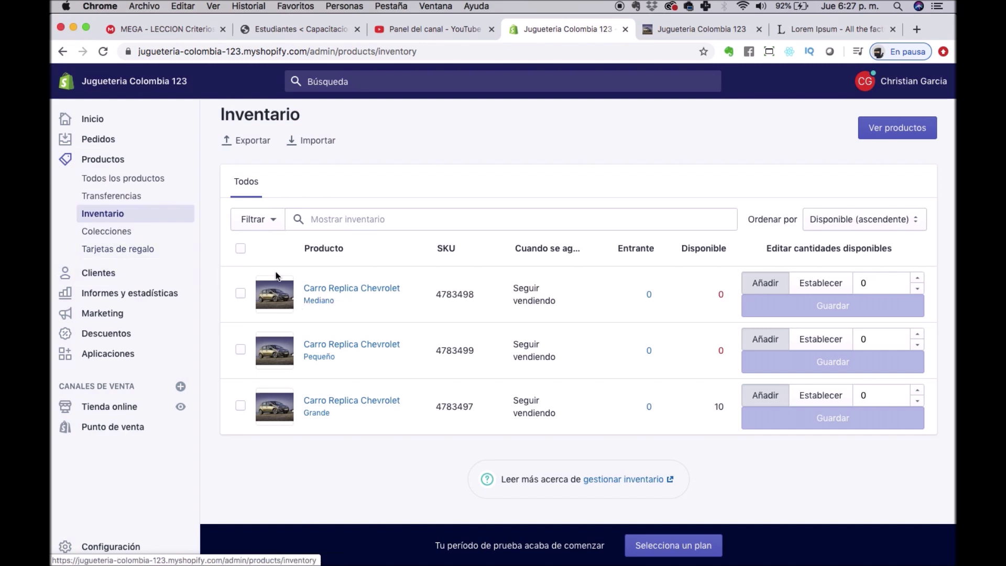
Switch to the Jugueteria Colombia 123 storefront preview tab.
{"action": "scroll", "coordinate": [307, 173], "scroll_direction": "up", "scroll_amount": 1}
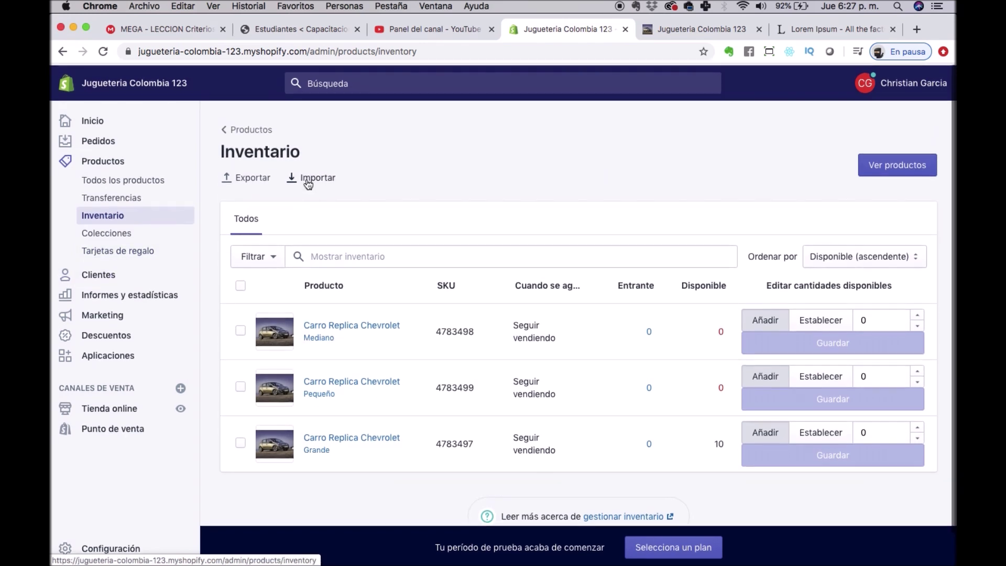
{"action": "left_click", "coordinate": [689, 32]}
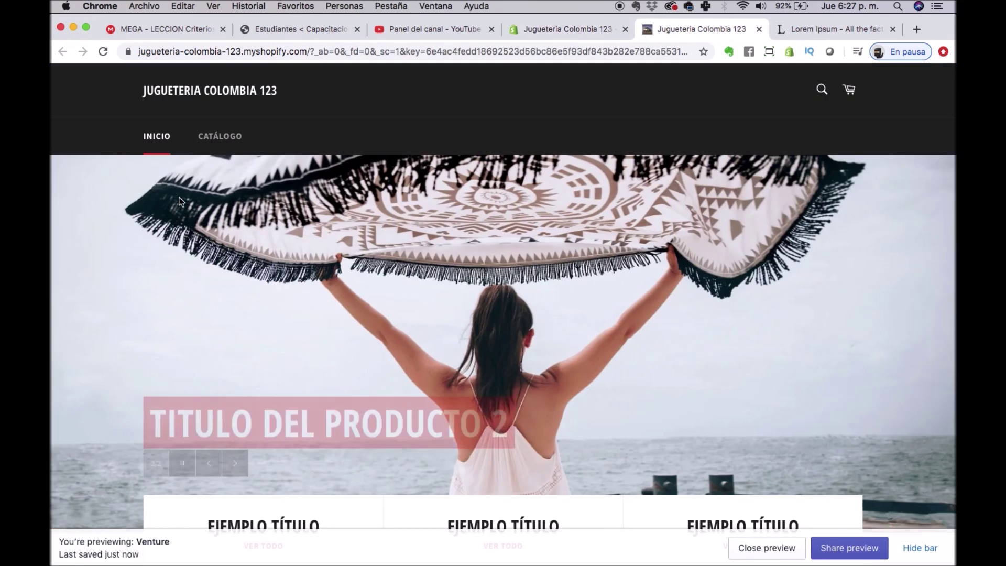
Reload the storefront homepage and open the Carro Replica Chevrolet product page.
{"action": "left_click", "coordinate": [152, 137]}
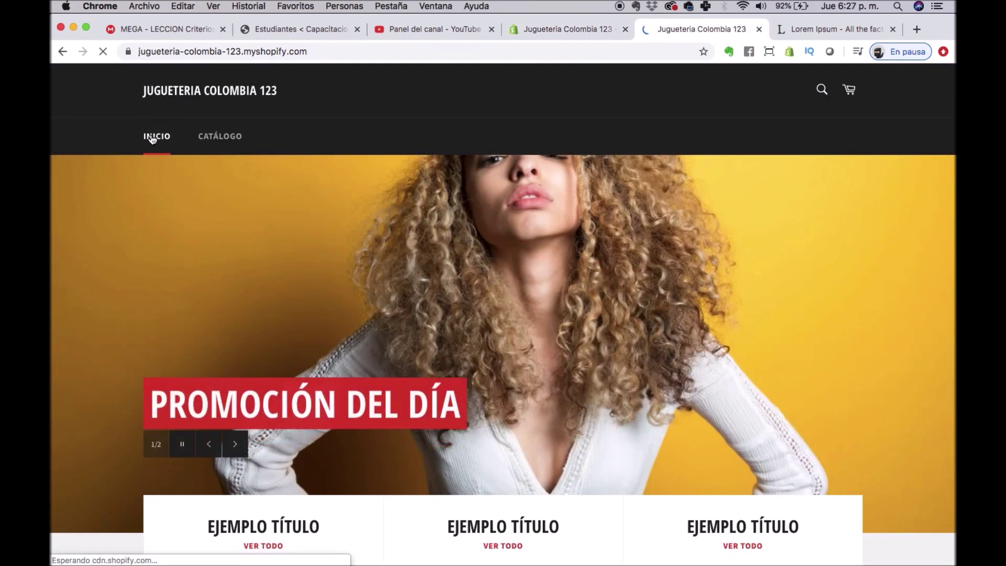
{"action": "scroll", "coordinate": [381, 314], "scroll_direction": "down", "scroll_amount": 1}
{"action": "scroll", "coordinate": [381, 314], "scroll_direction": "down", "scroll_amount": 15}
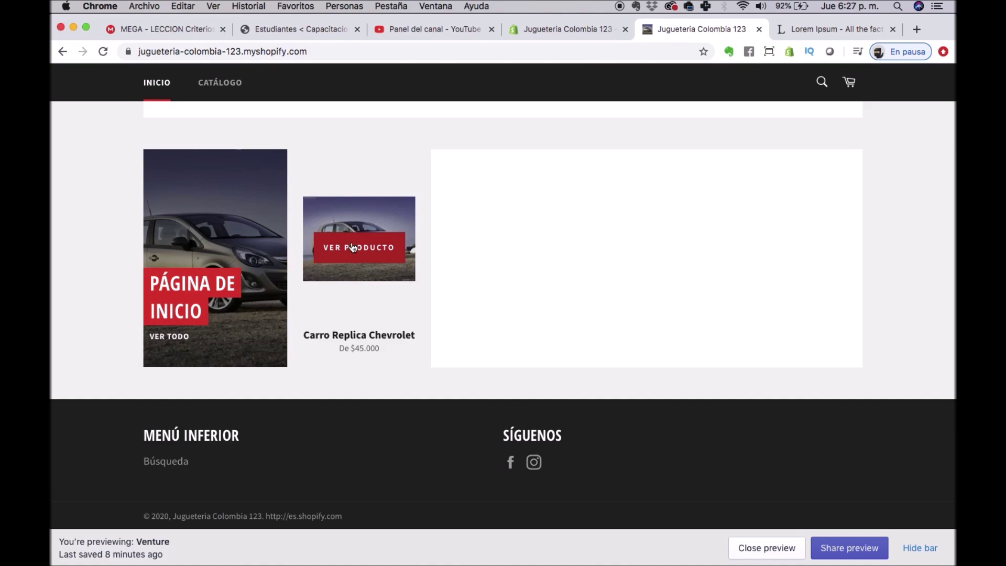
{"action": "scroll", "coordinate": [401, 242], "scroll_direction": "up", "scroll_amount": 20}
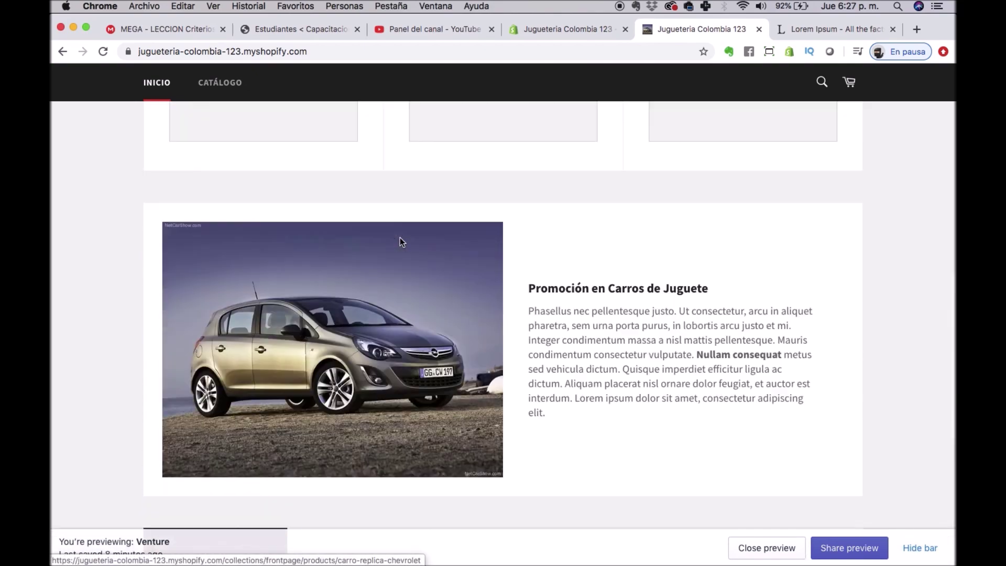
{"action": "scroll", "coordinate": [401, 243], "scroll_direction": "down", "scroll_amount": 8}
{"action": "scroll", "coordinate": [402, 242], "scroll_direction": "down", "scroll_amount": 10}
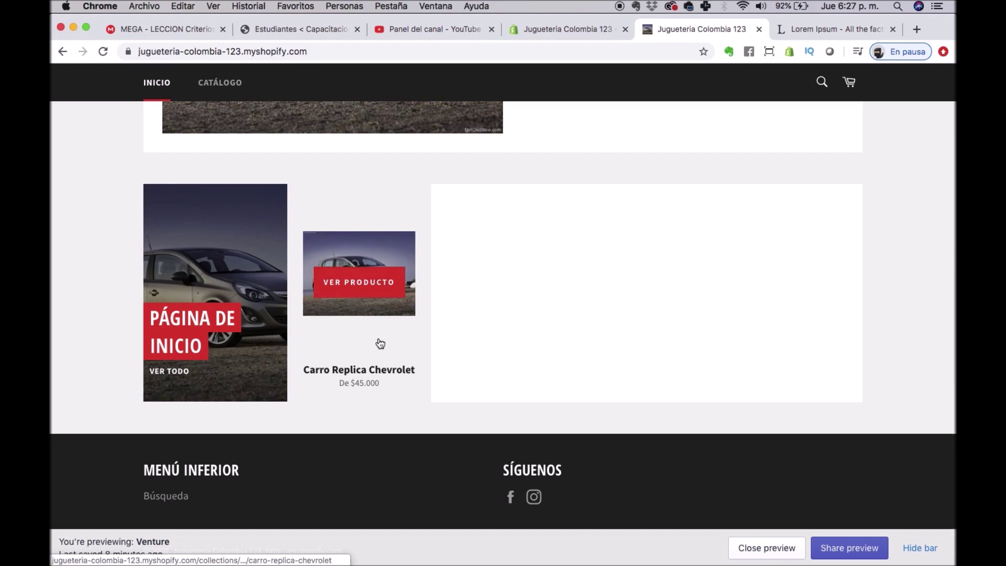
{"action": "scroll", "coordinate": [305, 121], "scroll_direction": "up", "scroll_amount": 15}
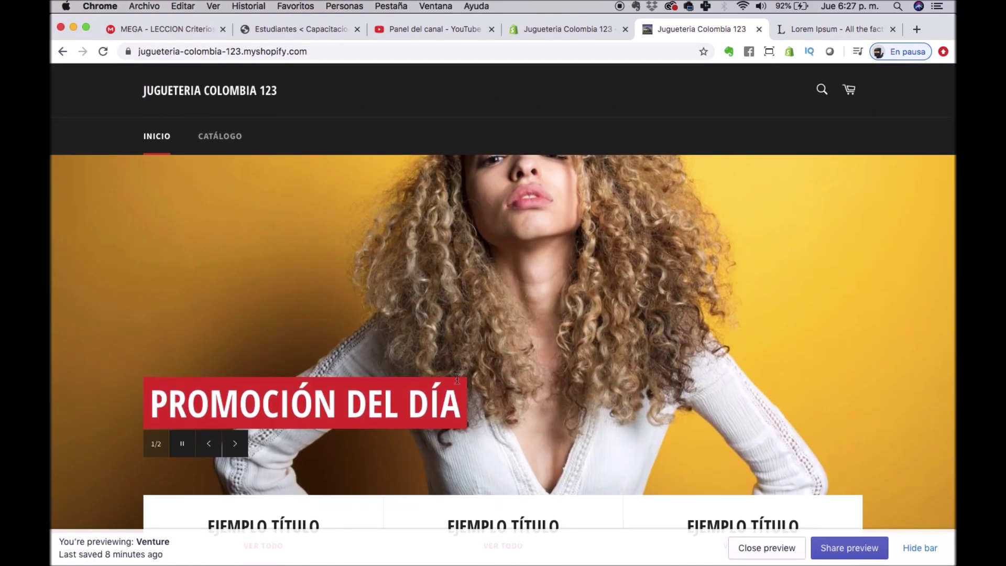
{"action": "scroll", "coordinate": [464, 354], "scroll_direction": "down", "scroll_amount": 15}
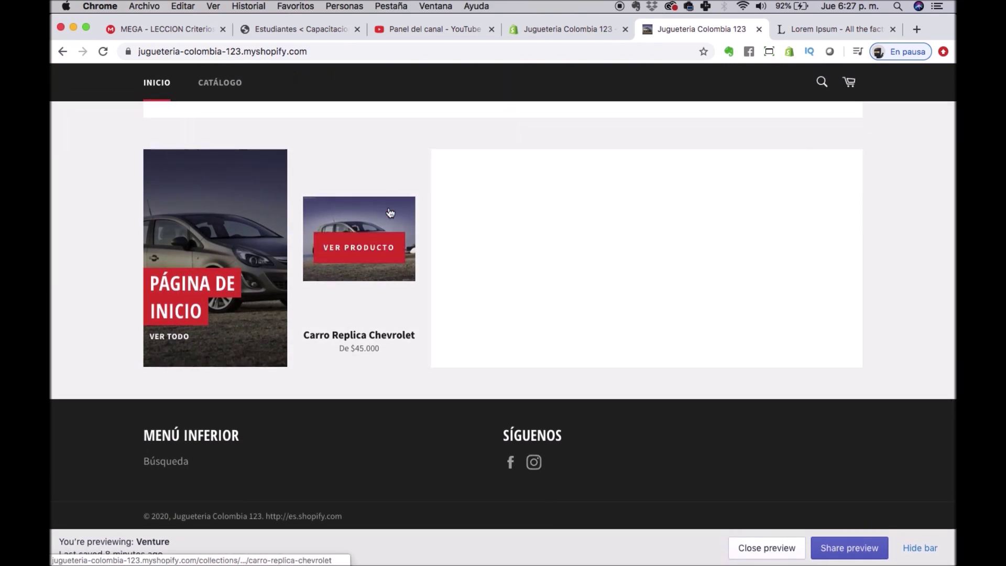
{"action": "left_click", "coordinate": [391, 212]}
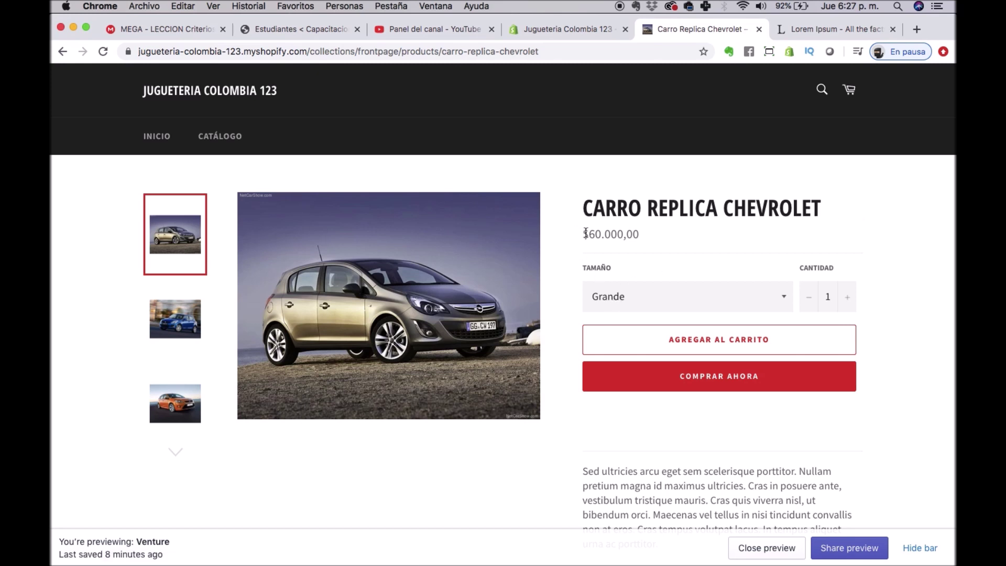
Browse the product photos, select the Mediano size, and return to the admin Inventario tab.
{"action": "left_click", "coordinate": [168, 331]}
{"action": "left_click", "coordinate": [170, 415]}
{"action": "left_click", "coordinate": [186, 293]}
{"action": "left_click", "coordinate": [178, 230]}
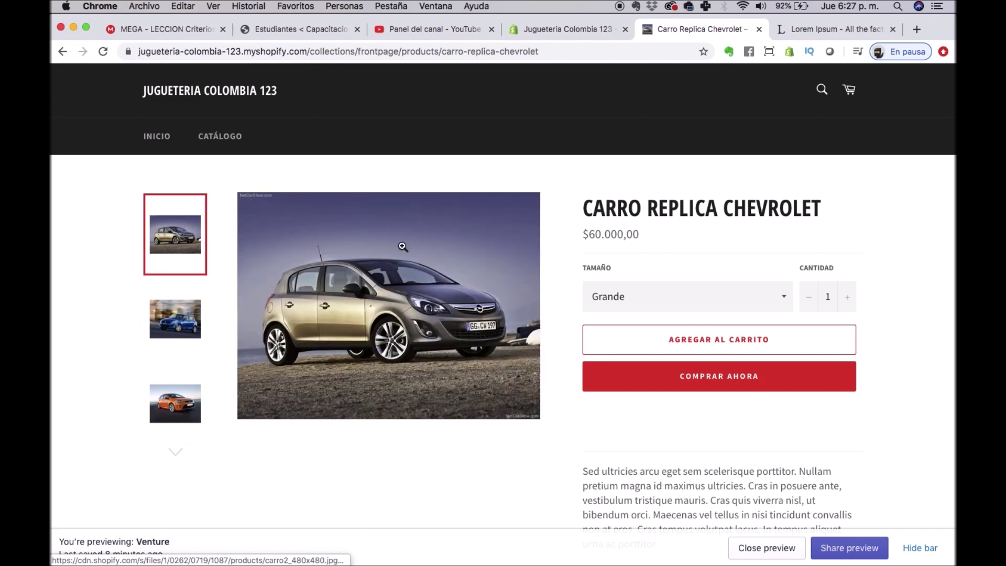
{"action": "left_click", "coordinate": [760, 293]}
{"action": "left_click", "coordinate": [681, 312]}
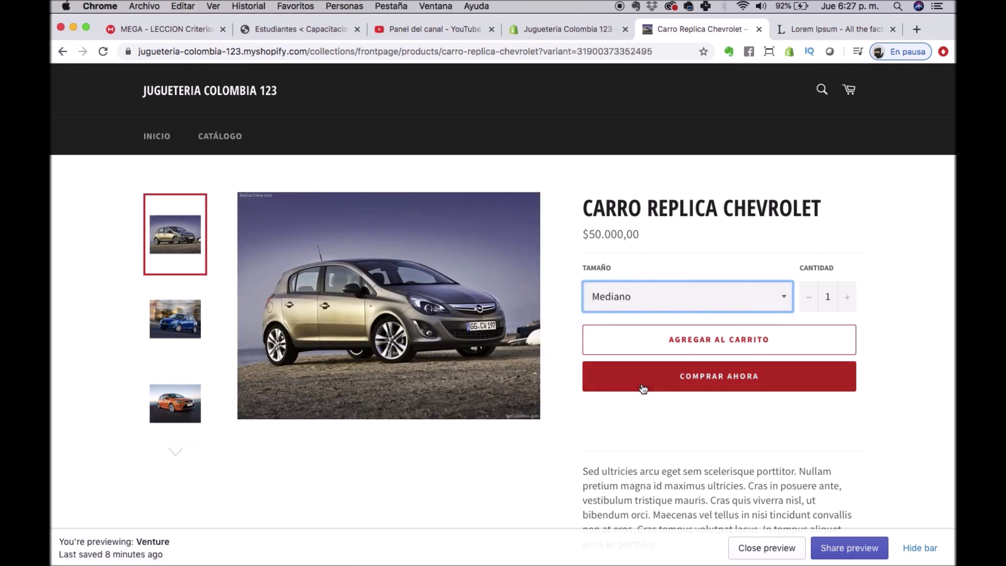
{"action": "scroll", "coordinate": [644, 386], "scroll_direction": "down", "scroll_amount": 5}
{"action": "scroll", "coordinate": [643, 388], "scroll_direction": "down", "scroll_amount": 3}
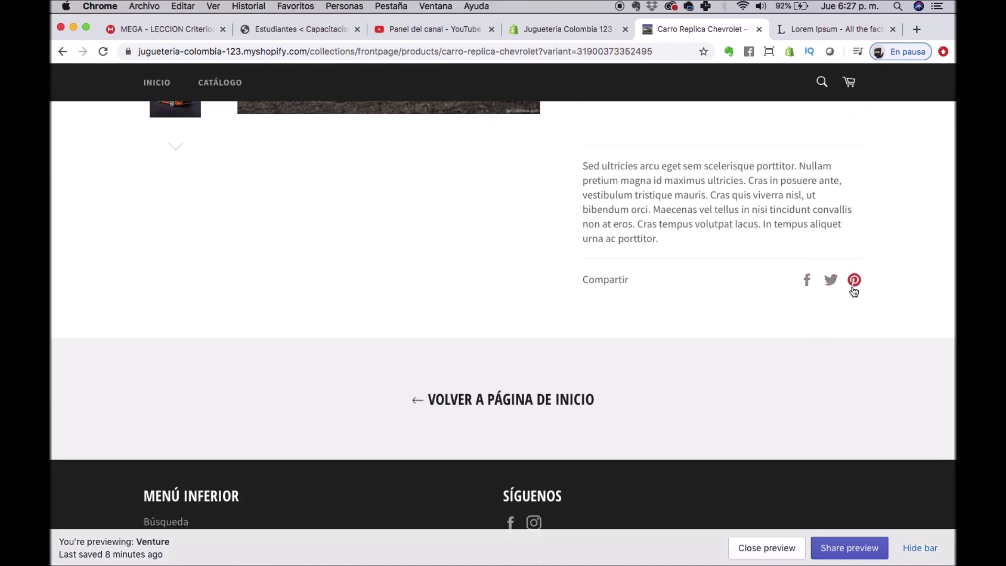
{"action": "scroll", "coordinate": [724, 259], "scroll_direction": "up", "scroll_amount": 6}
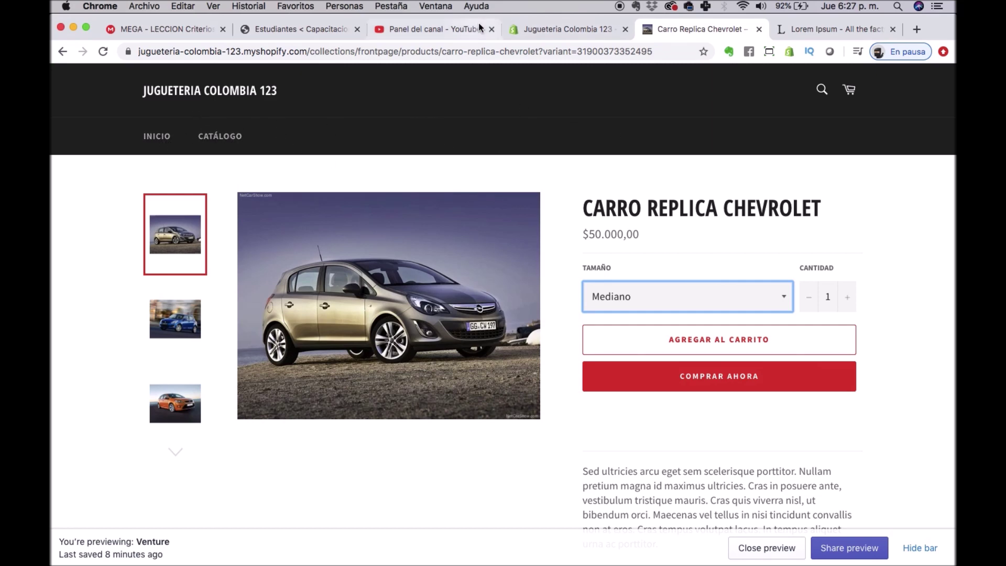
{"action": "left_click", "coordinate": [557, 22]}
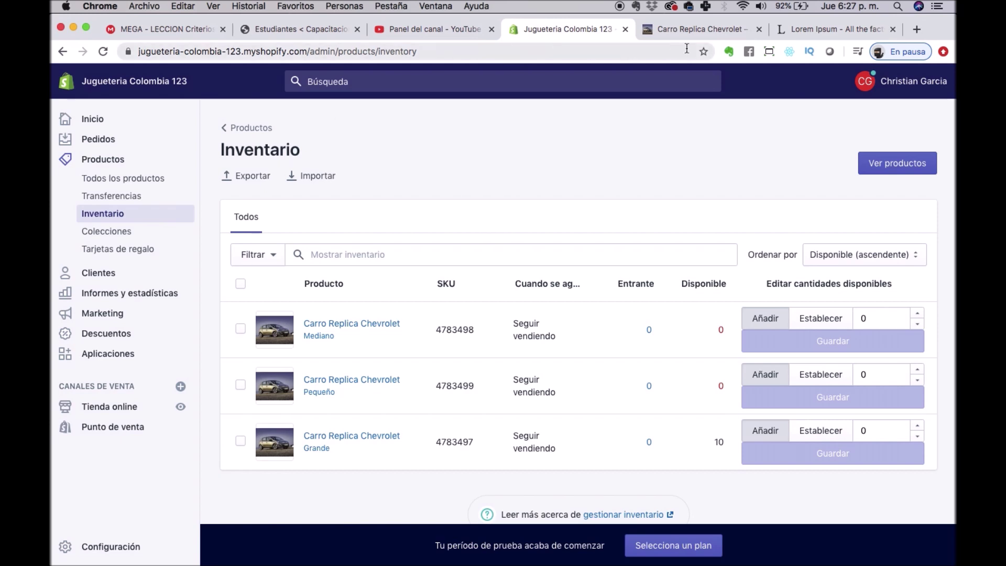
Go from Clientes to the Productos list and start adding a new product.
{"action": "left_click", "coordinate": [94, 273]}
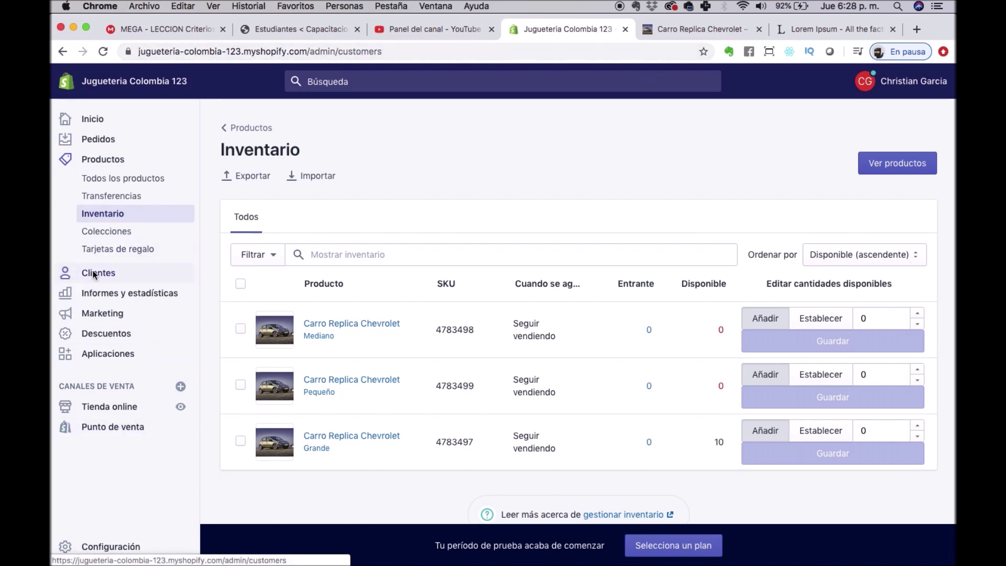
{"action": "left_click", "coordinate": [101, 159]}
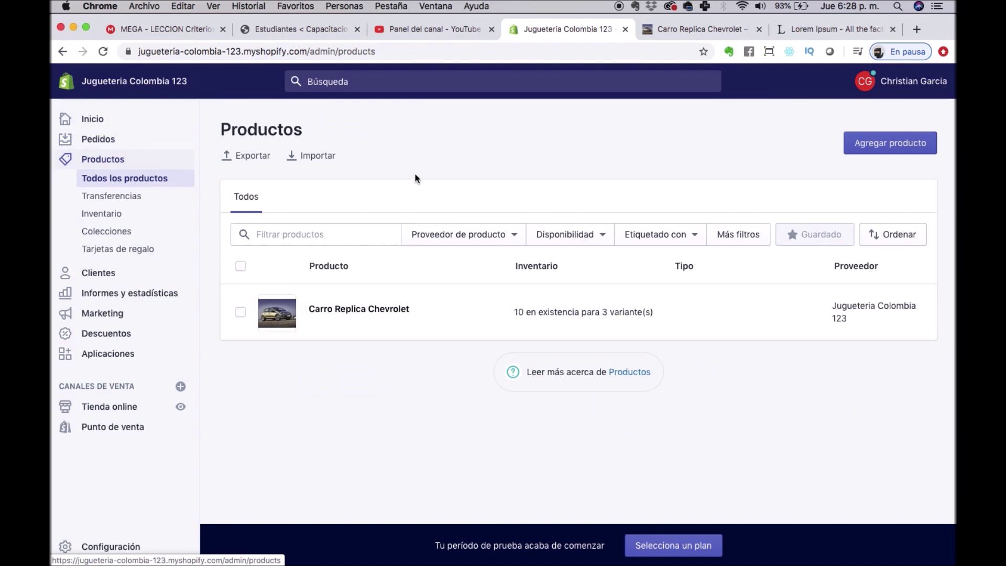
{"action": "left_click", "coordinate": [873, 136]}
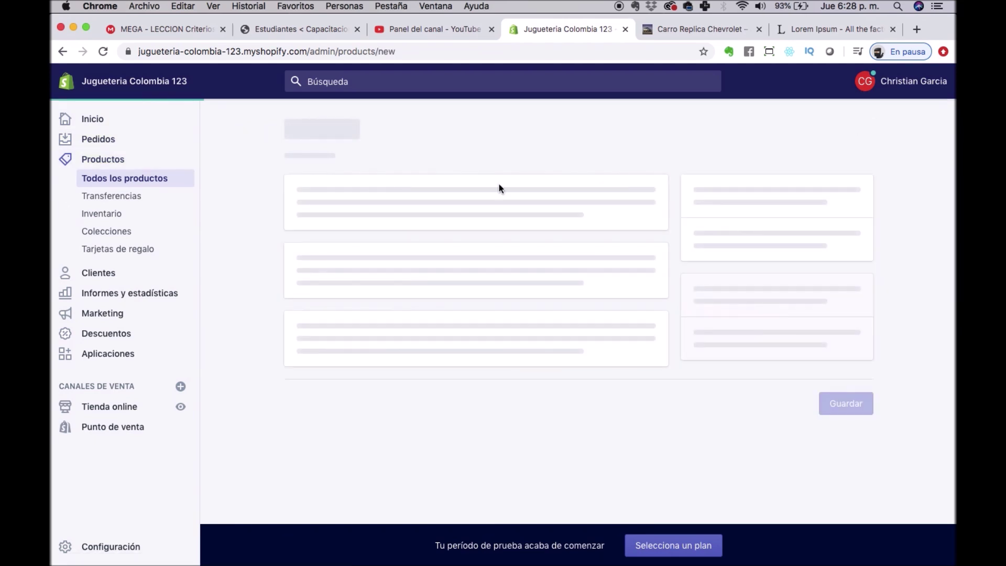
Name the product Carro Chevrolet Corsa, paste the lorem ipsum description, and upload carro9.jpg.
{"action": "left_click", "coordinate": [387, 211]}
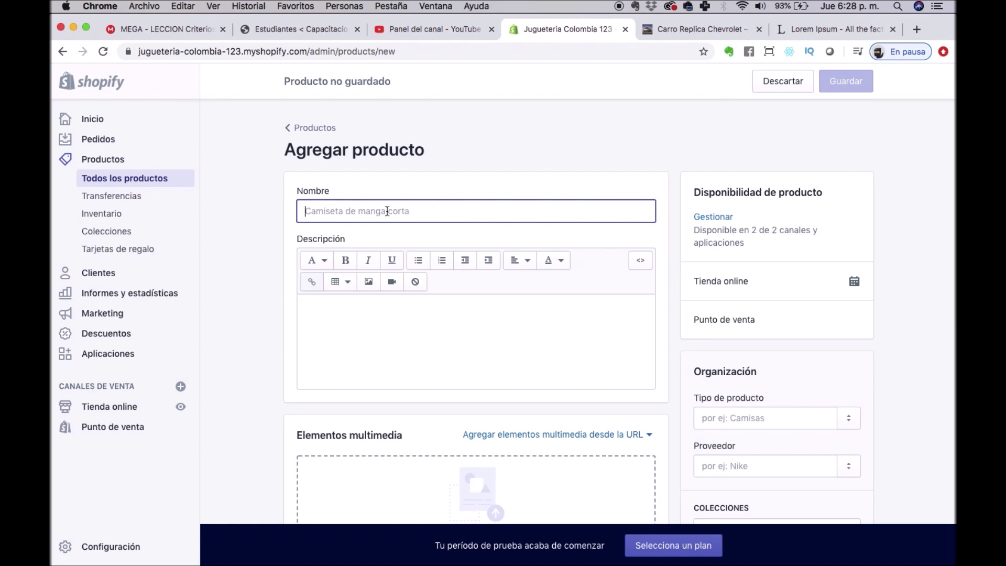
{"action": "type", "text": "Carro Chevrolet Corsa"}
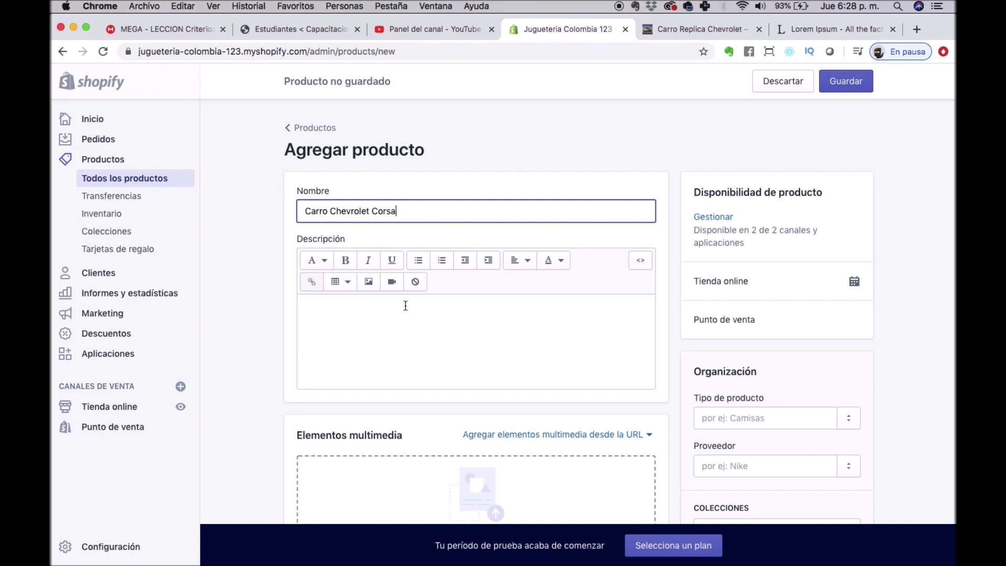
{"action": "left_click", "coordinate": [405, 306]}
{"action": "type", "text": "Sed ultricies arcu eget sem scelerisque porttitor. Nullam pretium magna id maximus ultricies. Cras in posuere ante, vestibulum tristique mauris. Cras quis viverra nisl, ut bibendum orci. Maecenas vel tellus in nisi tincidunt convallis non at eros. Cras tempus volutpat lacus. In tempus aliquet urna ac porttitor."}
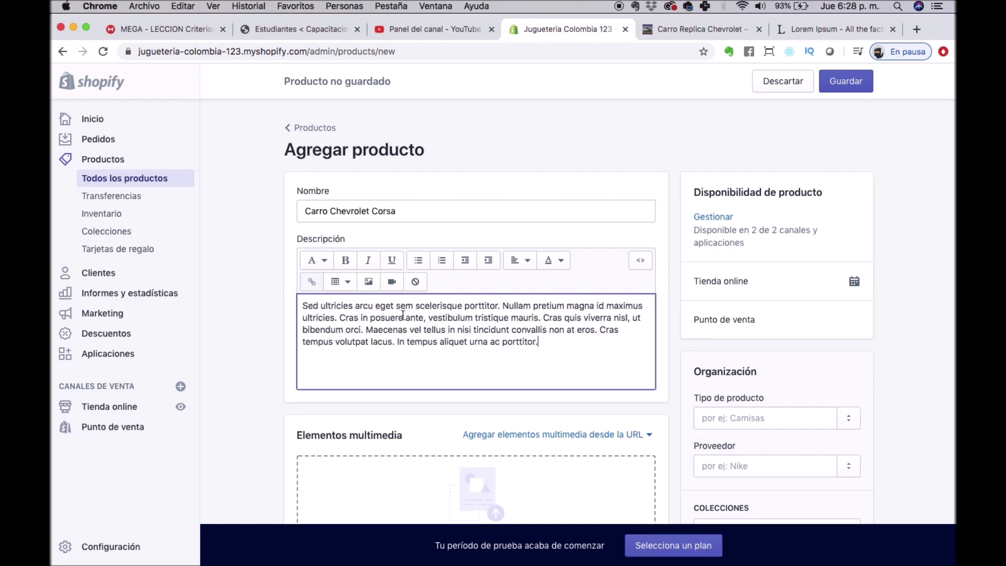
{"action": "scroll", "coordinate": [503, 383], "scroll_direction": "down", "scroll_amount": 4}
{"action": "left_click", "coordinate": [495, 362]}
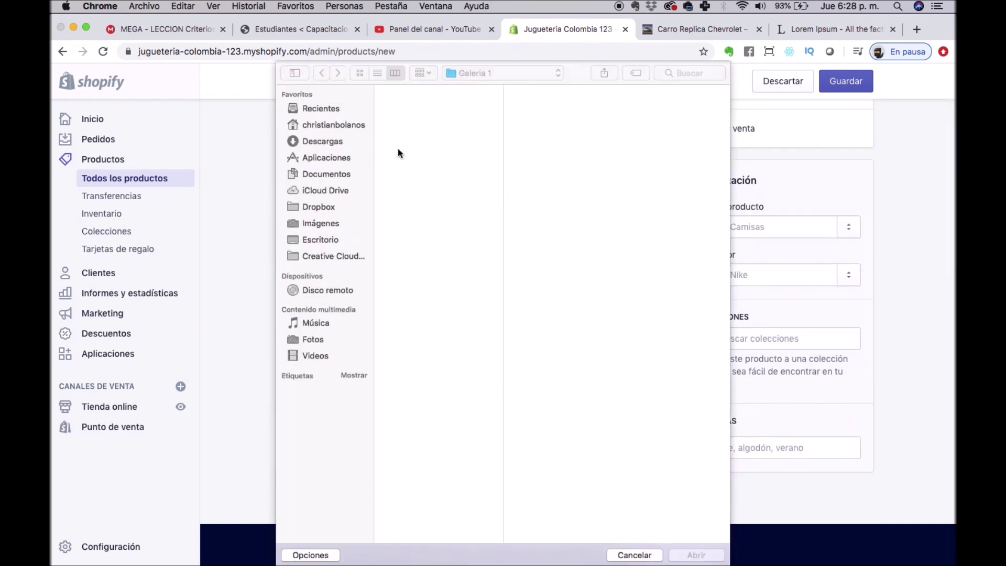
{"action": "double_click", "coordinate": [412, 182]}
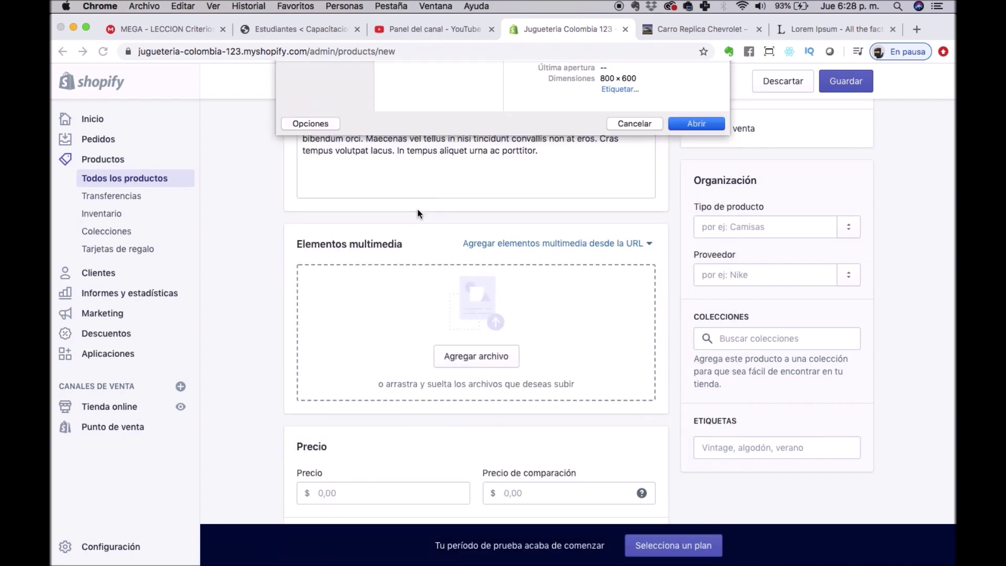
Set the price to 74.000,00 and save the product.
{"action": "left_click", "coordinate": [367, 496]}
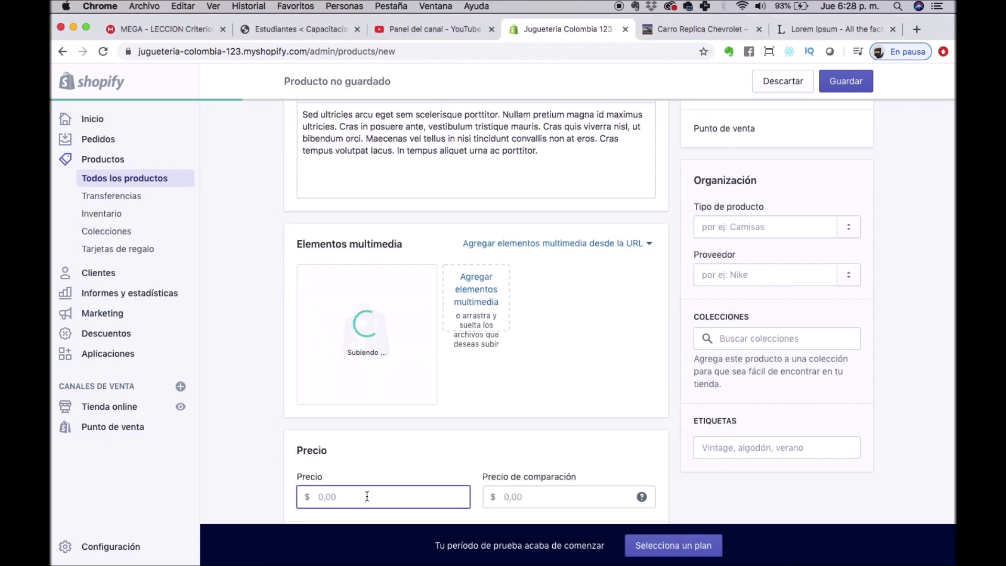
{"action": "type", "text": "70"}
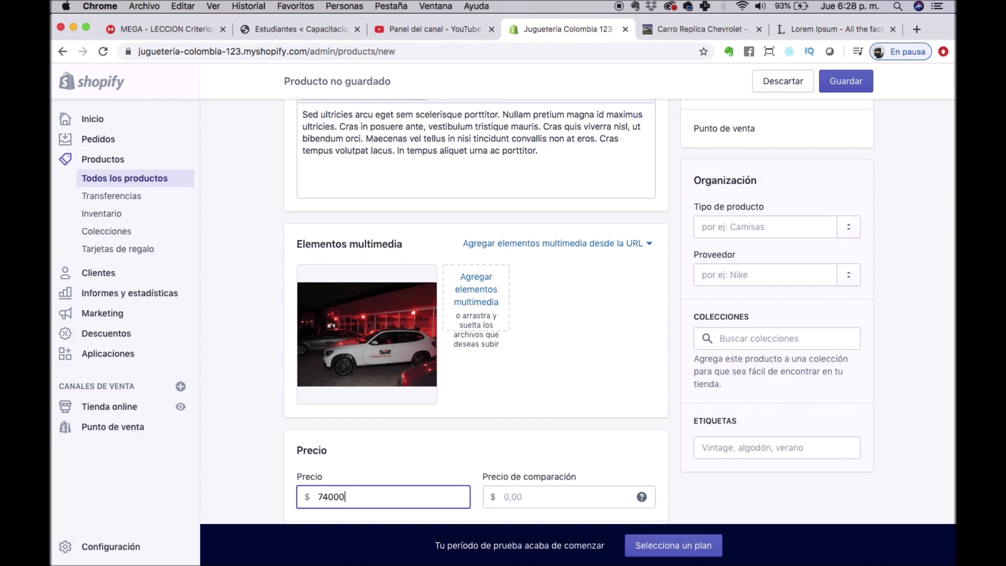
{"action": "key", "text": "Tab"}
{"action": "scroll", "coordinate": [630, 292], "scroll_direction": "down", "scroll_amount": 7}
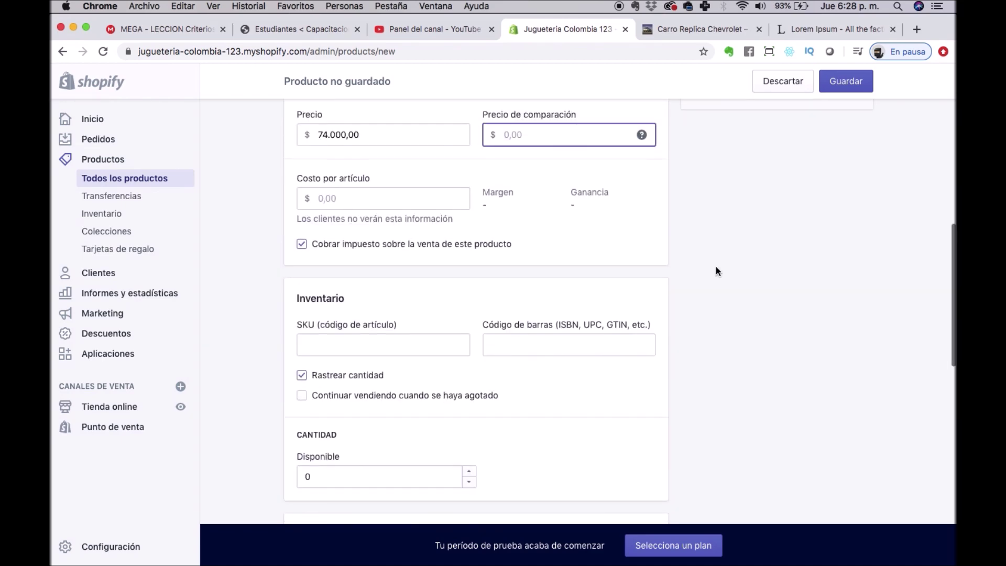
{"action": "scroll", "coordinate": [630, 290], "scroll_direction": "up", "scroll_amount": 8}
{"action": "left_click", "coordinate": [853, 87]}
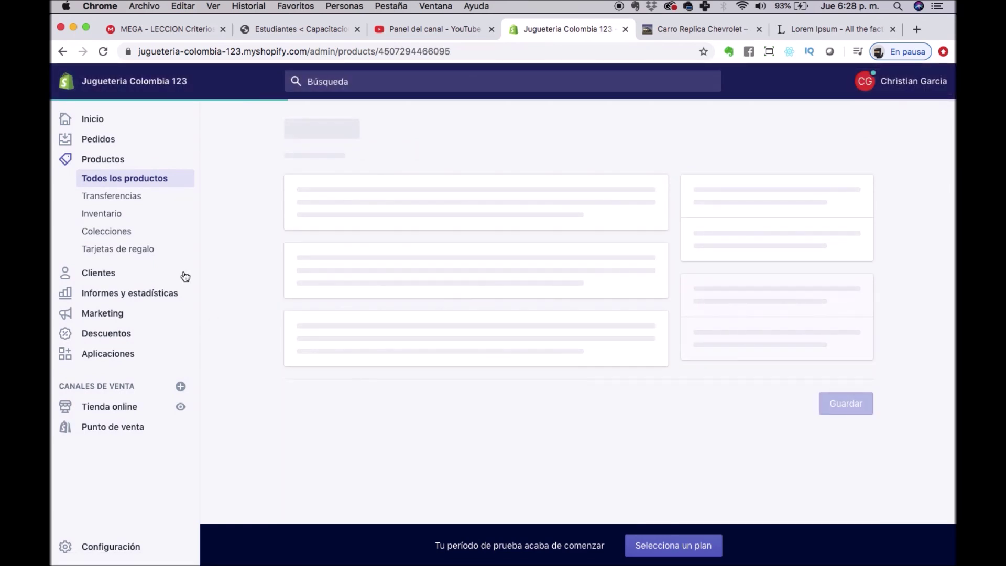
Reload the storefront tab and load the store homepage.
{"action": "scroll", "coordinate": [585, 297], "scroll_direction": "down", "scroll_amount": 7}
{"action": "scroll", "coordinate": [582, 293], "scroll_direction": "down", "scroll_amount": 4}
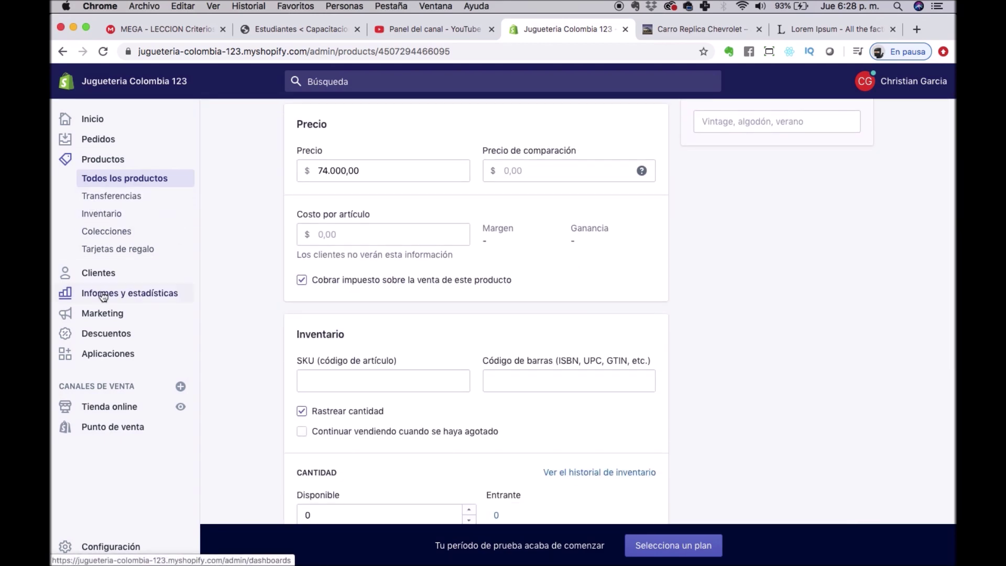
{"action": "left_click", "coordinate": [707, 28]}
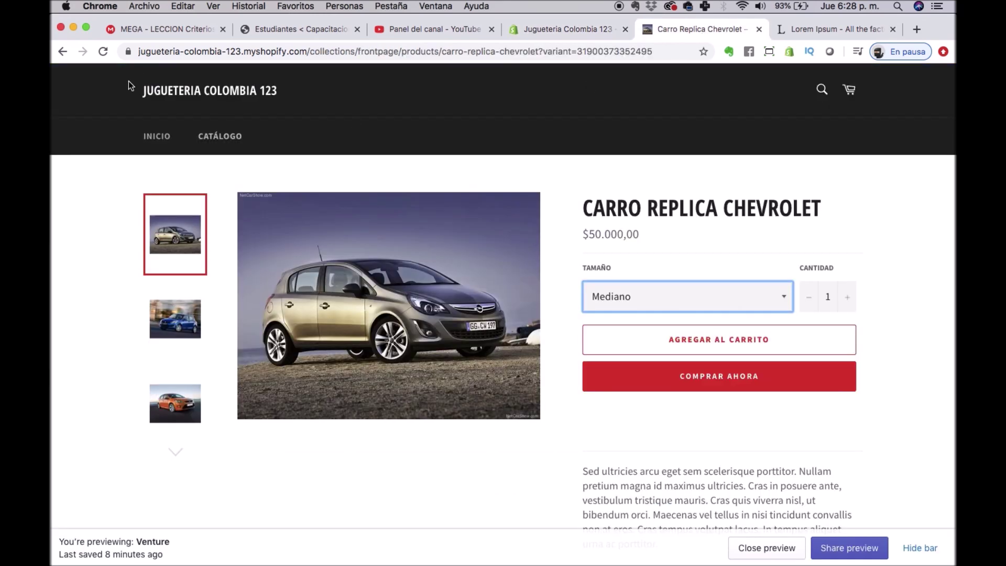
{"action": "left_click", "coordinate": [101, 52]}
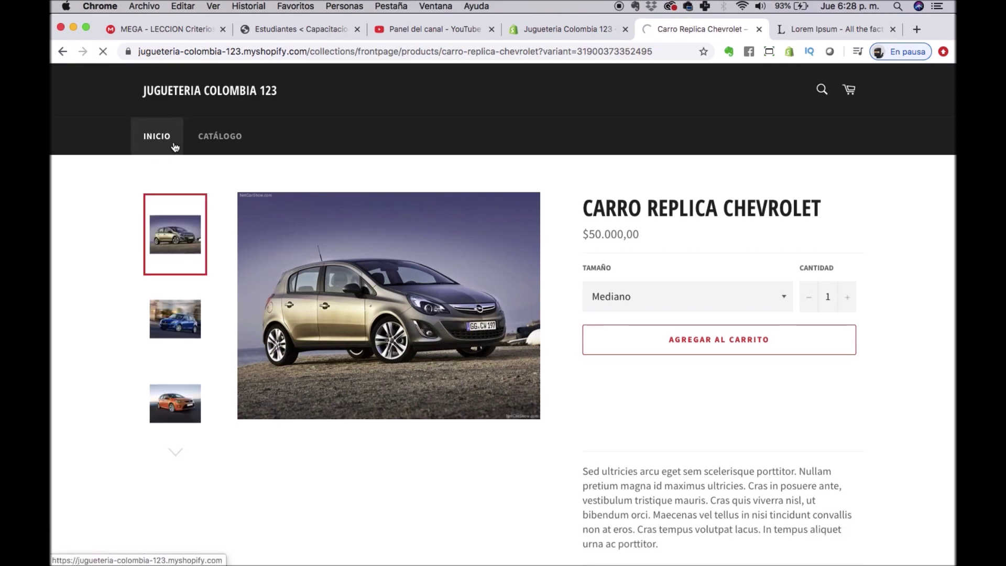
{"action": "left_click", "coordinate": [175, 146]}
Review the homepage, then open the new Carro Chevrolet Corsa product in the online store.
{"action": "scroll", "coordinate": [502, 234], "scroll_direction": "down", "scroll_amount": 10}
{"action": "scroll", "coordinate": [502, 235], "scroll_direction": "down", "scroll_amount": 2}
{"action": "scroll", "coordinate": [502, 234], "scroll_direction": "up", "scroll_amount": 15}
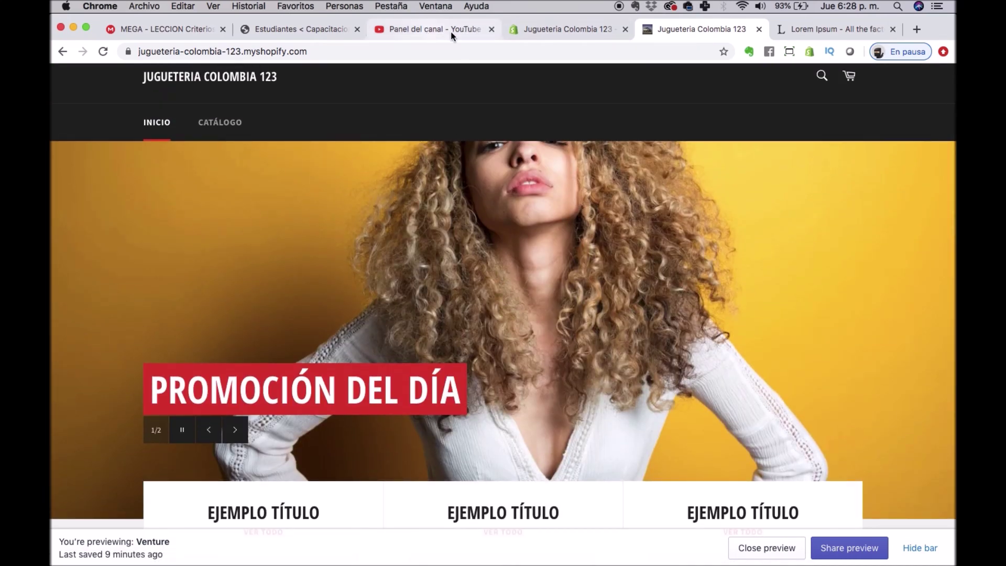
{"action": "left_click", "coordinate": [577, 30]}
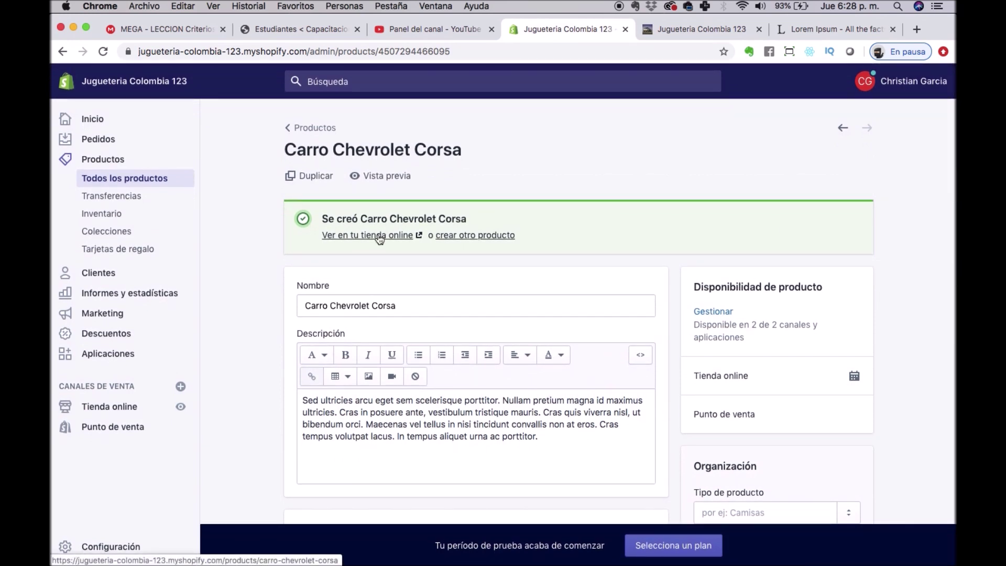
{"action": "left_click", "coordinate": [379, 238], "text": "super"}
Look over the new Carro Chevrolet Corsa storefront page, then return to the admin.
{"action": "left_click", "coordinate": [617, 30]}
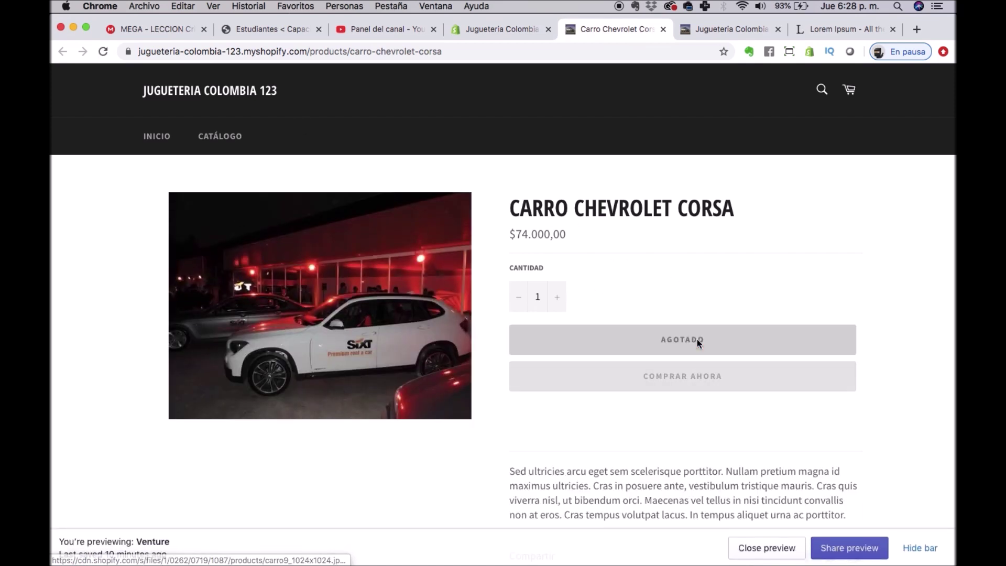
{"action": "scroll", "coordinate": [697, 339], "scroll_direction": "down", "scroll_amount": 3}
{"action": "scroll", "coordinate": [697, 338], "scroll_direction": "down", "scroll_amount": 2}
{"action": "scroll", "coordinate": [669, 338], "scroll_direction": "up", "scroll_amount": 6}
{"action": "scroll", "coordinate": [670, 330], "scroll_direction": "down", "scroll_amount": 6}
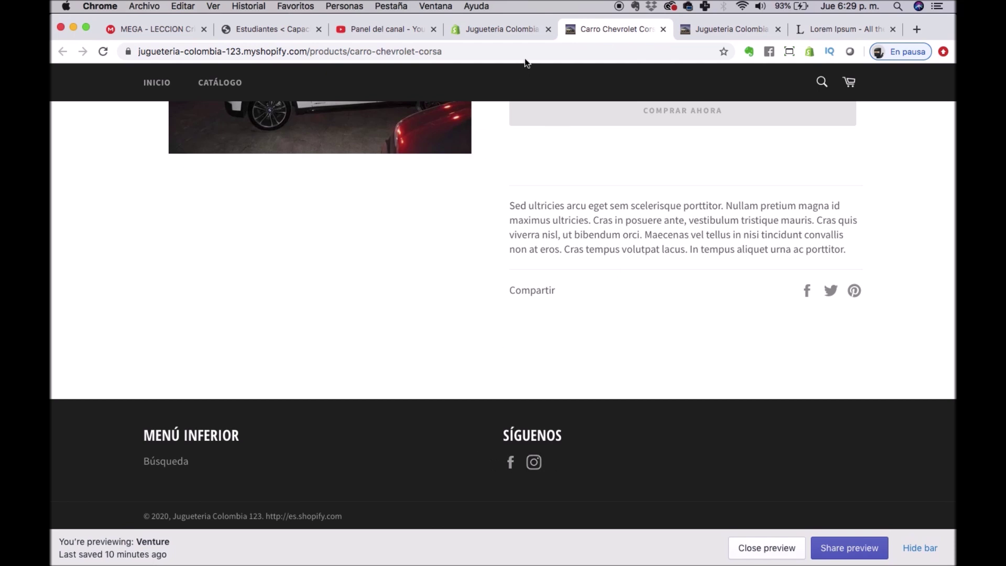
{"action": "left_click", "coordinate": [501, 29]}
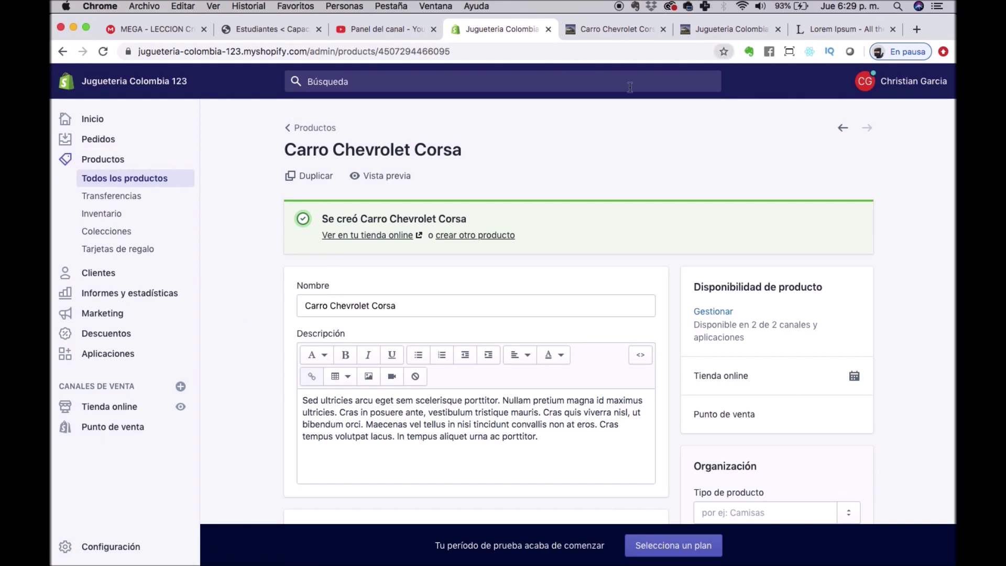
Open Carro Replica Chevrolet from the storefront homepage and try to buy it immediately.
{"action": "left_click", "coordinate": [739, 27]}
{"action": "scroll", "coordinate": [684, 161], "scroll_direction": "down", "scroll_amount": 10}
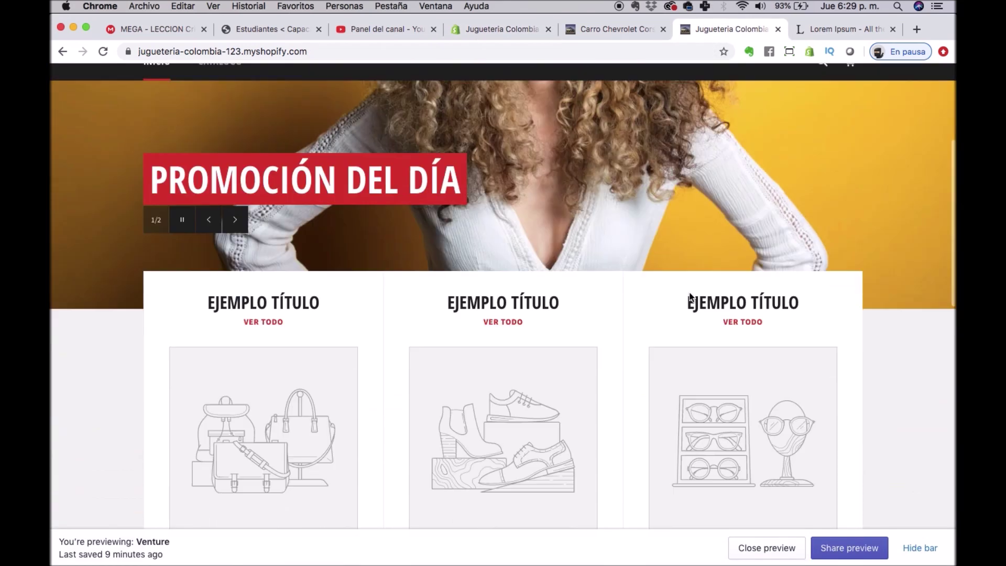
{"action": "scroll", "coordinate": [689, 294], "scroll_direction": "down", "scroll_amount": 7}
{"action": "left_click", "coordinate": [370, 342]}
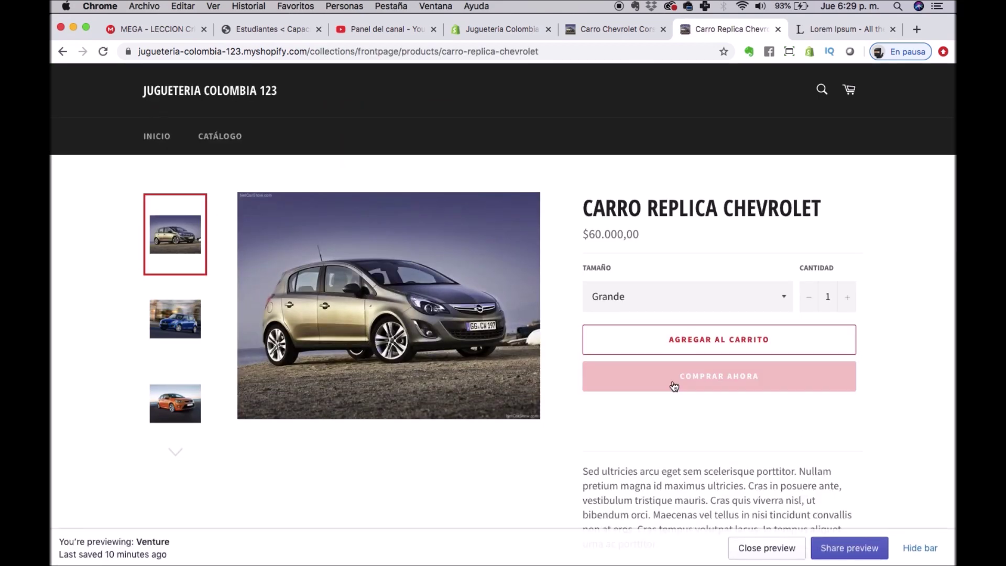
{"action": "left_click", "coordinate": [733, 388]}
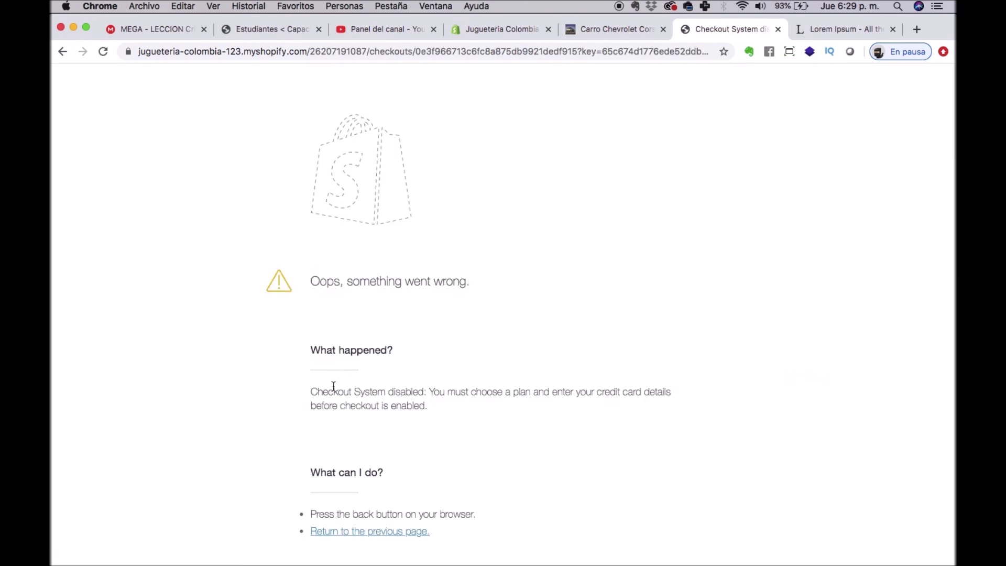
Select the checkout-disabled error paragraph, then go back to the Carro Chevrolet Corsa page.
{"action": "left_click_drag", "start_coordinate": [311, 392], "coordinate": [422, 406]}
{"action": "triple_click", "coordinate": [426, 412]}
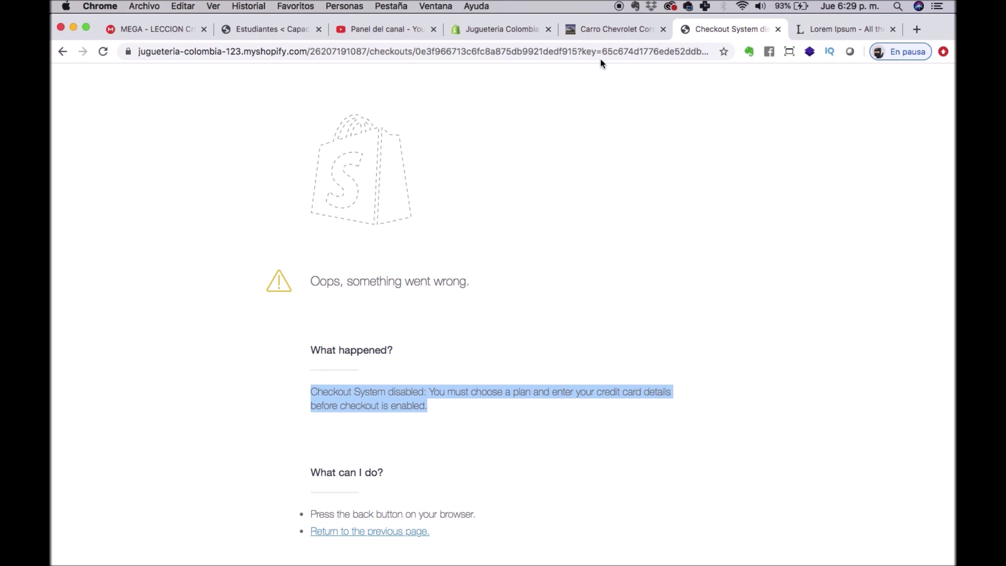
{"action": "left_click", "coordinate": [595, 30]}
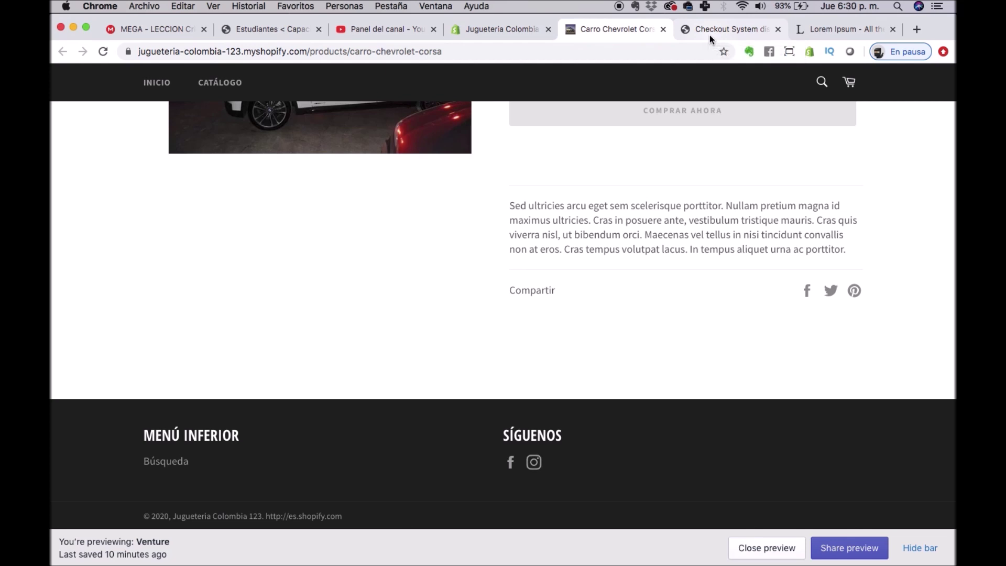
Review the storefront home page's Promoción del Día banner, then open the admin home dashboard.
{"action": "scroll", "coordinate": [526, 149], "scroll_direction": "up", "scroll_amount": 5}
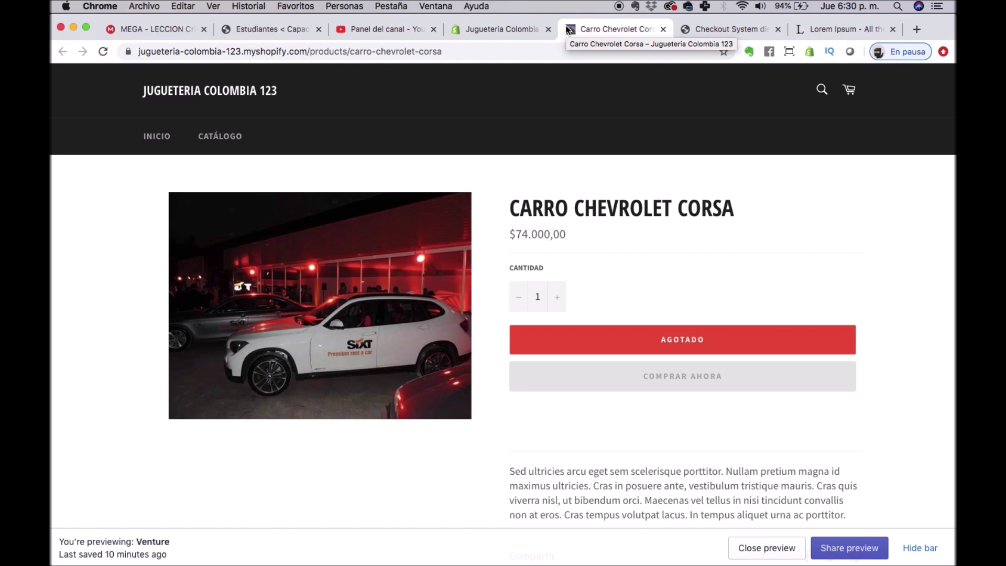
{"action": "left_click", "coordinate": [493, 30]}
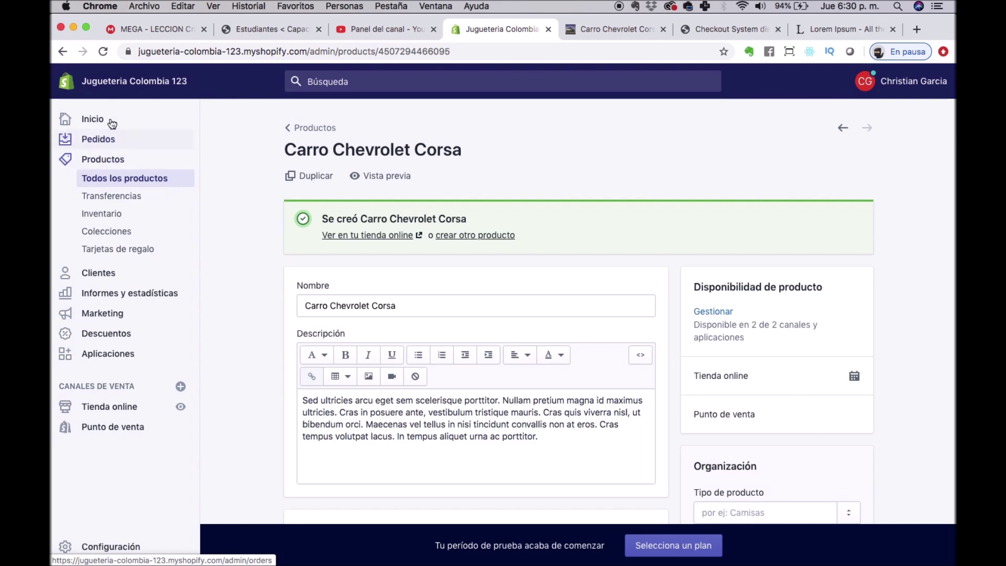
{"action": "key", "text": "ctrl+Tab"}
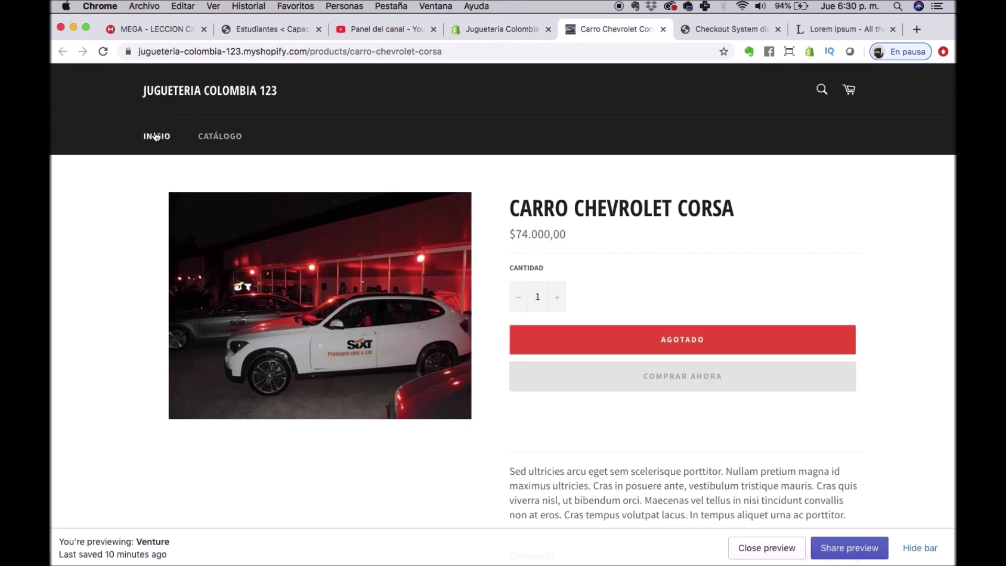
{"action": "left_click", "coordinate": [161, 134]}
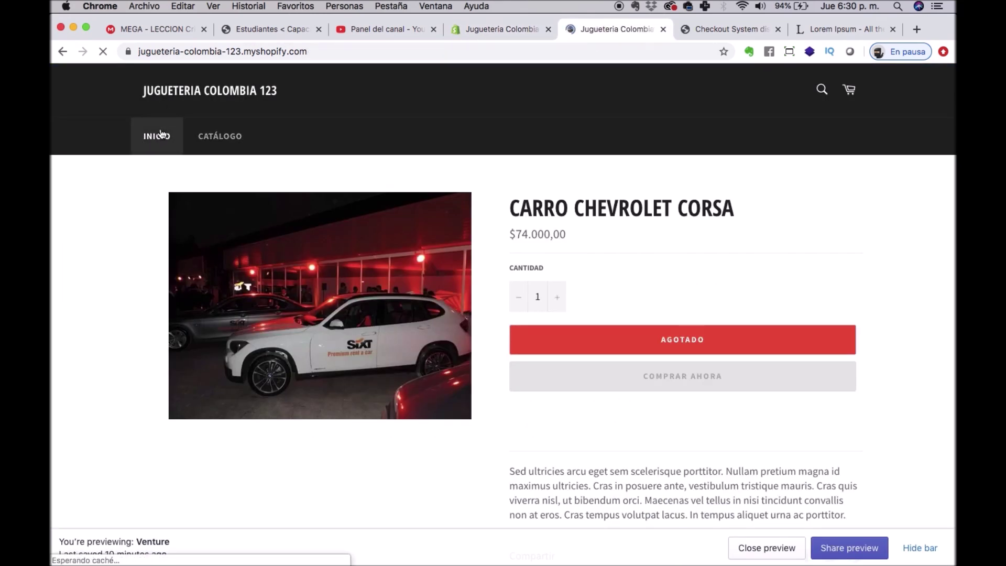
{"action": "scroll", "coordinate": [530, 287], "scroll_direction": "down", "scroll_amount": 5}
{"action": "scroll", "coordinate": [529, 284], "scroll_direction": "down", "scroll_amount": 12}
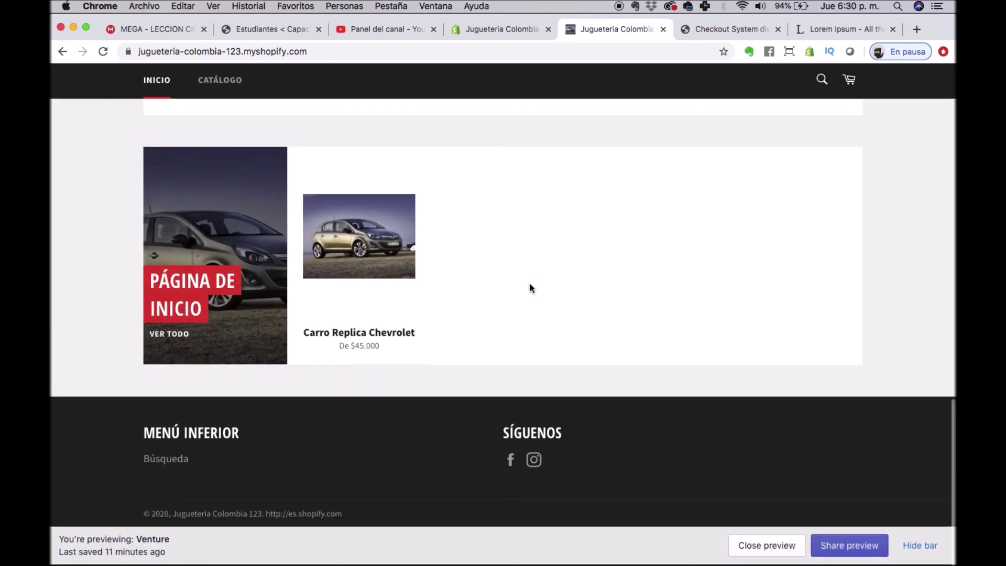
{"action": "scroll", "coordinate": [530, 284], "scroll_direction": "up", "scroll_amount": 16}
{"action": "scroll", "coordinate": [530, 284], "scroll_direction": "down", "scroll_amount": 7}
{"action": "scroll", "coordinate": [531, 289], "scroll_direction": "up", "scroll_amount": 6}
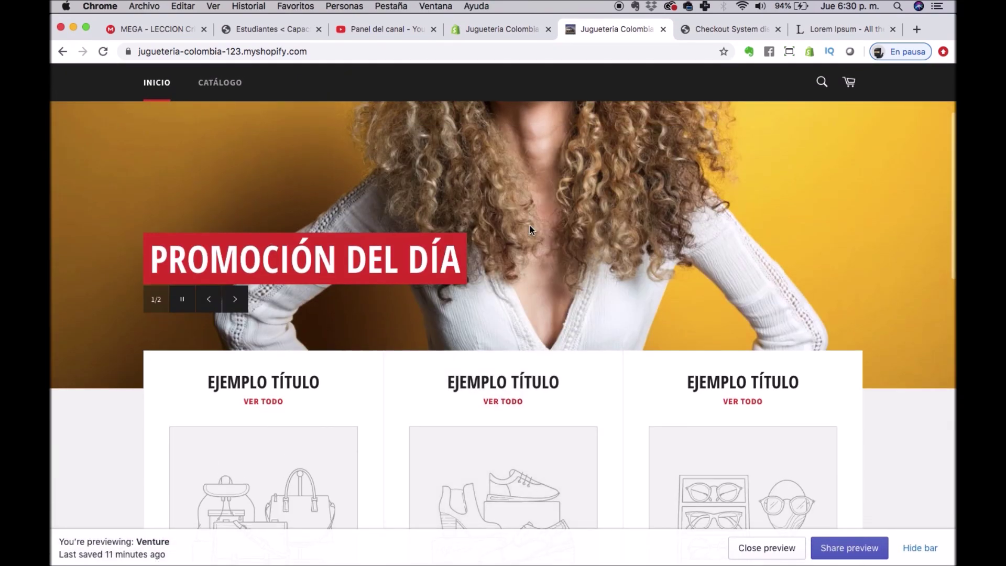
{"action": "left_click", "coordinate": [480, 28]}
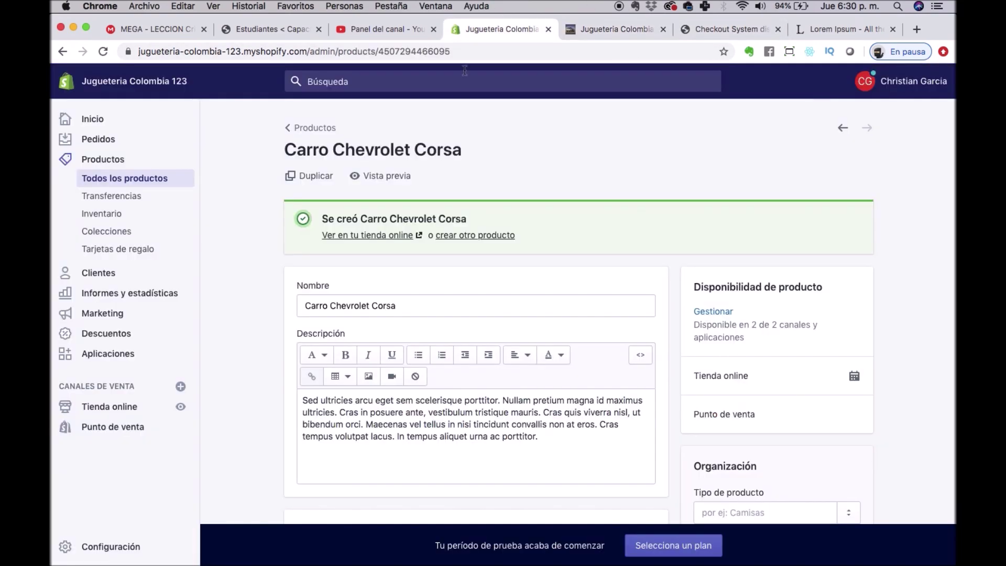
{"action": "left_click", "coordinate": [90, 122]}
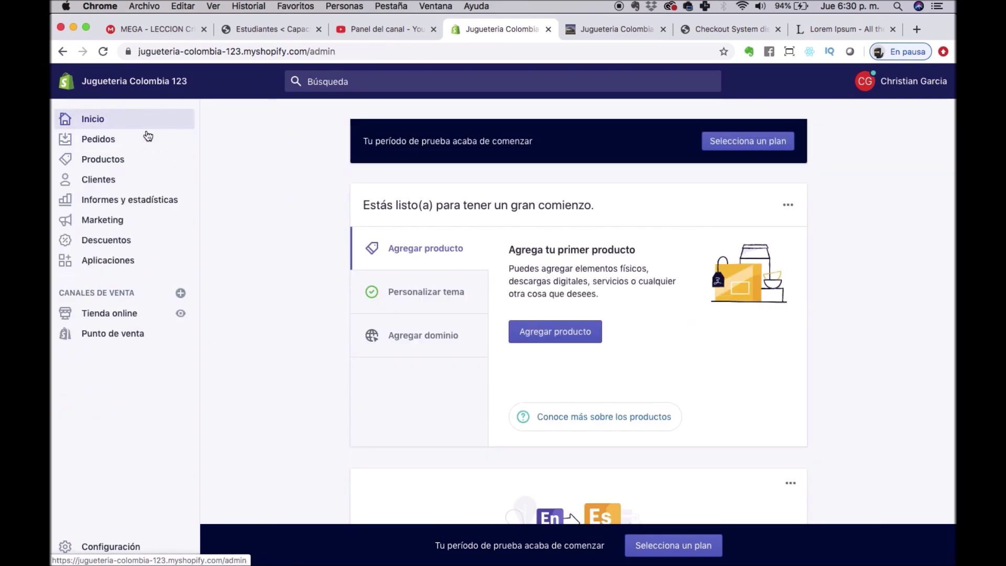
Go from the admin home's customise-theme guide to the list of store themes.
{"action": "left_click", "coordinate": [436, 302]}
{"action": "left_click", "coordinate": [566, 324]}
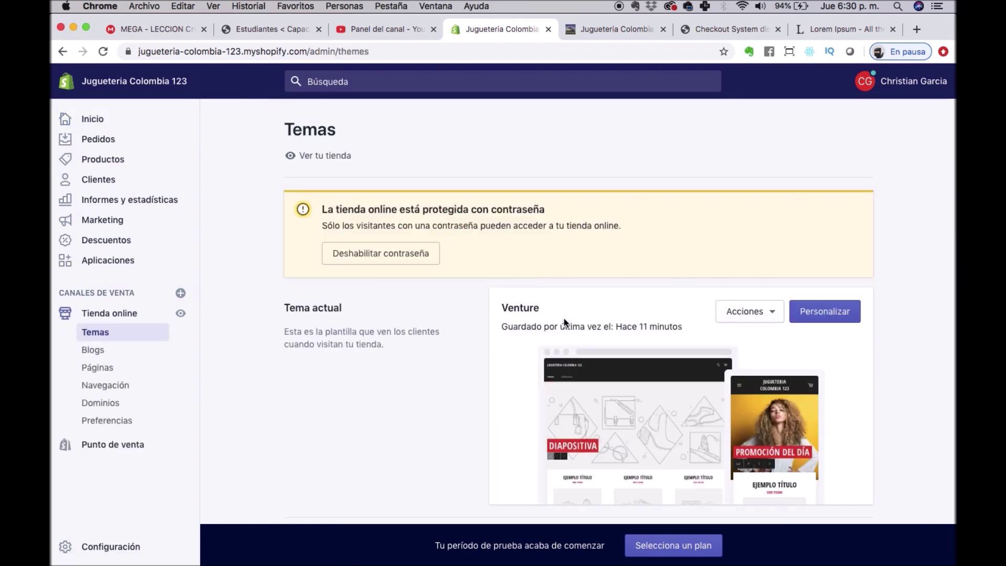
{"action": "scroll", "coordinate": [562, 369], "scroll_direction": "down", "scroll_amount": 3}
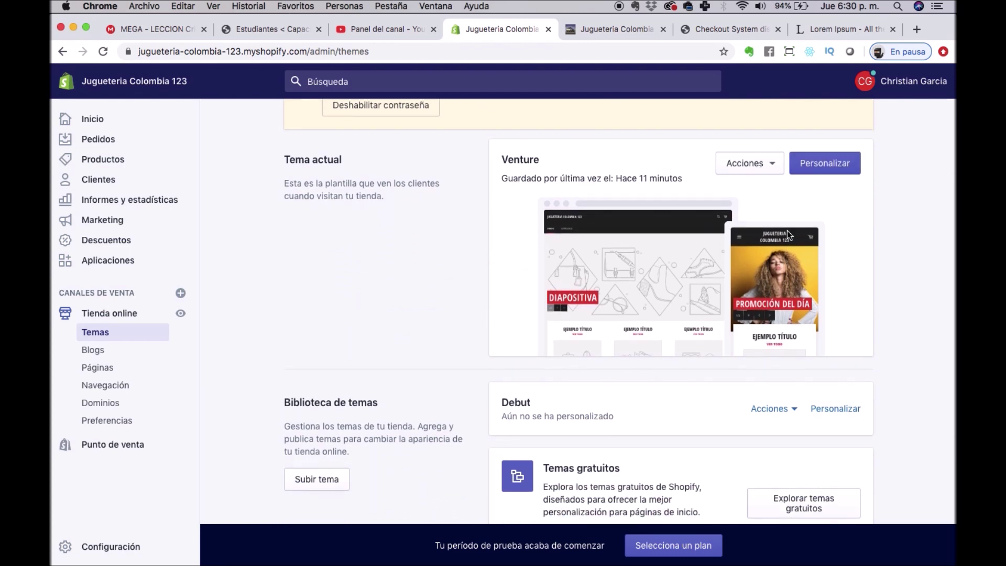
{"action": "scroll", "coordinate": [853, 268], "scroll_direction": "down", "scroll_amount": 2}
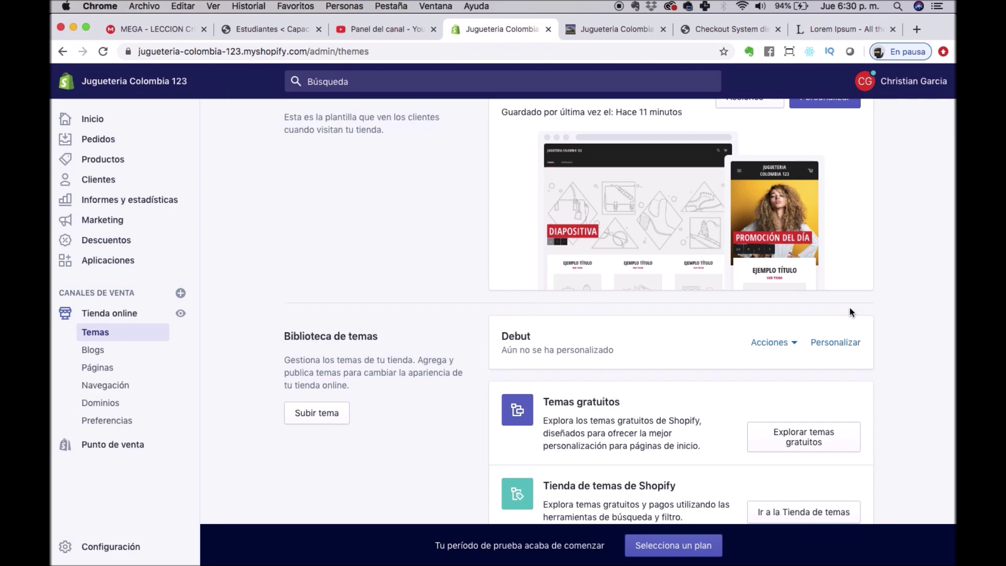
Publish the Debut theme as the live theme in place of Venture.
{"action": "left_click", "coordinate": [792, 342]}
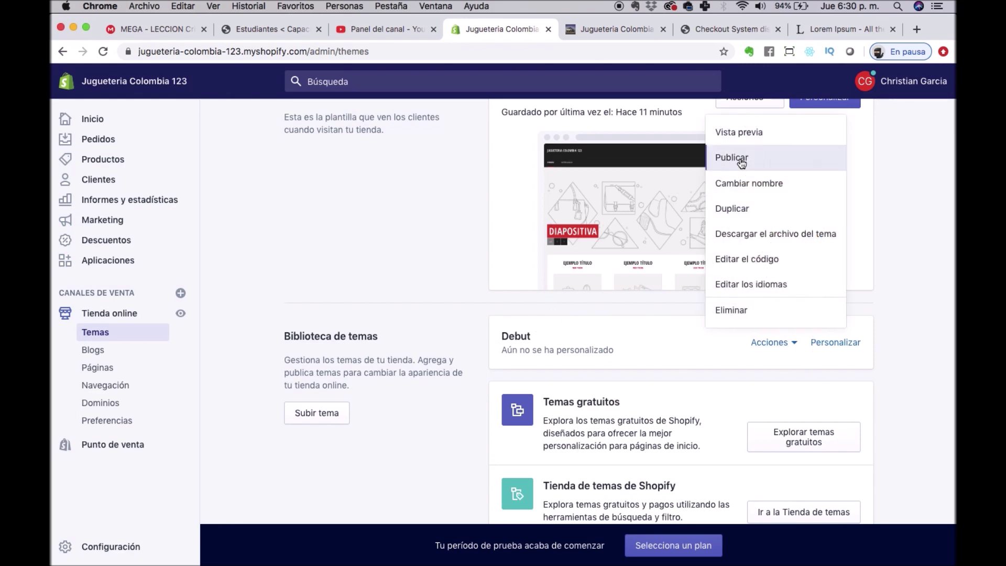
{"action": "left_click", "coordinate": [740, 158]}
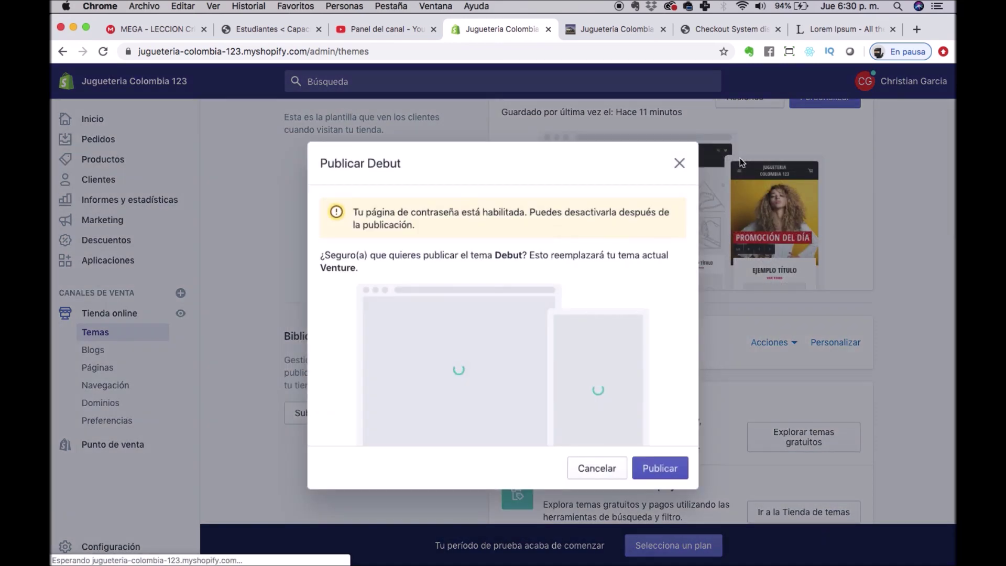
{"action": "left_click", "coordinate": [658, 469]}
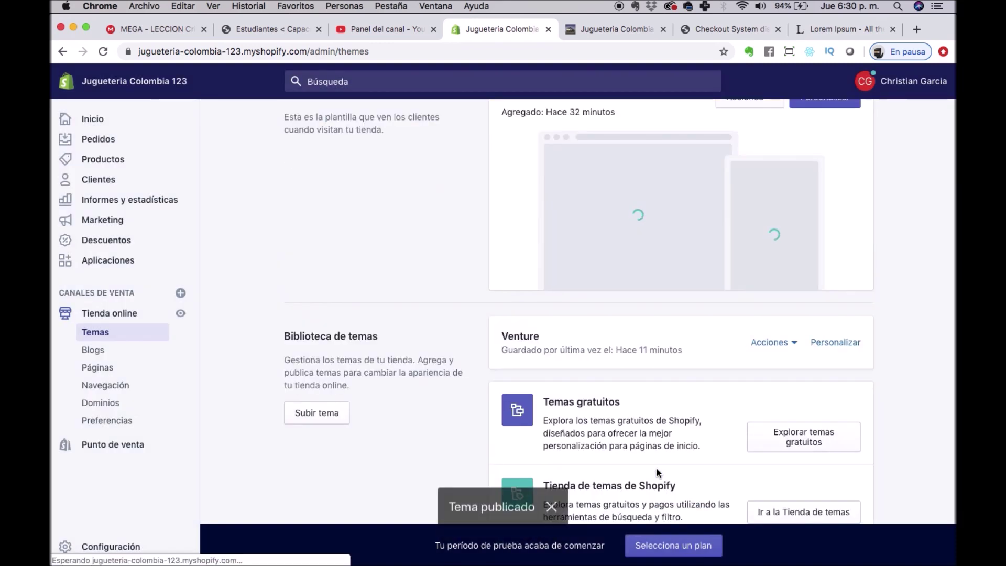
{"action": "left_click", "coordinate": [609, 33]}
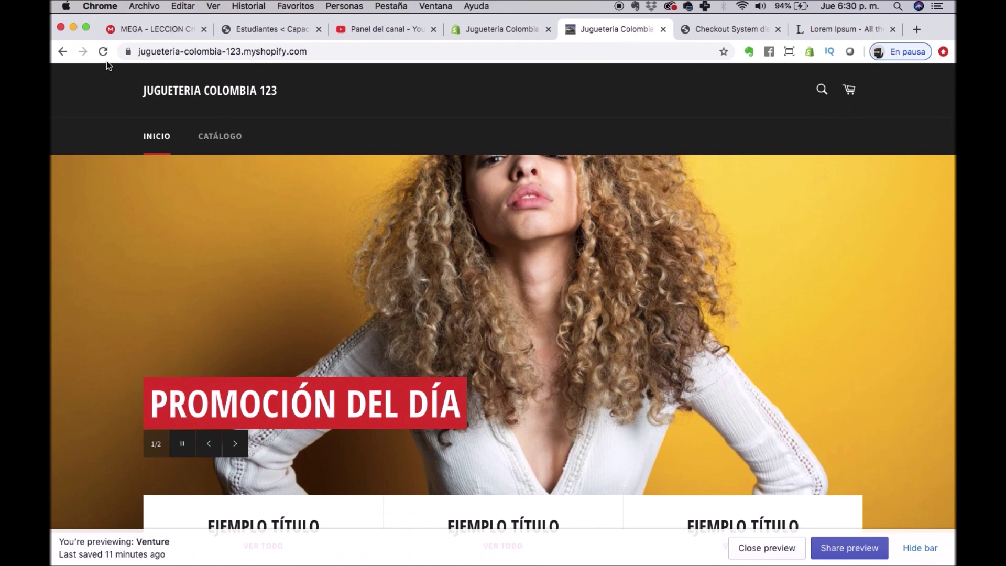
Reload the storefront and scroll through the new Debut home page with its overlay banner.
{"action": "left_click", "coordinate": [103, 52]}
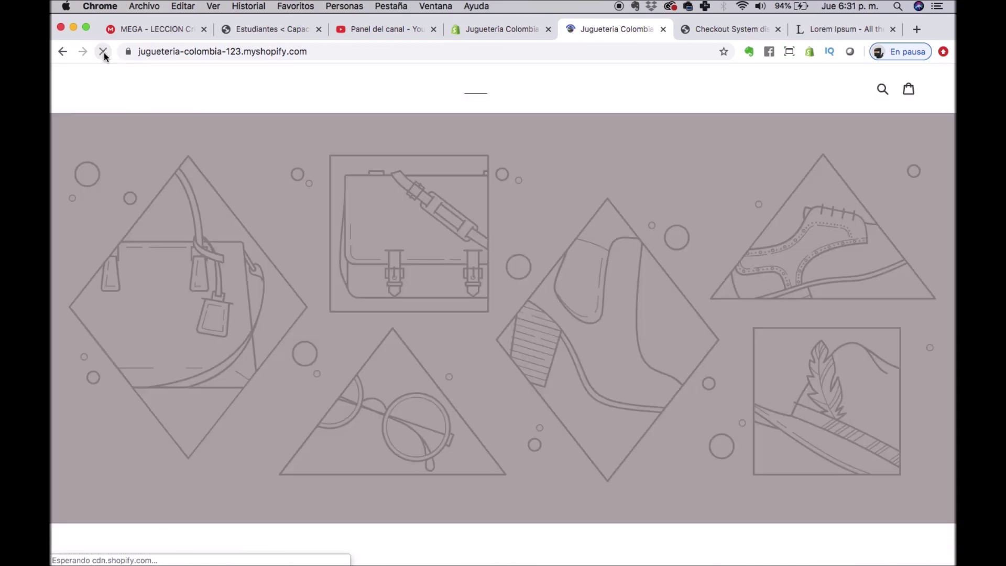
{"action": "scroll", "coordinate": [336, 188], "scroll_direction": "down", "scroll_amount": 3}
{"action": "scroll", "coordinate": [336, 187], "scroll_direction": "down", "scroll_amount": 20}
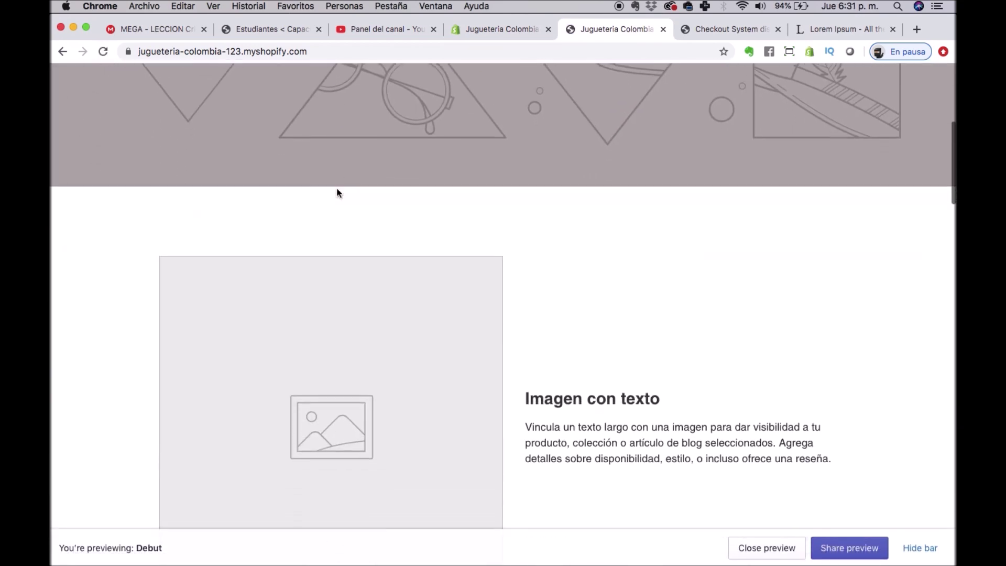
{"action": "scroll", "coordinate": [338, 194], "scroll_direction": "down", "scroll_amount": 10}
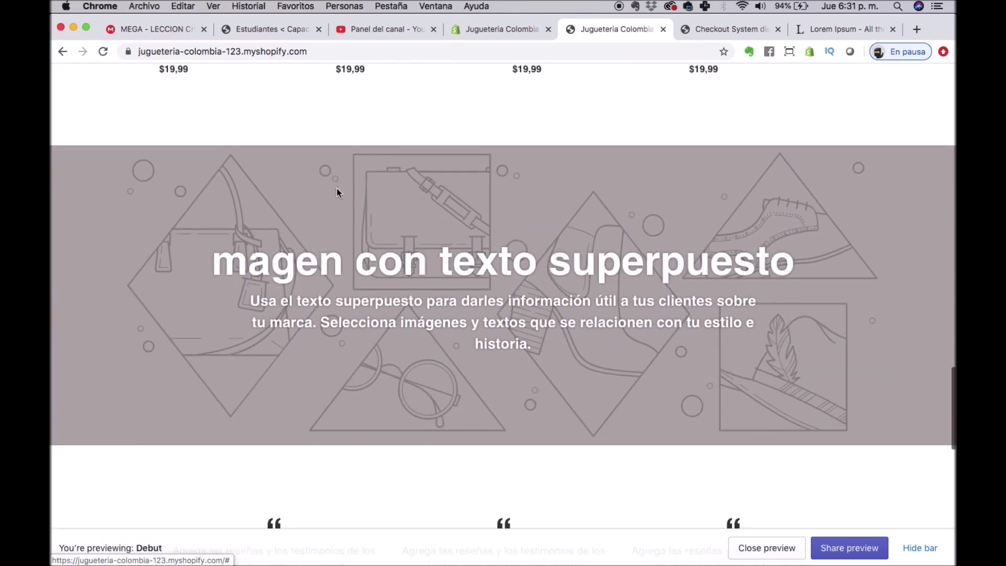
{"action": "scroll", "coordinate": [338, 194], "scroll_direction": "up", "scroll_amount": 8}
{"action": "scroll", "coordinate": [336, 187], "scroll_direction": "up", "scroll_amount": 20}
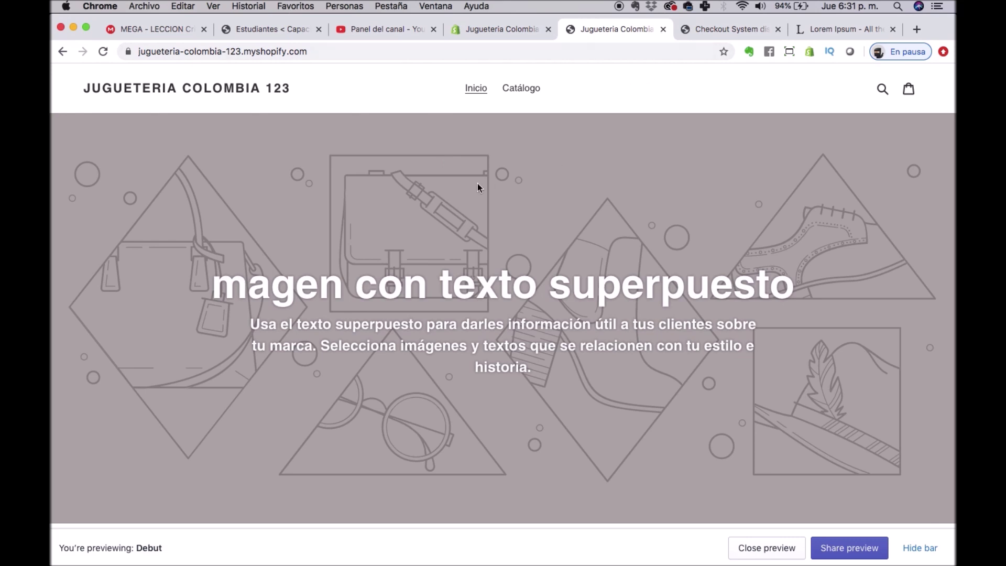
{"action": "scroll", "coordinate": [445, 457], "scroll_direction": "down", "scroll_amount": 3}
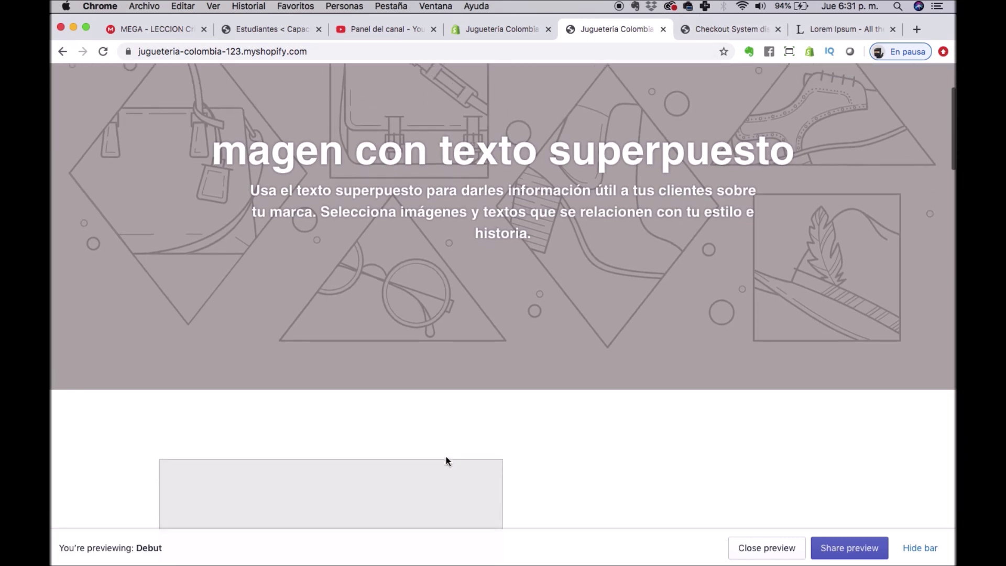
{"action": "scroll", "coordinate": [446, 456], "scroll_direction": "up", "scroll_amount": 3}
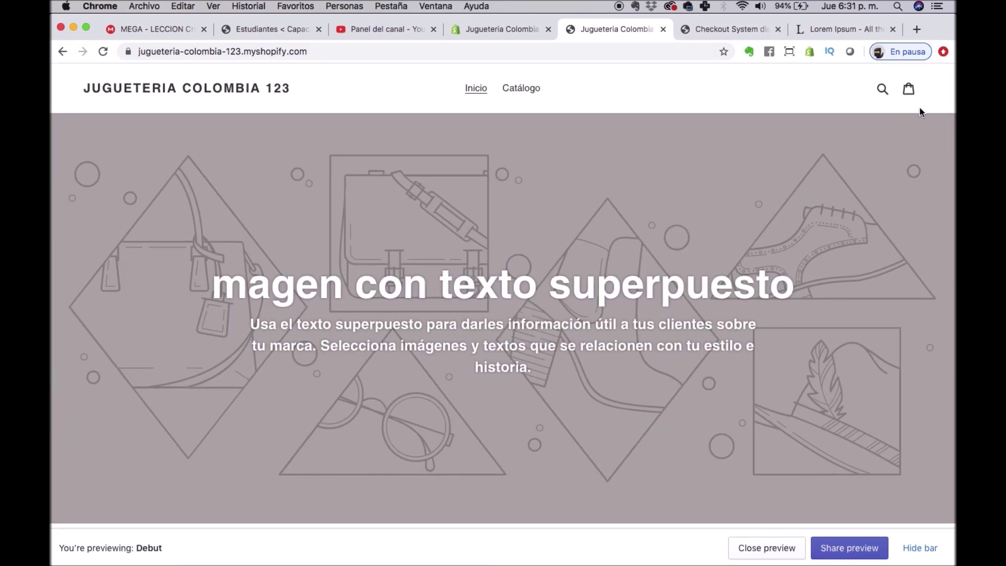
{"action": "scroll", "coordinate": [342, 380], "scroll_direction": "down", "scroll_amount": 10}
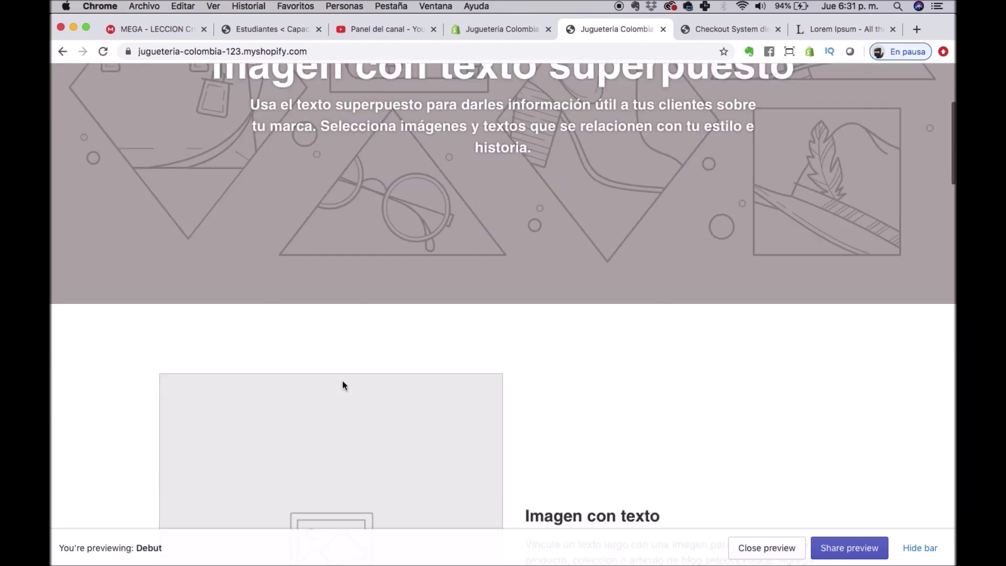
Recheck the storefront, then open the Debut theme editor from the Themes page.
{"action": "left_click", "coordinate": [508, 30]}
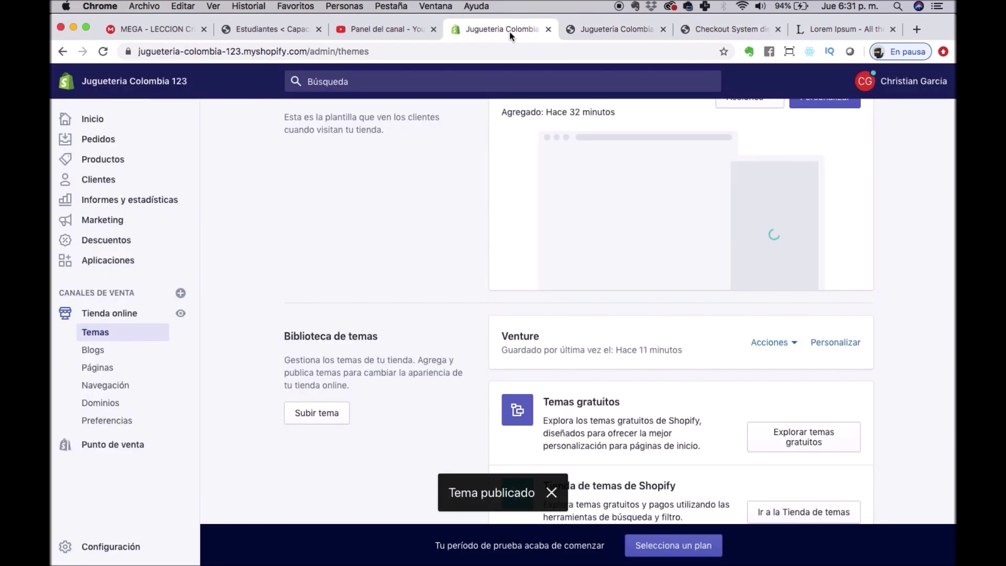
{"action": "scroll", "coordinate": [419, 288], "scroll_direction": "up", "scroll_amount": 5}
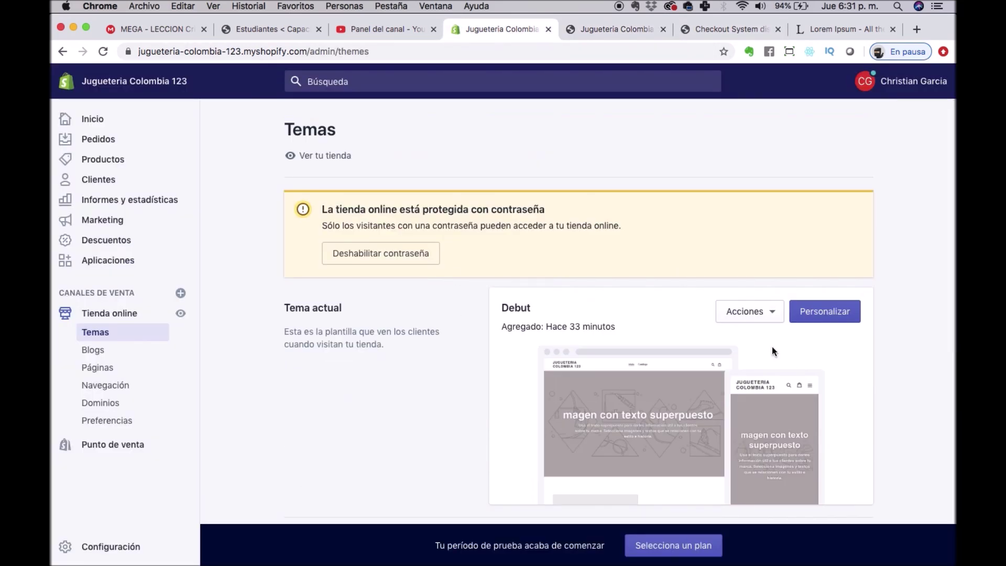
{"action": "left_click", "coordinate": [595, 27]}
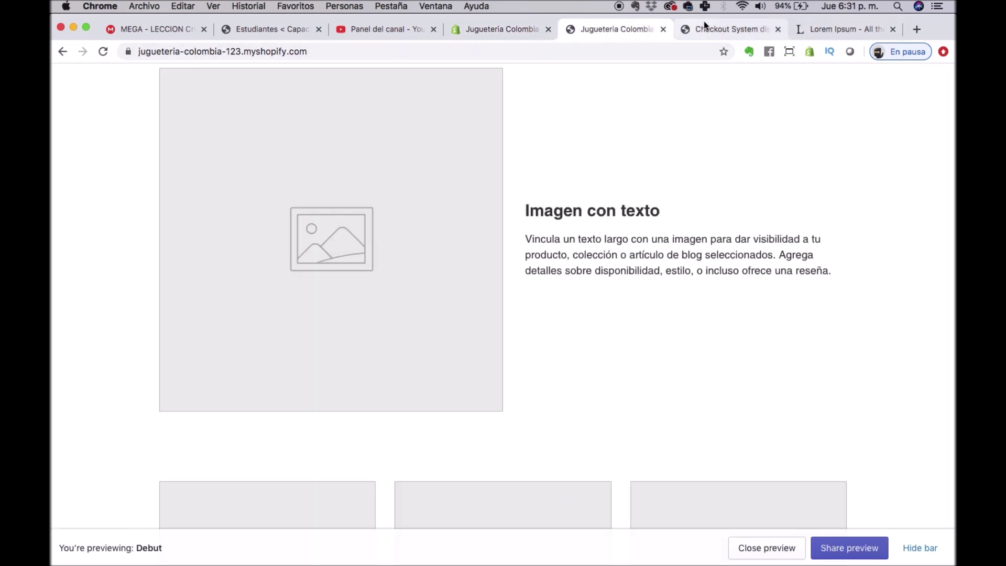
{"action": "left_click", "coordinate": [725, 26]}
{"action": "left_click", "coordinate": [611, 32]}
{"action": "scroll", "coordinate": [590, 386], "scroll_direction": "up", "scroll_amount": 10}
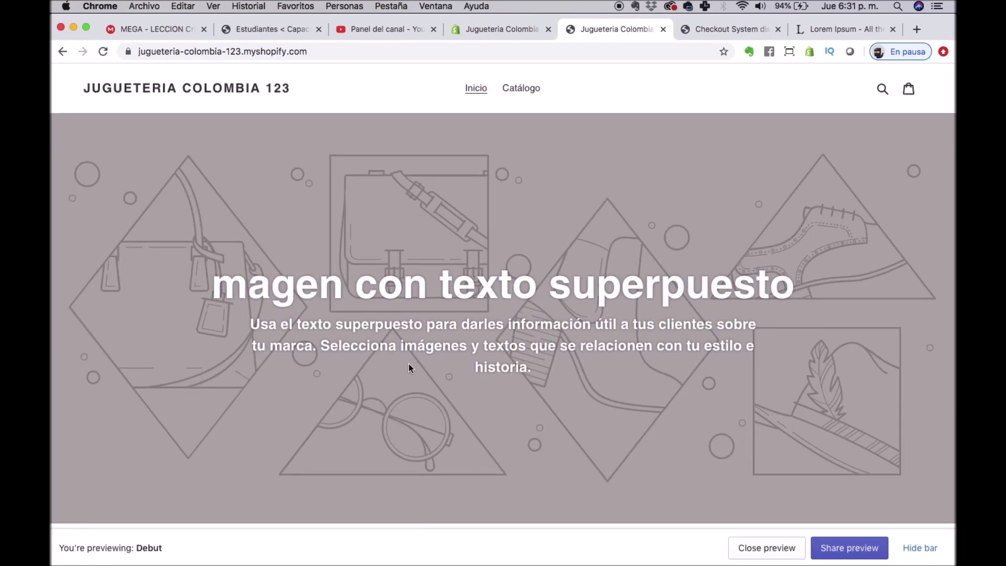
{"action": "scroll", "coordinate": [409, 364], "scroll_direction": "down", "scroll_amount": 5}
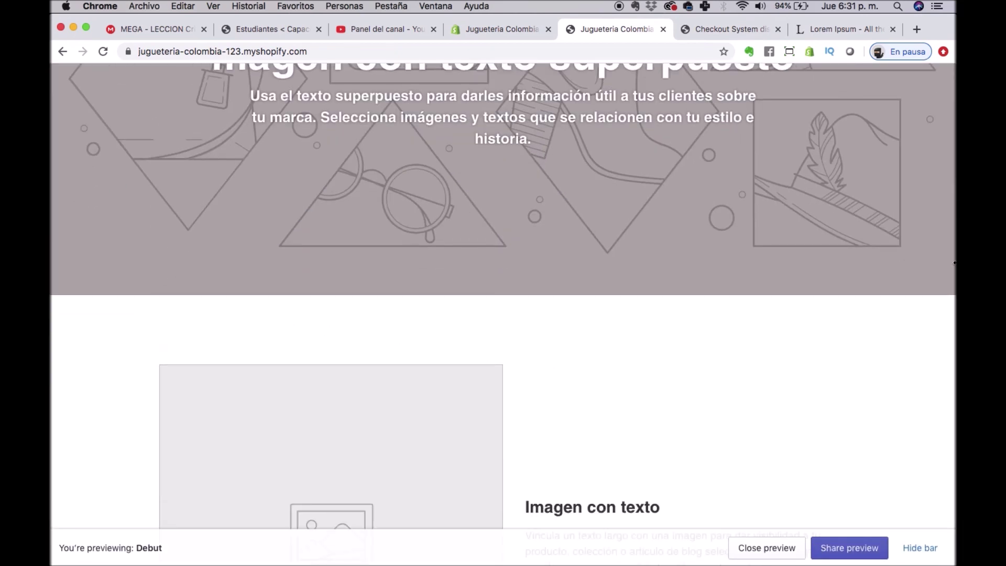
{"action": "left_click", "coordinate": [500, 31]}
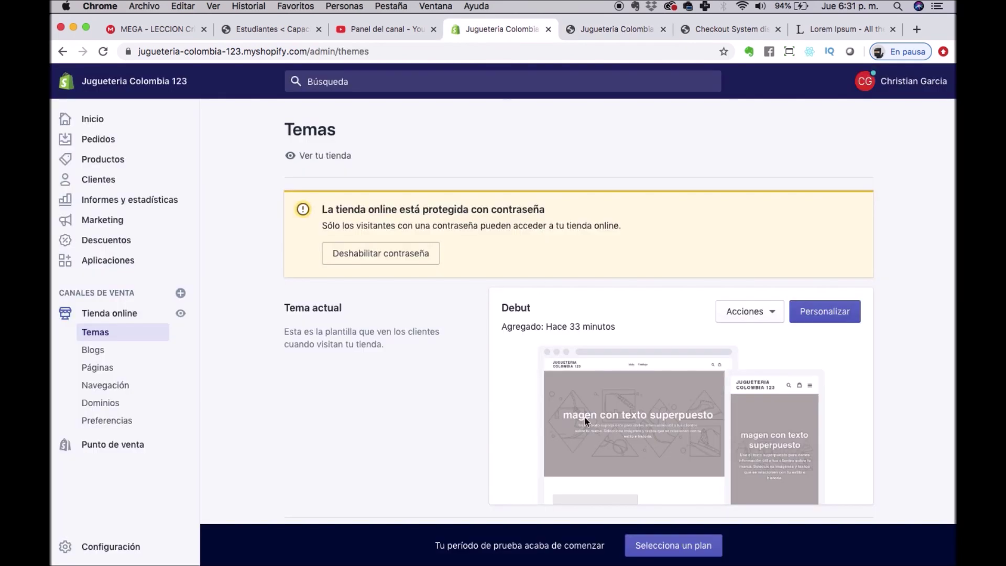
{"action": "left_click", "coordinate": [827, 312]}
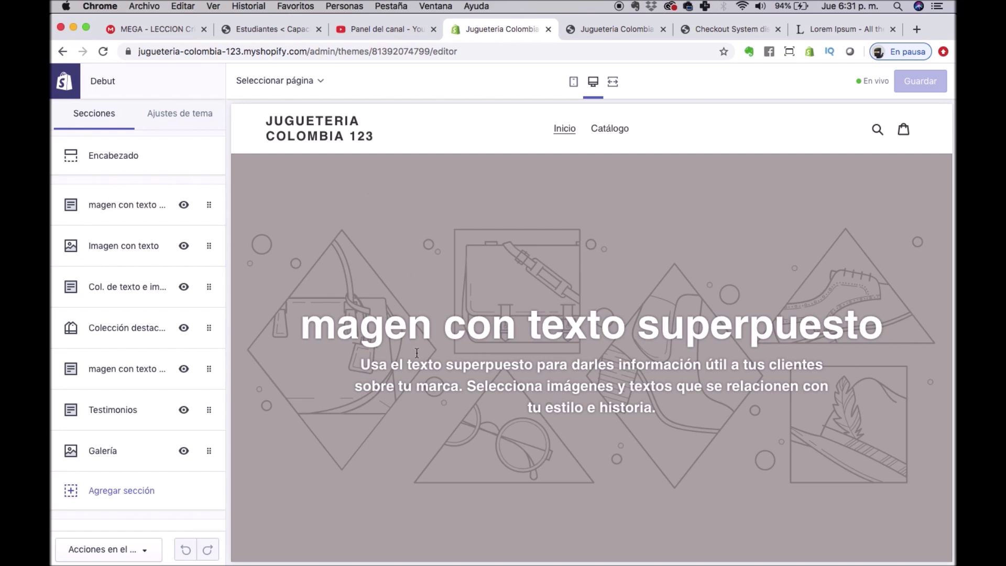
Replace the first 'Imagen con texto superpuesto' banner image with the curly-haired woman on yellow photo.
{"action": "left_click", "coordinate": [115, 211]}
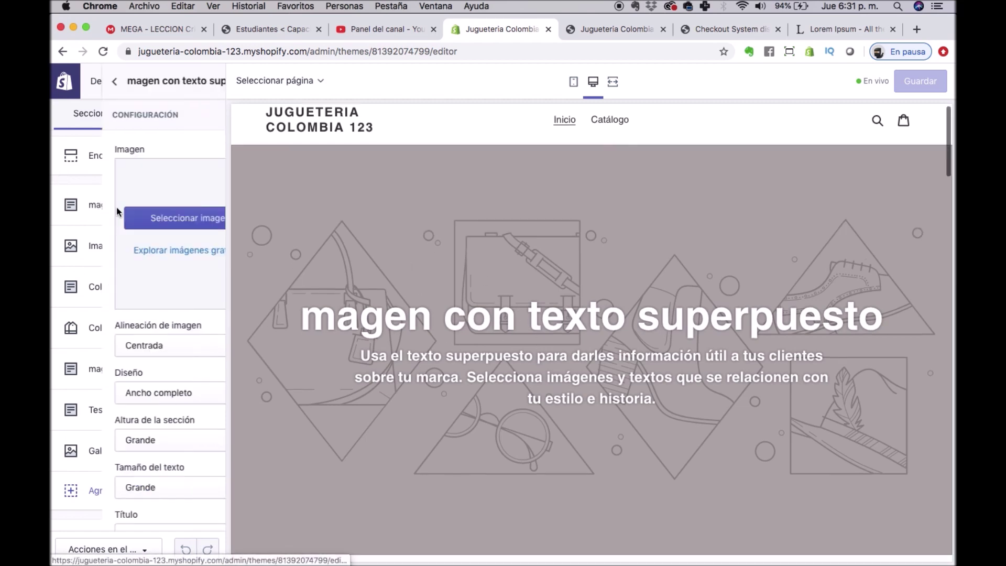
{"action": "left_click", "coordinate": [119, 217]}
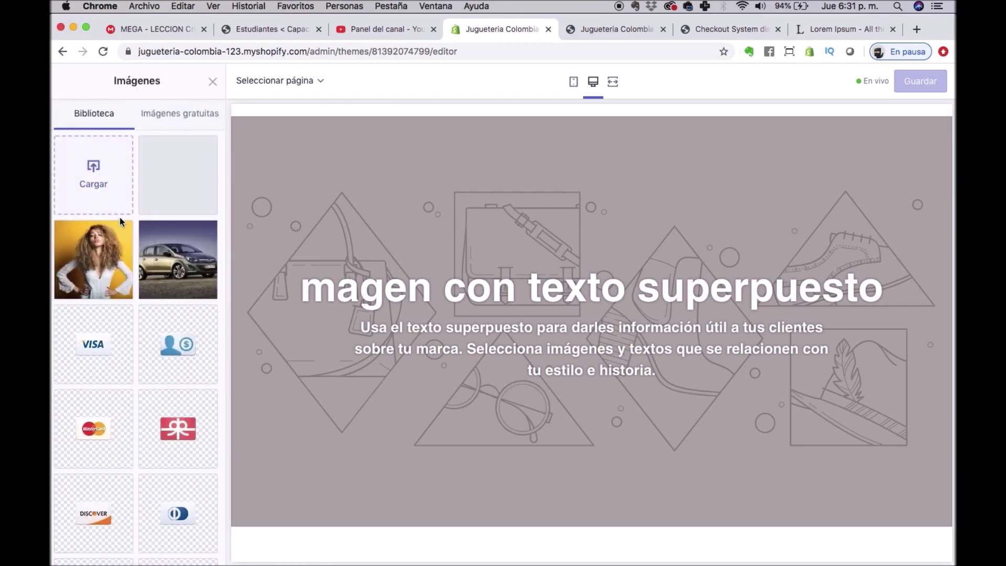
{"action": "left_click", "coordinate": [95, 261]}
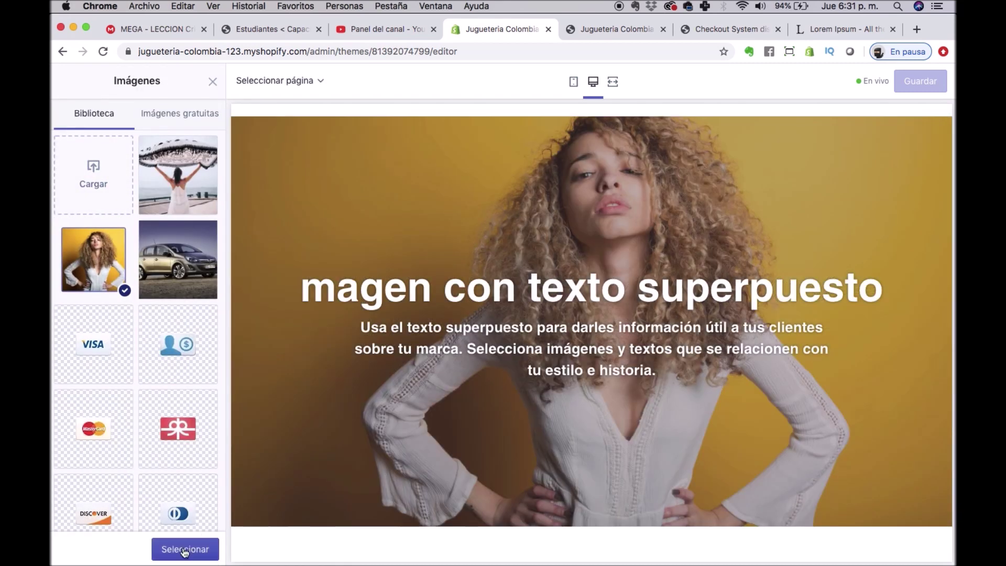
{"action": "scroll", "coordinate": [166, 490], "scroll_direction": "down", "scroll_amount": 5}
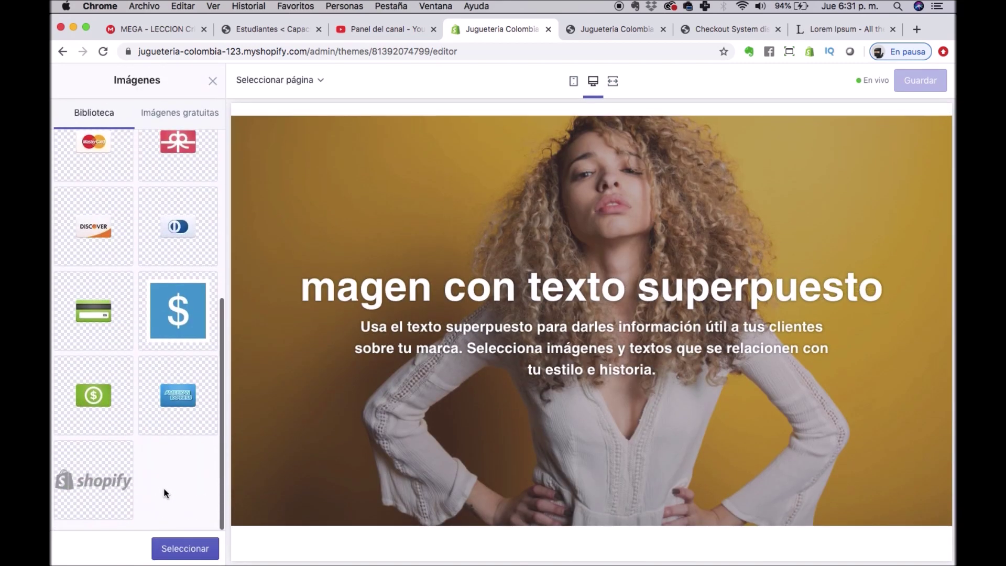
{"action": "left_click", "coordinate": [167, 549]}
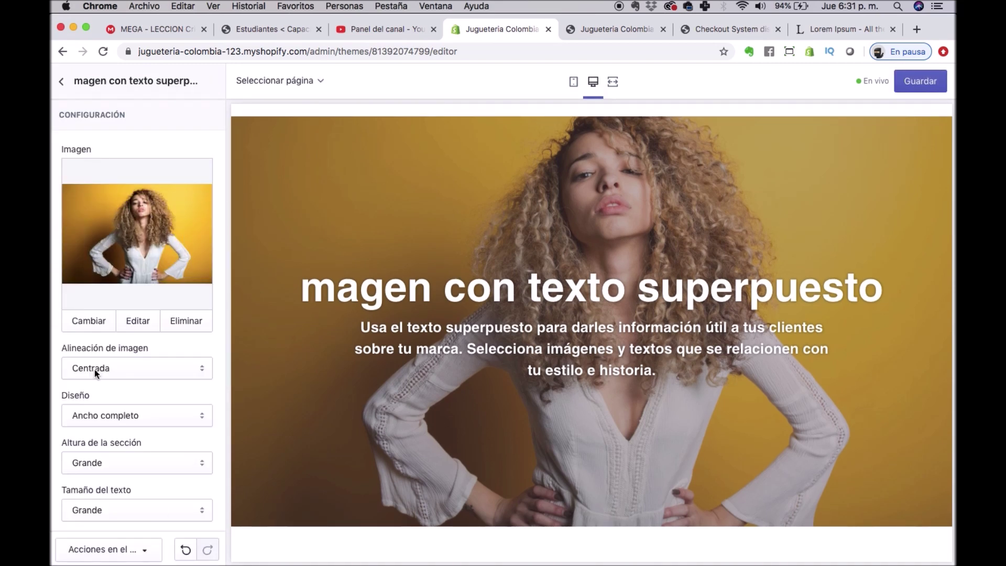
{"action": "scroll", "coordinate": [111, 418], "scroll_direction": "down", "scroll_amount": 5}
Retitle the hero banner 'Promoción del Día'.
{"action": "left_click", "coordinate": [106, 319]}
{"action": "triple_click", "coordinate": [107, 318]}
{"action": "type", "text": "Pr"}
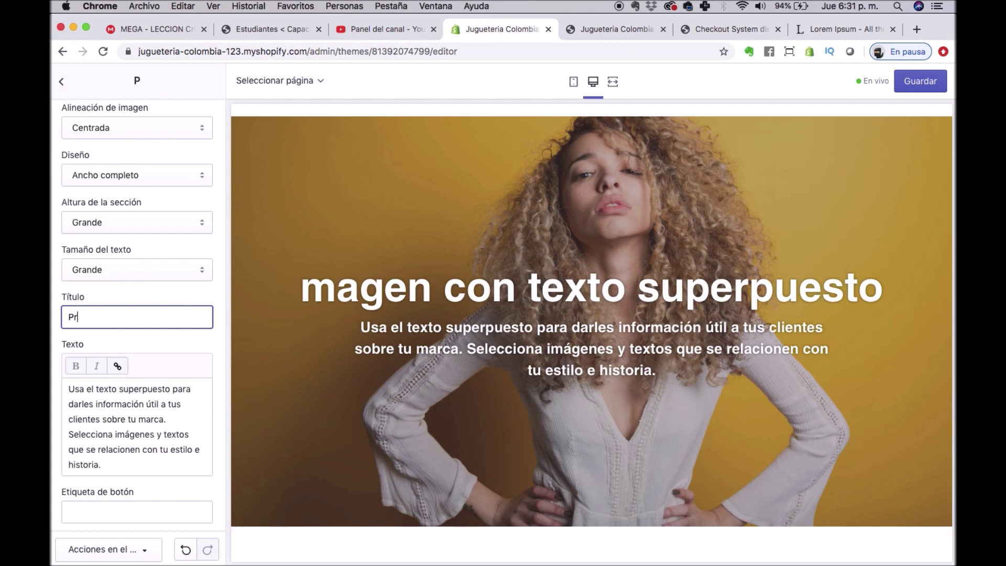
{"action": "type", "text": "omoción"}
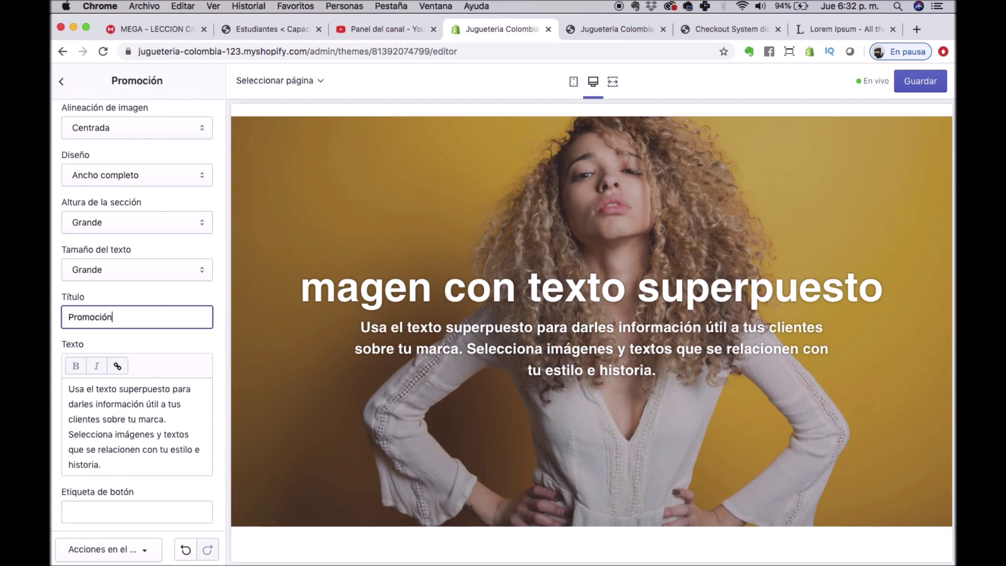
{"action": "scroll", "coordinate": [77, 212], "scroll_direction": "up", "scroll_amount": 1}
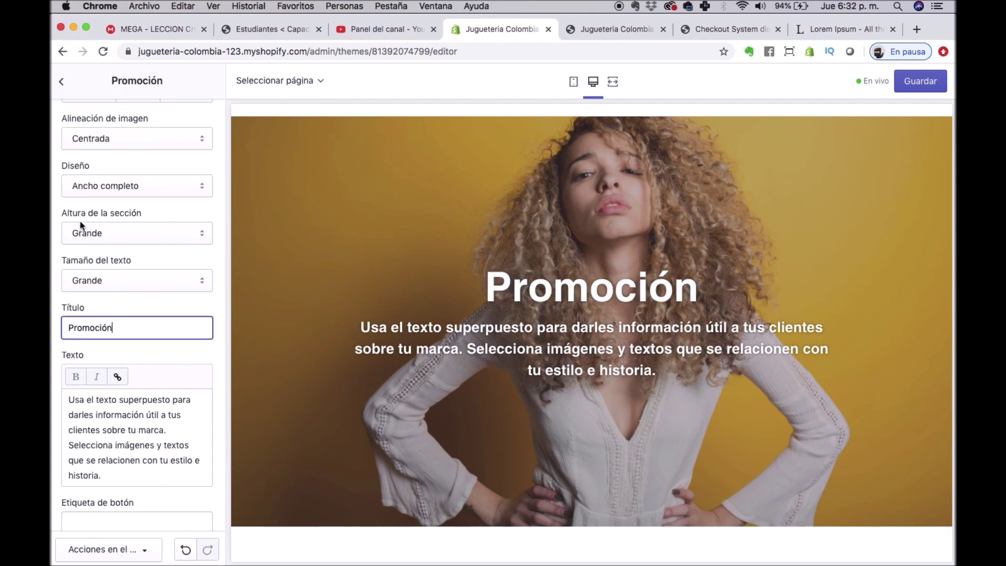
{"action": "type", "text": "del Día"}
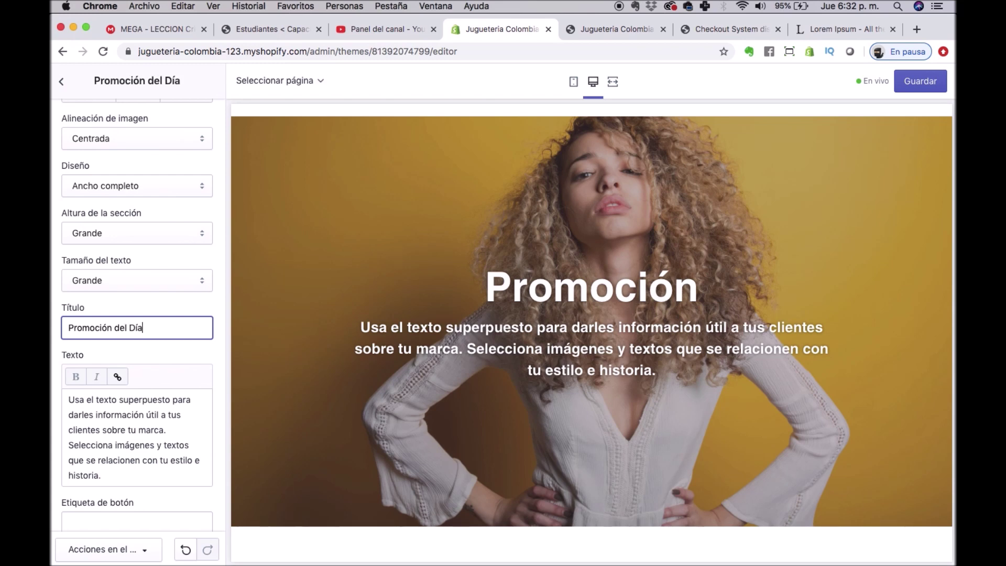
Replace the hero body with a Lorem Ipsum paragraph copied from lipsum.com and save.
{"action": "triple_click", "coordinate": [122, 412]}
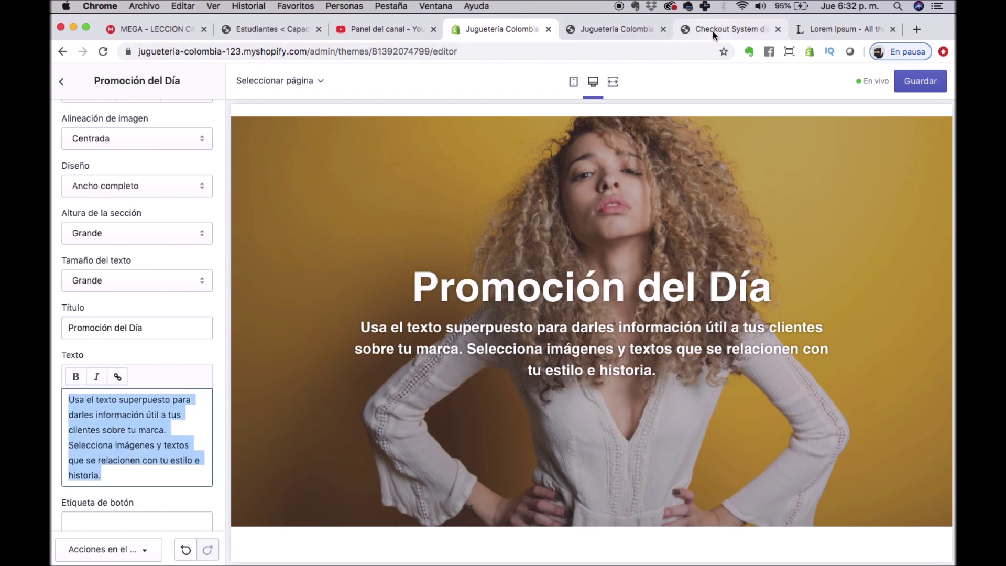
{"action": "left_click", "coordinate": [713, 31]}
{"action": "left_click", "coordinate": [803, 31]}
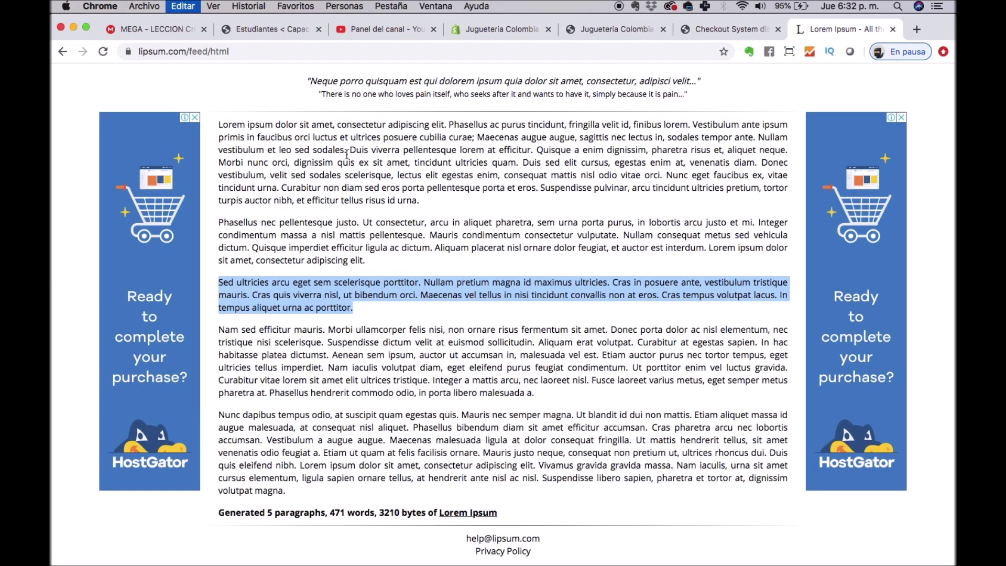
{"action": "left_click", "coordinate": [576, 31]}
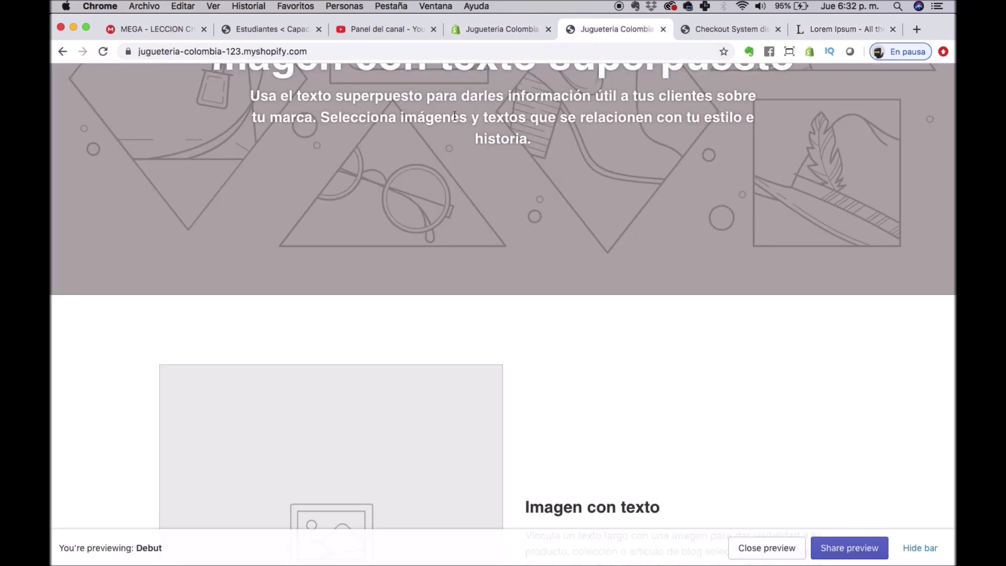
{"action": "left_click", "coordinate": [718, 30]}
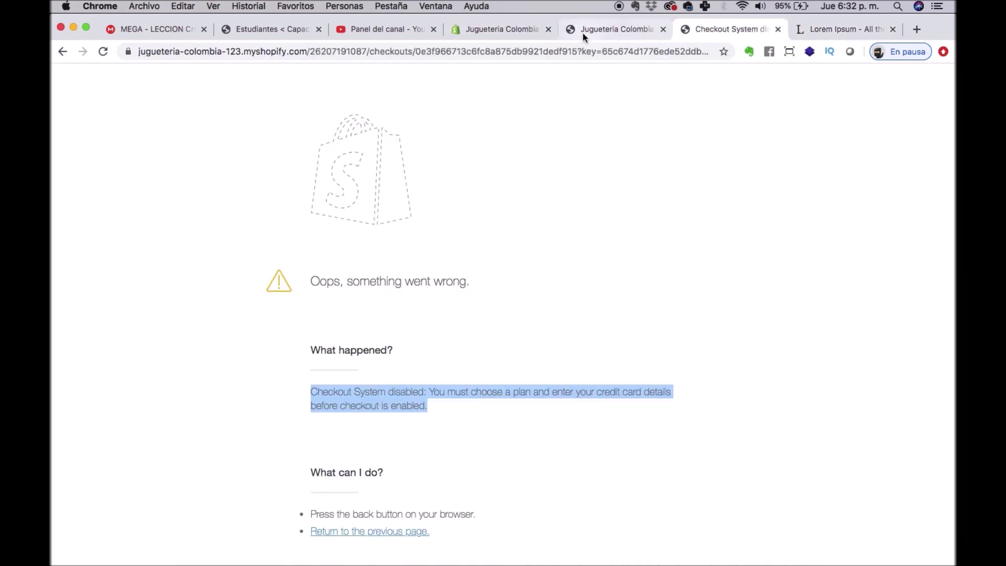
{"action": "left_click", "coordinate": [465, 33]}
{"action": "key", "text": "super+v"}
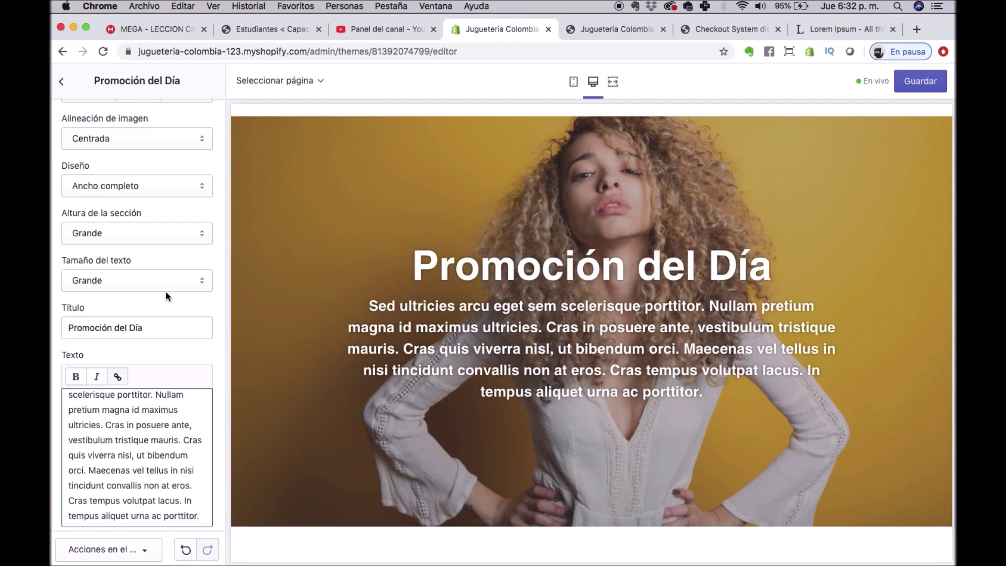
{"action": "scroll", "coordinate": [166, 292], "scroll_direction": "down", "scroll_amount": 5}
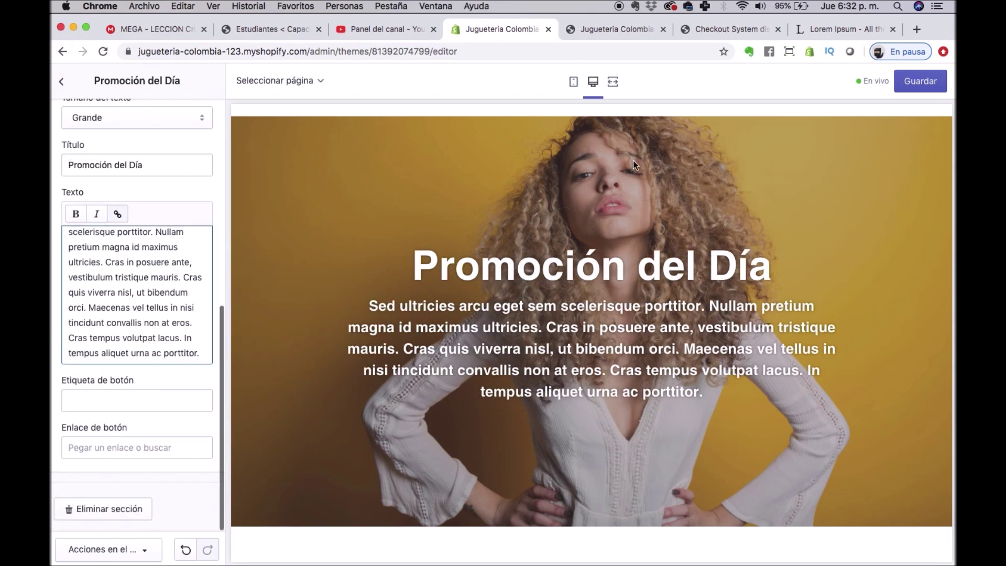
{"action": "left_click", "coordinate": [913, 83]}
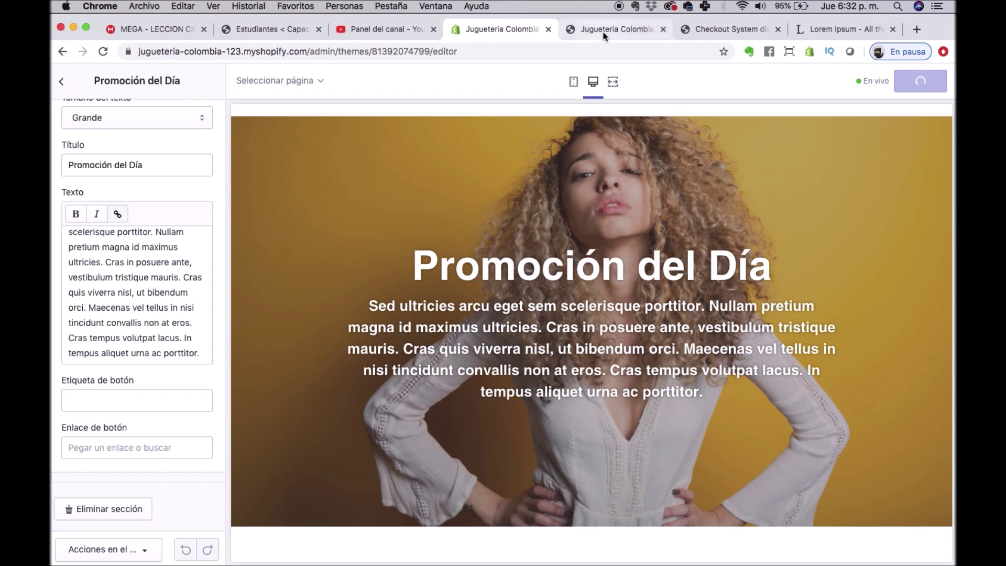
{"action": "left_click", "coordinate": [603, 29]}
Reload the store preview to check the saved Promoción del Día banner, then return to Secciones.
{"action": "scroll", "coordinate": [221, 124], "scroll_direction": "up", "scroll_amount": 10}
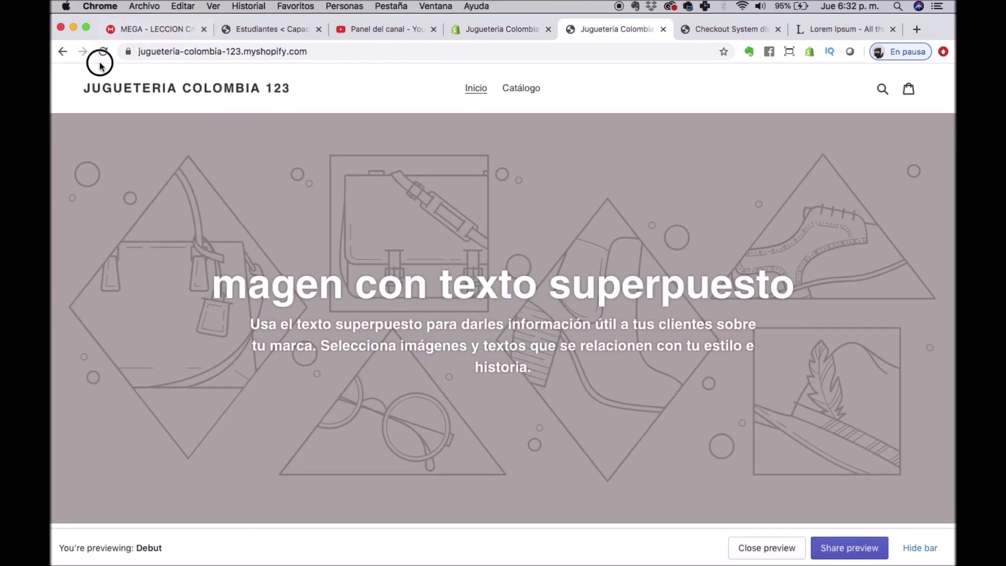
{"action": "left_click", "coordinate": [100, 51]}
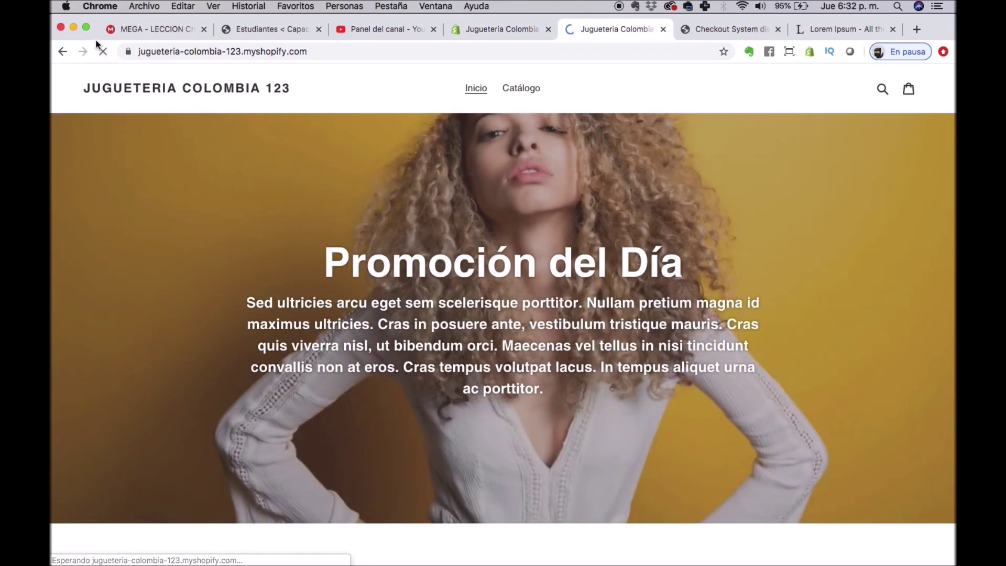
{"action": "scroll", "coordinate": [583, 319], "scroll_direction": "down", "scroll_amount": 3}
{"action": "scroll", "coordinate": [584, 318], "scroll_direction": "down", "scroll_amount": 20}
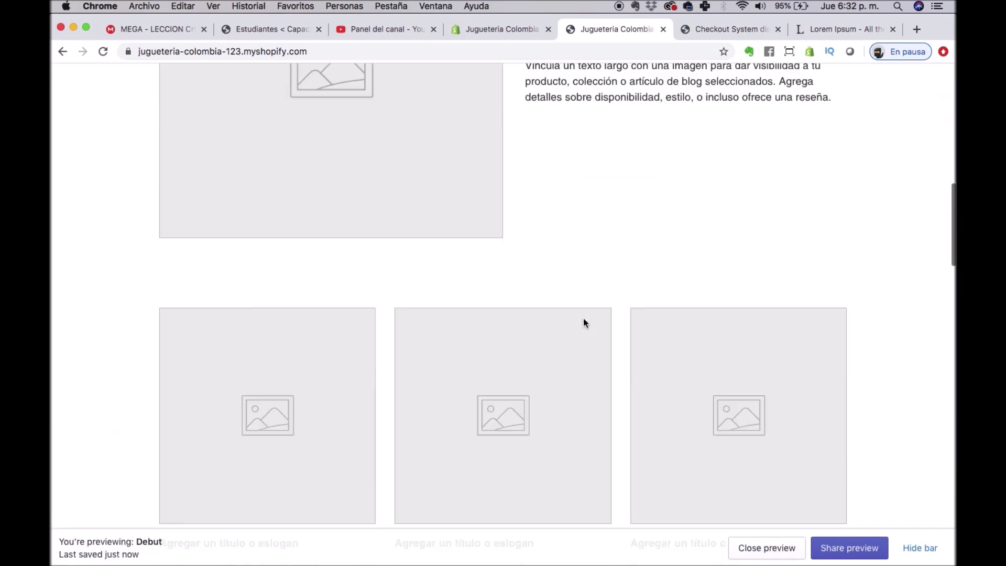
{"action": "scroll", "coordinate": [584, 318], "scroll_direction": "down", "scroll_amount": 5}
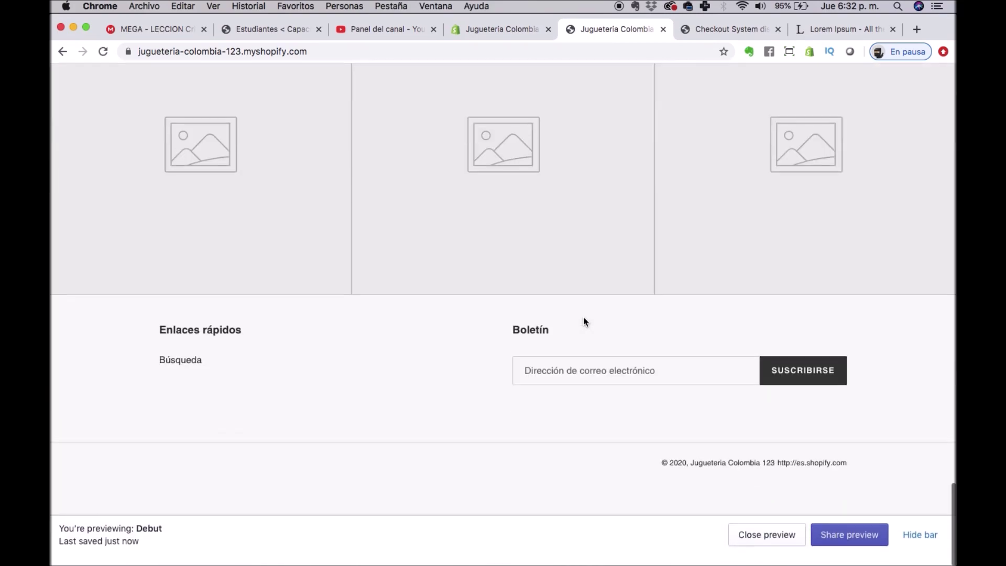
{"action": "scroll", "coordinate": [583, 317], "scroll_direction": "up", "scroll_amount": 20}
{"action": "left_click", "coordinate": [741, 23]}
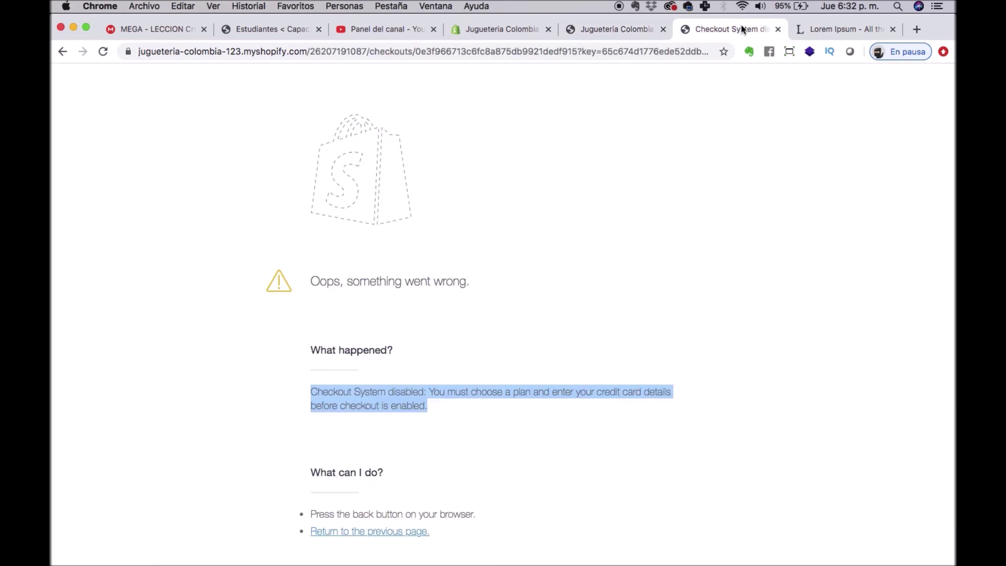
{"action": "left_click", "coordinate": [505, 31]}
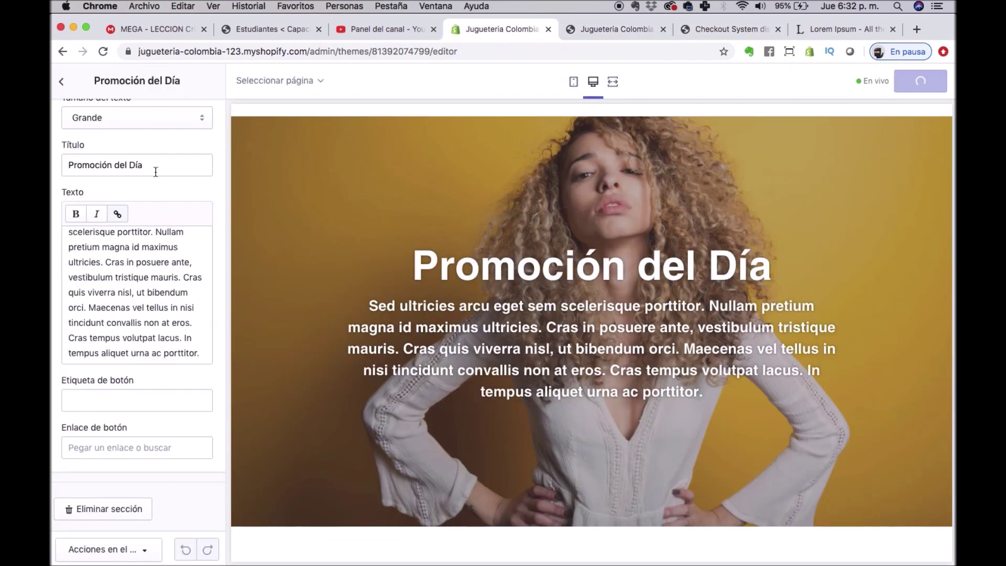
{"action": "left_click", "coordinate": [59, 81]}
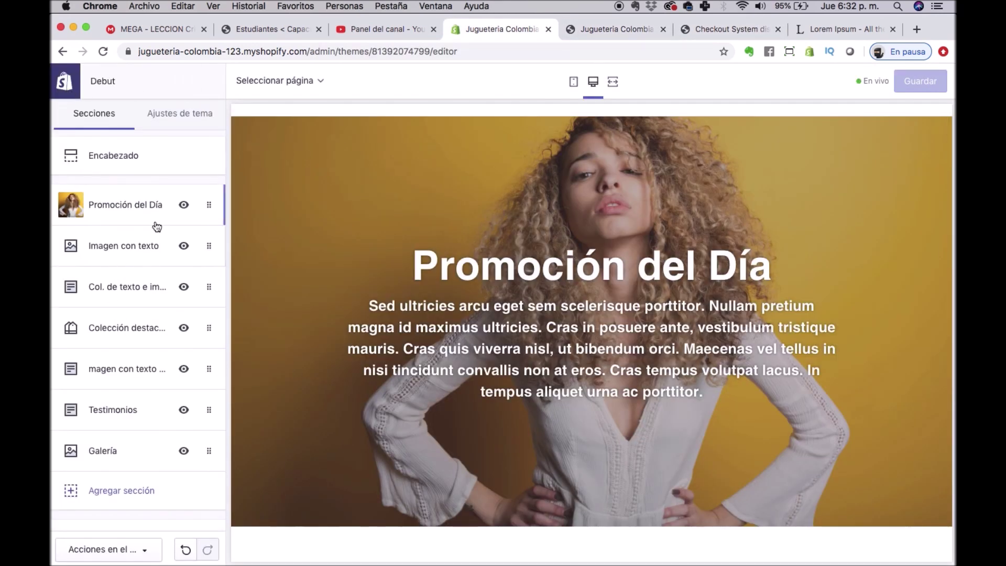
Add a Producto destacado section from the PRODUCTO category to the homepage.
{"action": "scroll", "coordinate": [137, 334], "scroll_direction": "down", "scroll_amount": 3}
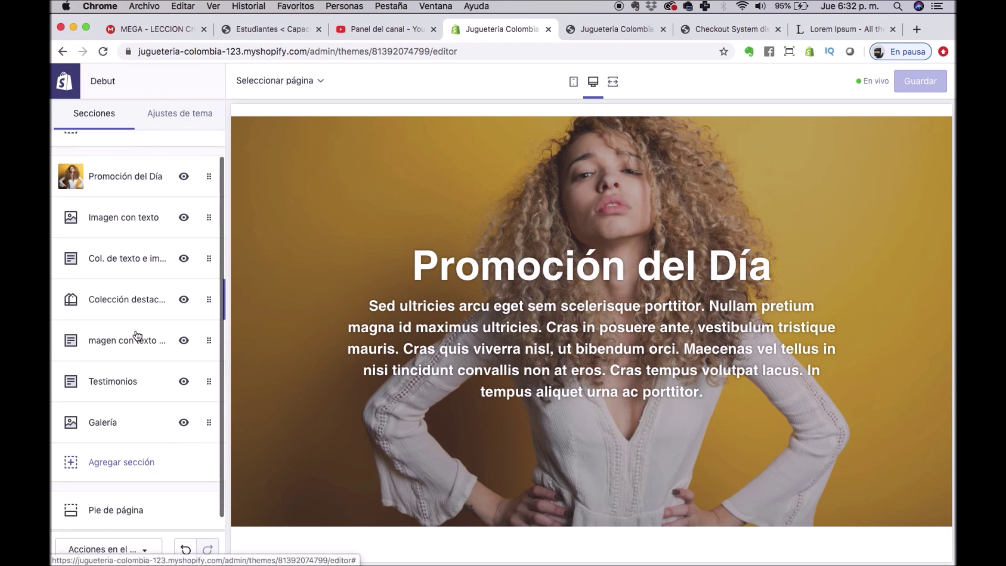
{"action": "scroll", "coordinate": [129, 388], "scroll_direction": "down", "scroll_amount": 1}
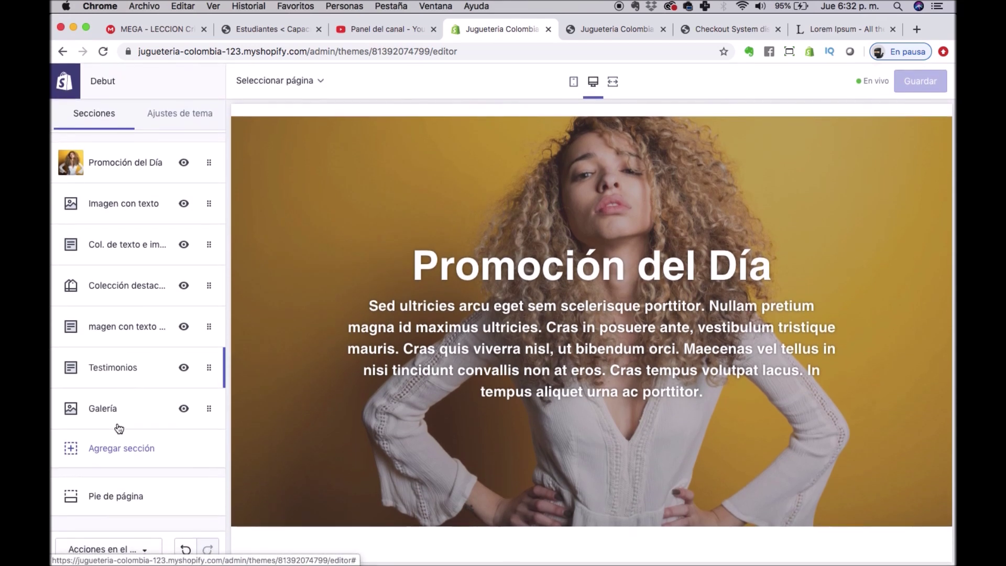
{"action": "scroll", "coordinate": [157, 294], "scroll_direction": "up", "scroll_amount": 3}
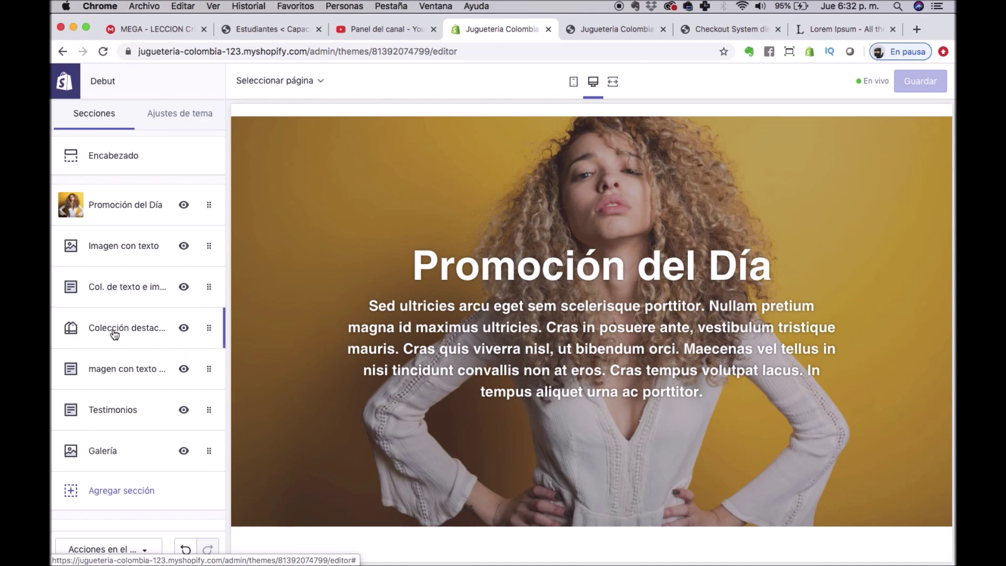
{"action": "left_click", "coordinate": [113, 495]}
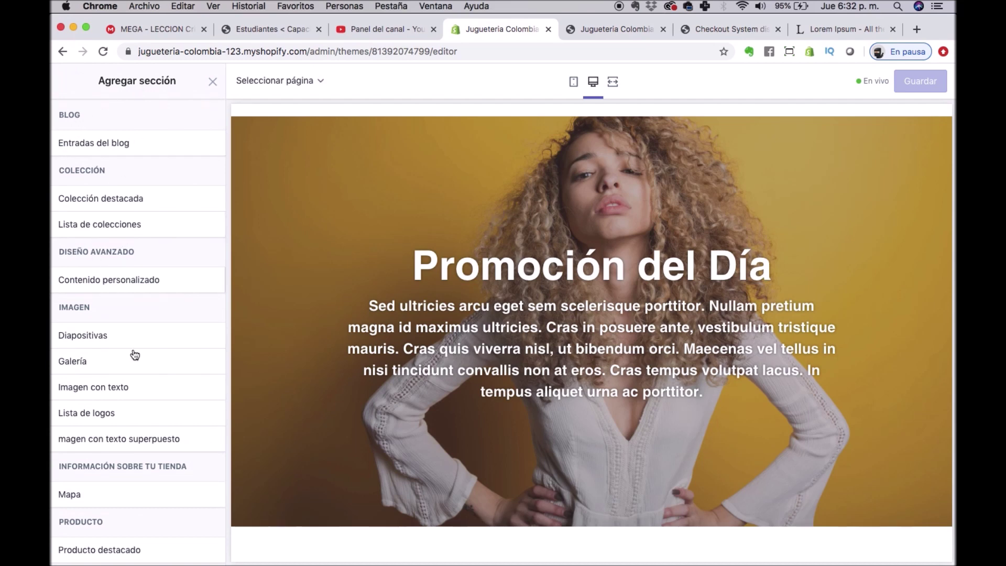
{"action": "scroll", "coordinate": [142, 385], "scroll_direction": "down", "scroll_amount": 5}
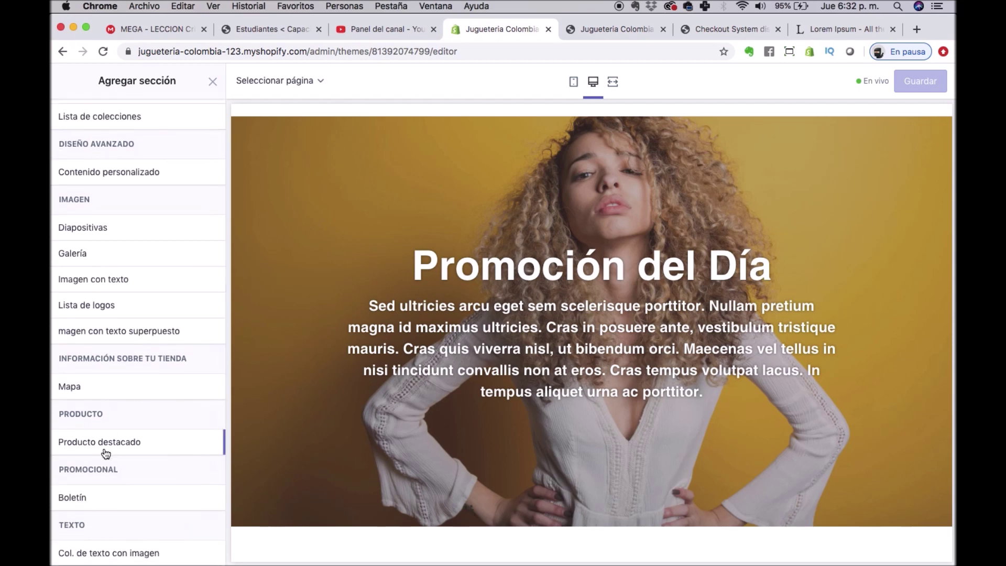
{"action": "scroll", "coordinate": [111, 425], "scroll_direction": "down", "scroll_amount": 4}
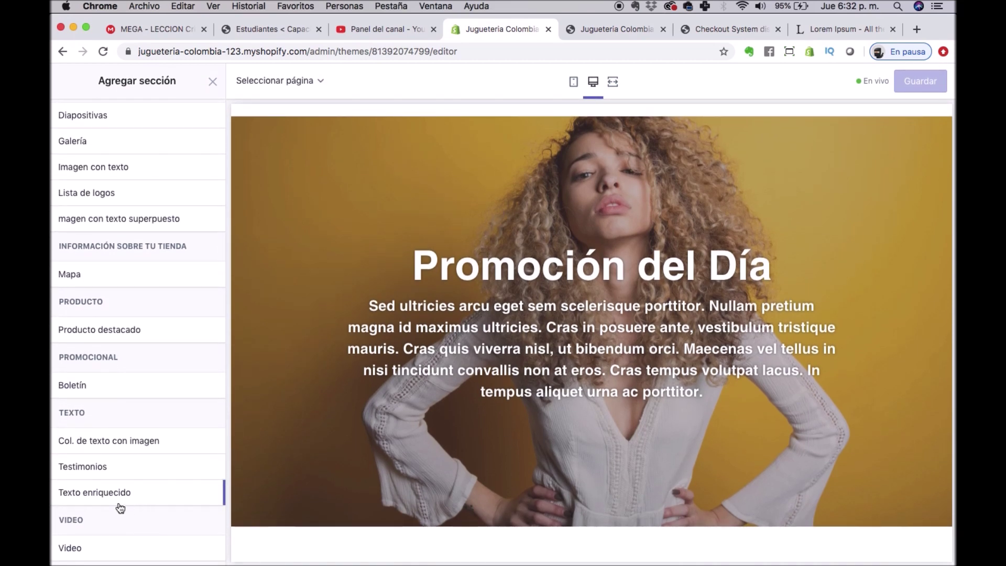
{"action": "scroll", "coordinate": [96, 354], "scroll_direction": "up", "scroll_amount": 1}
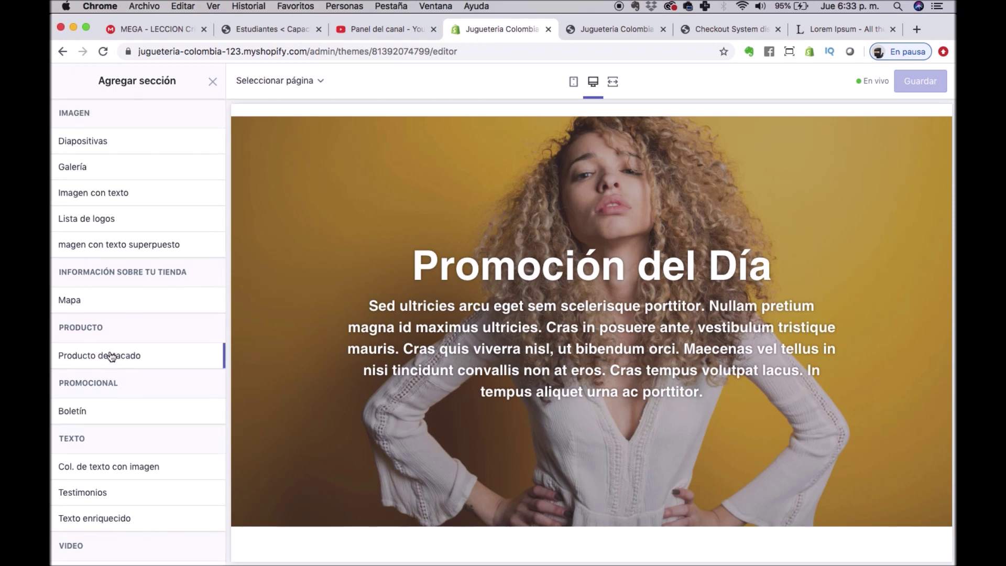
{"action": "scroll", "coordinate": [96, 356], "scroll_direction": "up", "scroll_amount": 7}
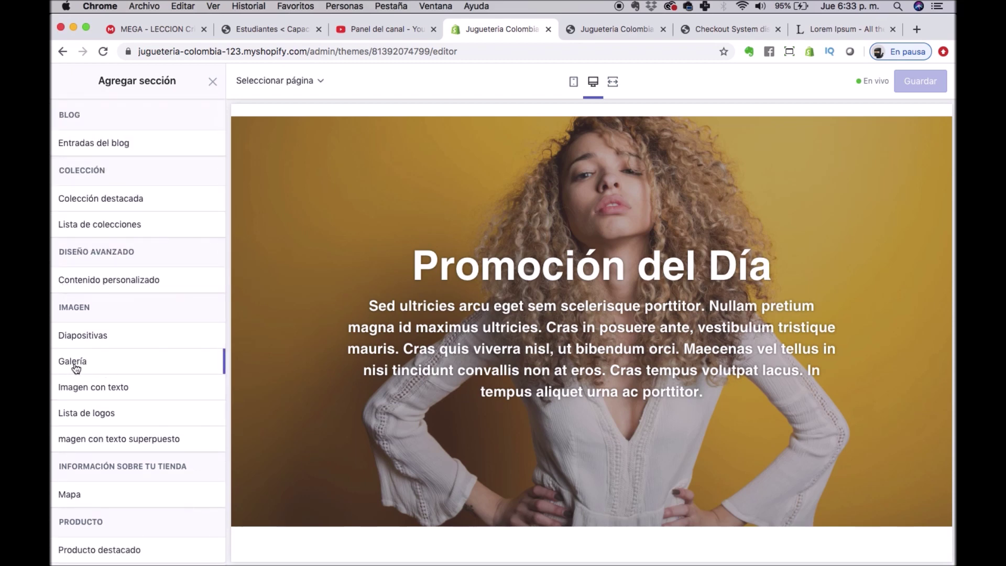
{"action": "scroll", "coordinate": [76, 365], "scroll_direction": "down", "scroll_amount": 7}
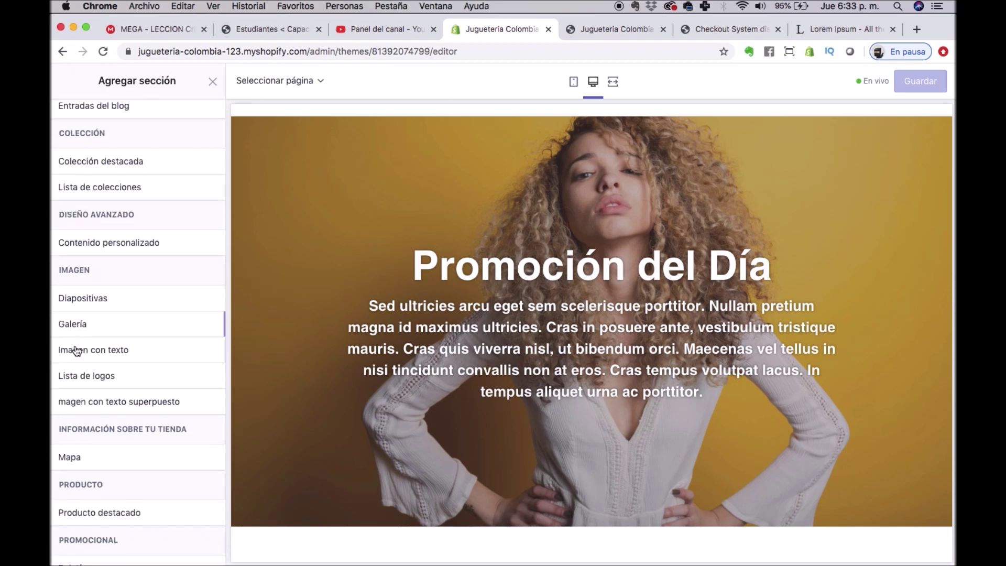
{"action": "scroll", "coordinate": [81, 285], "scroll_direction": "up", "scroll_amount": 1}
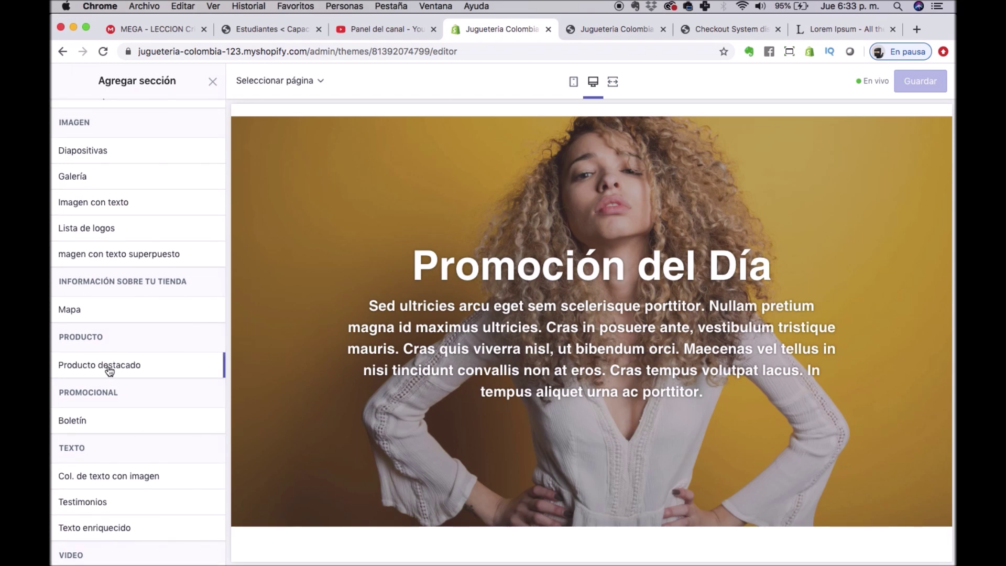
{"action": "mouse_move", "coordinate": [110, 370]}
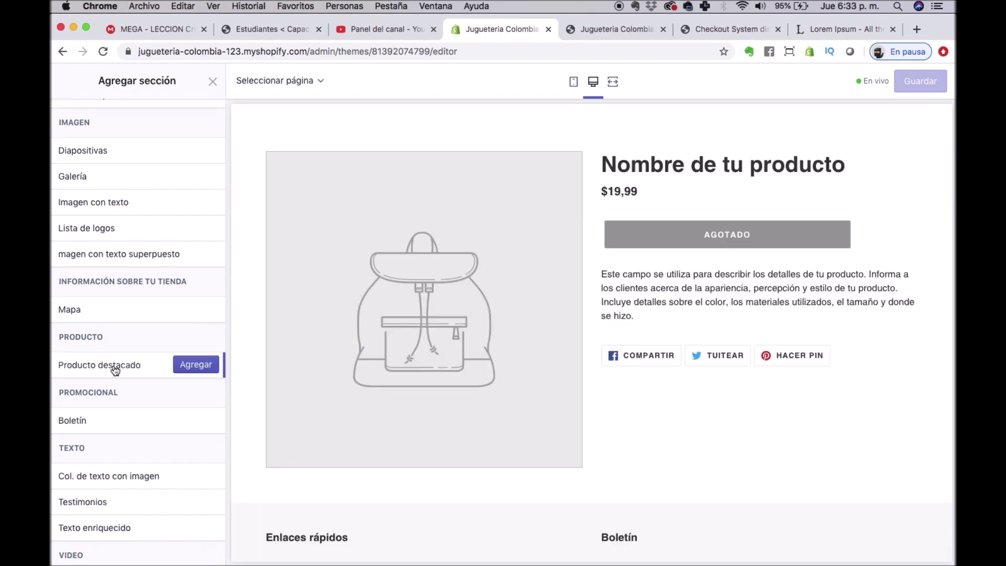
{"action": "left_click", "coordinate": [198, 365]}
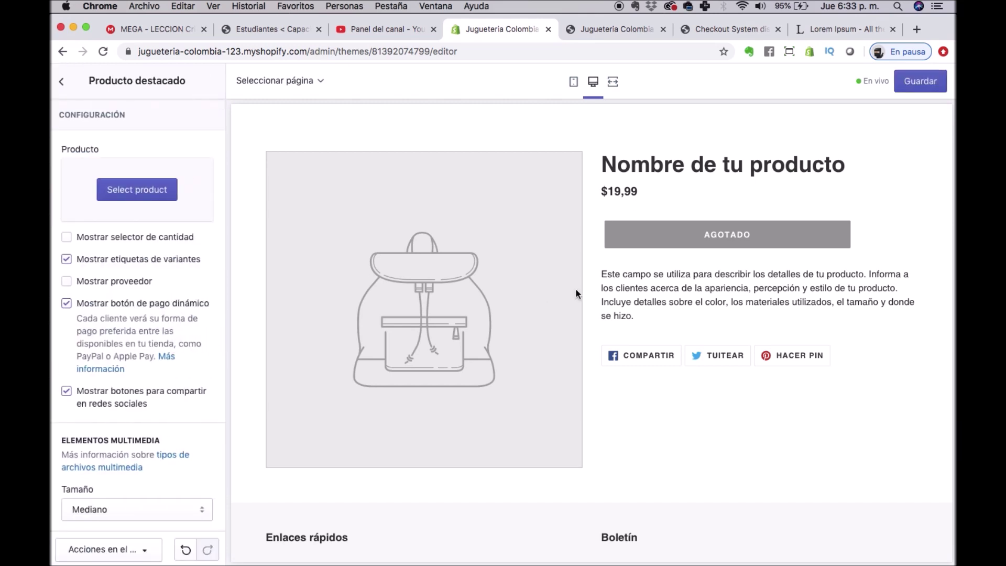